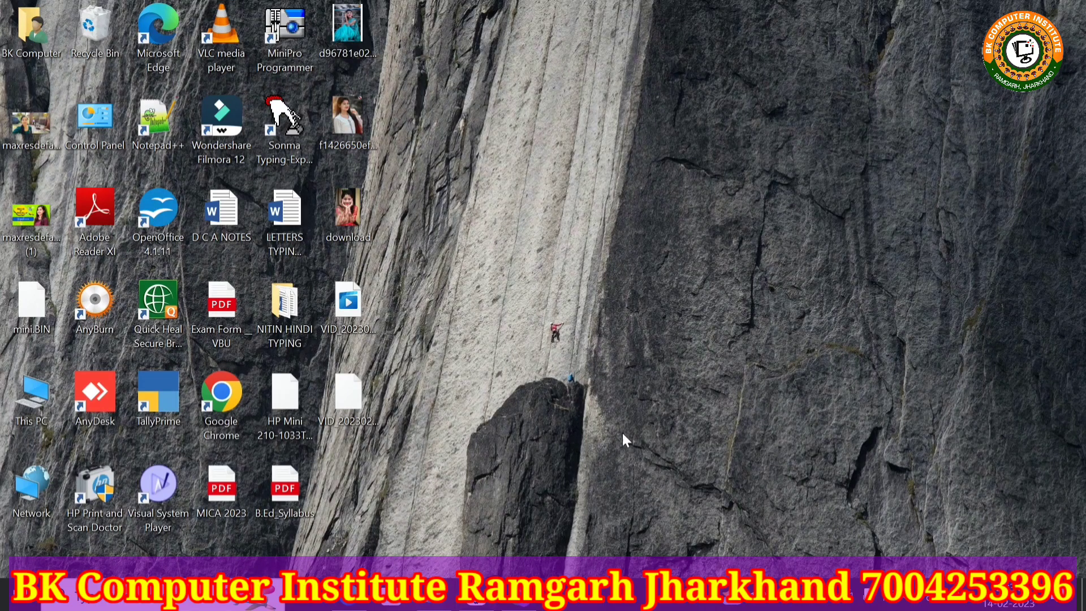
Step: Launch Adobe Photoshop 7.0 by searching 'photoshop' in the Windows search box
left_click(195, 604)
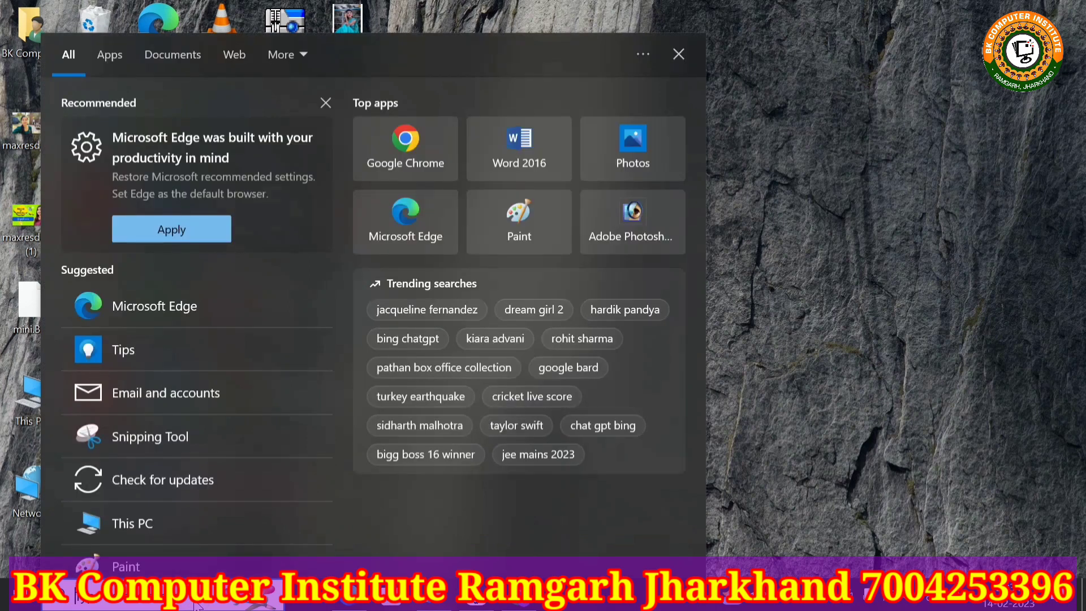
type("phot")
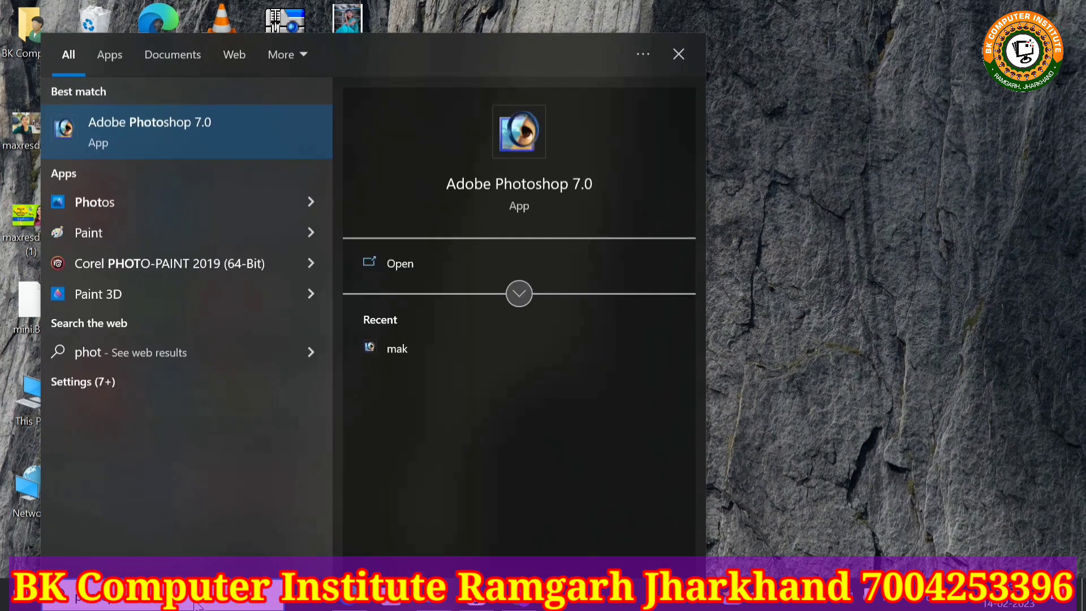
type("oshop")
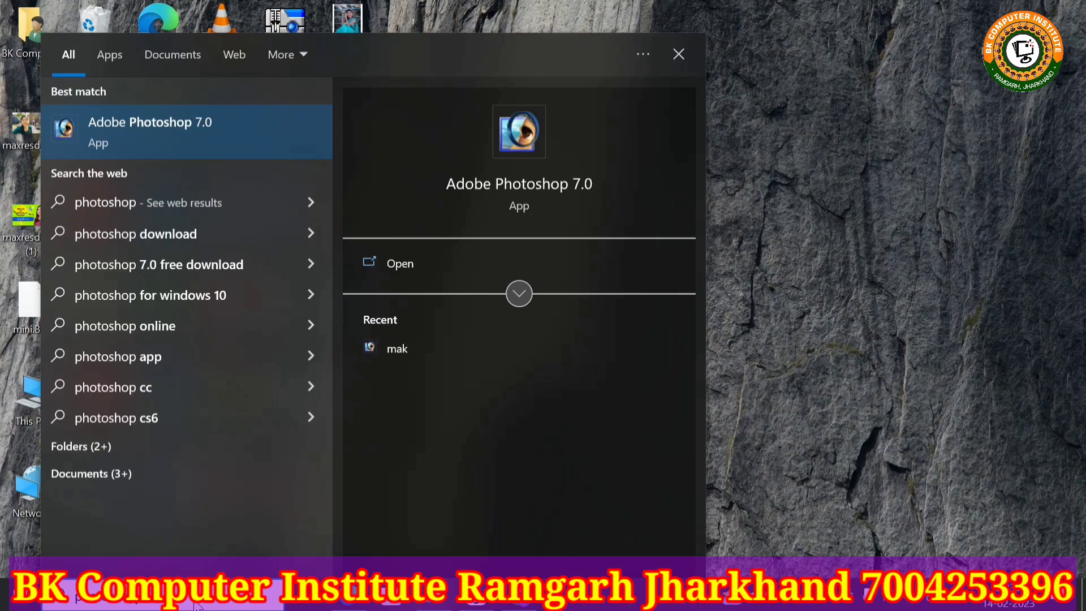
key("Return")
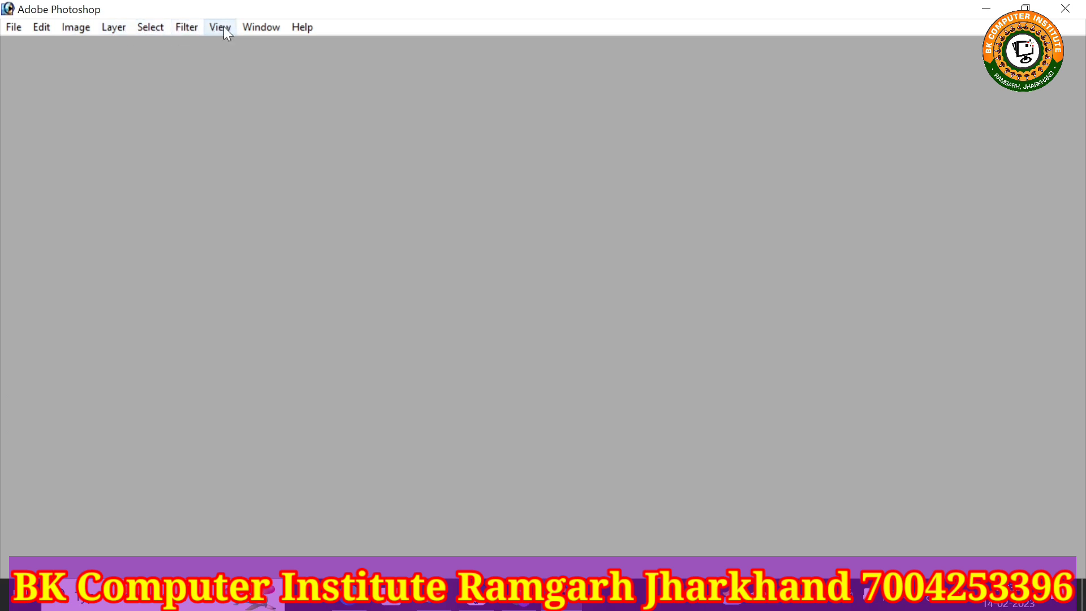
Step: Turn on the status bar and the options bar from the Window menu
left_click(259, 29)
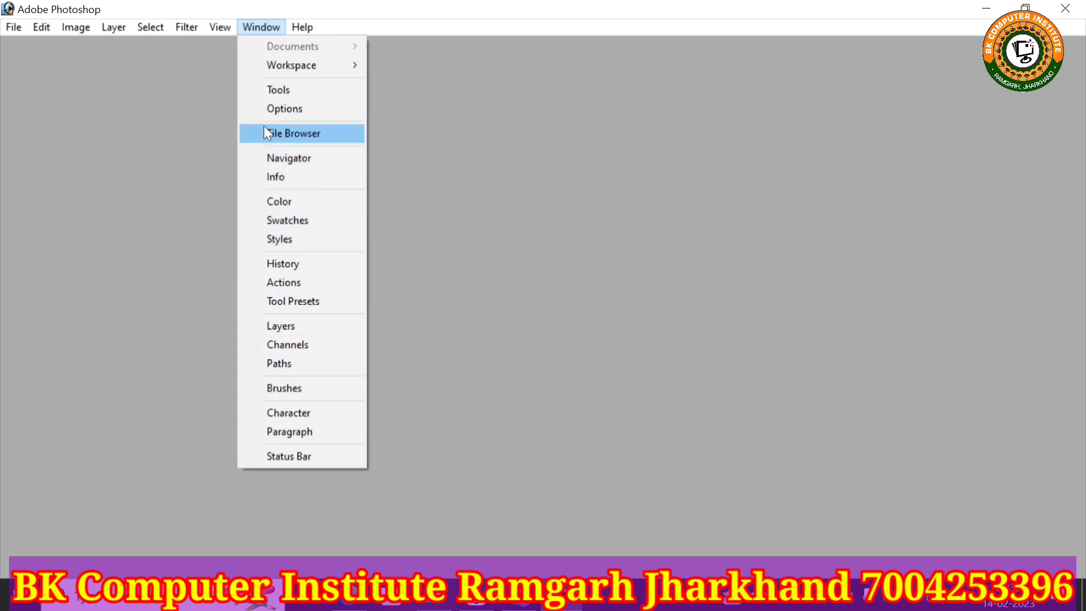
left_click(261, 457)
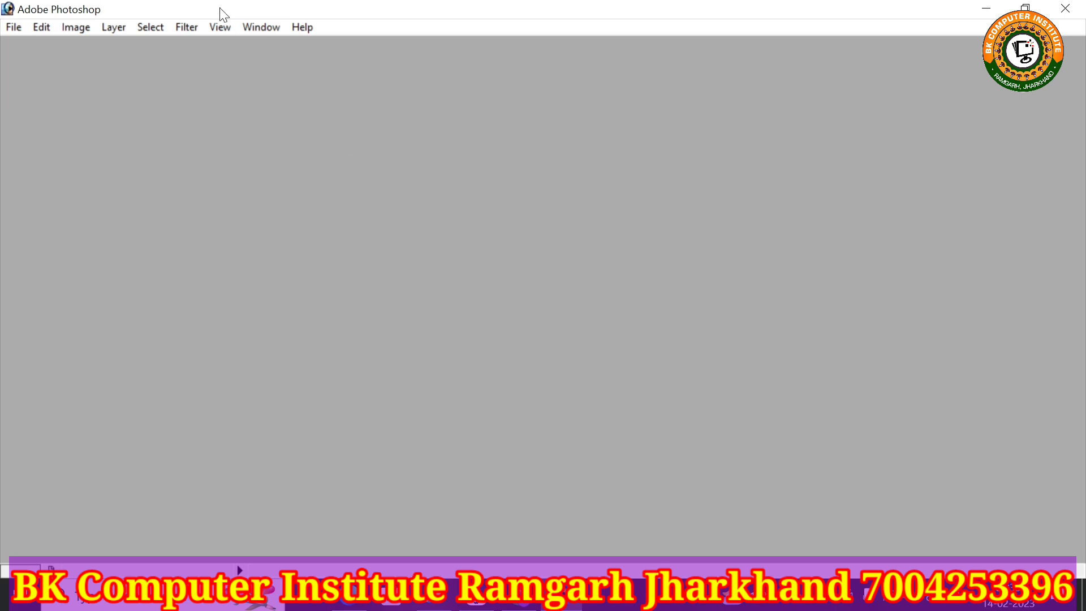
left_click(261, 29)
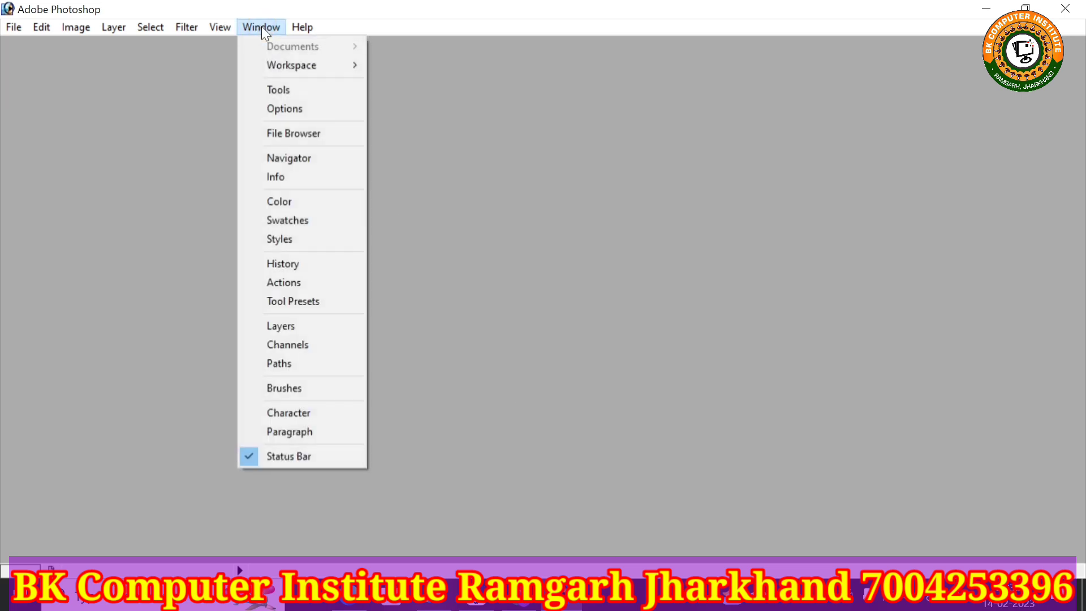
left_click(253, 111)
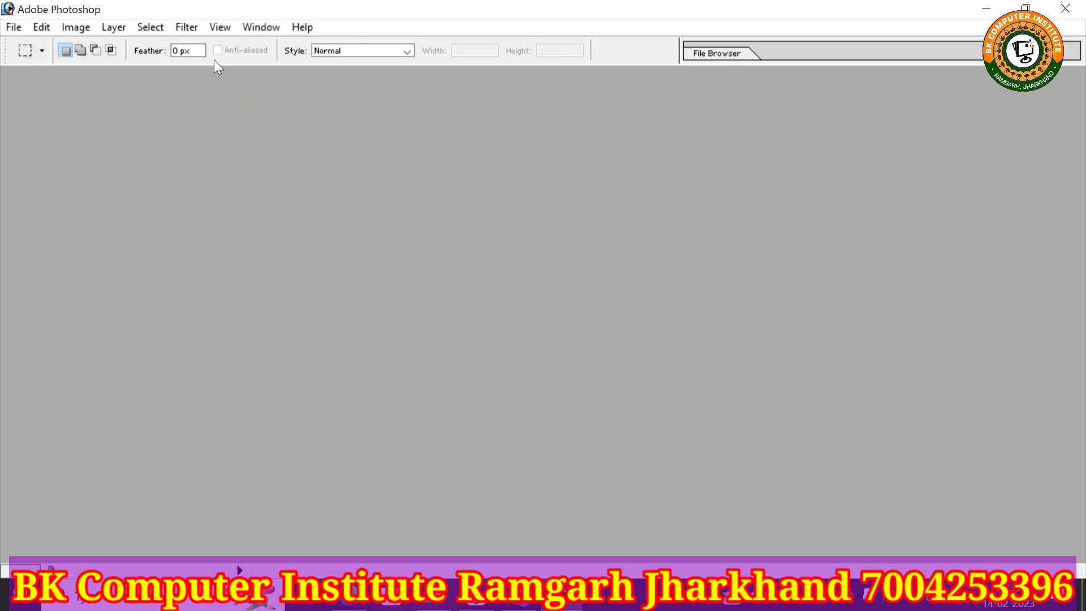
Step: Show the Tools palette and dock it at the left edge of the workspace
left_click(262, 28)
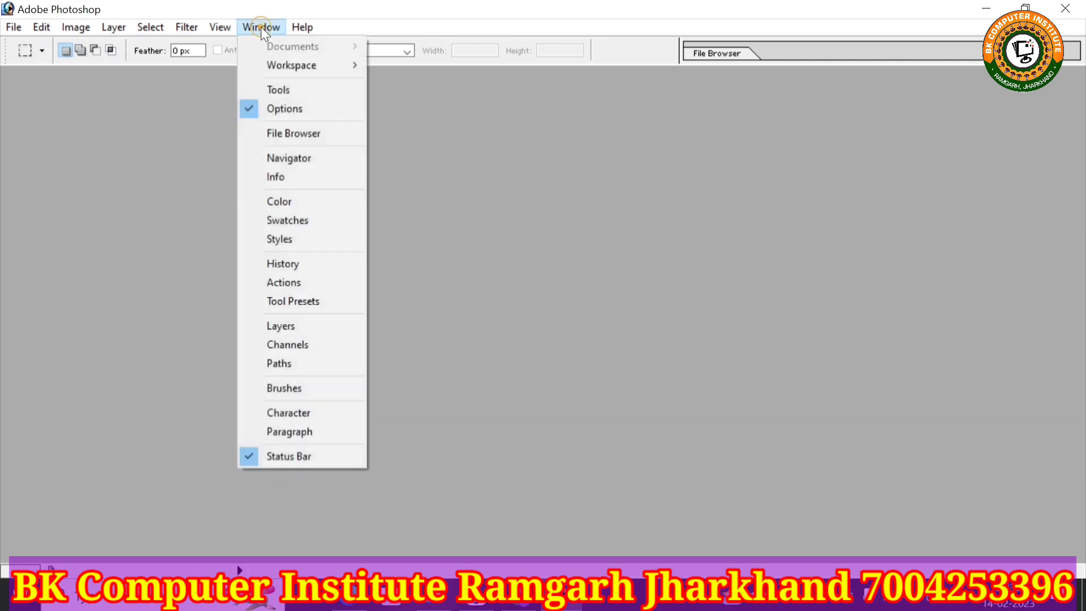
left_click(251, 93)
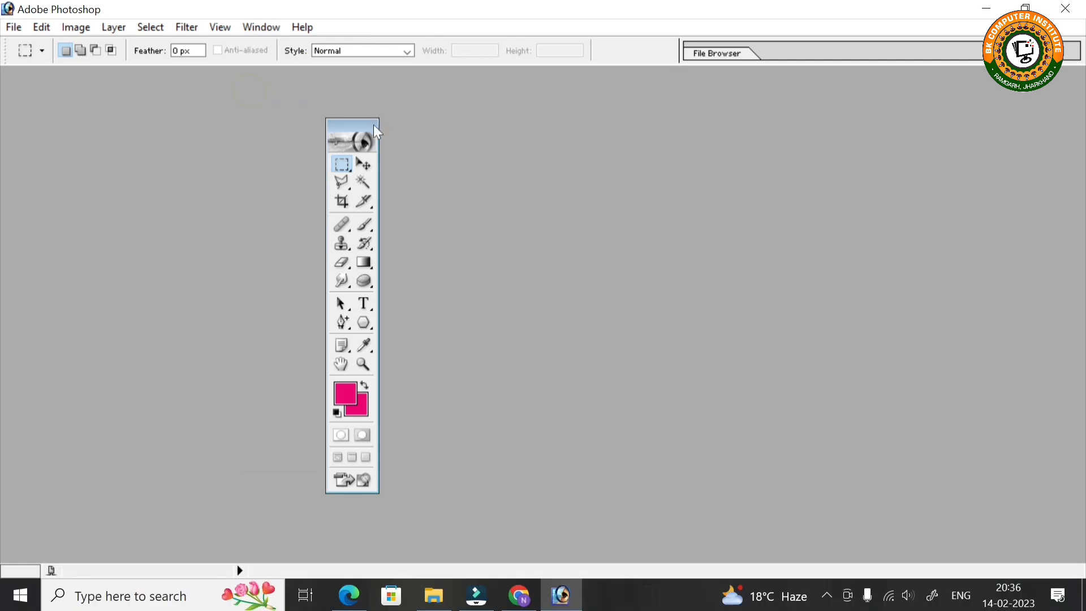
left_click_drag(375, 132, 83, 121)
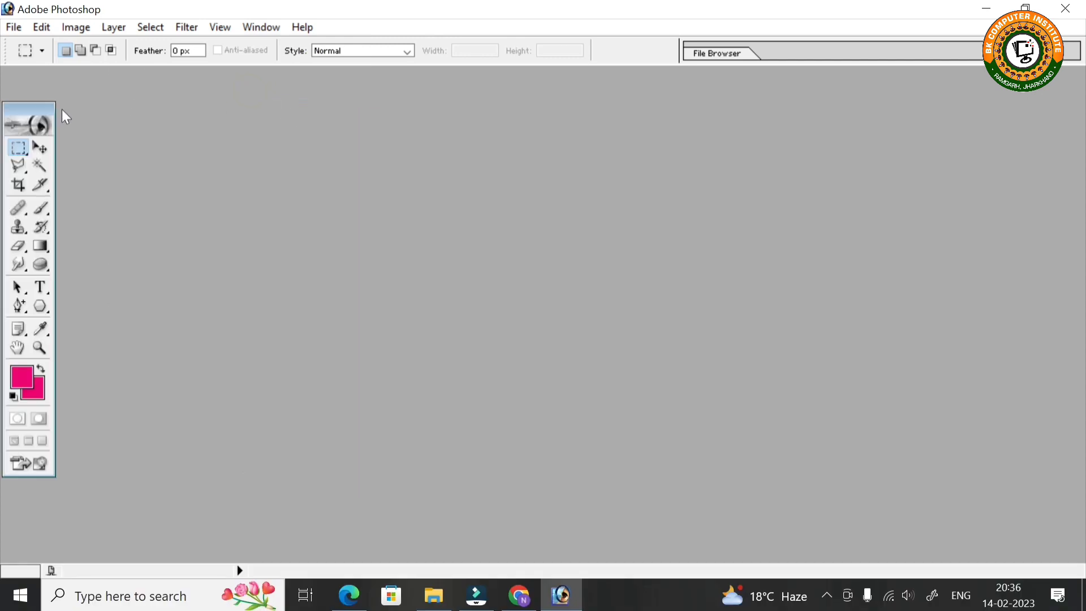
left_click_drag(11, 106, 26, 115)
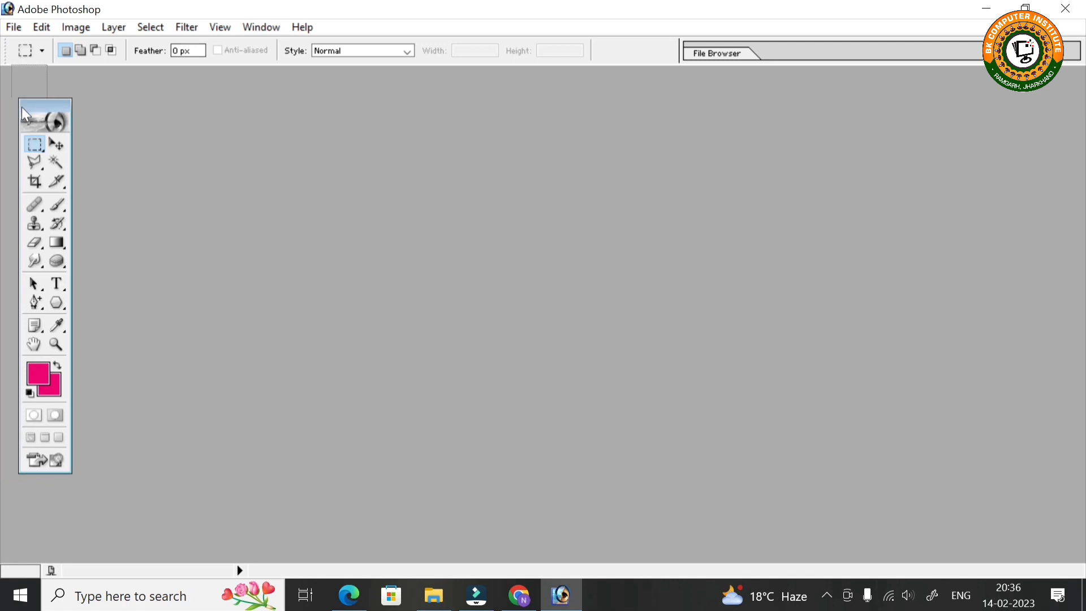
left_click(261, 28)
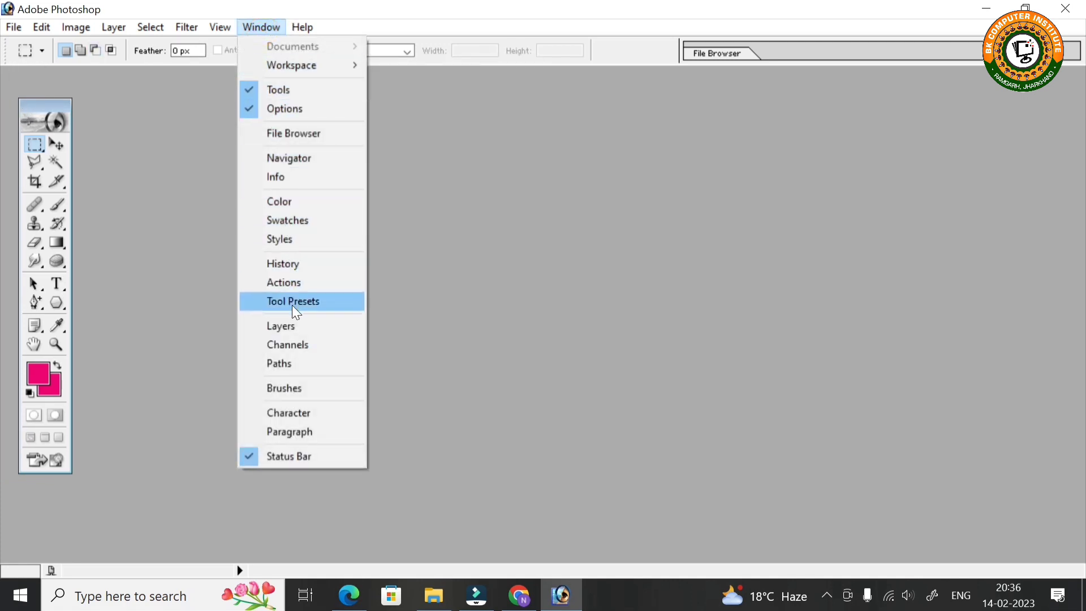
Step: Show the Layers/Channels/Paths palette, drag it to the upper right, then review the menus
left_click(252, 332)
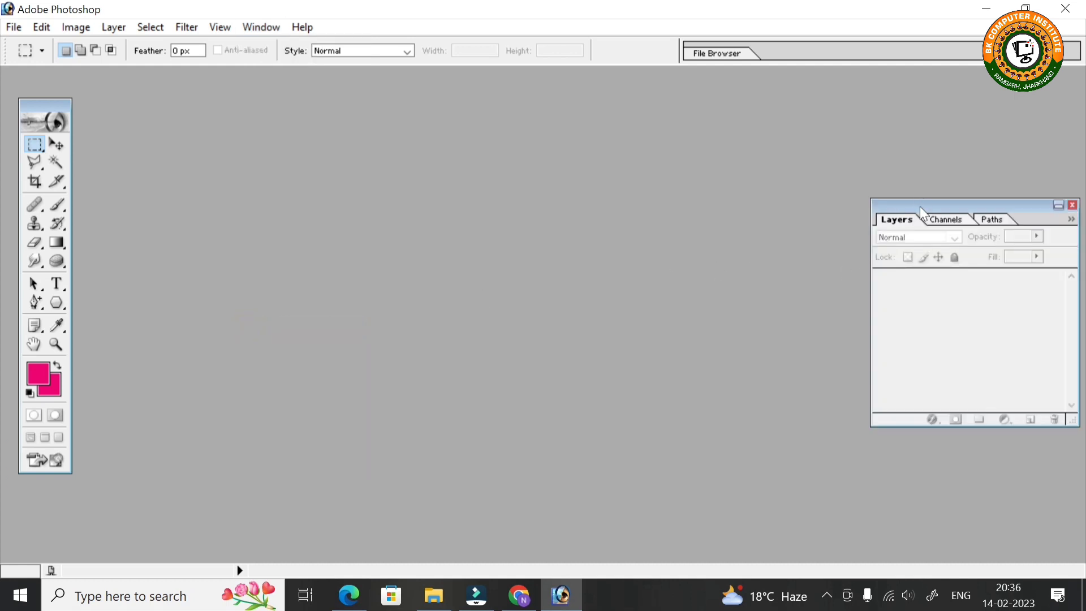
left_click_drag(923, 213, 942, 122)
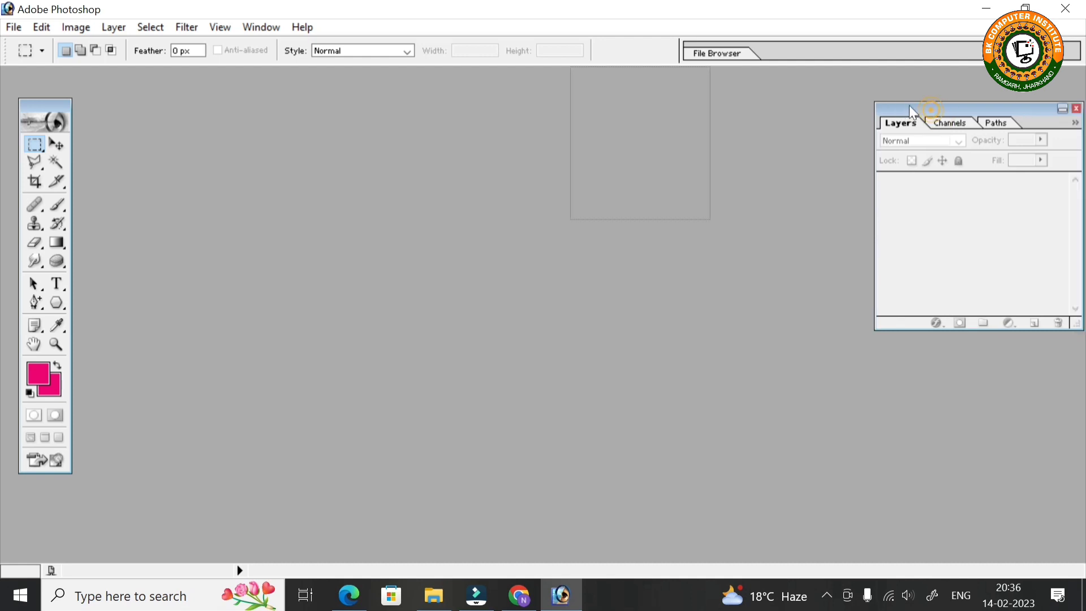
left_click_drag(930, 110, 908, 104)
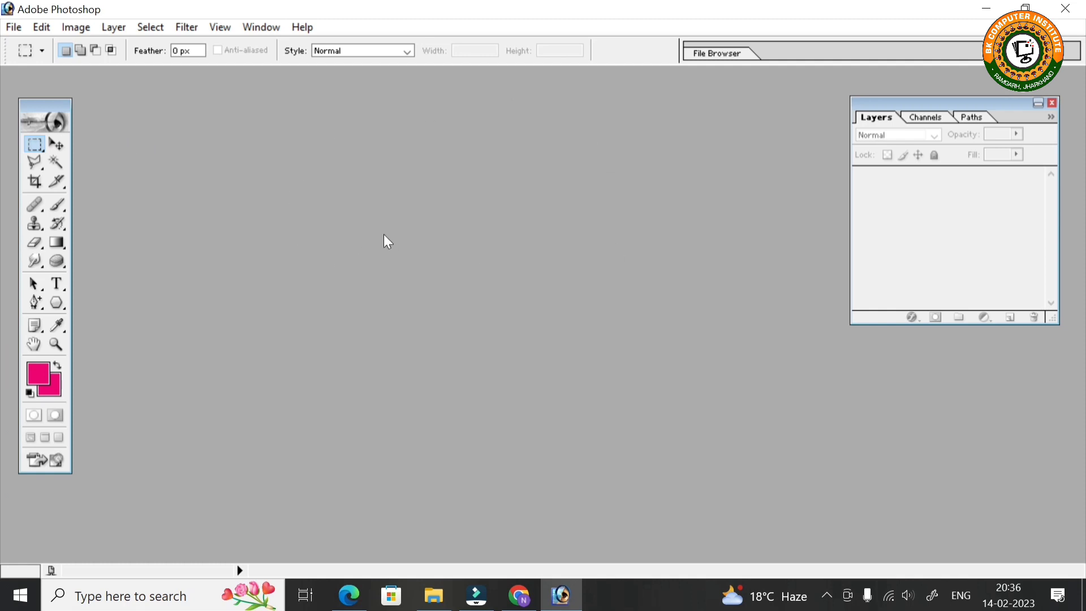
left_click(268, 28)
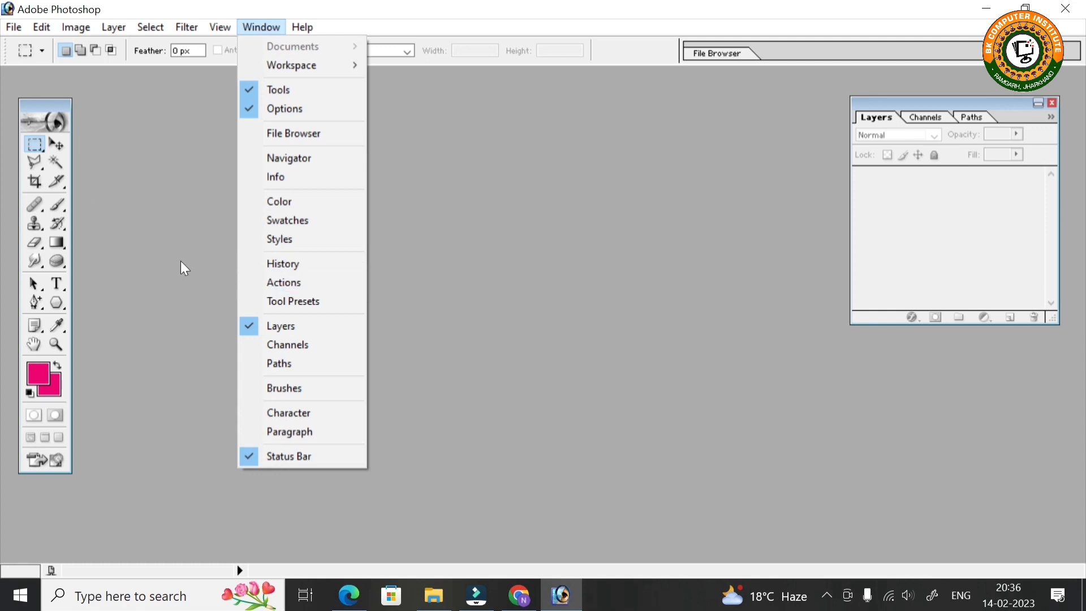
left_click(482, 217)
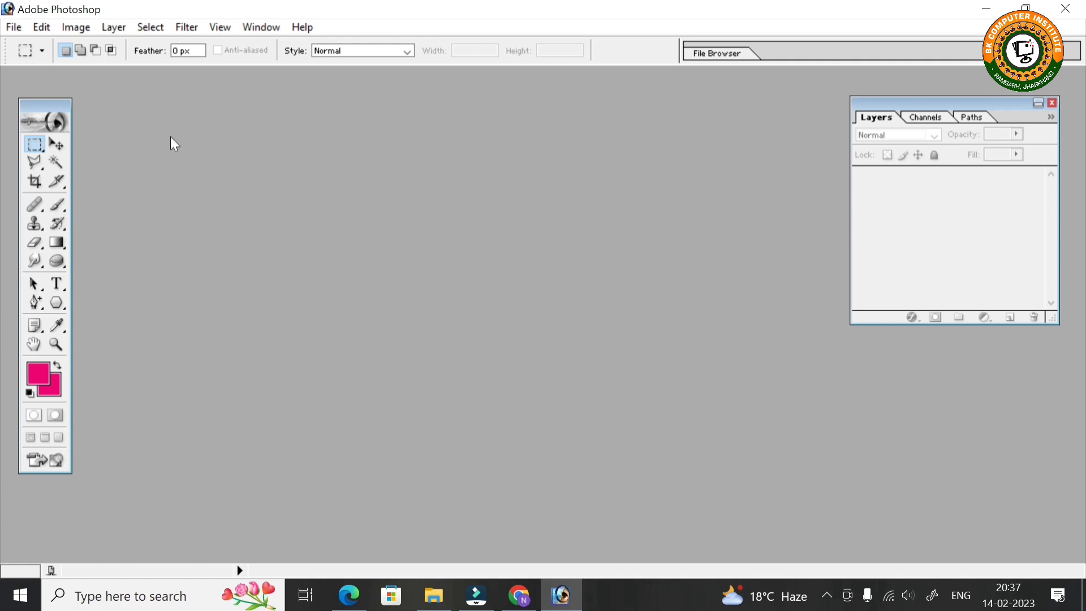
left_click(14, 27)
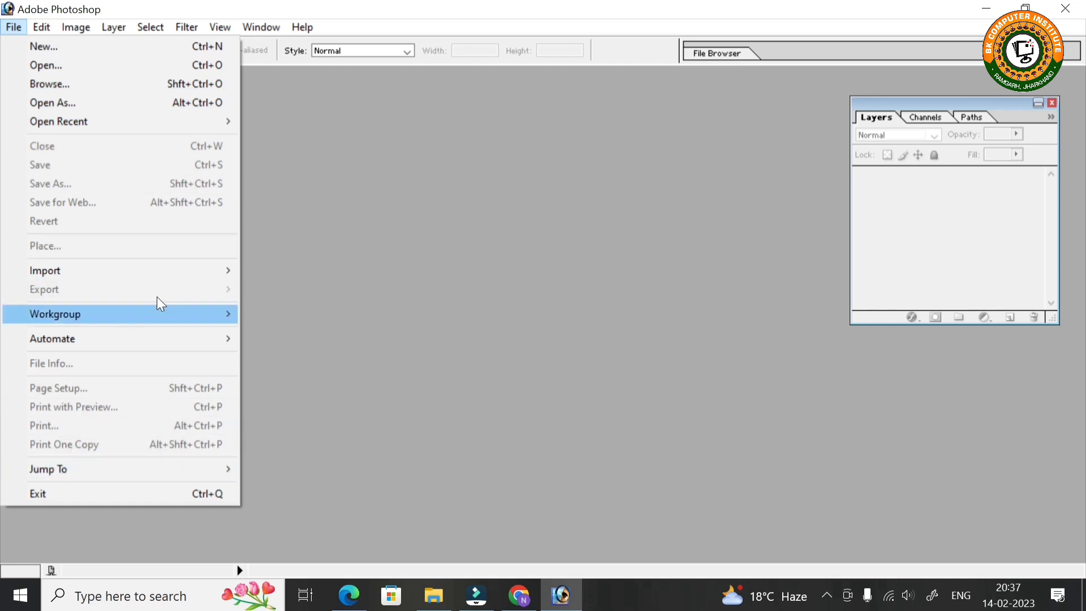
left_click(324, 253)
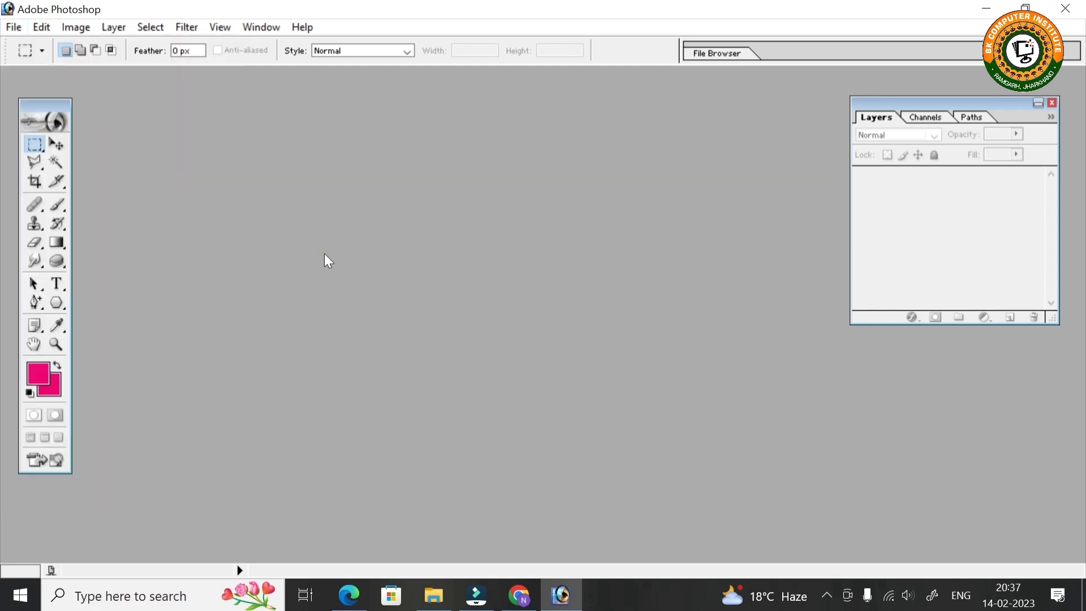
left_click(47, 28)
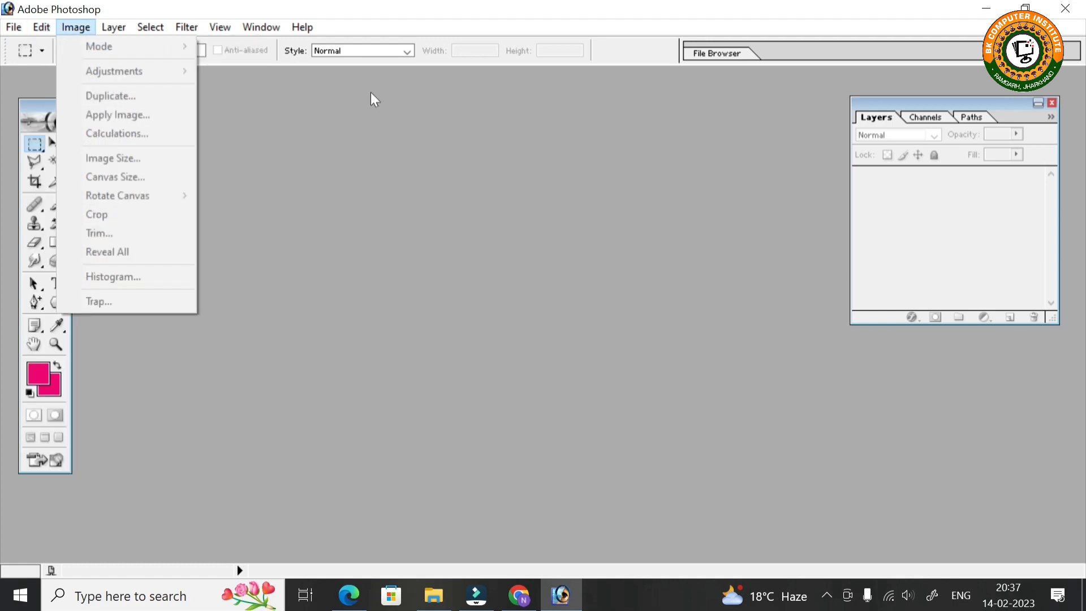
left_click(358, 105)
left_click(86, 28)
left_click(245, 282)
left_click(125, 28)
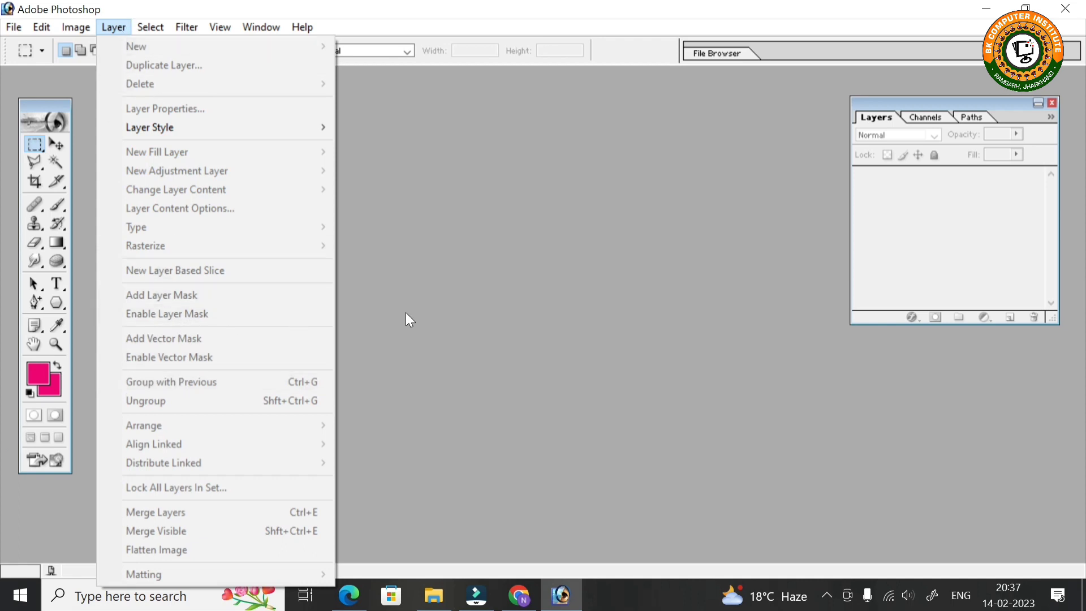
left_click(430, 302)
left_click(152, 28)
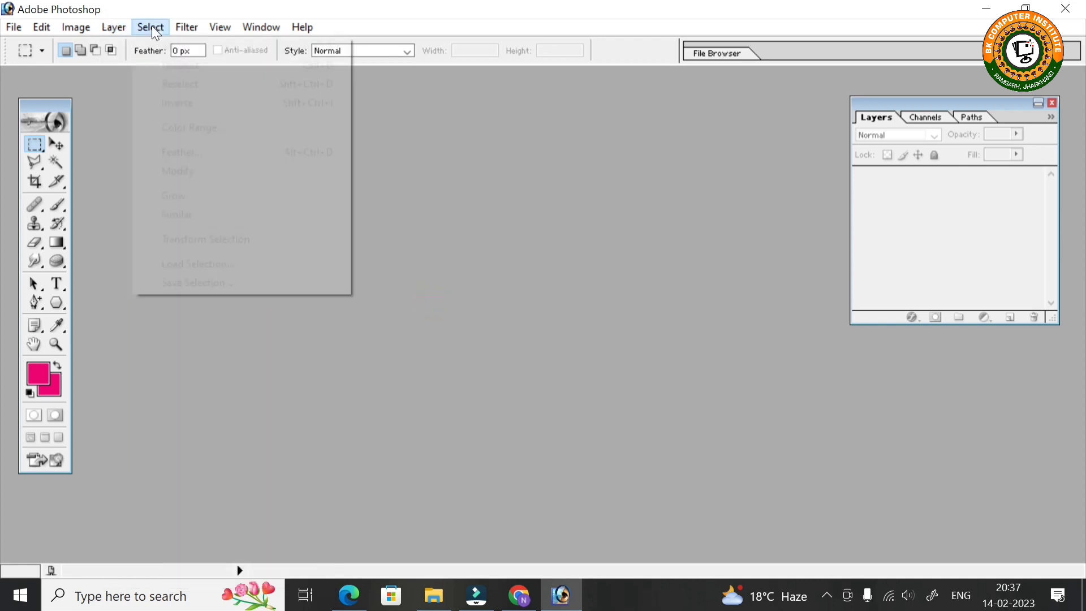
left_click(198, 28)
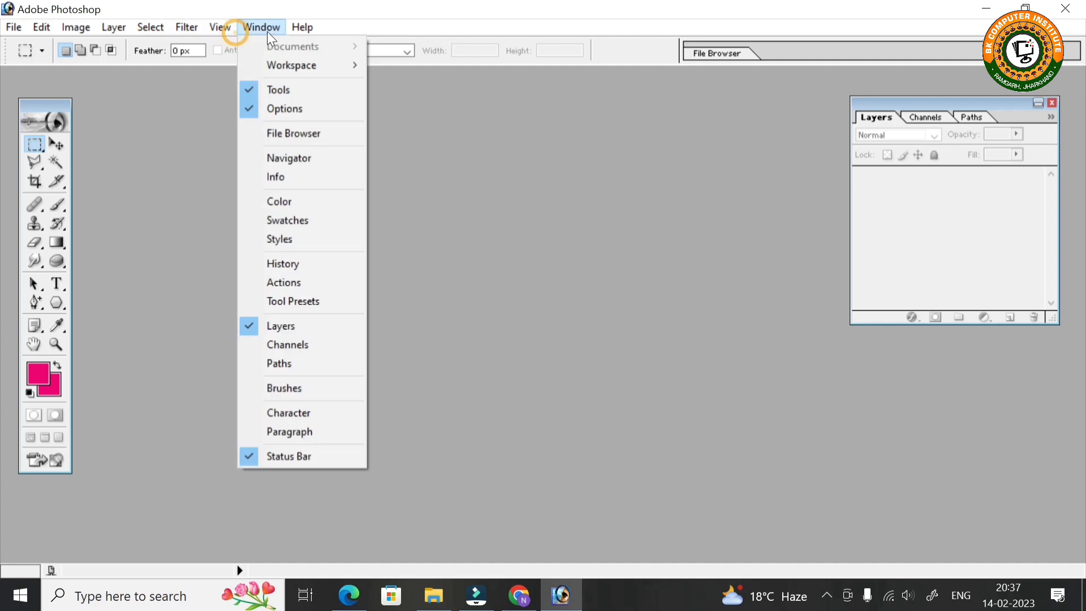
left_click(486, 223)
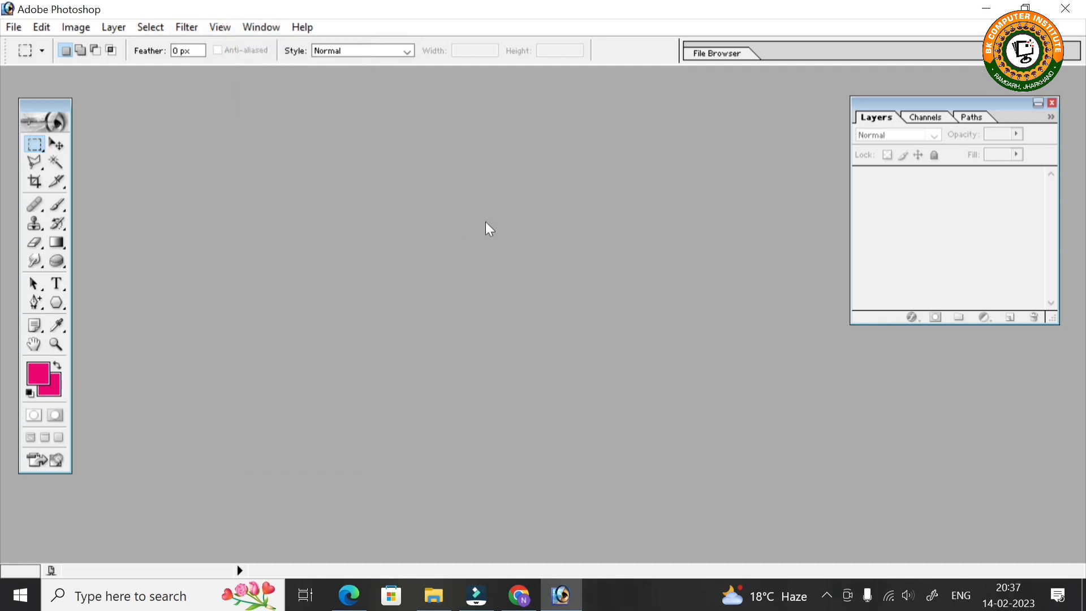
left_click(49, 29)
left_click(15, 28)
left_click(70, 27)
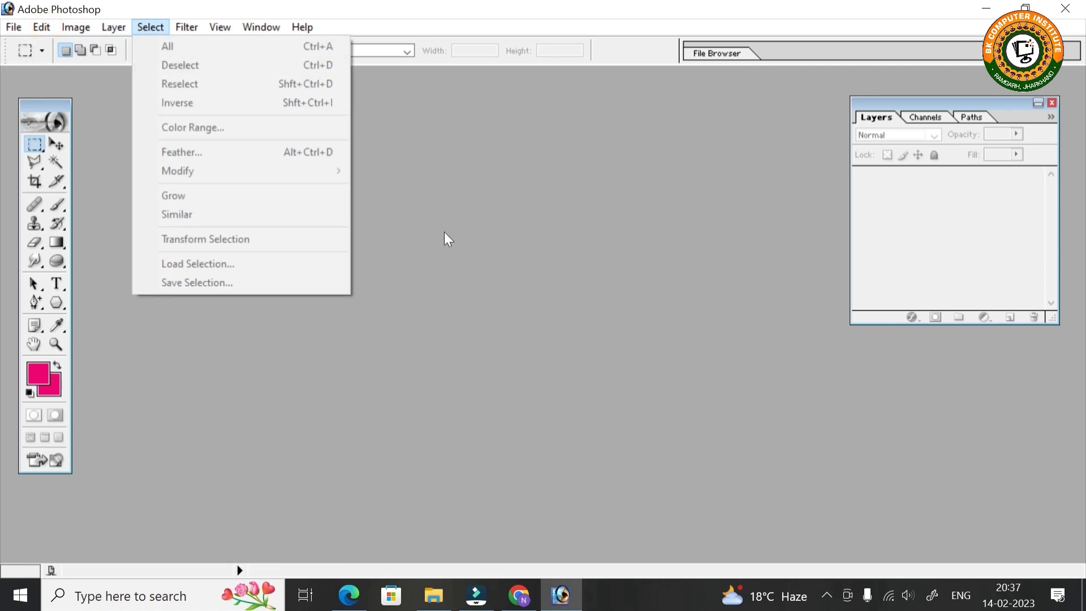
left_click(472, 226)
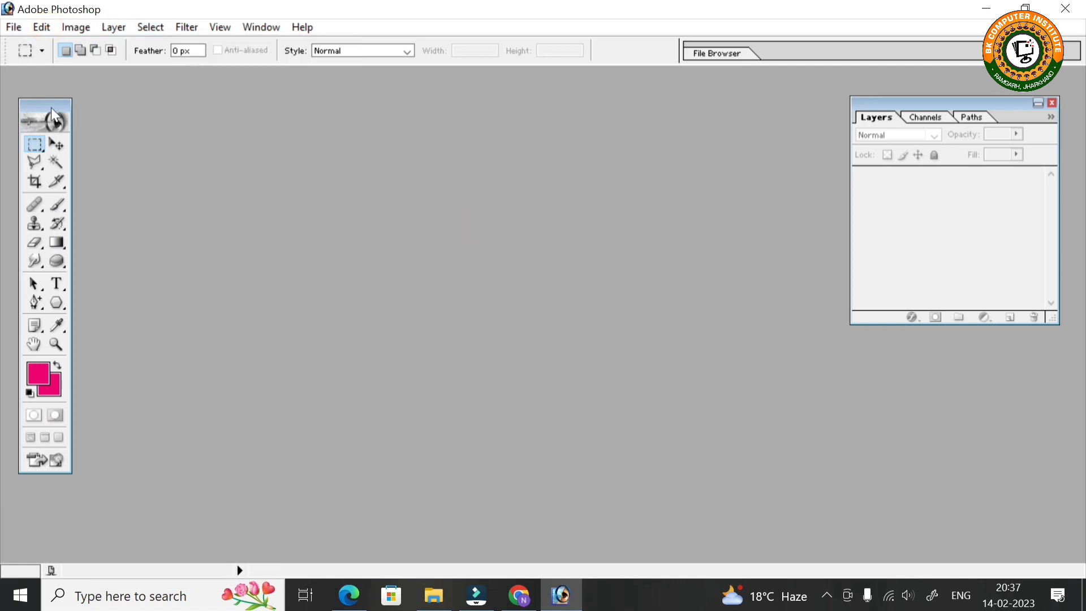
left_click_drag(48, 100, 48, 93)
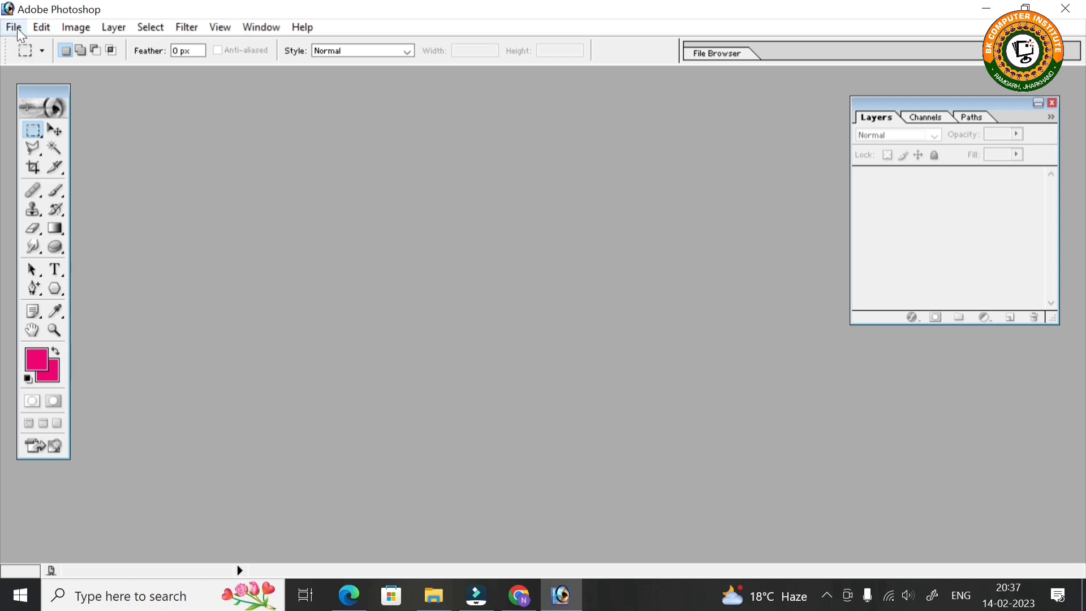
Step: Create a new A4 document named computer at 300 pixels/inch RGB, moved to the right
left_click(16, 28)
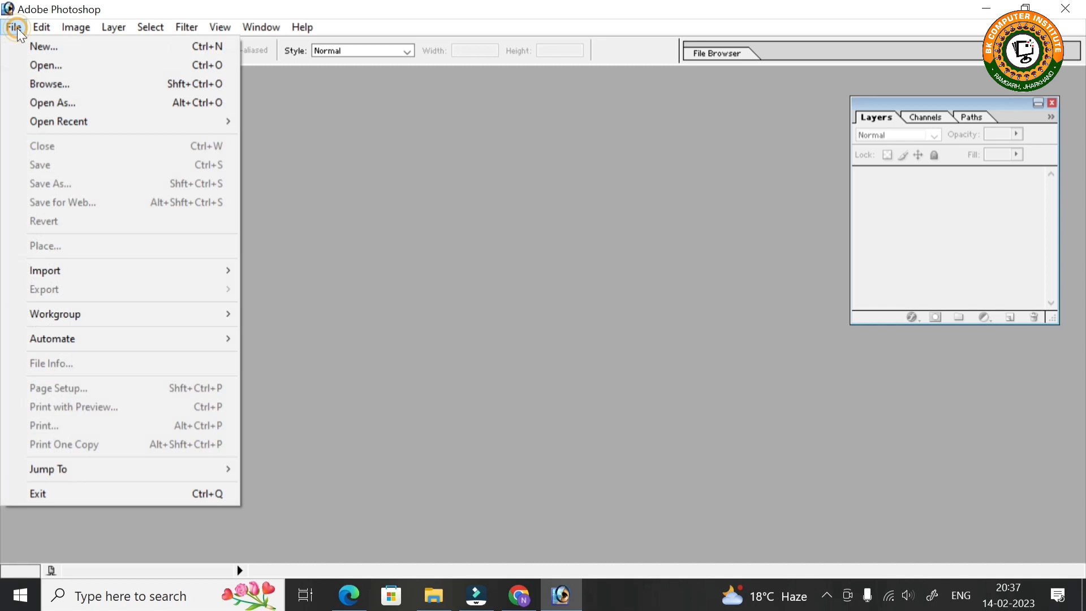
left_click(44, 48)
type("computer")
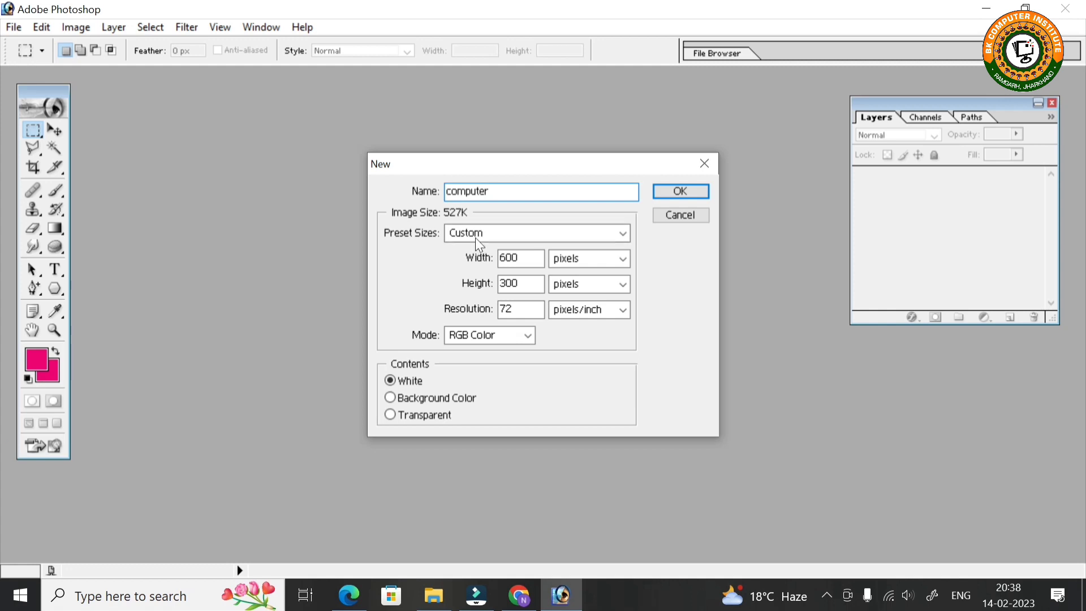
left_click(476, 236)
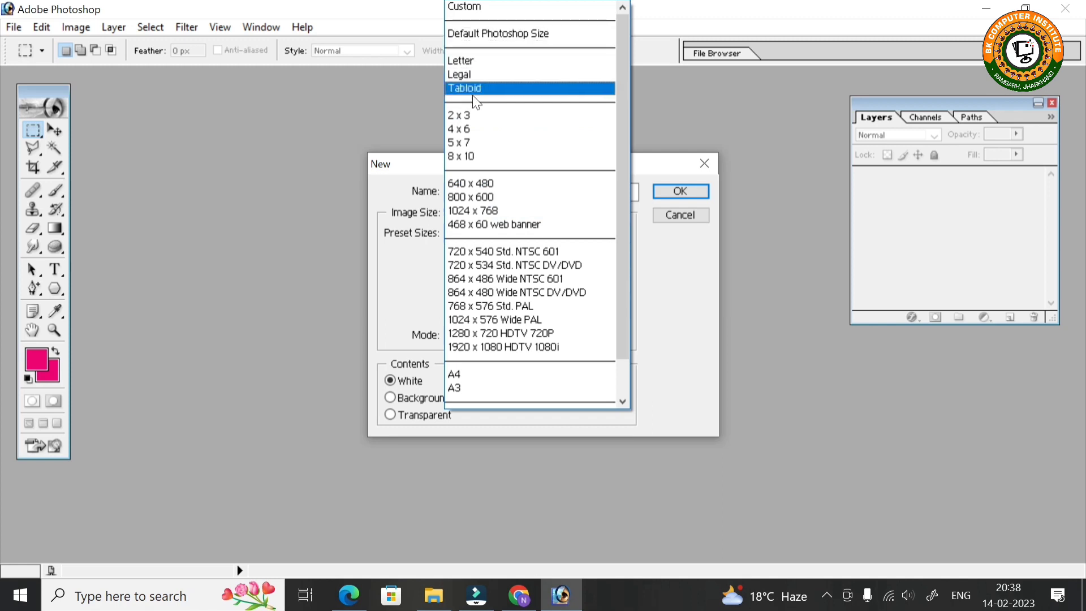
left_click(507, 374)
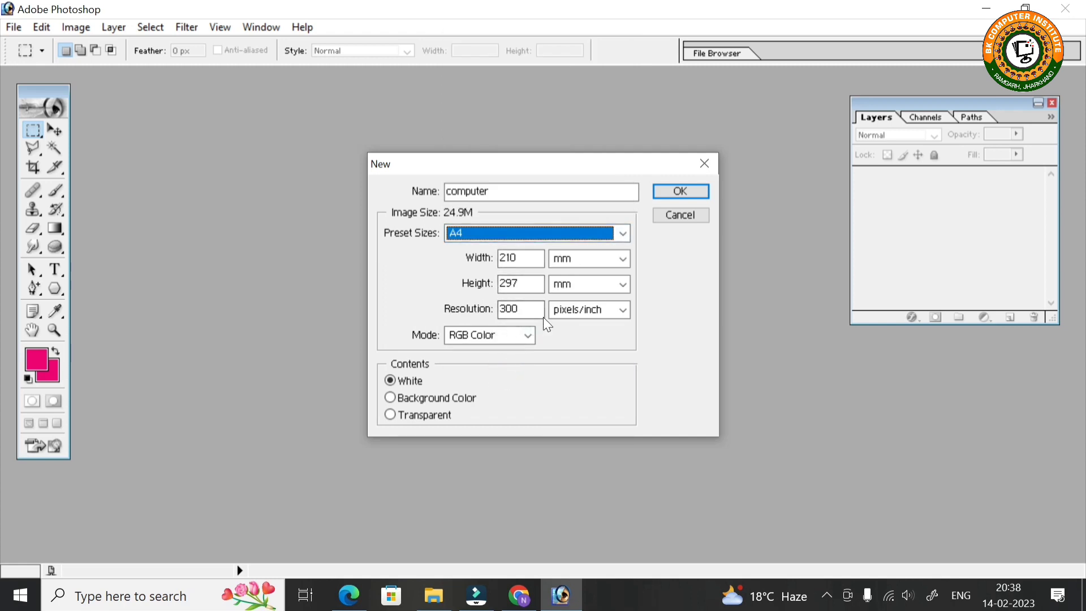
left_click(511, 335)
left_click(510, 335)
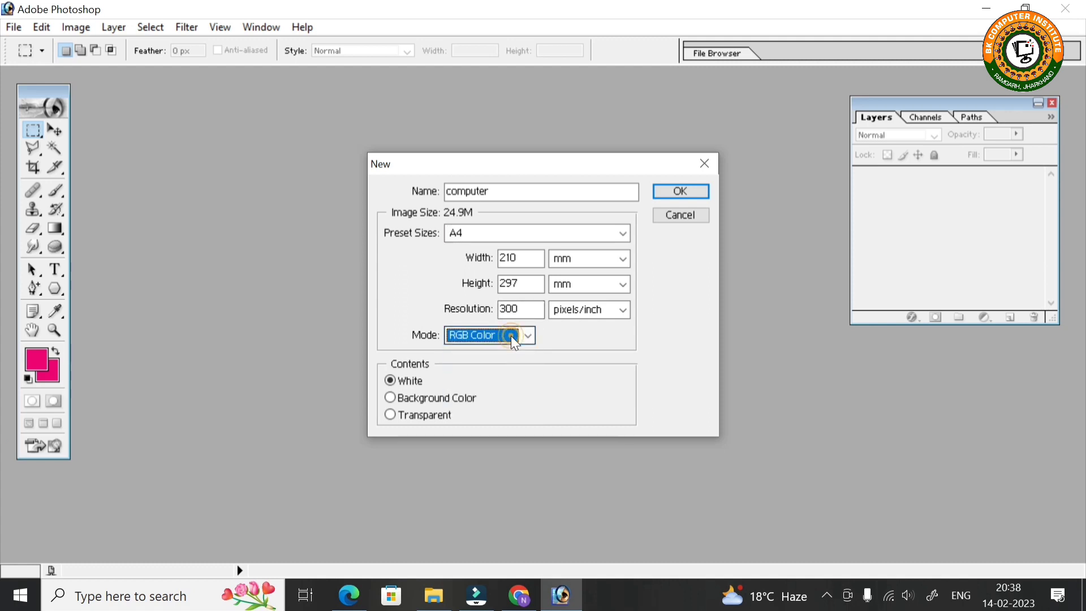
left_click(684, 190)
left_click_drag(93, 87, 654, 93)
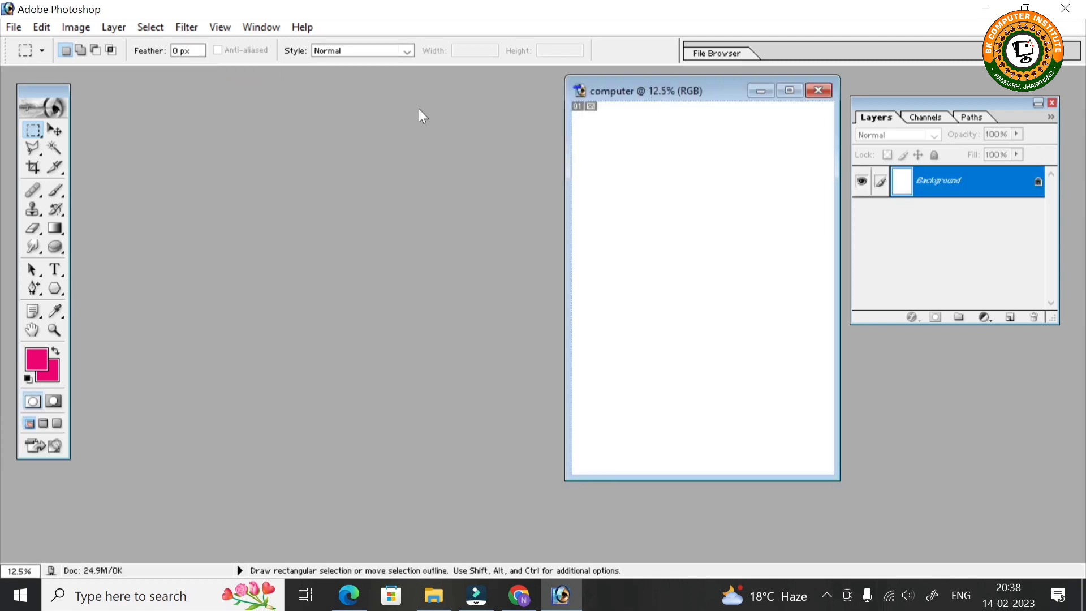
Step: Open the white-dress portrait f1426650 JPG from the Desktop and bring its window into view
left_click(13, 26)
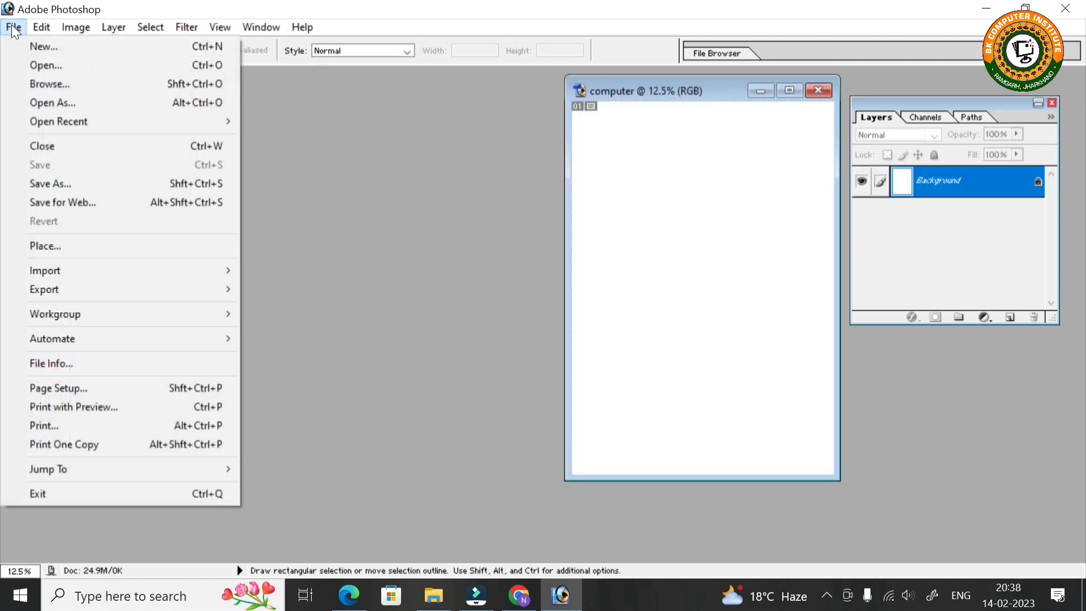
left_click(26, 68)
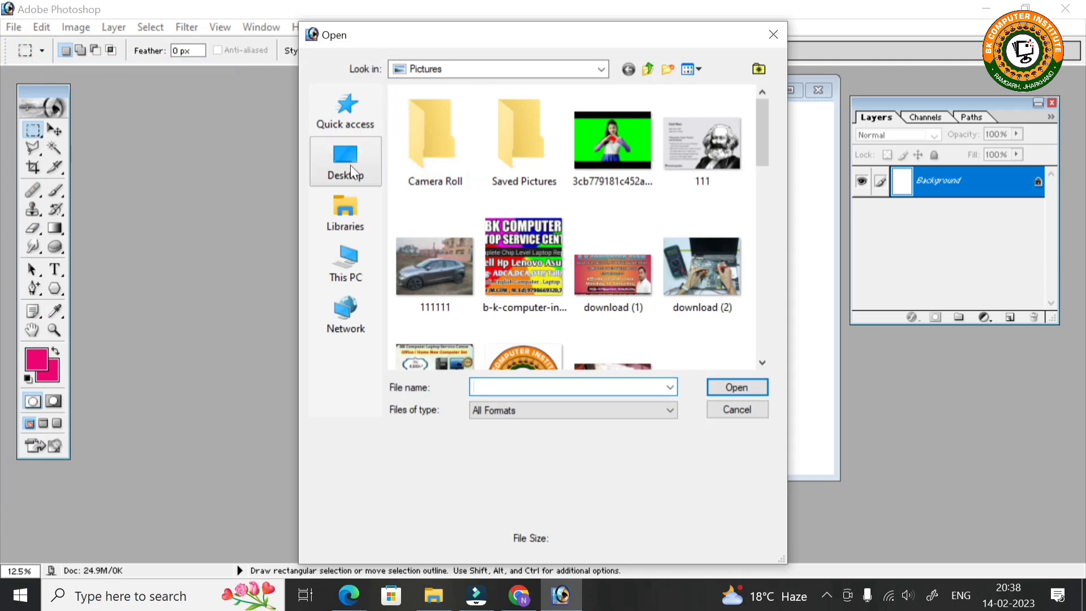
left_click(350, 164)
left_click_drag(761, 190, 792, 349)
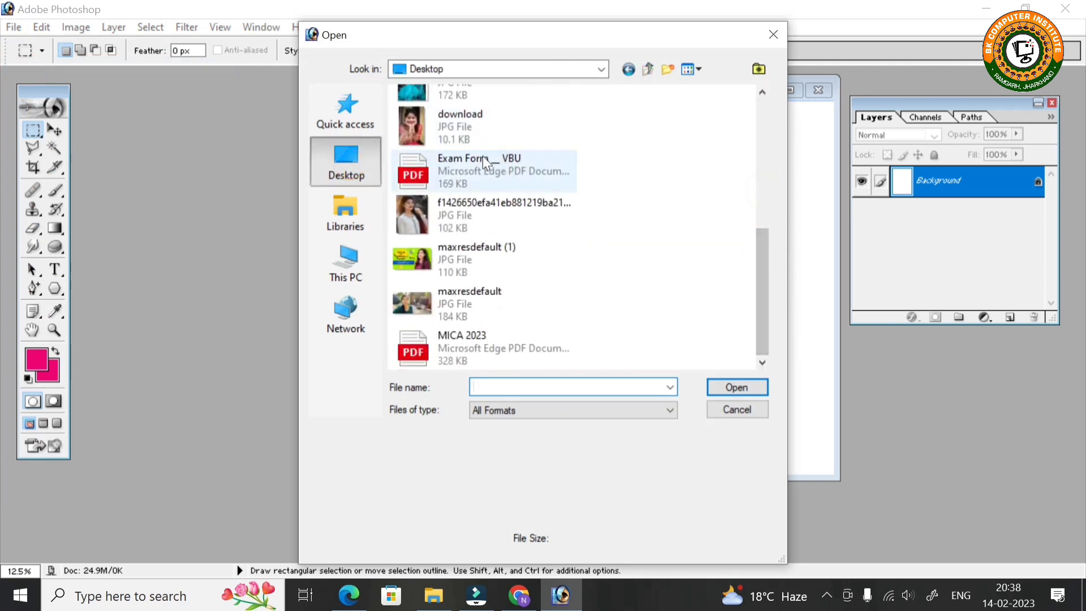
left_click(456, 222)
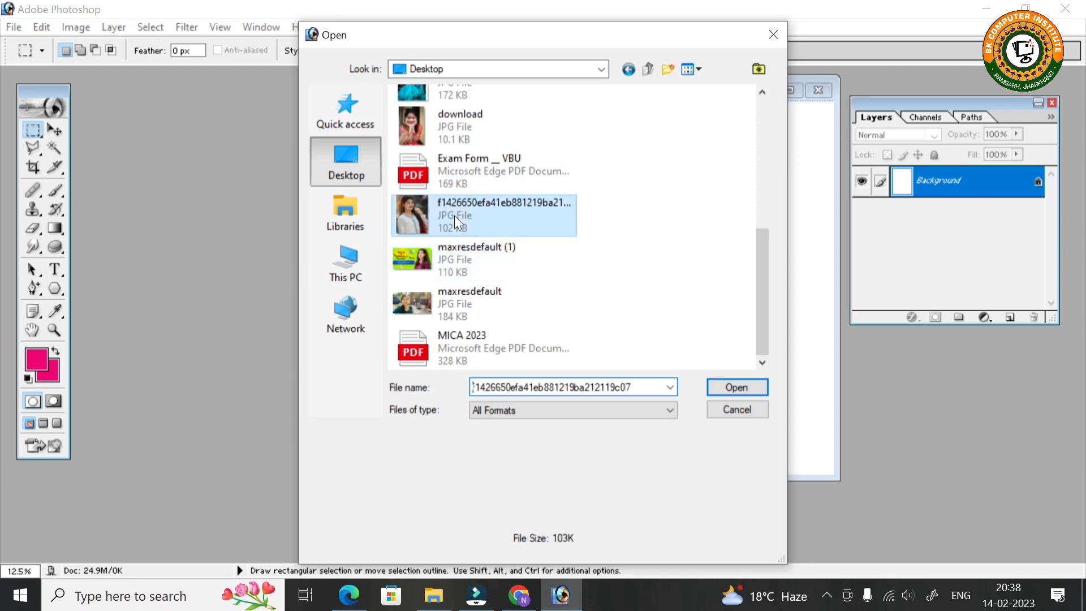
double_click(454, 219)
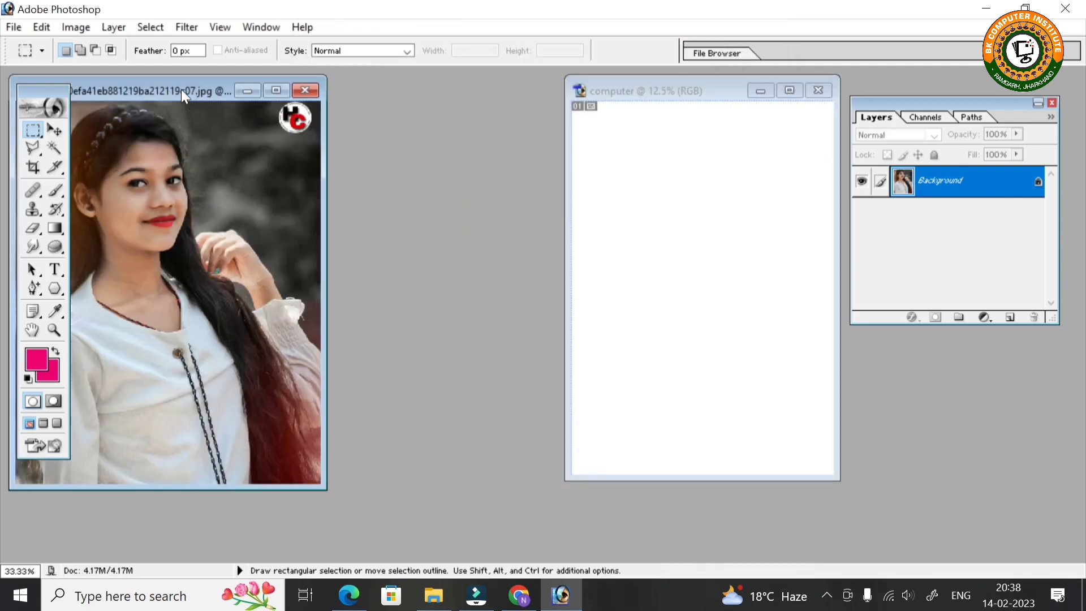
left_click_drag(181, 90, 341, 103)
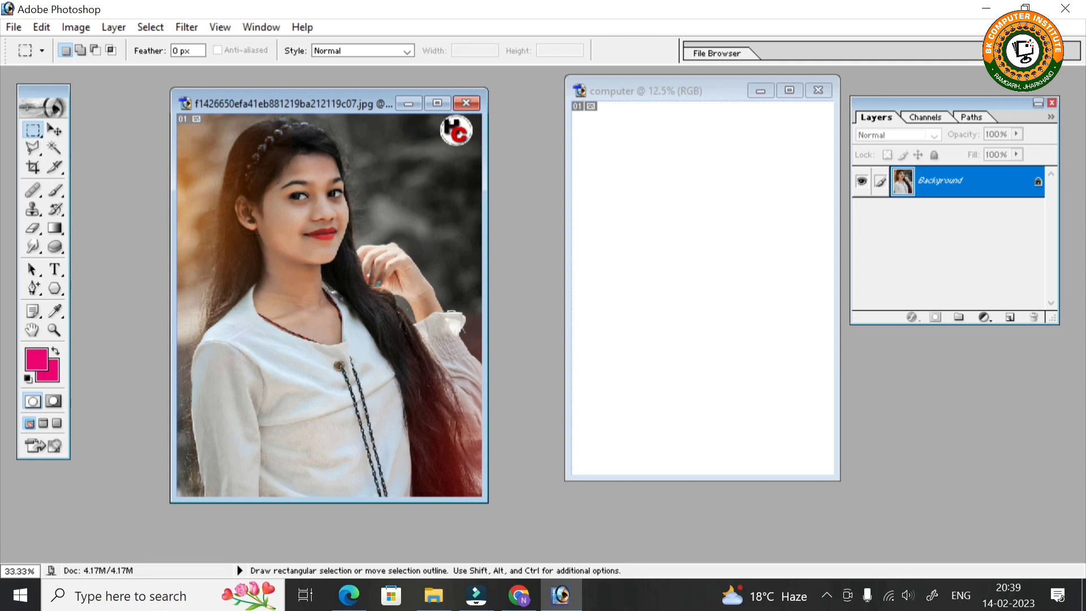
Step: Open maxresdefault.jpg and place its window on the right
left_click(12, 28)
left_click(31, 63)
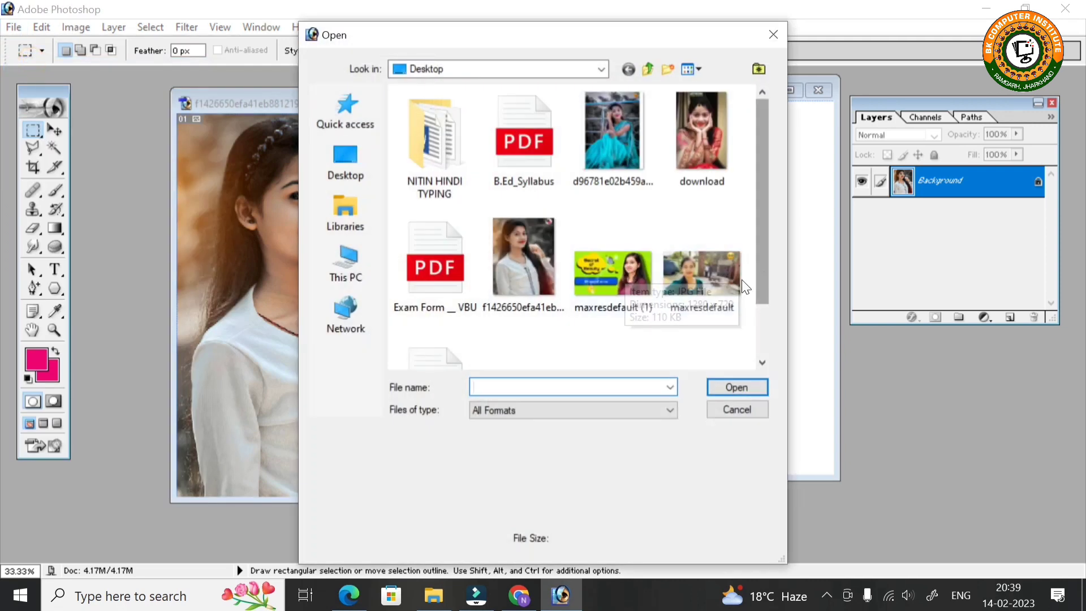
left_click(700, 279)
double_click(698, 277)
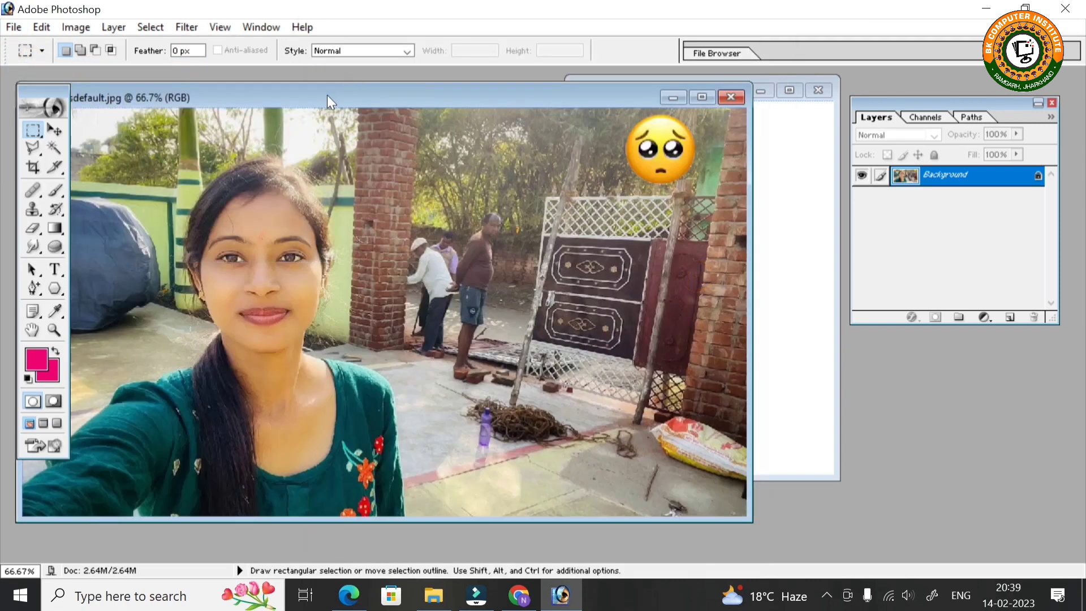
mouse_move(327, 95)
left_mouse_down()
mouse_move(372, 113)
mouse_move(805, 114)
left_mouse_up()
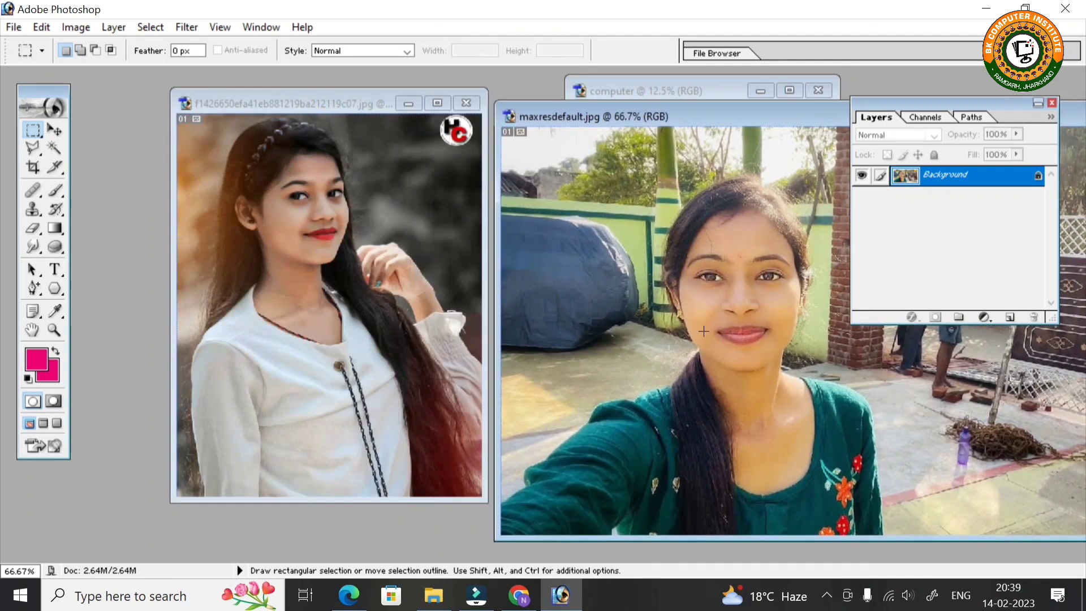
Step: Open the download photo and move its window to the lower left
left_click(14, 27)
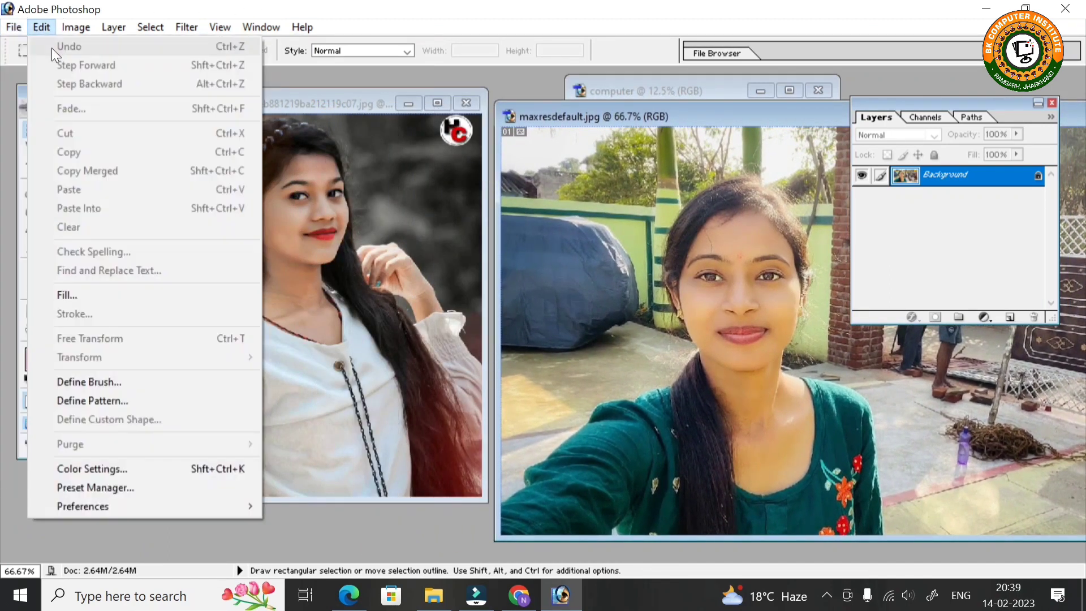
left_click(32, 67)
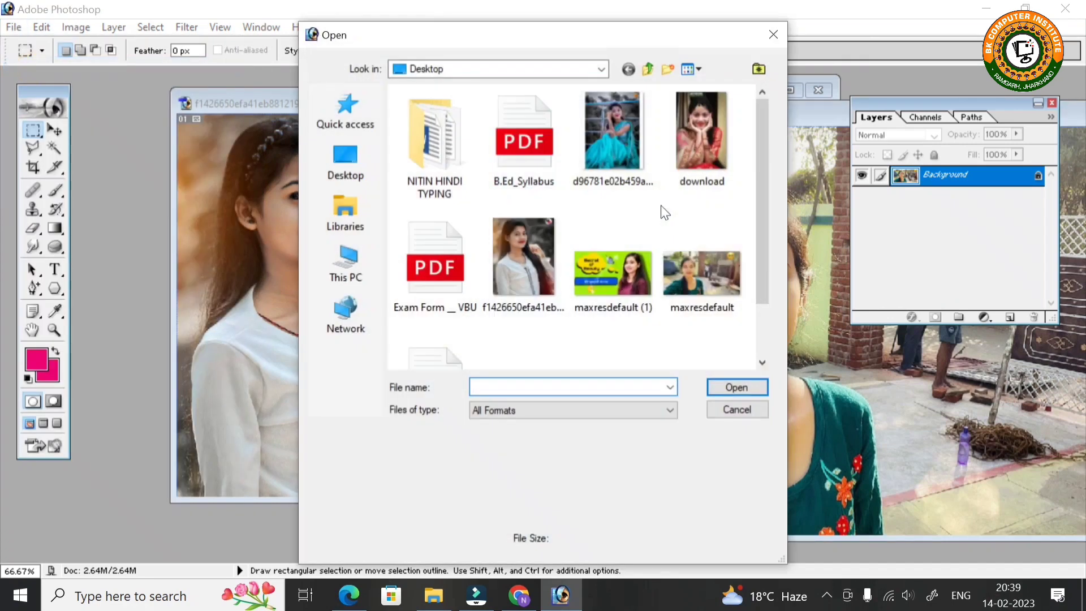
double_click(689, 142)
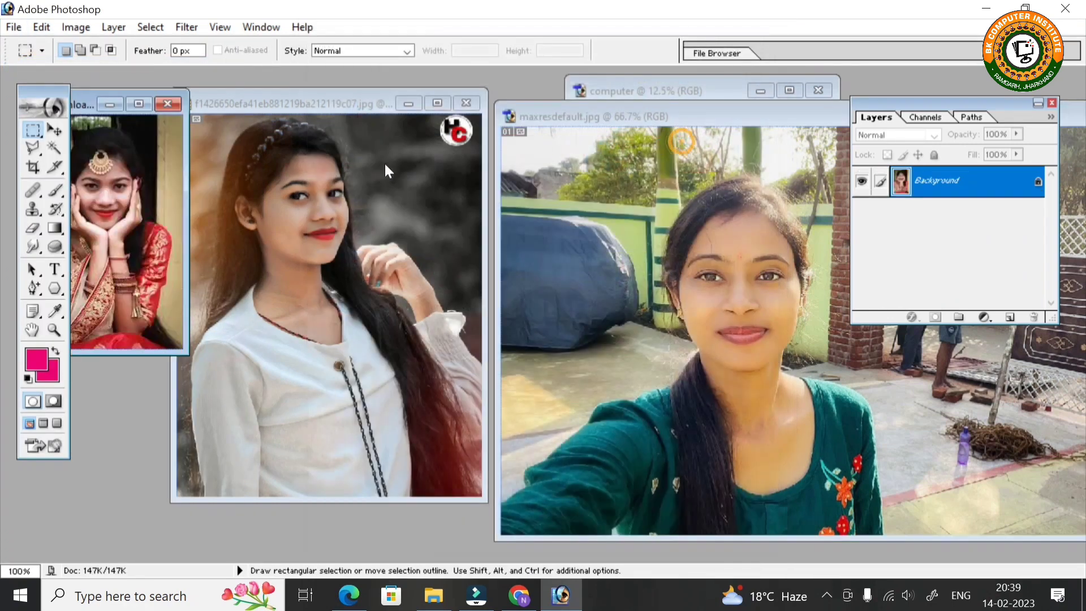
mouse_move(83, 103)
left_mouse_down()
mouse_move(307, 175)
mouse_move(131, 273)
mouse_move(195, 289)
mouse_move(160, 286)
left_mouse_up()
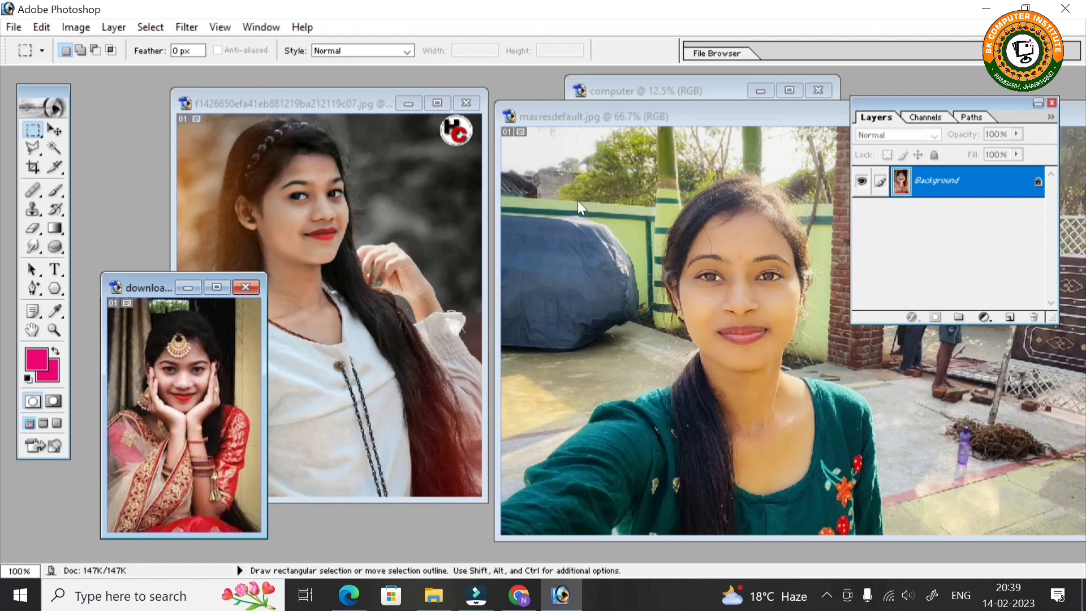
Step: Narrow the maxresdefault.jpg window from its left edge and reposition it higher up
left_click_drag(497, 269, 626, 269)
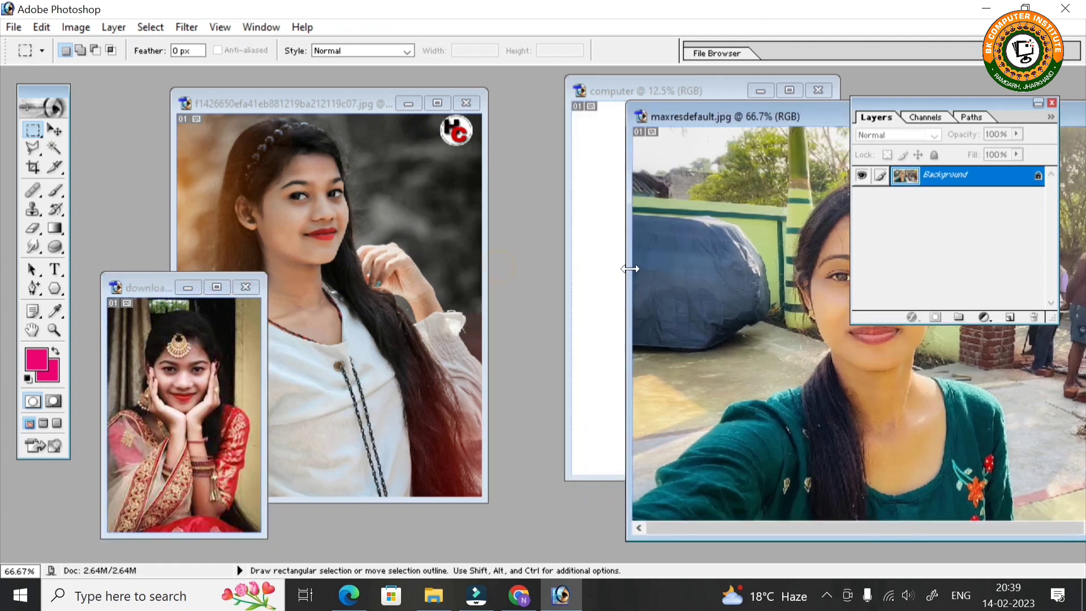
left_click_drag(696, 113, 354, 128)
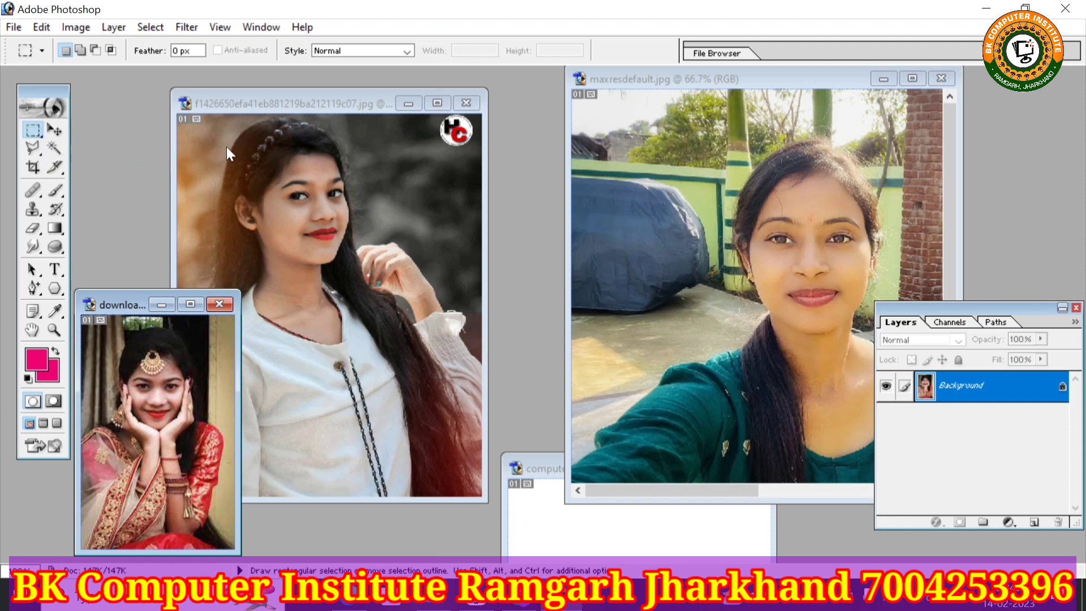
left_click(24, 192)
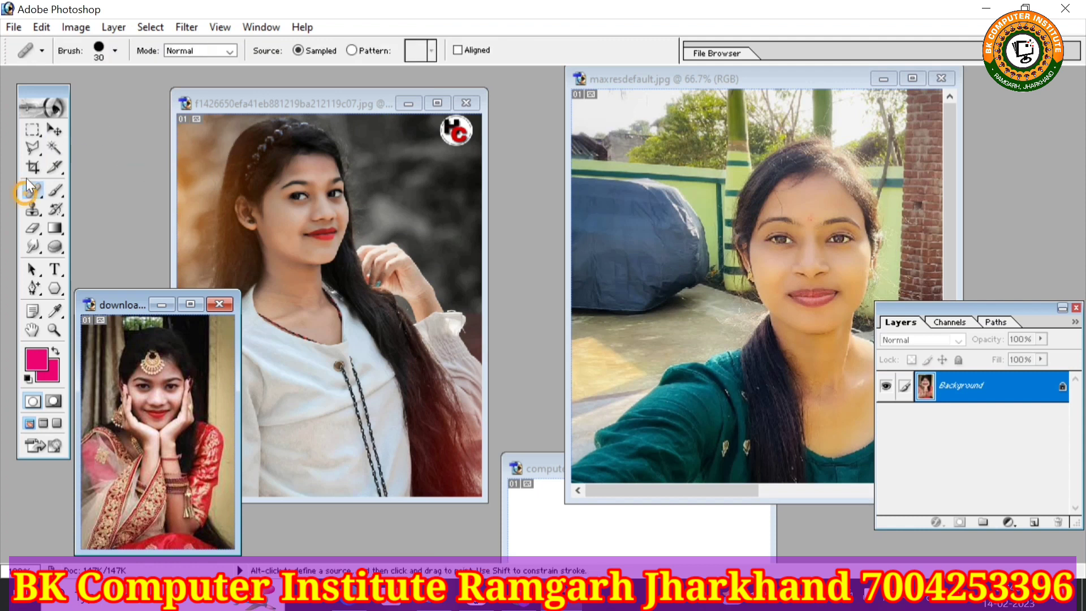
left_click(32, 168)
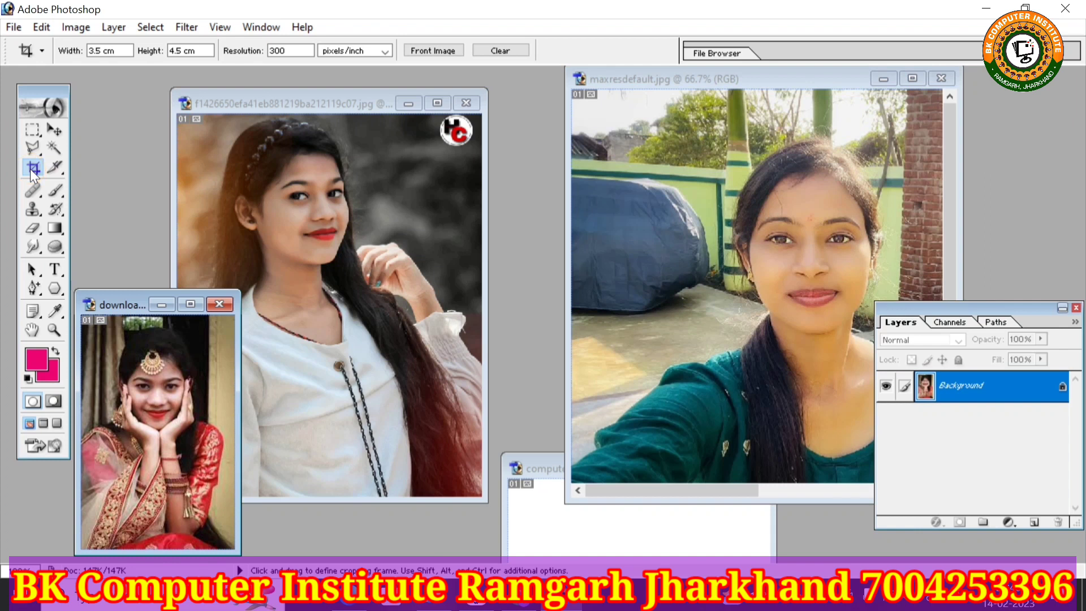
key("m")
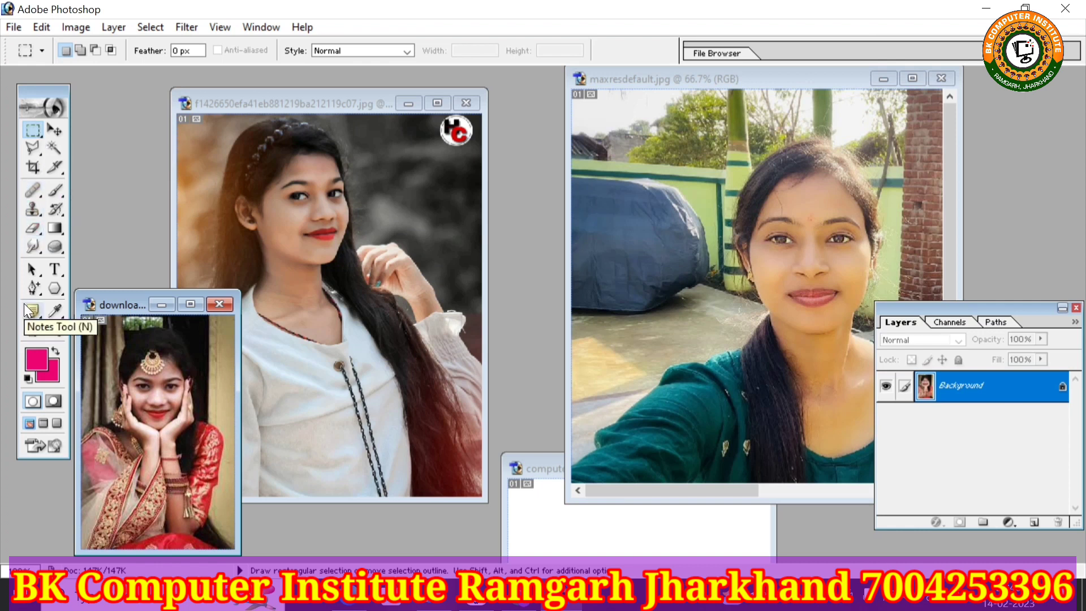
left_click(39, 312)
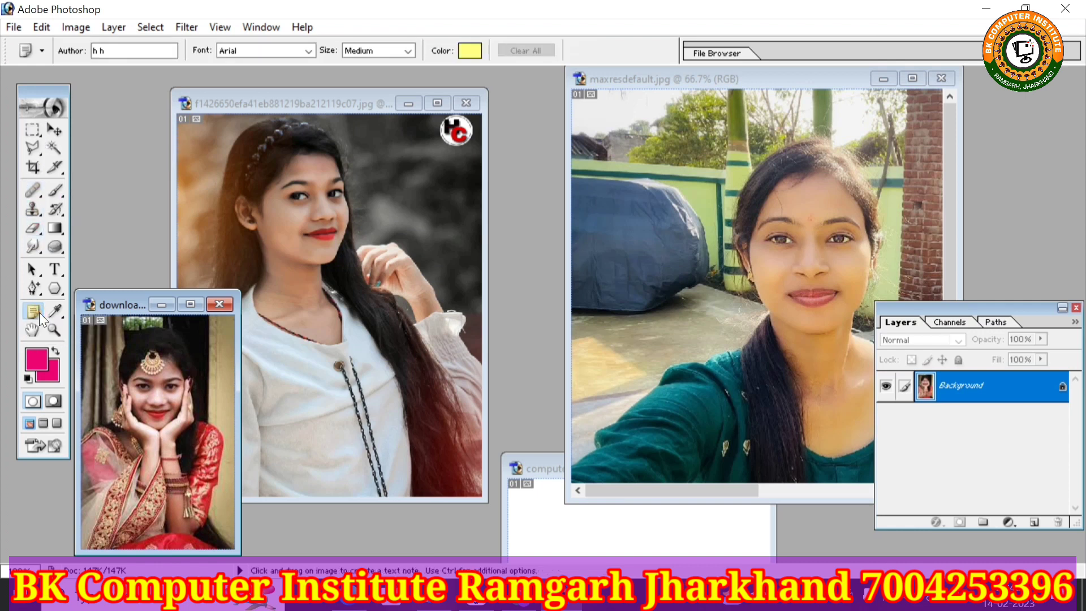
key("m")
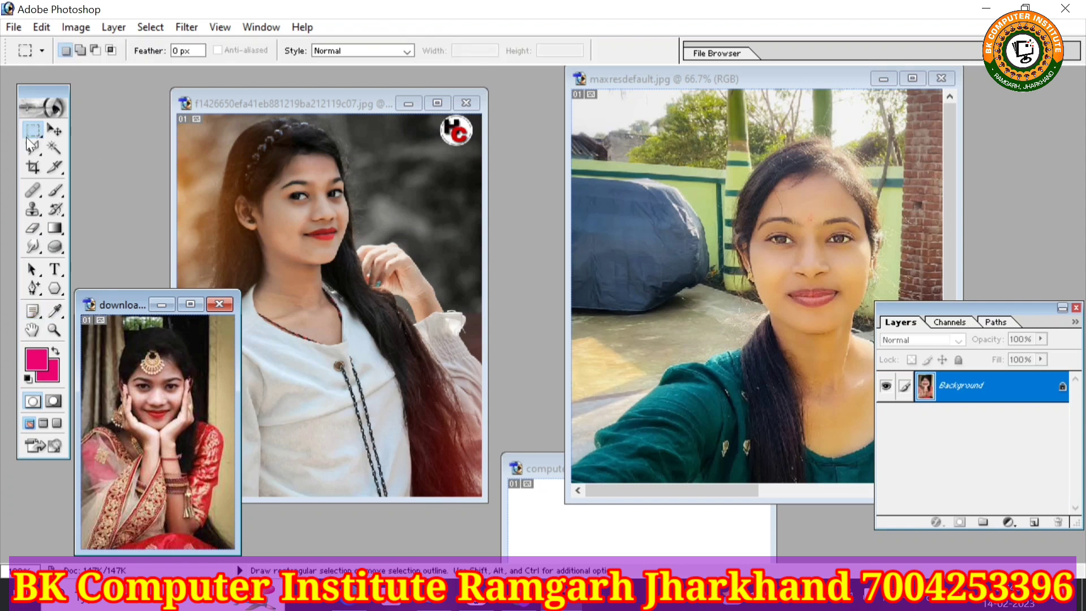
Step: Draw a Rectangular Marquee selection around the woman's head and shoulders in the white-dress portrait
left_click_drag(32, 130, 98, 134)
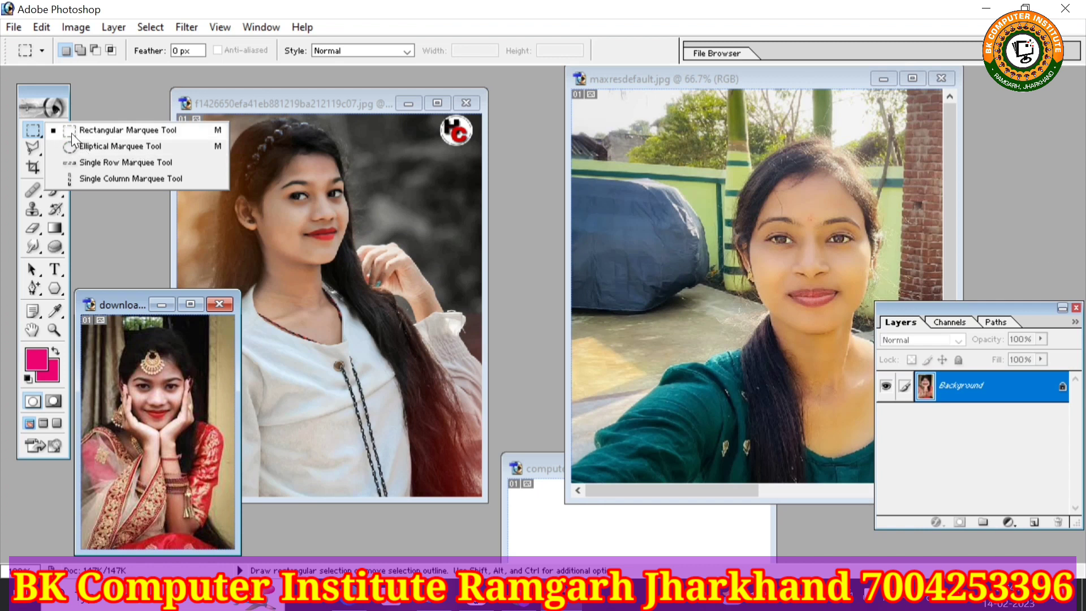
left_click(130, 132)
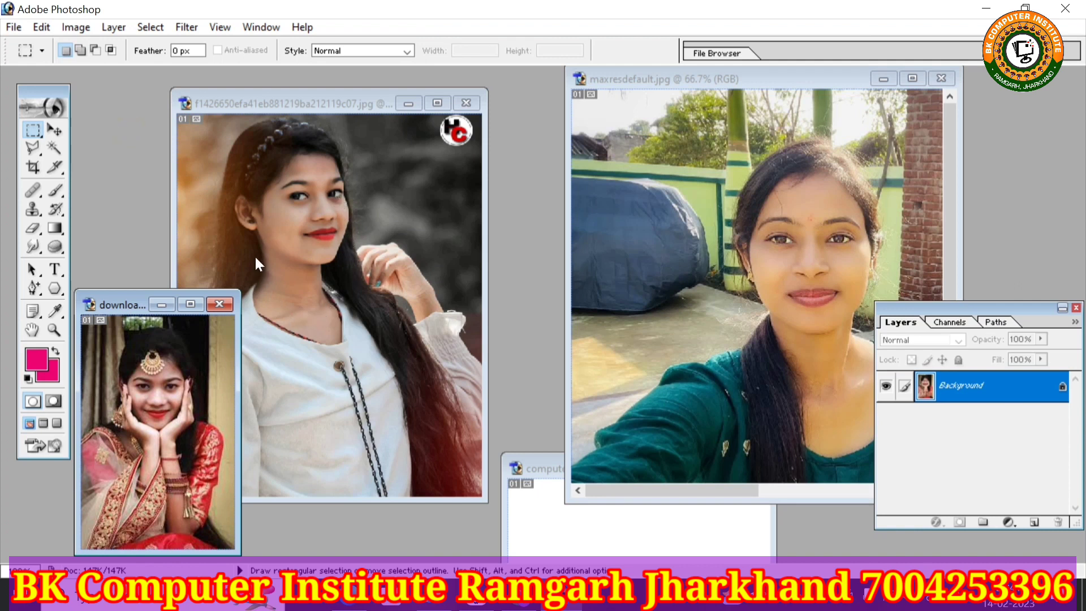
left_click(219, 133)
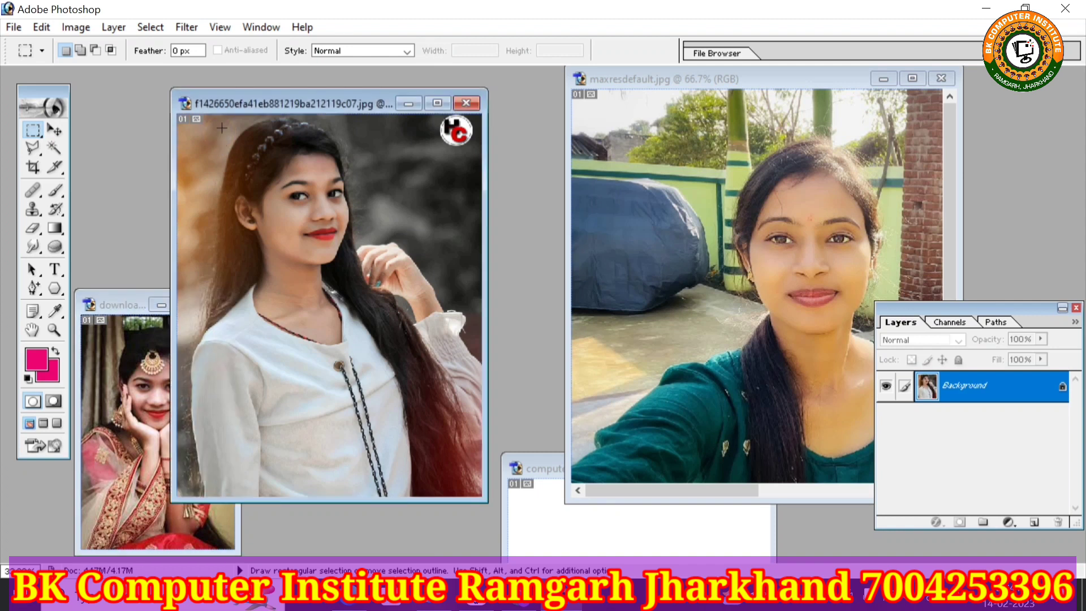
left_click_drag(222, 128, 370, 319)
mouse_move(370, 319)
left_mouse_down()
mouse_move(377, 449)
mouse_move(455, 477)
mouse_move(361, 276)
mouse_move(358, 292)
left_mouse_up()
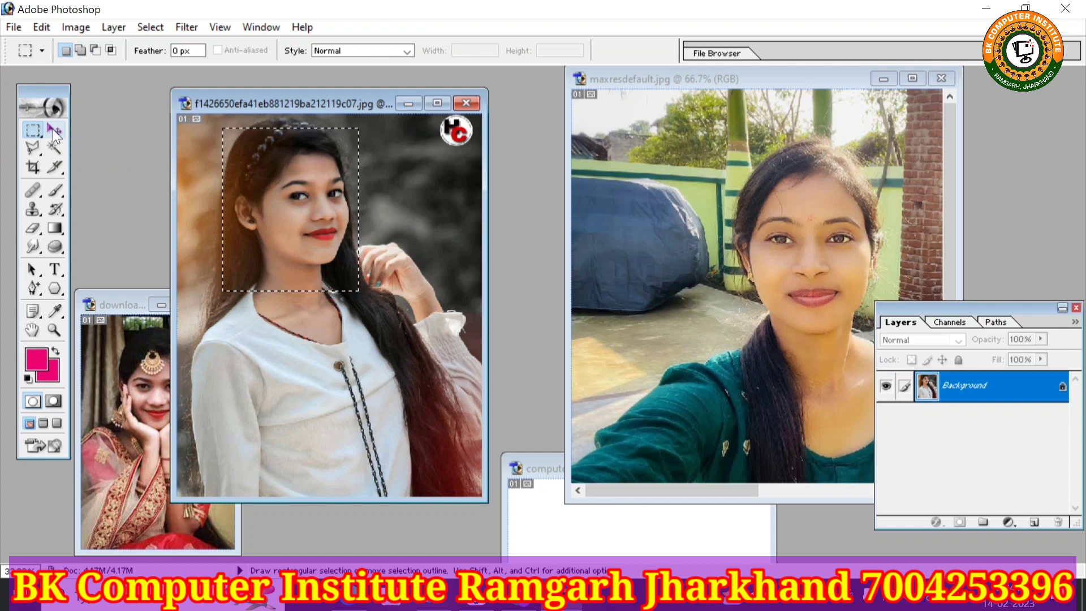
Step: Drag the selected face into maxresdefault.jpg as Layer 1 and scale it down with Ctrl+T
left_click(54, 129)
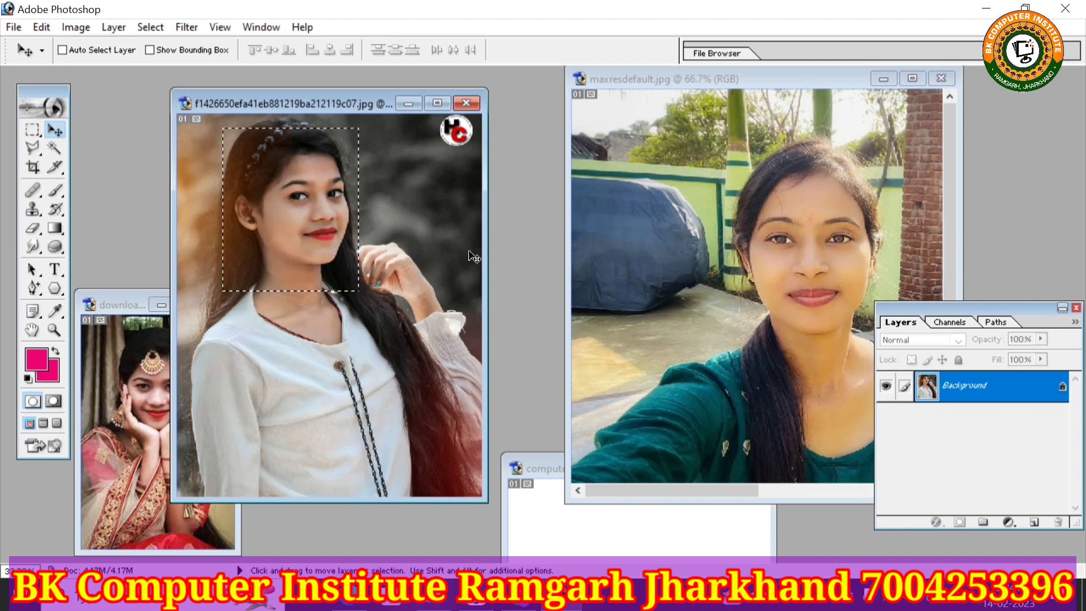
left_click(289, 184)
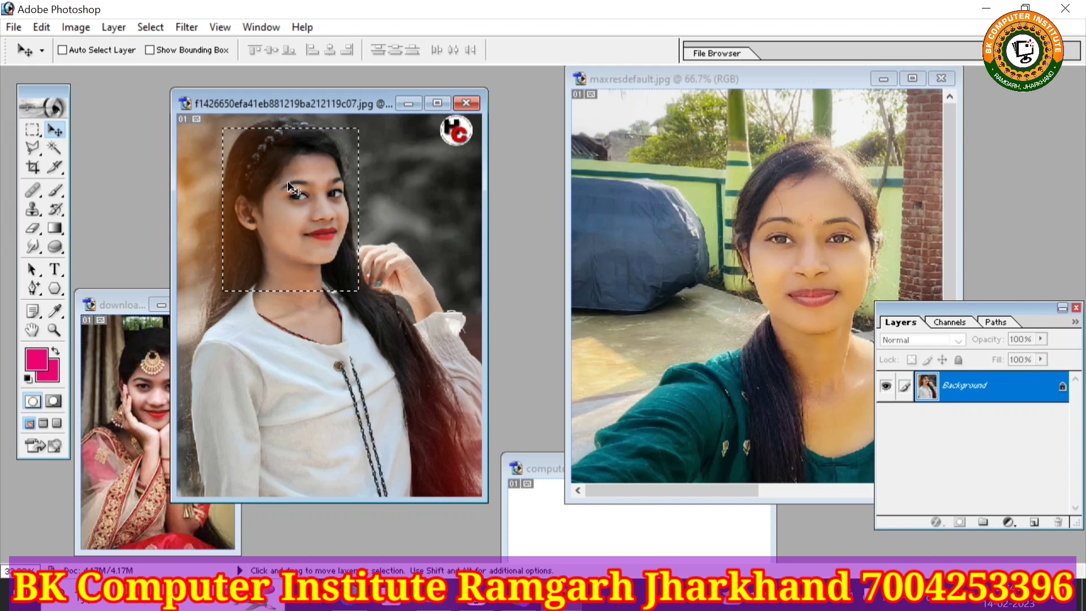
mouse_move(289, 184)
left_mouse_down()
mouse_move(646, 187)
mouse_move(677, 228)
mouse_move(718, 223)
mouse_move(704, 221)
left_mouse_up()
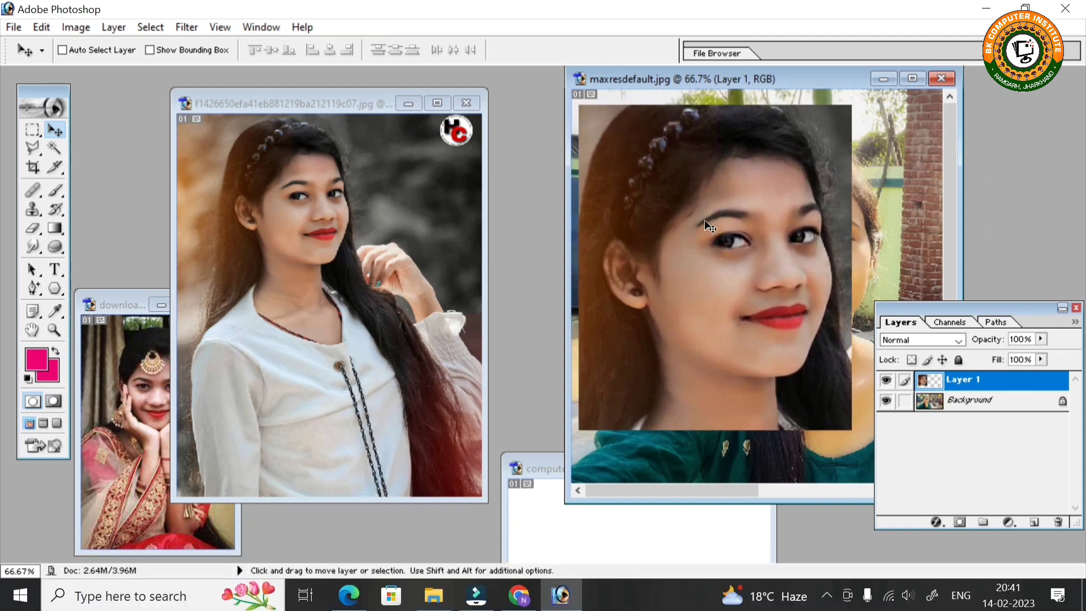
key("ctrl+t")
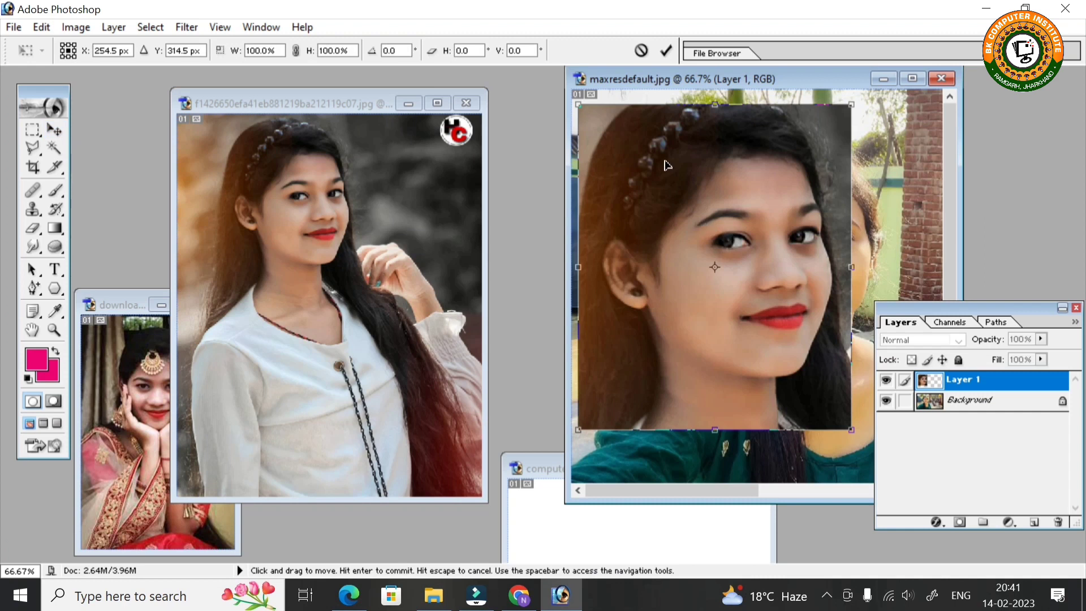
mouse_move(577, 105)
left_mouse_down()
mouse_move(644, 272)
mouse_move(669, 236)
left_mouse_up()
mouse_move(667, 274)
left_mouse_down()
mouse_move(646, 194)
mouse_move(621, 231)
left_mouse_up()
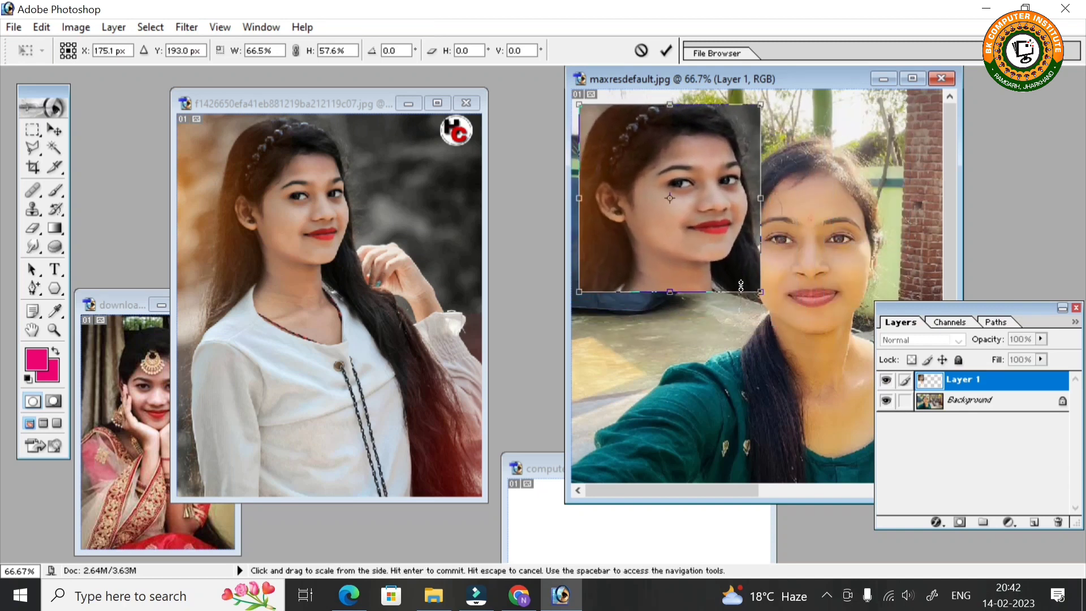
mouse_move(760, 292)
left_mouse_down()
mouse_move(699, 245)
mouse_move(722, 329)
left_mouse_up()
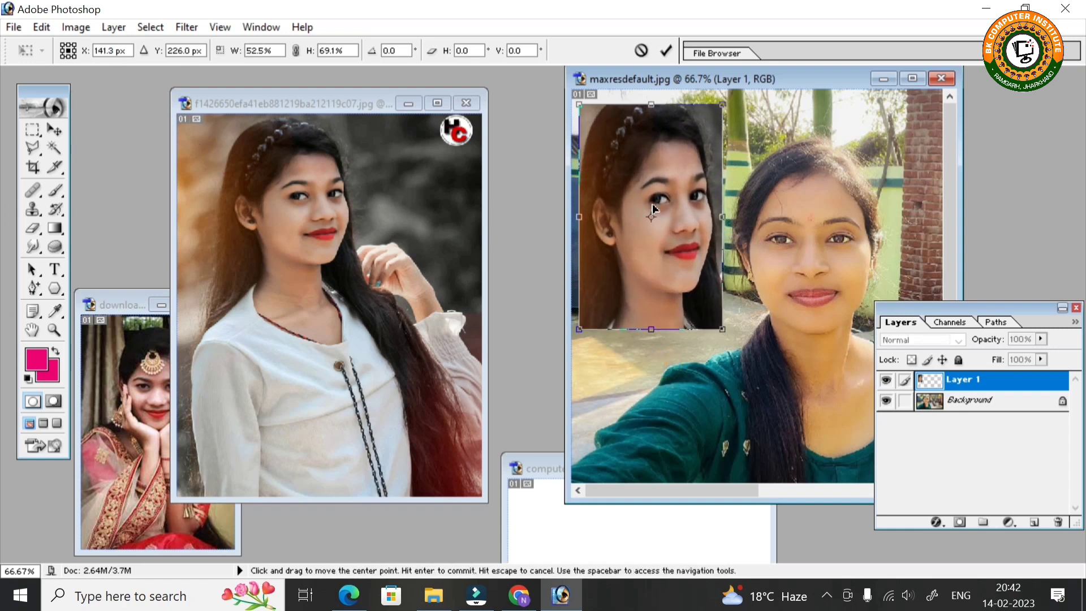
left_click(32, 127)
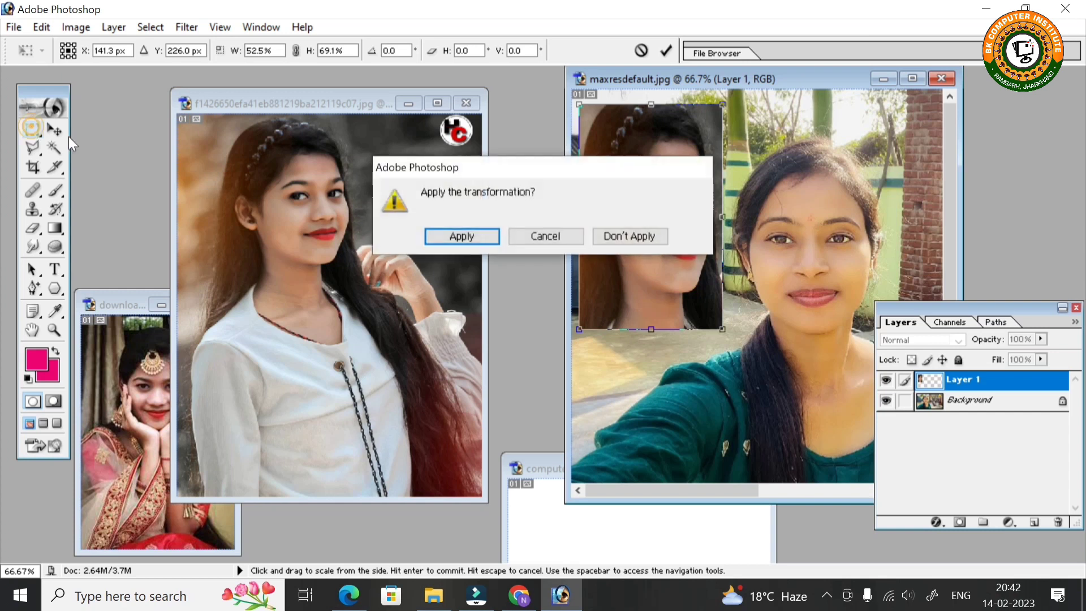
left_click(485, 238)
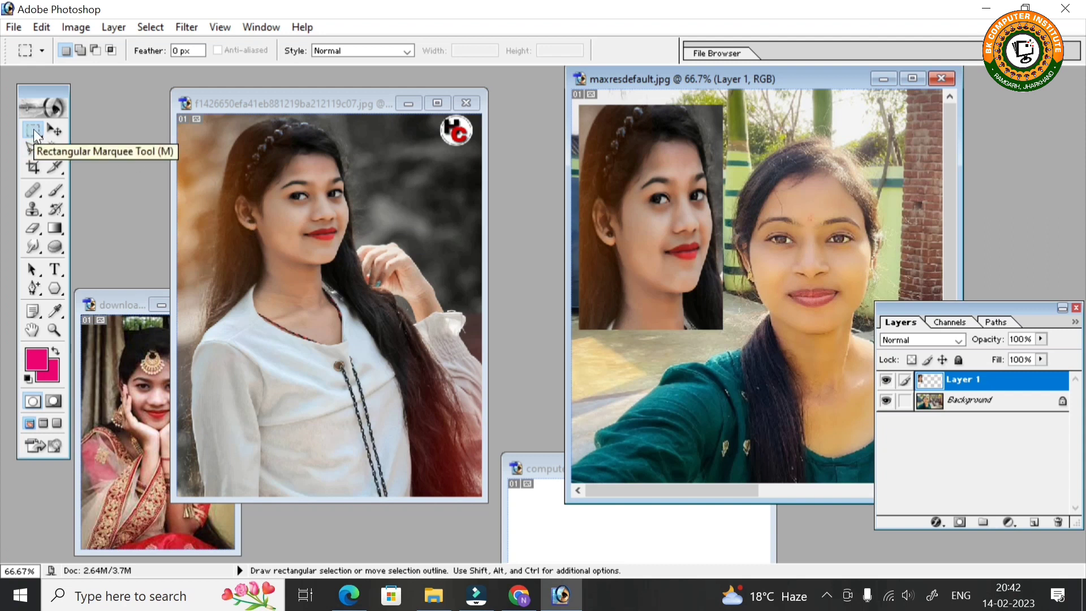
Step: Select a rectangle over the white shirt in the f1426650 portrait
left_click(209, 334)
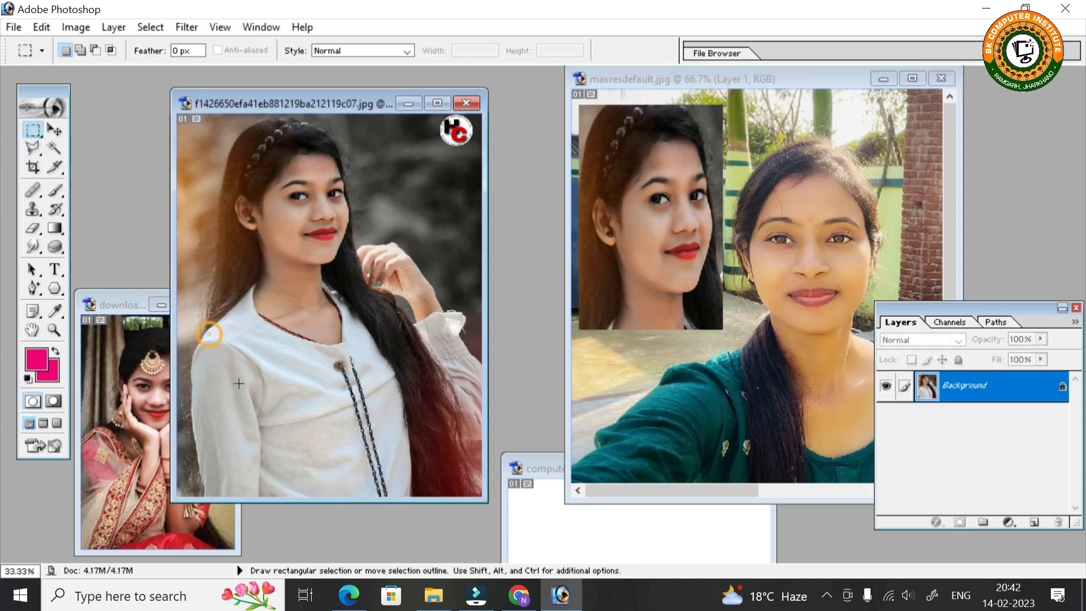
left_click_drag(209, 344, 333, 475)
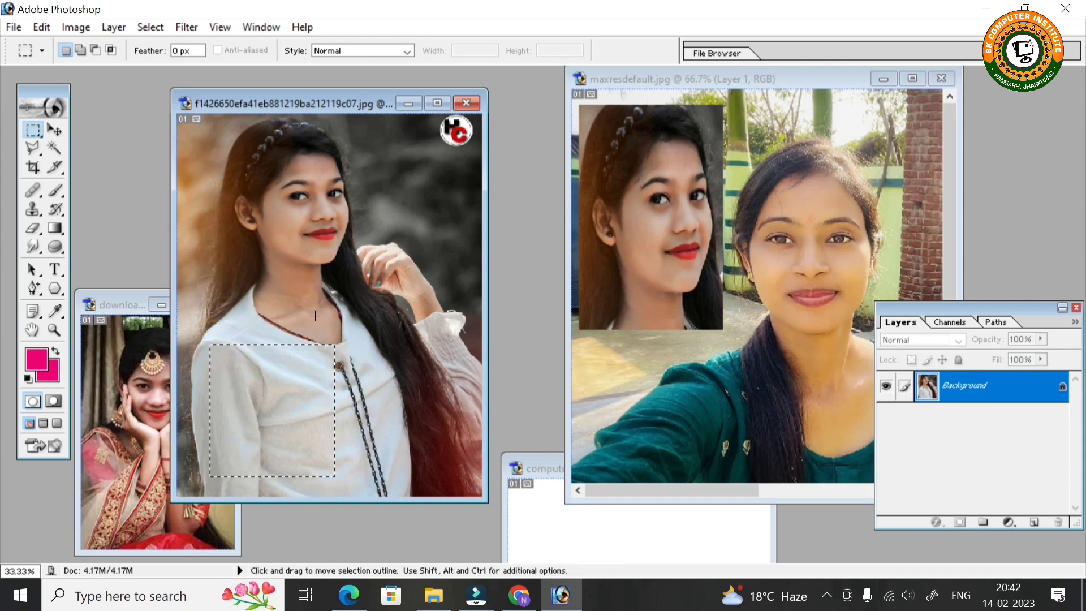
Step: Set the Gradient tool to a pink-to-green Foreground to Background gradient
left_click(58, 227)
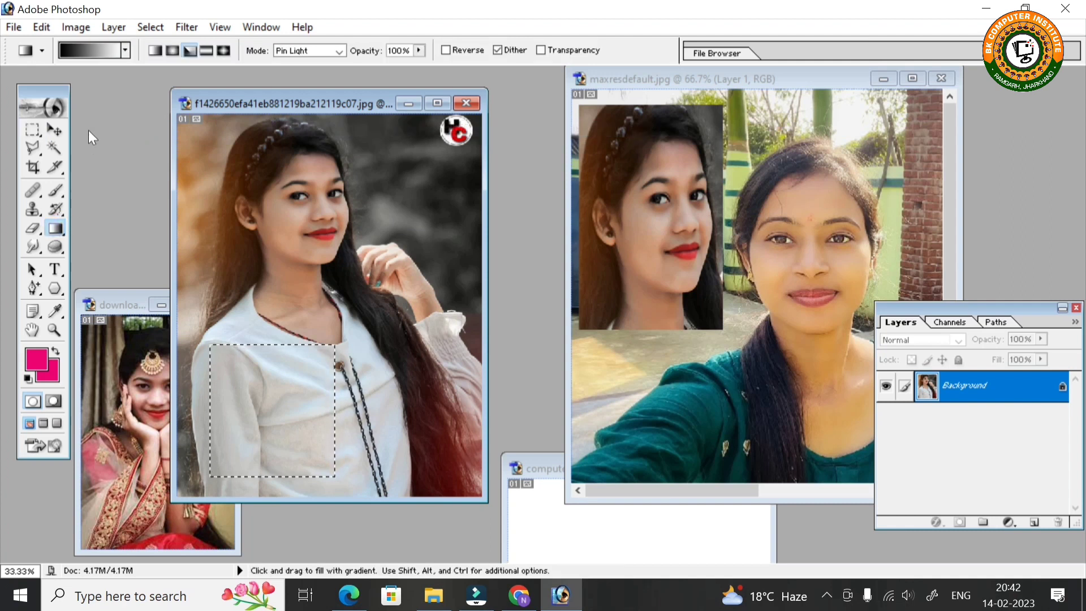
left_click(43, 358)
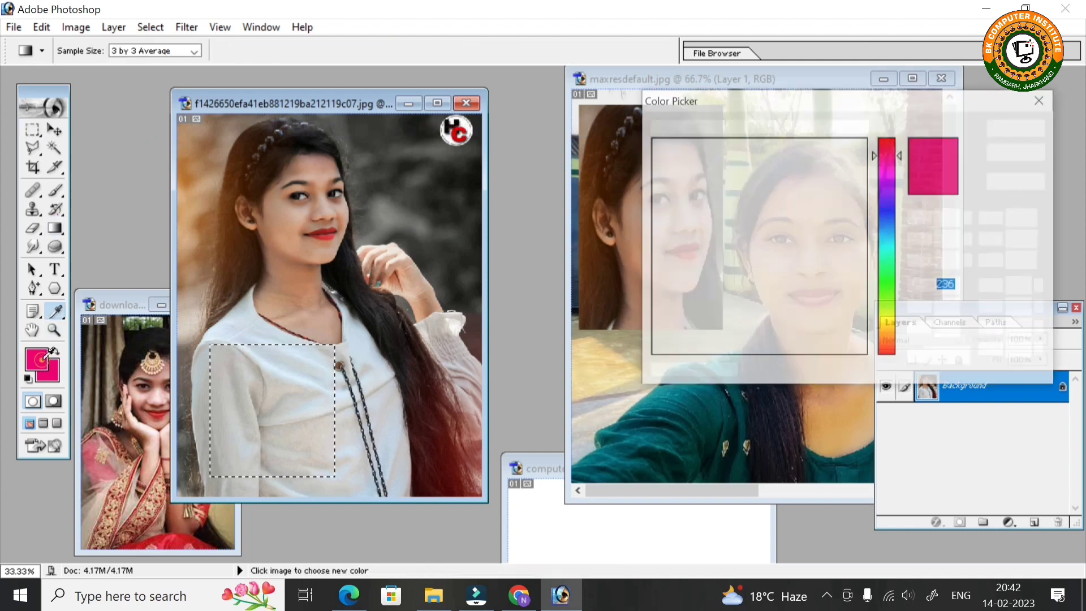
key("Return")
left_click(113, 51)
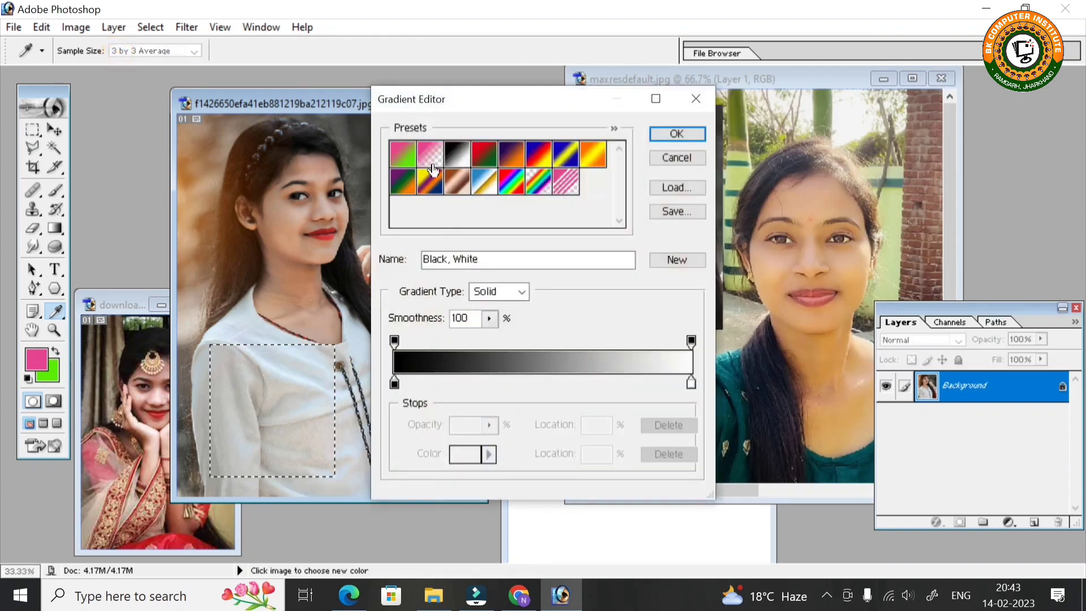
left_click(400, 152)
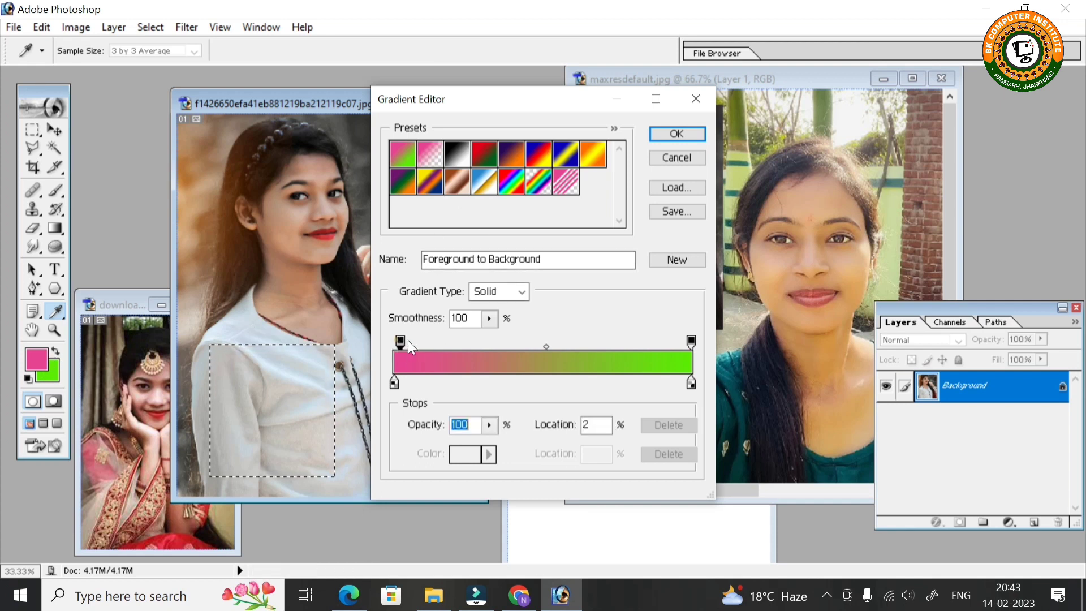
mouse_move(394, 340)
left_mouse_down()
mouse_move(553, 340)
mouse_move(396, 340)
mouse_move(411, 340)
left_mouse_up()
left_click(405, 160)
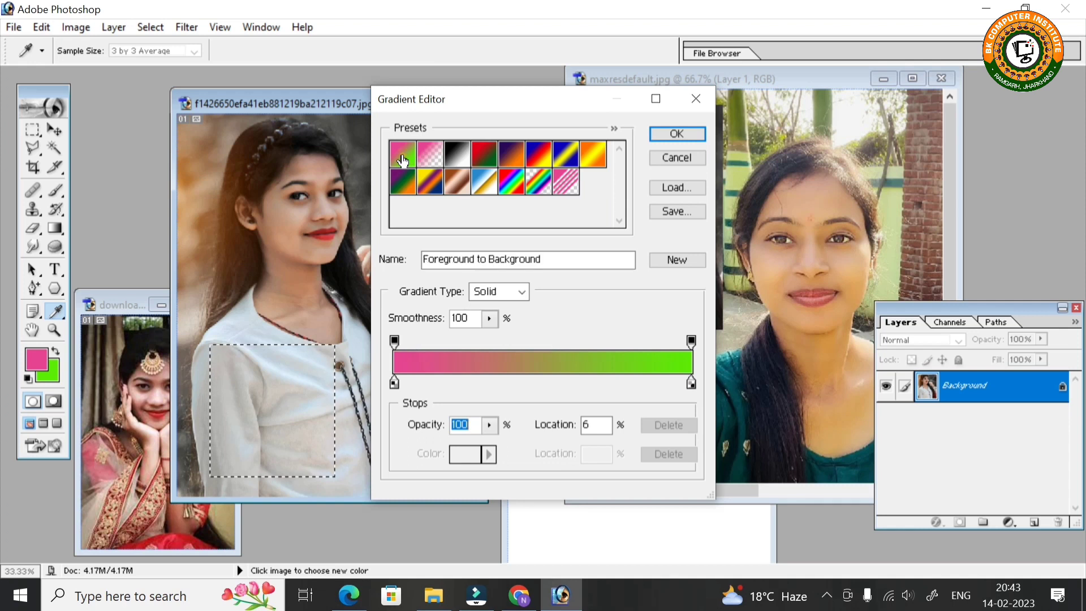
left_click(677, 135)
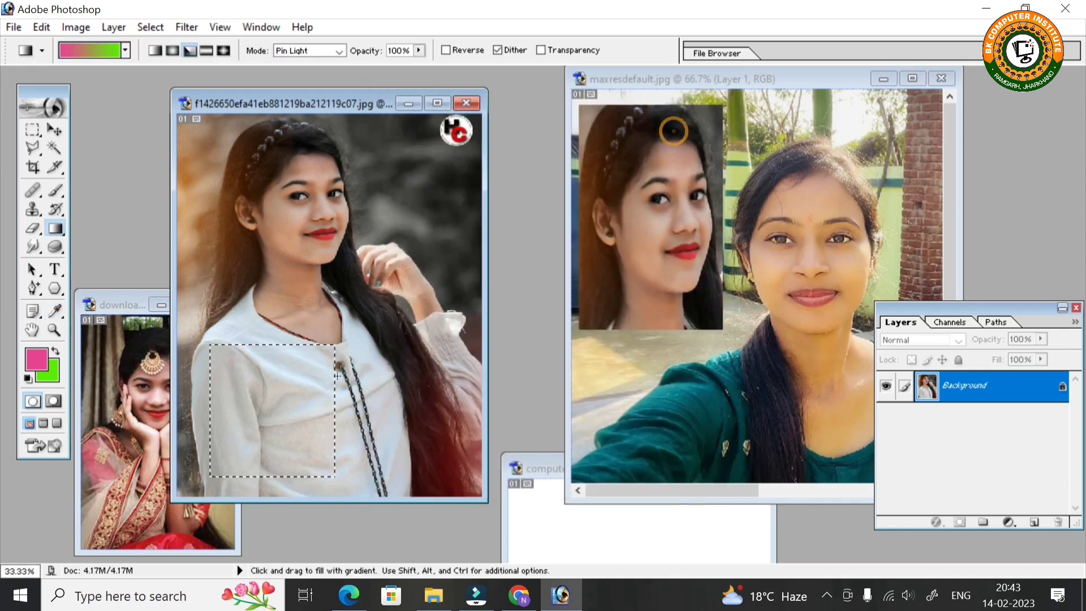
Step: Try linear and radial gradient fills on the shirt selection, then step back to undo them all
left_click_drag(224, 356, 313, 463)
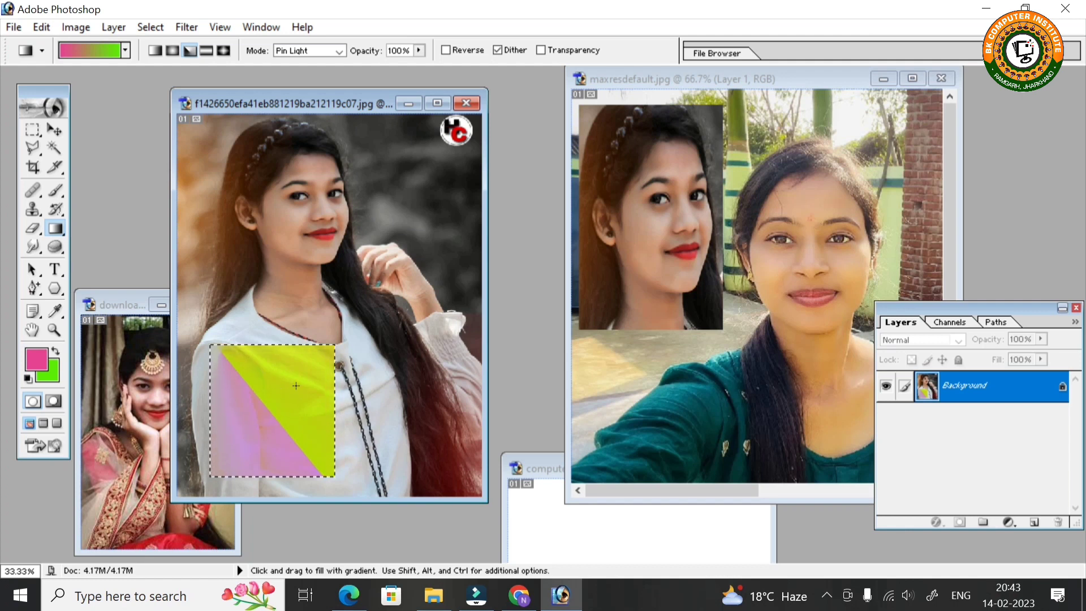
left_click_drag(289, 404, 231, 458)
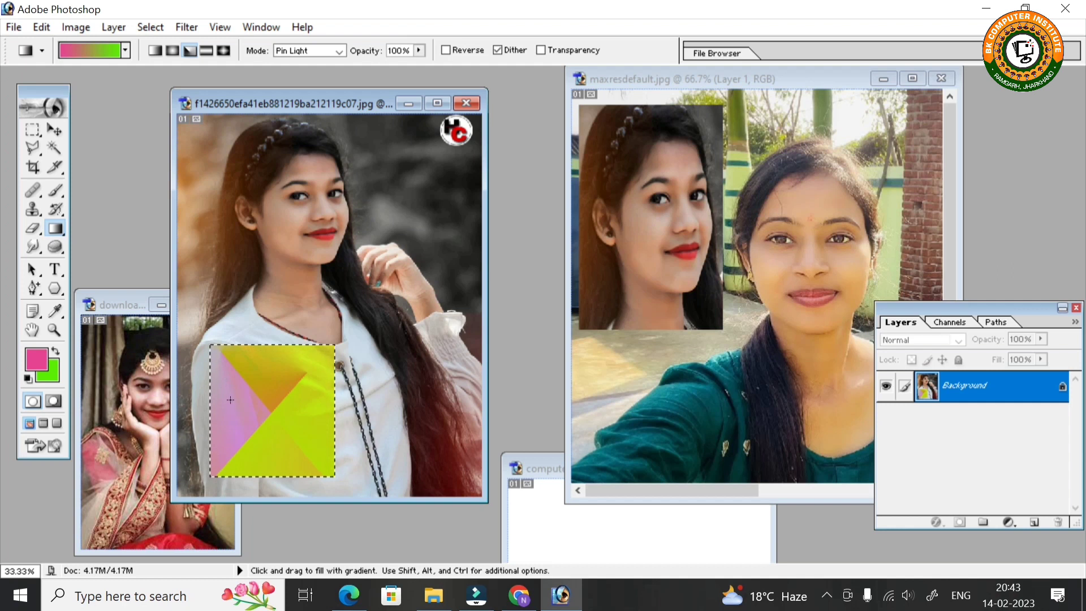
left_click(155, 50)
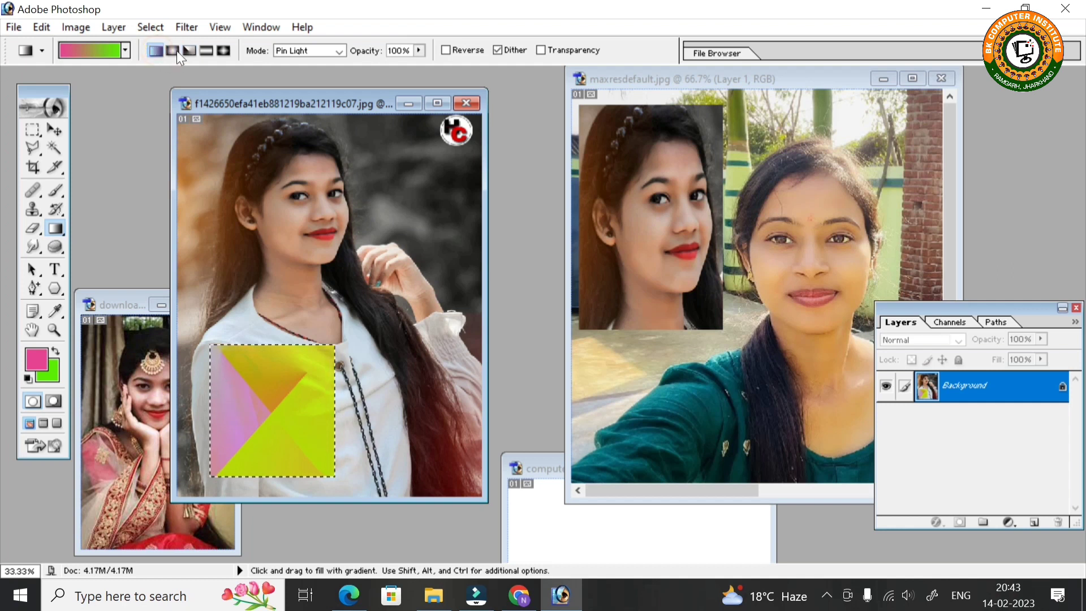
left_click(173, 50)
left_click_drag(247, 366, 293, 445)
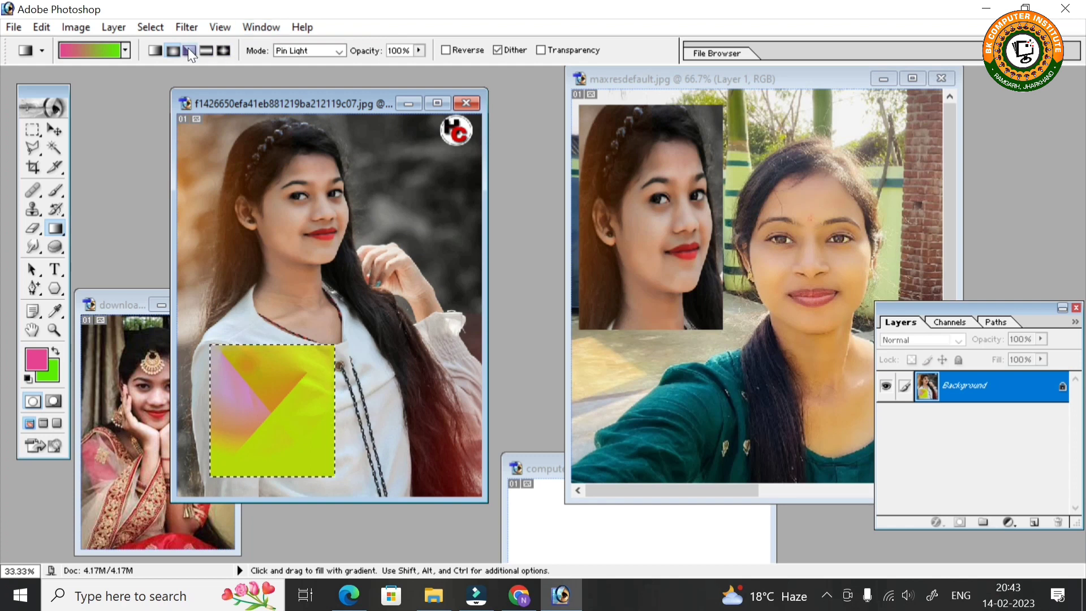
key("ctrl+alt+z")
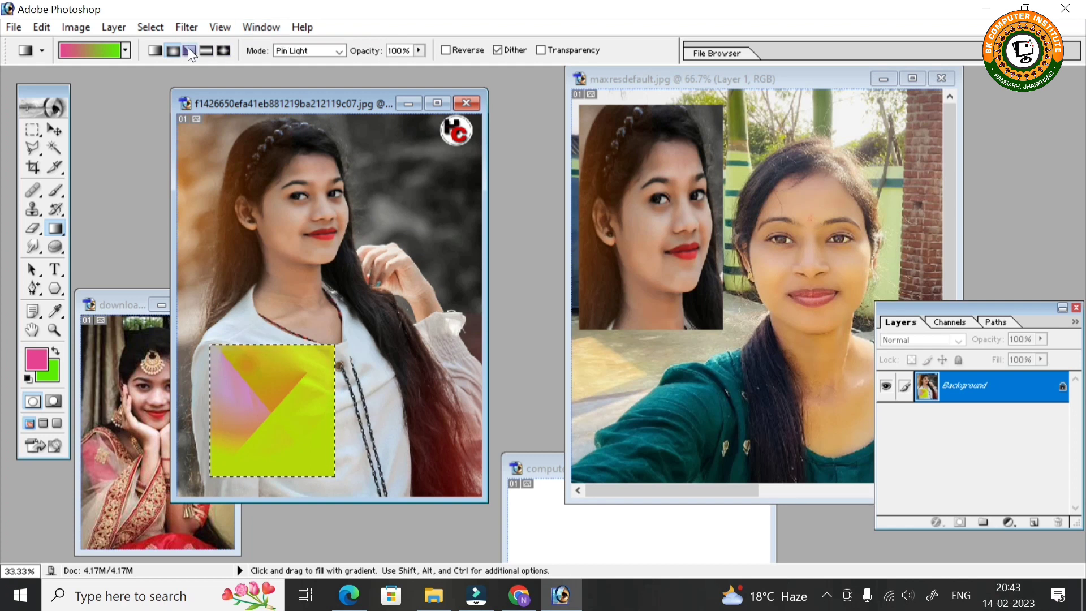
key("ctrl+alt+z")
key("ctrl+alt+z")
key("ctrl+alt+z")
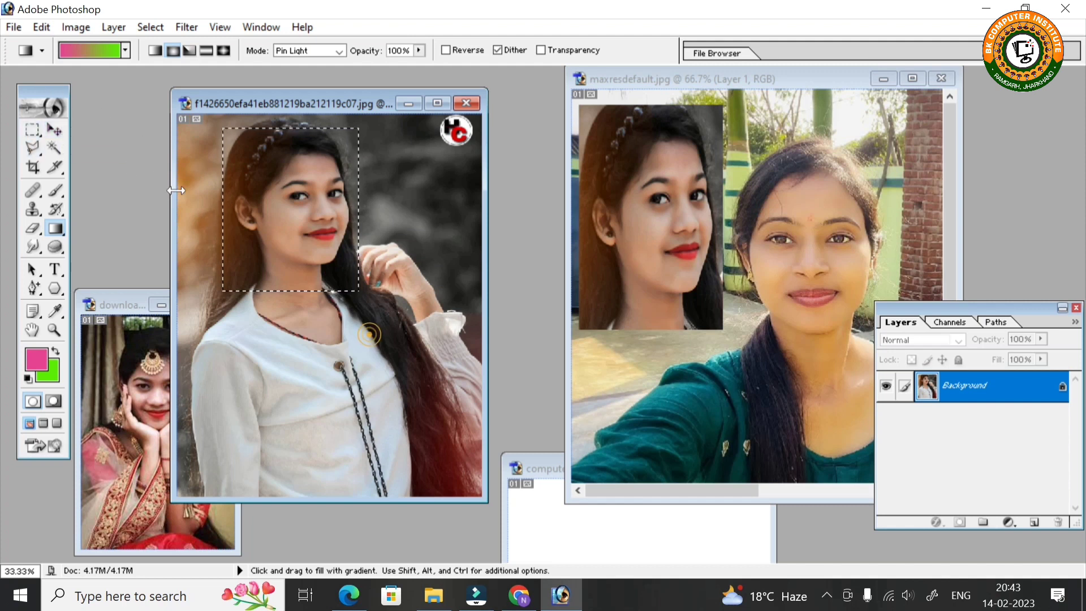
Step: Choose the Polygonal Lasso from the lasso tool variants
left_click(32, 129)
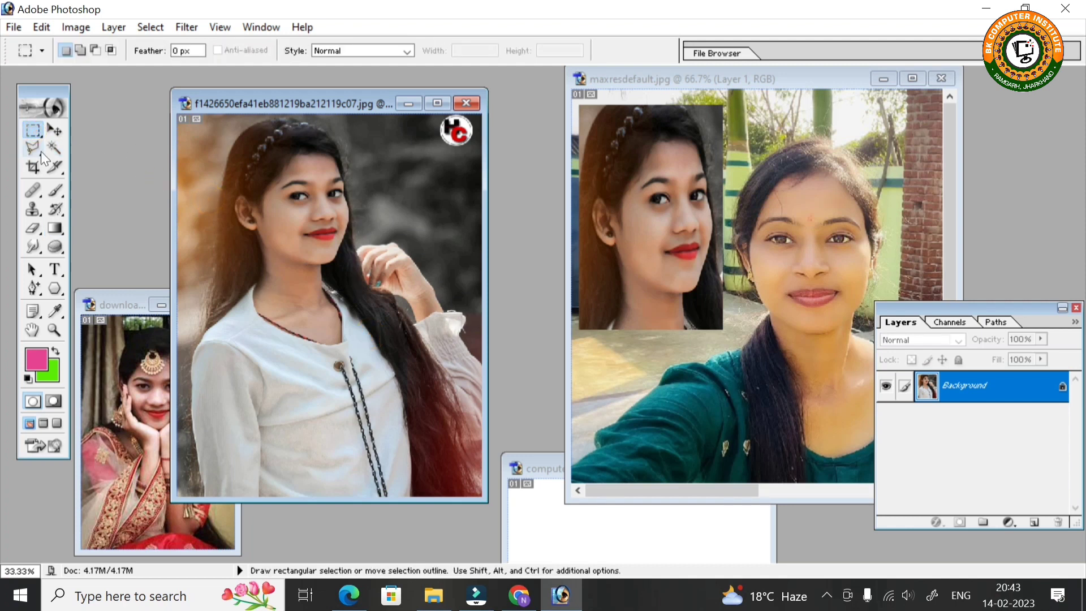
left_click_drag(44, 158, 101, 167)
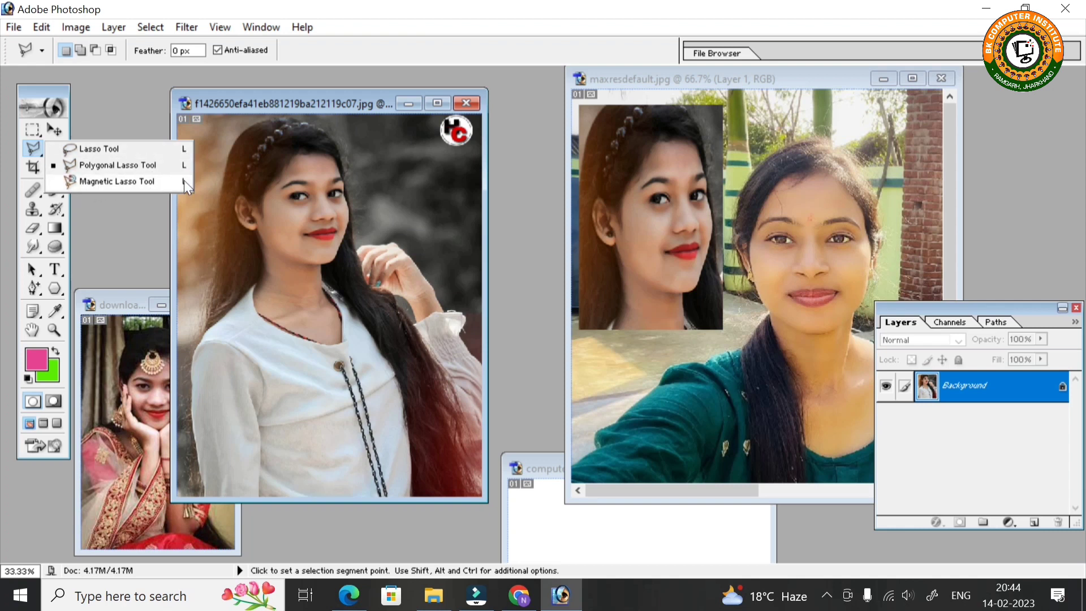
left_click(284, 161)
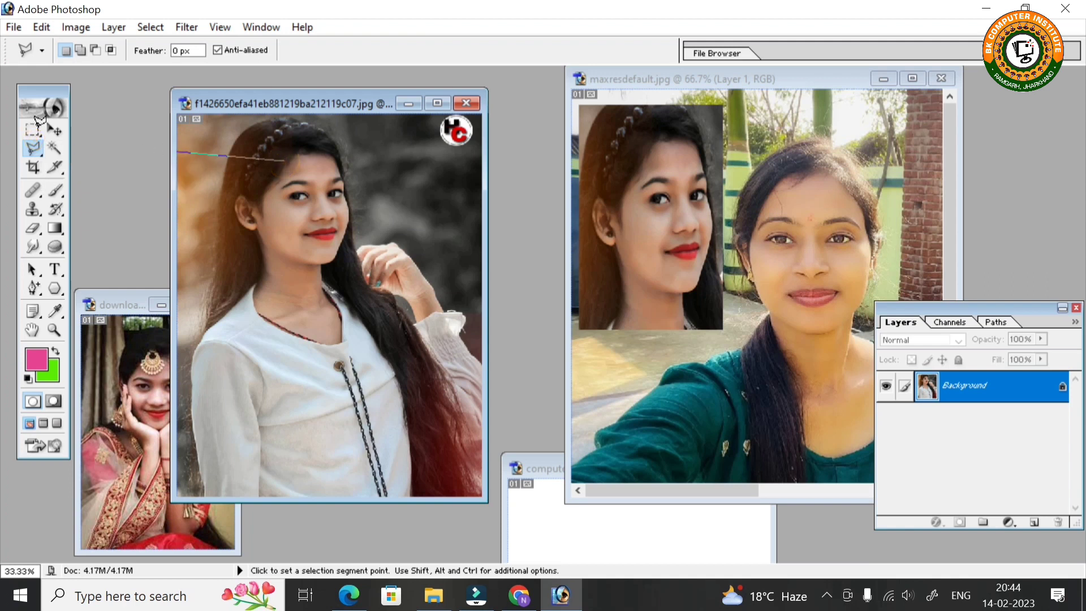
left_click(33, 130)
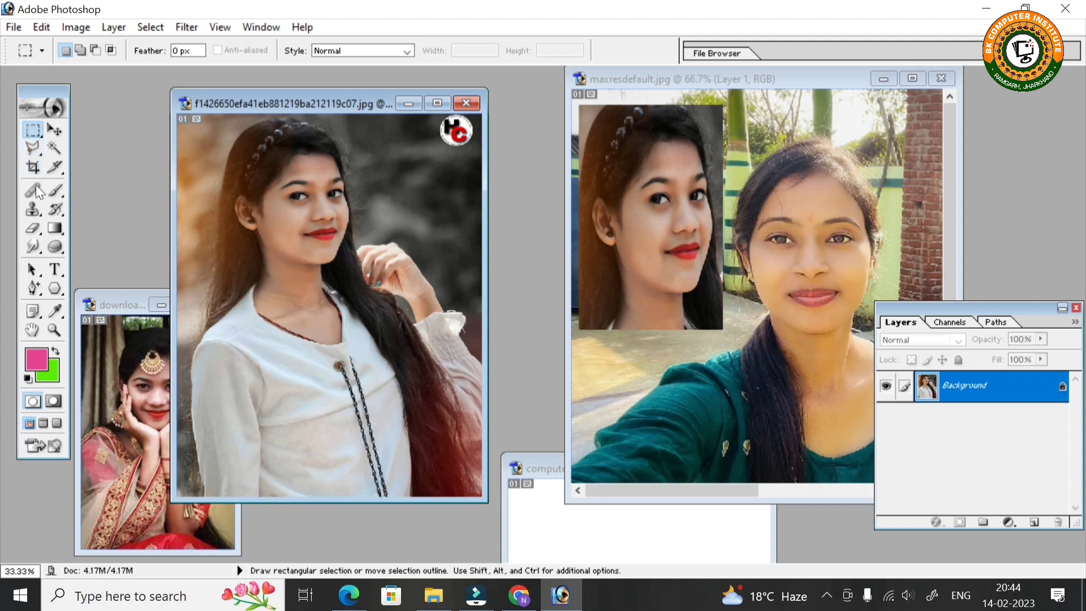
left_click(33, 209)
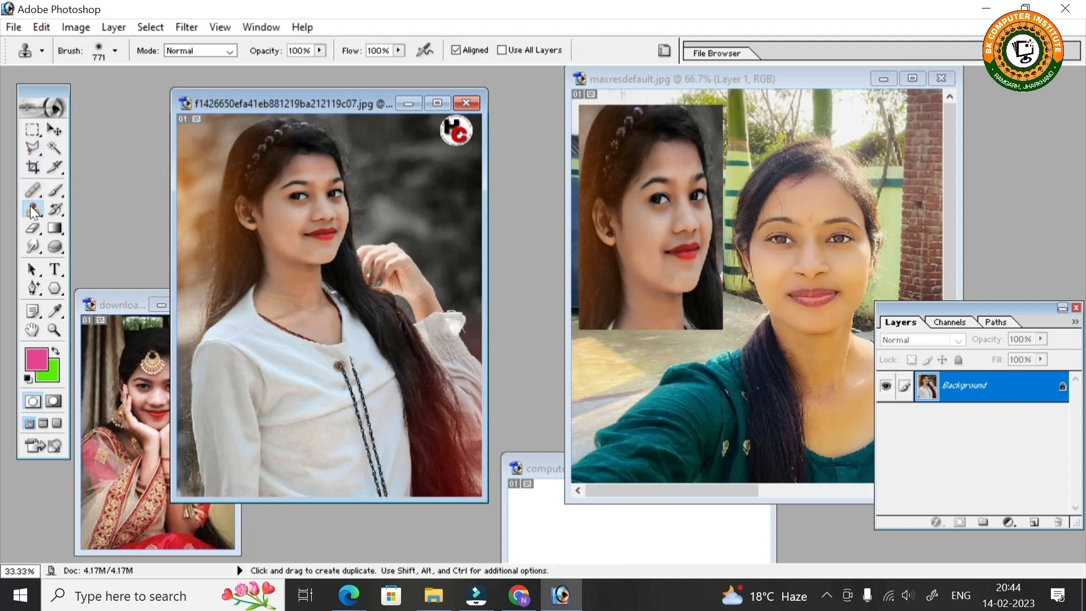
left_click(33, 148)
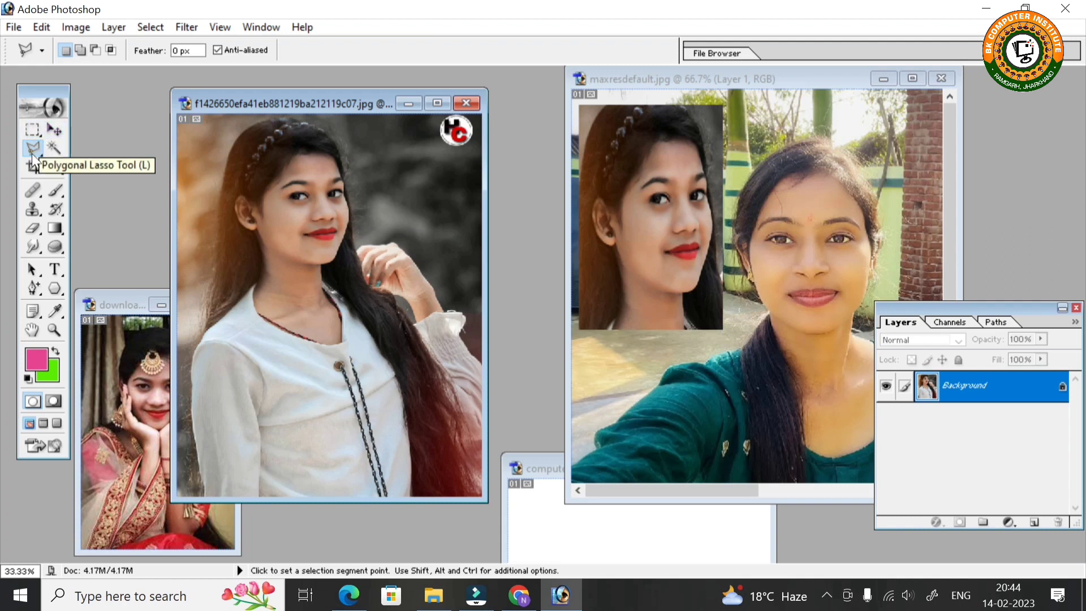
left_click_drag(37, 155, 126, 166)
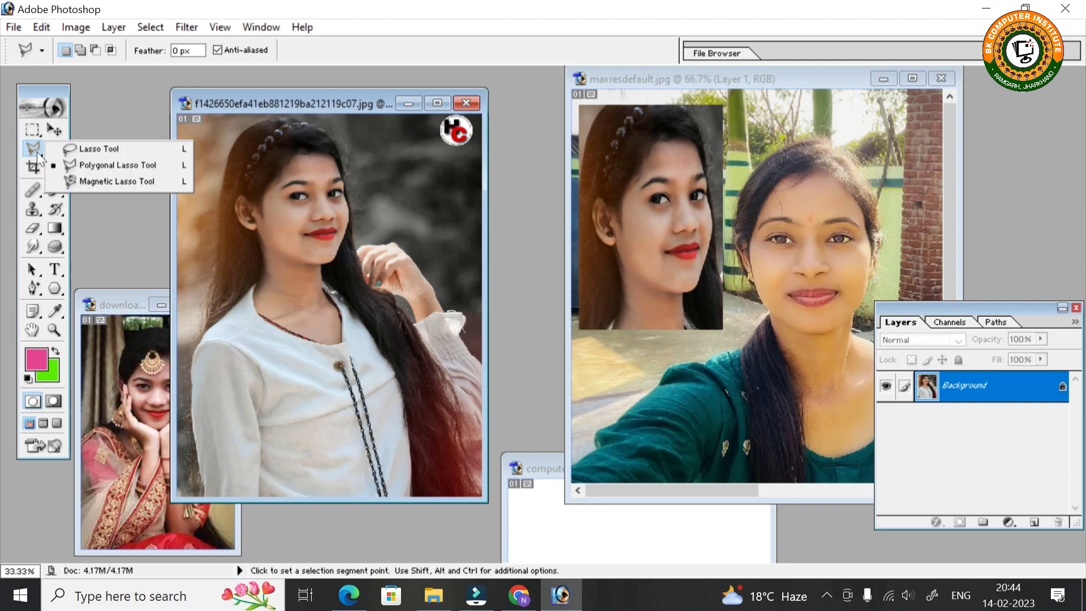
left_click(94, 167)
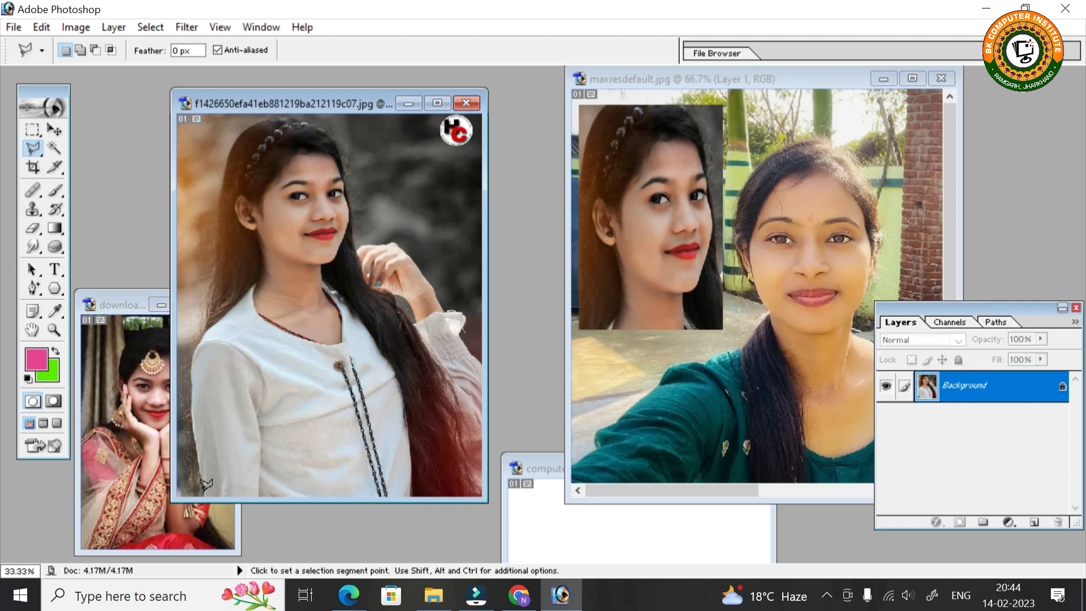
Step: Trace a closed polygonal outline around the girl's shoulder and hair down to the bottom-right corner
left_click(204, 490)
left_click(198, 416)
left_click(193, 363)
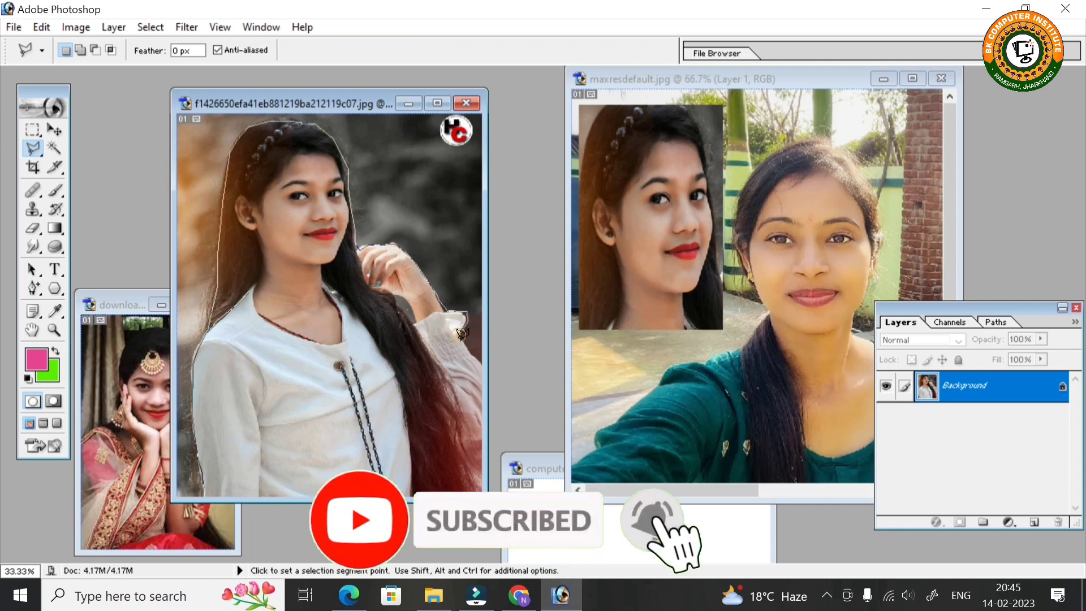
left_click(474, 353)
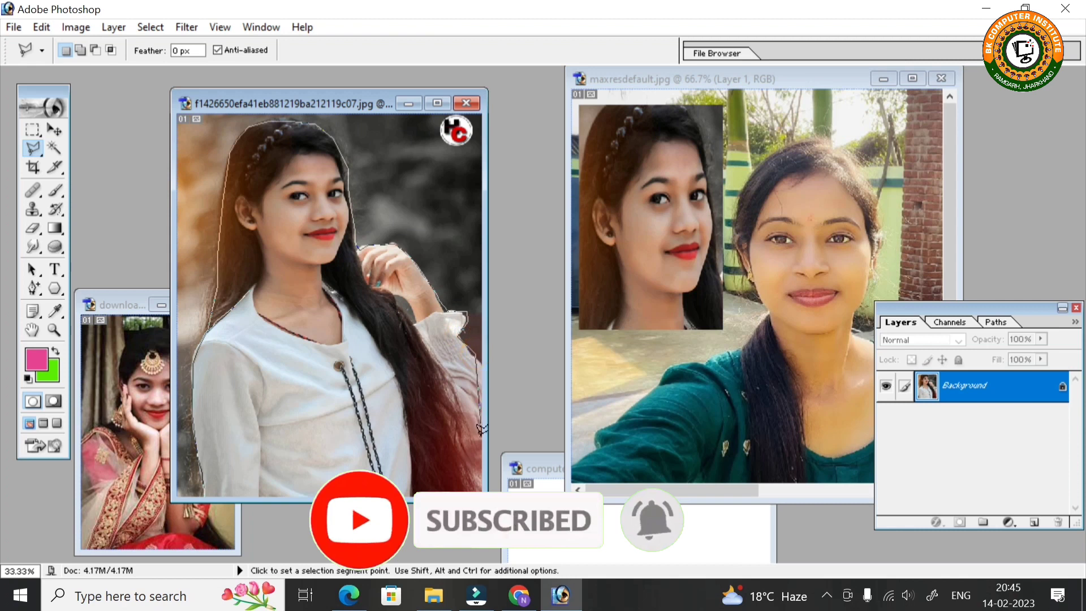
left_click(480, 435)
left_click(480, 490)
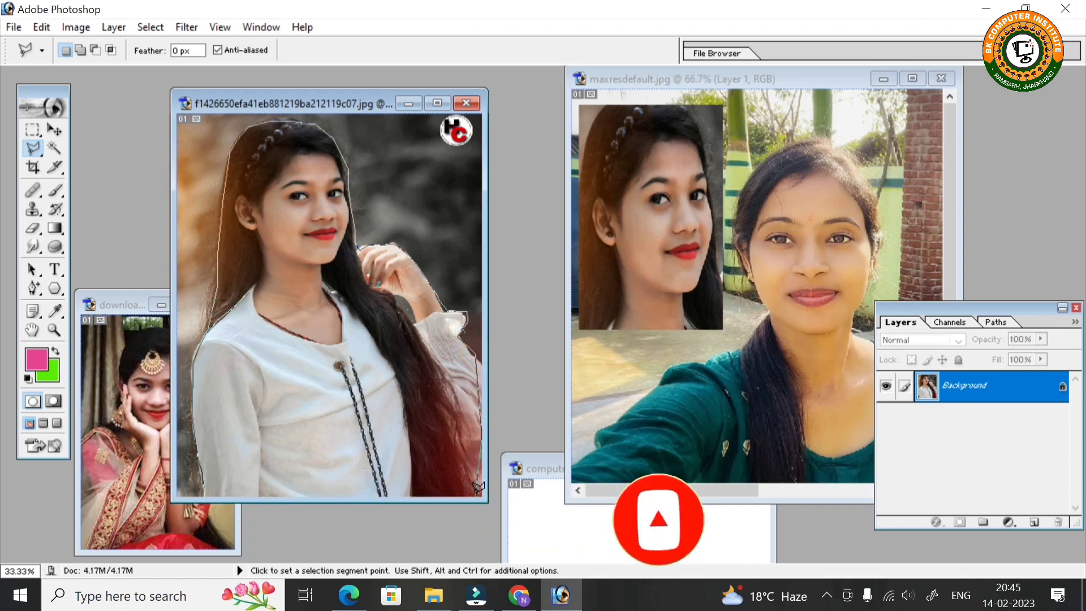
left_click(203, 489)
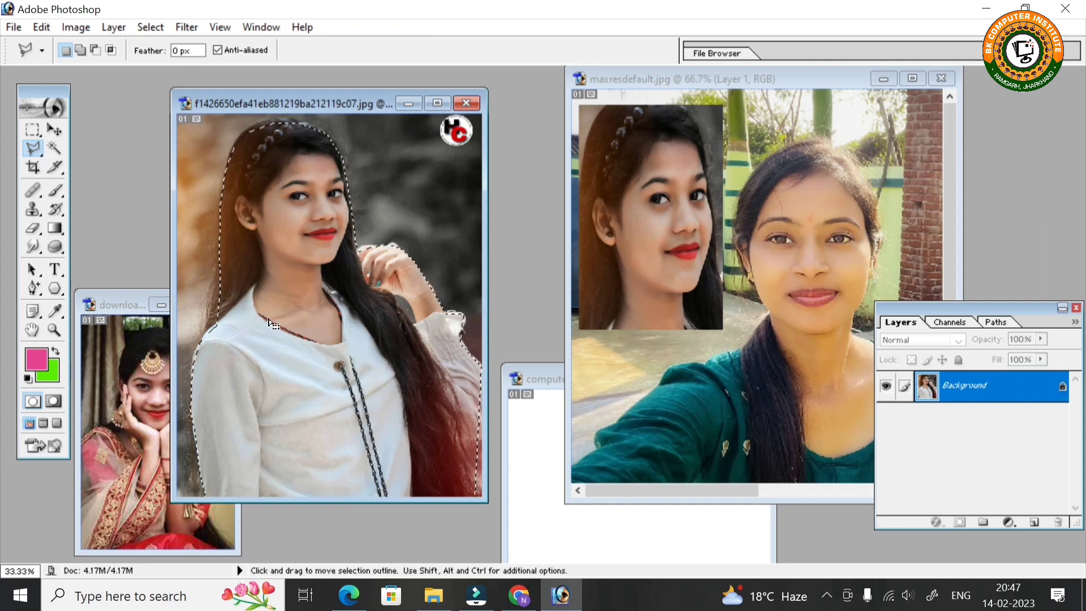
left_click(55, 129)
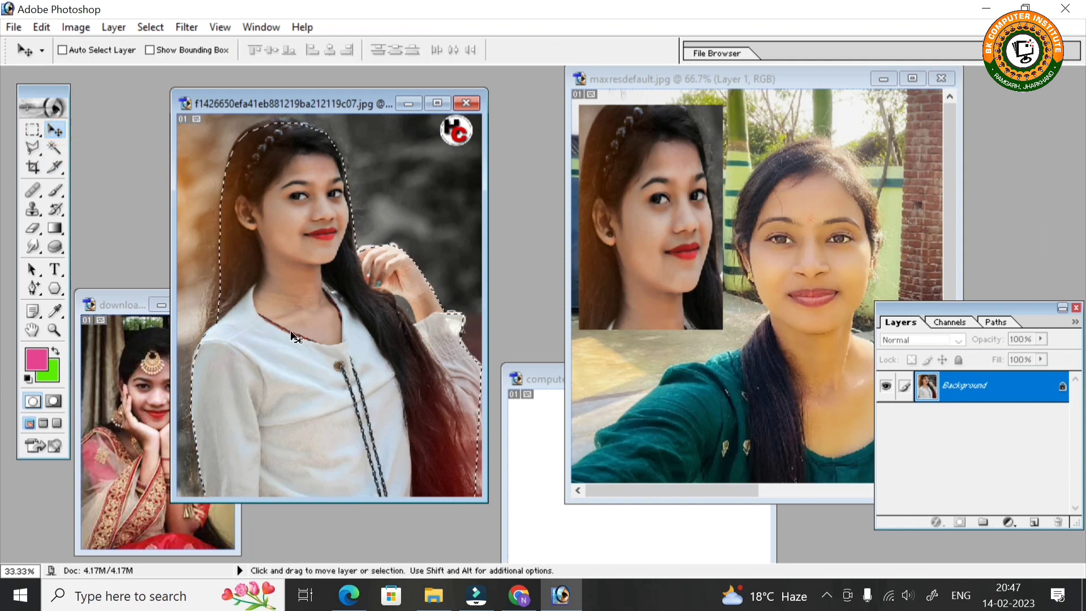
Step: Drag the selected girl into maxresdefault.jpg as Layer 2 and maximize that window
left_click_drag(292, 335, 669, 261)
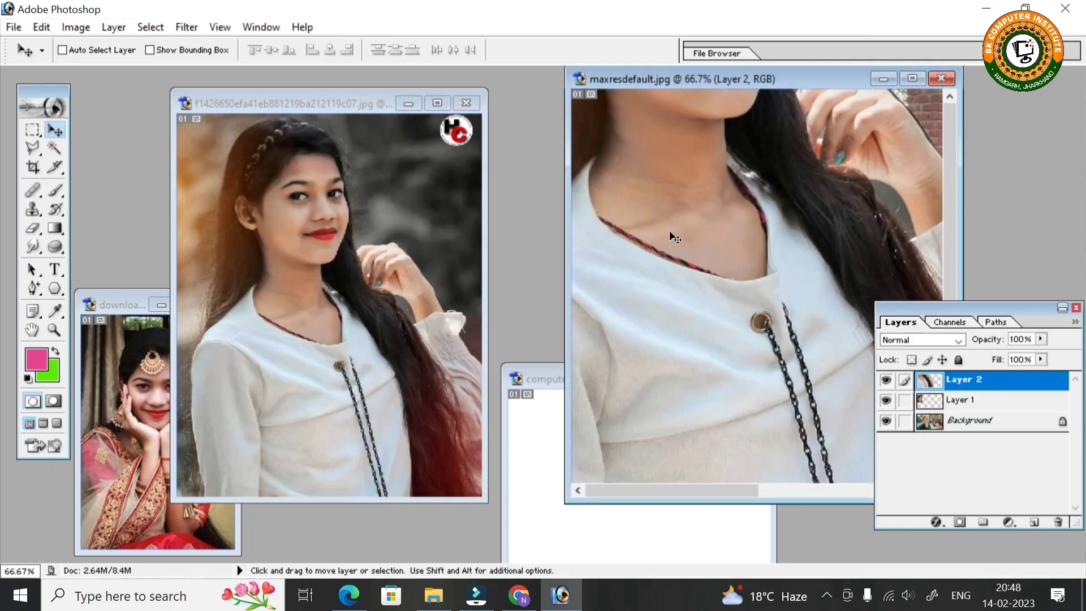
key("ctrl+t")
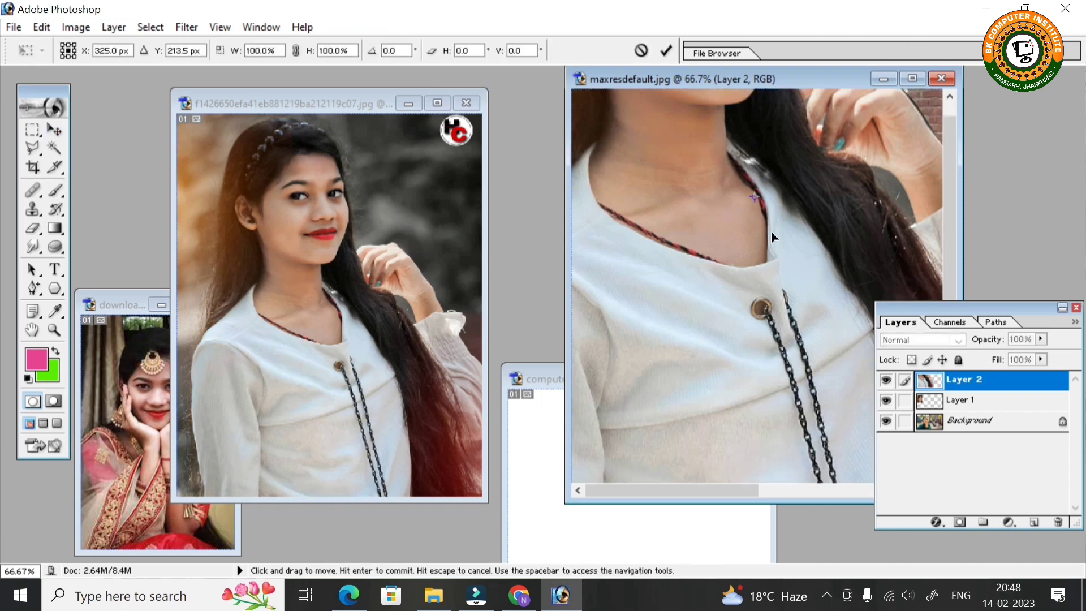
scroll(730, 328, "down", 1)
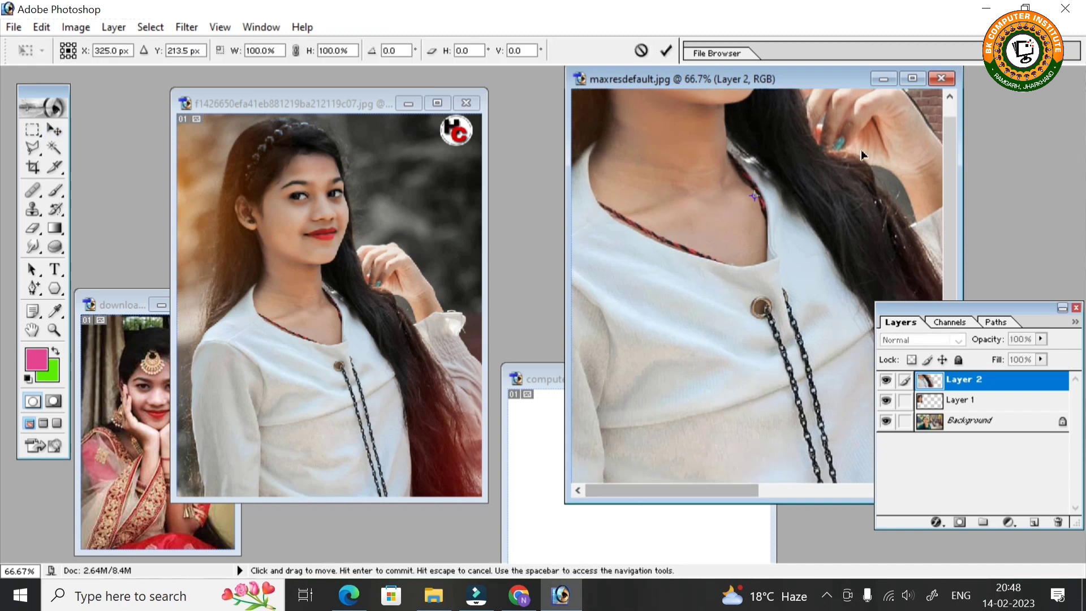
left_click(913, 78)
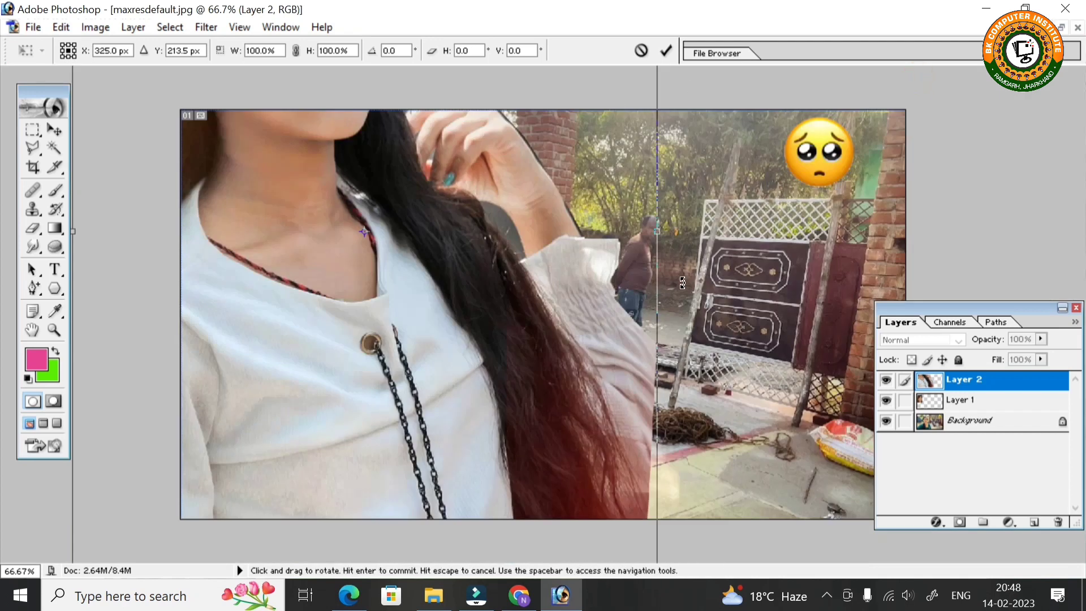
Step: Stretch Layer 2 wider over the photo's left side, apply the transform, and inspect it
left_click_drag(657, 229, 489, 231)
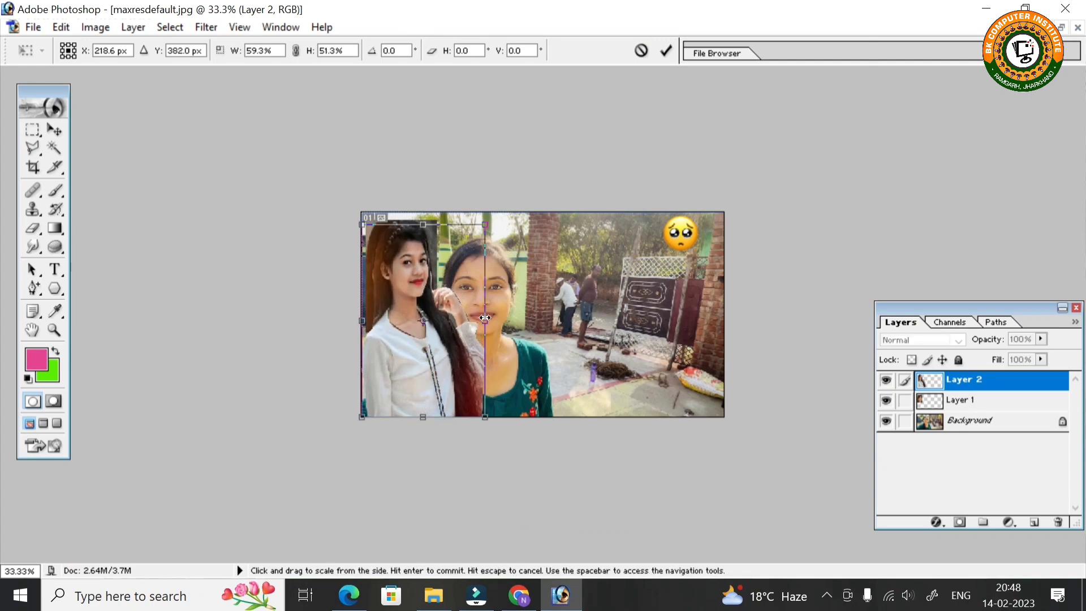
left_click_drag(485, 318, 602, 320)
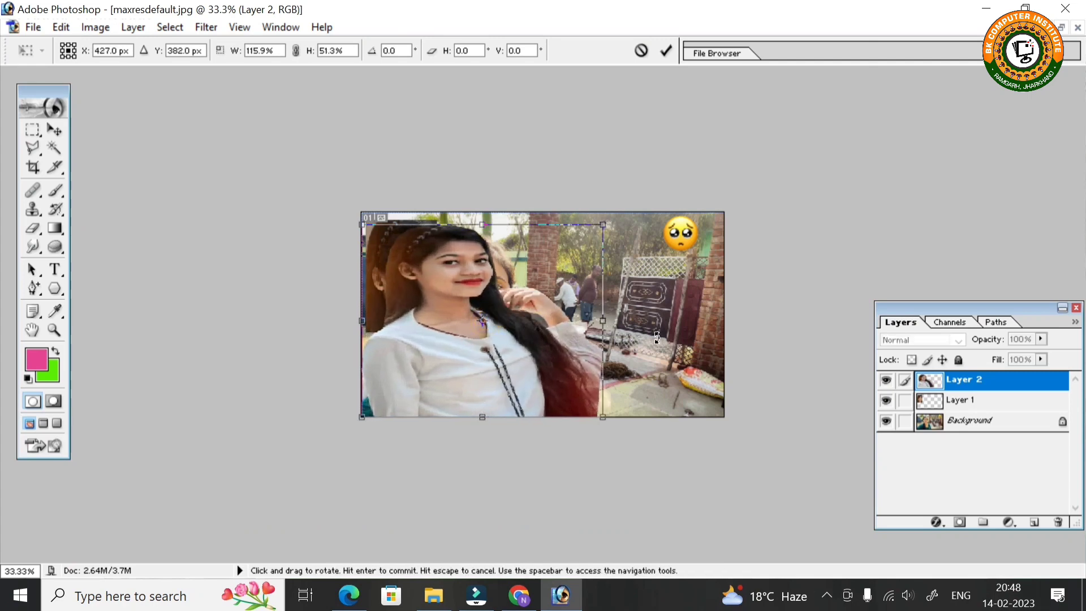
left_click(35, 130)
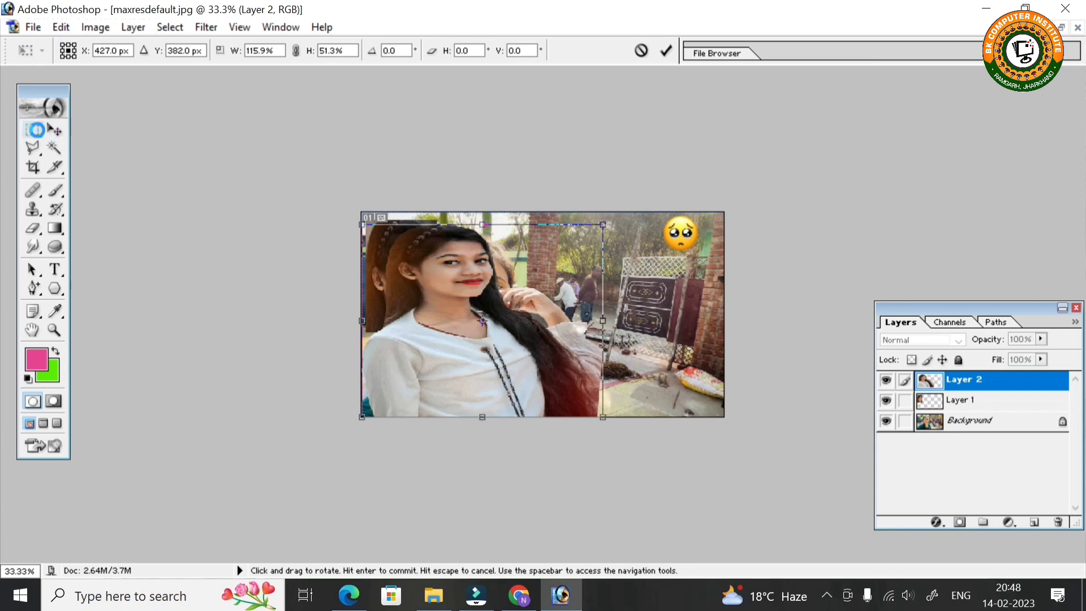
left_click(454, 236)
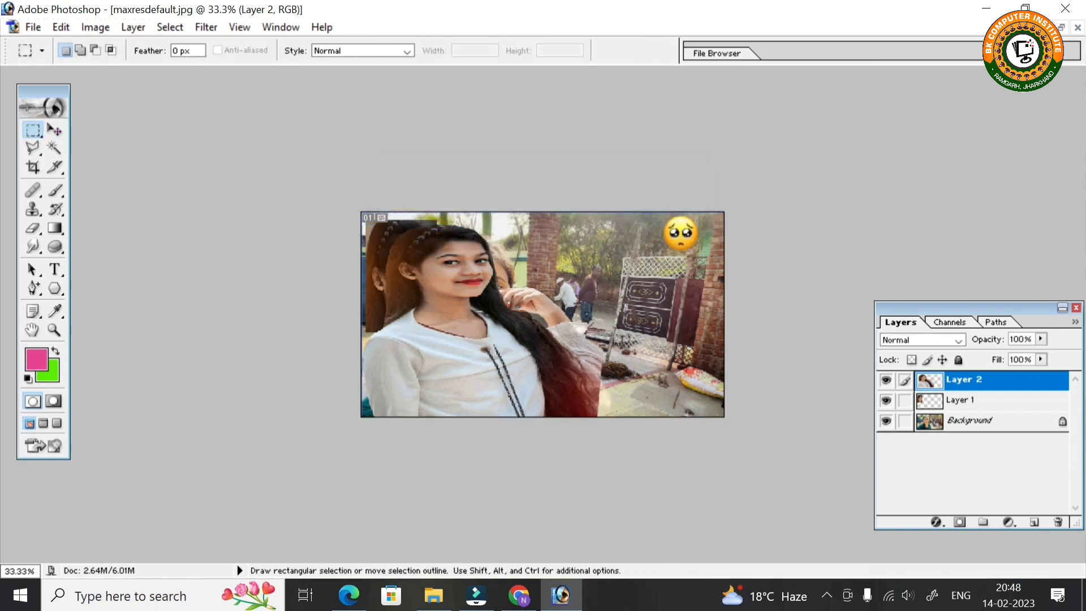
key("ctrl+plus")
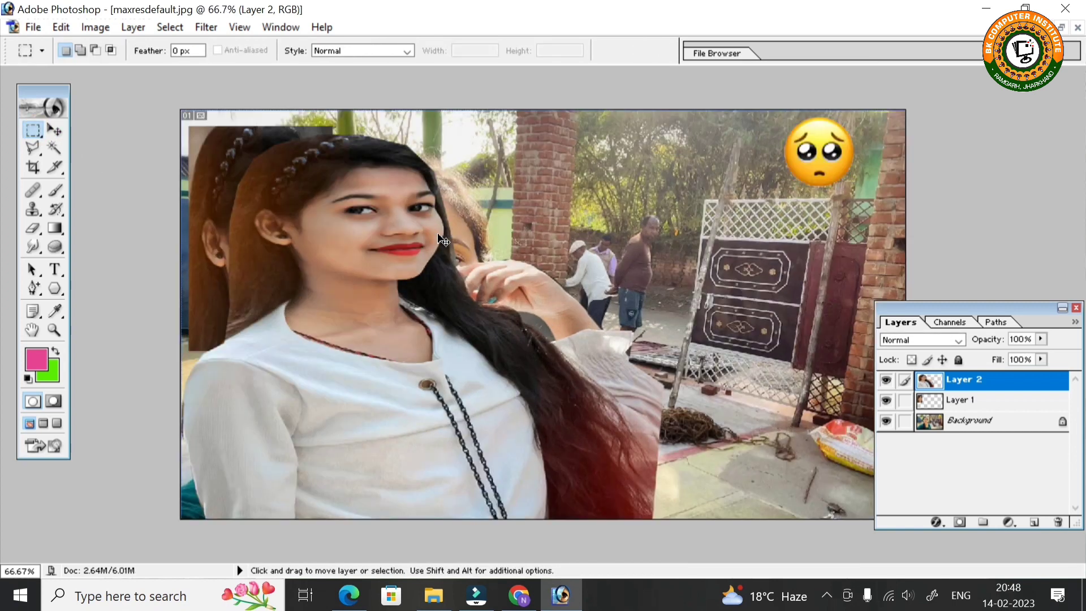
key("ctrl+plus")
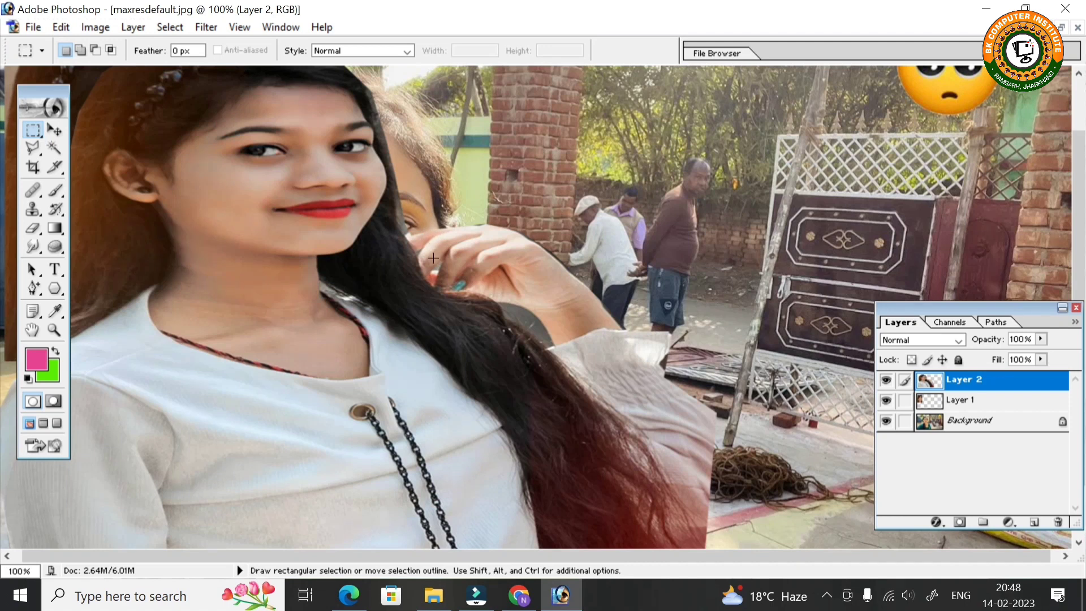
scroll(433, 258, "down", 2)
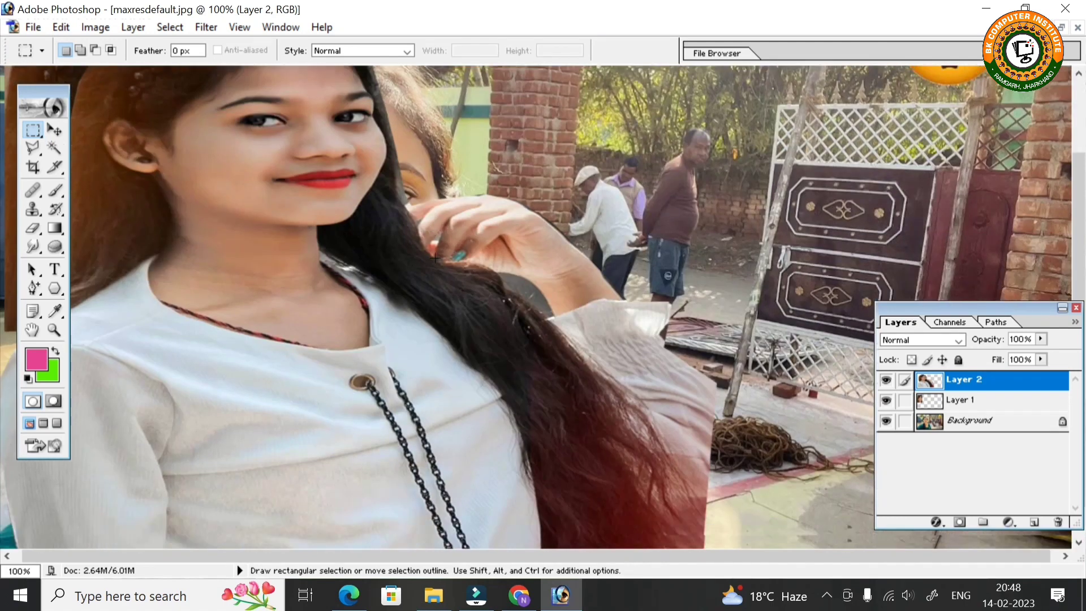
scroll(435, 258, "up", 2)
key("ctrl")
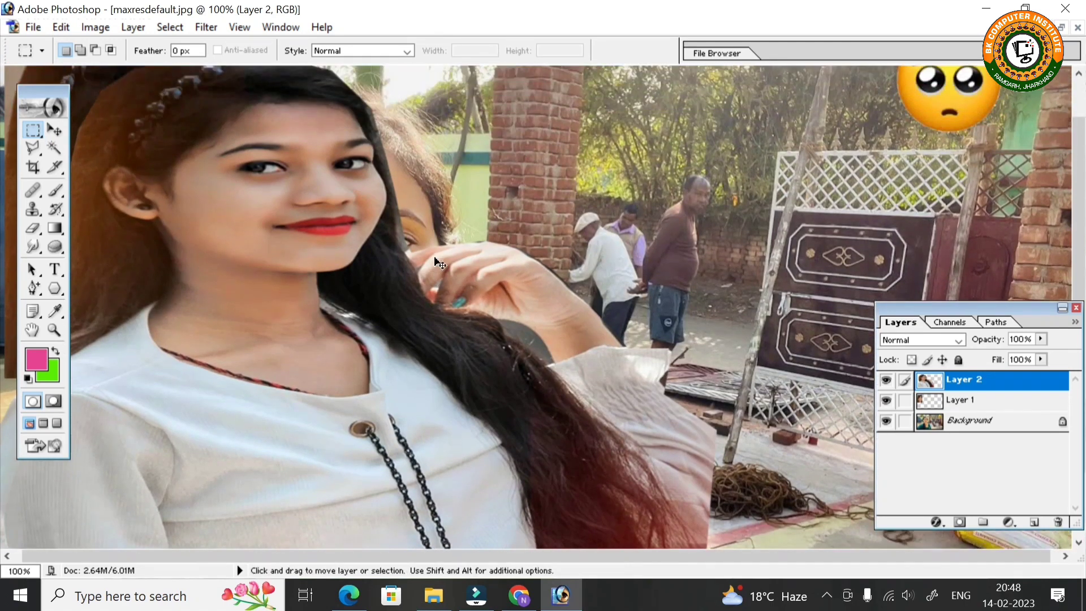
key("ctrl+minus")
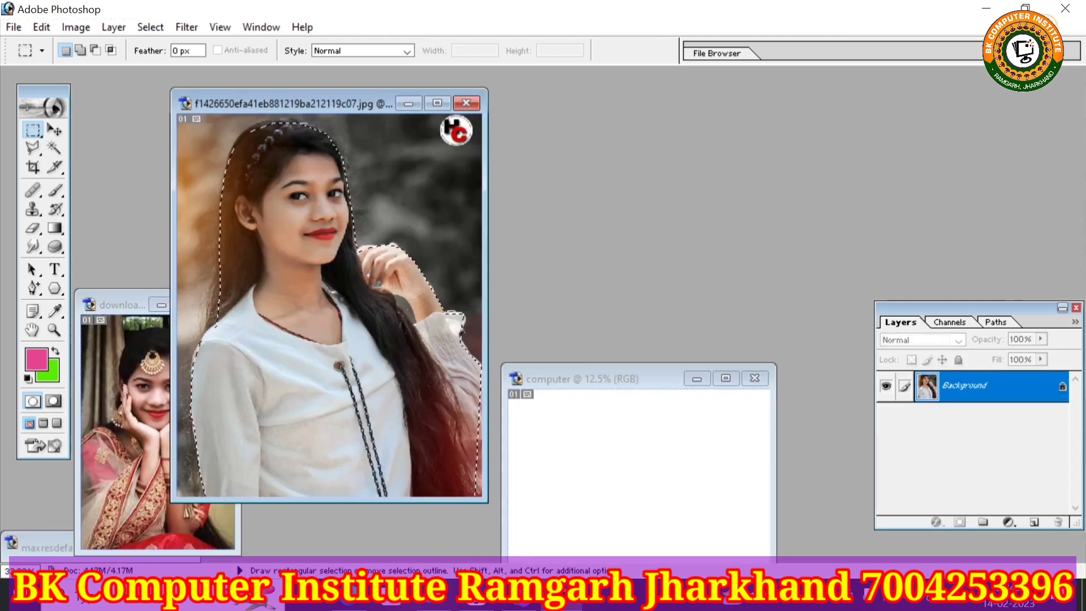
Step: Arrange the windows and drag the selected girl into the blank computer document
left_click(617, 378)
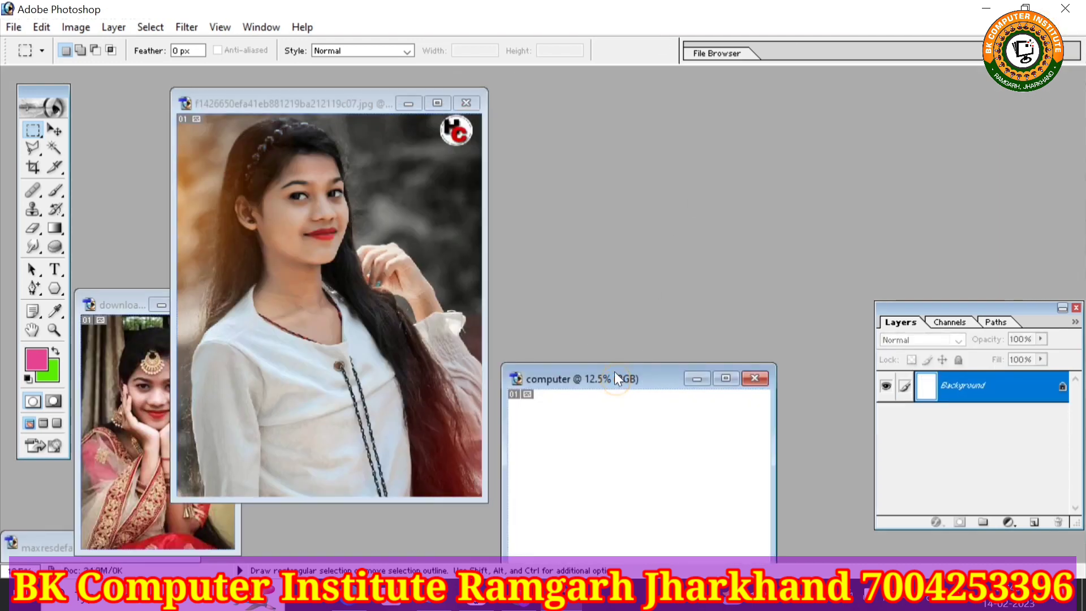
left_click_drag(614, 378, 666, 101)
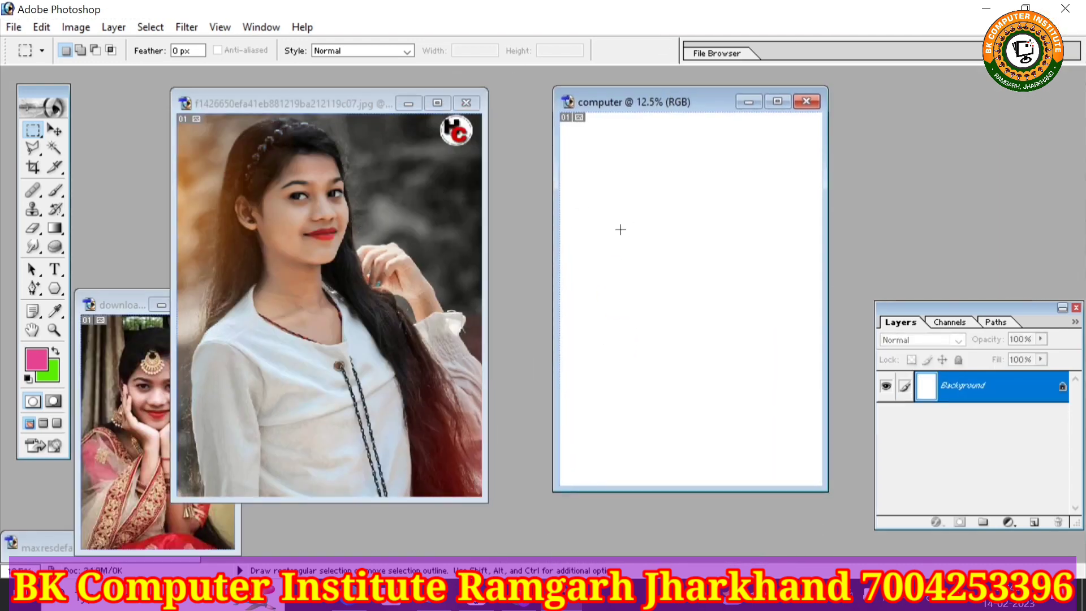
left_click(410, 268)
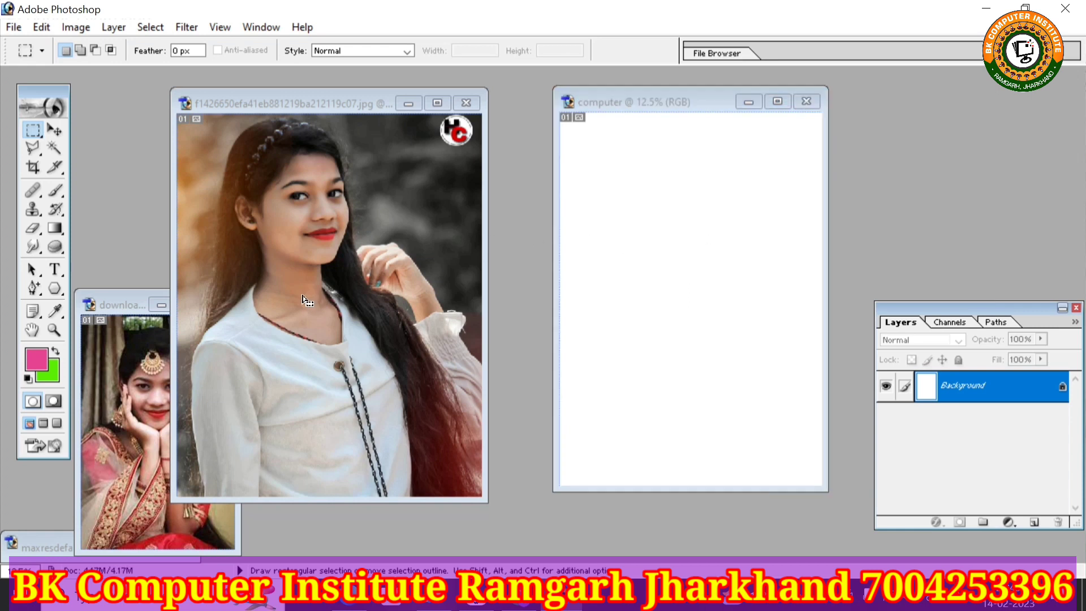
left_click(53, 130)
left_click_drag(328, 294, 701, 240)
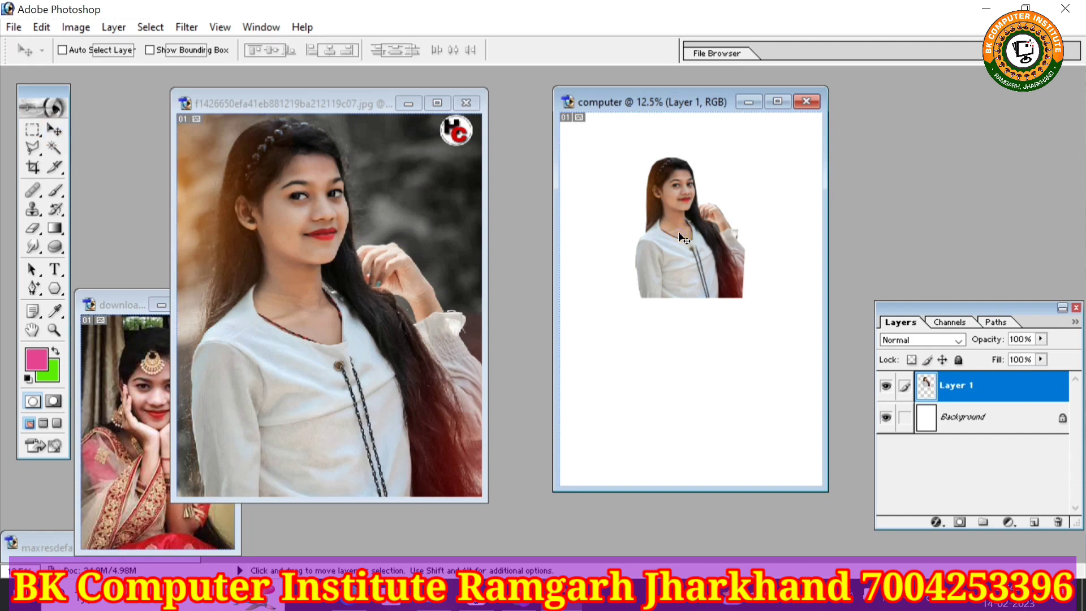
Step: Enlarge the new Layer 1 to about 211% × 207% and apply the transform
key("ctrl+t")
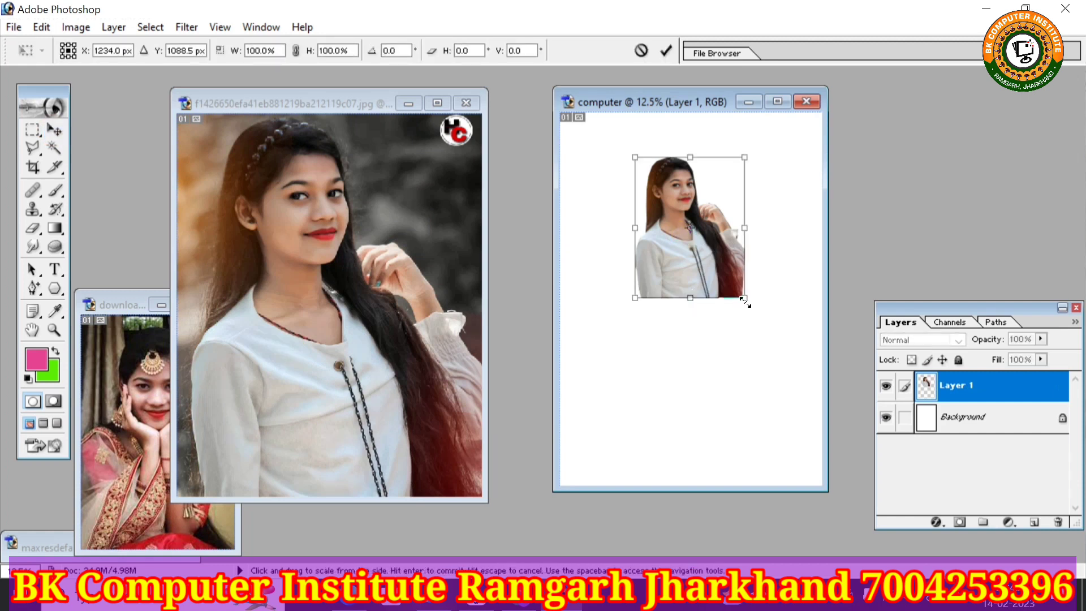
left_click_drag(744, 298, 805, 449)
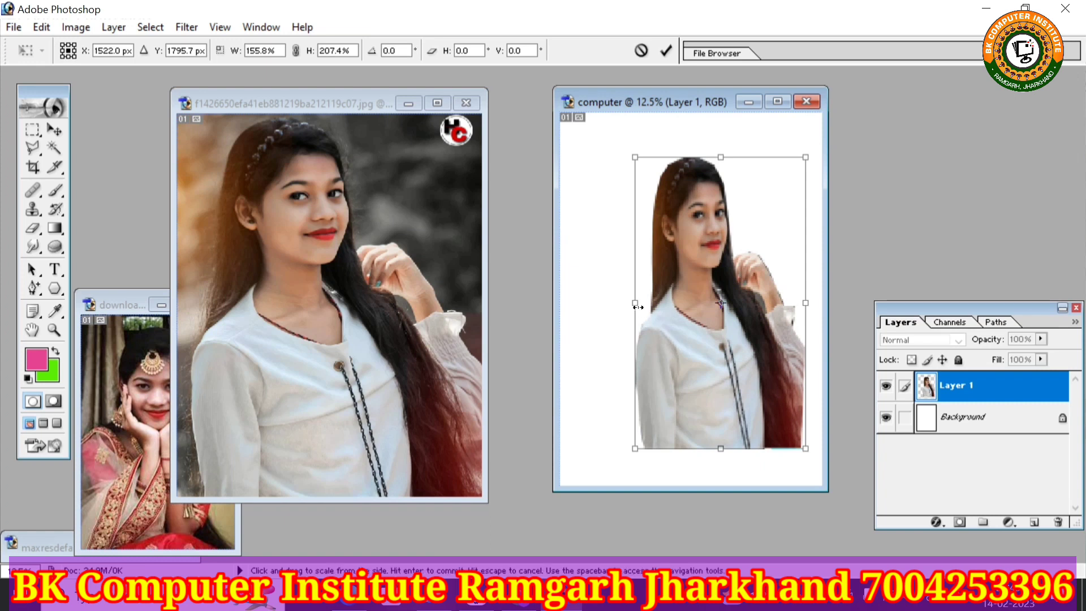
left_click_drag(635, 302, 577, 327)
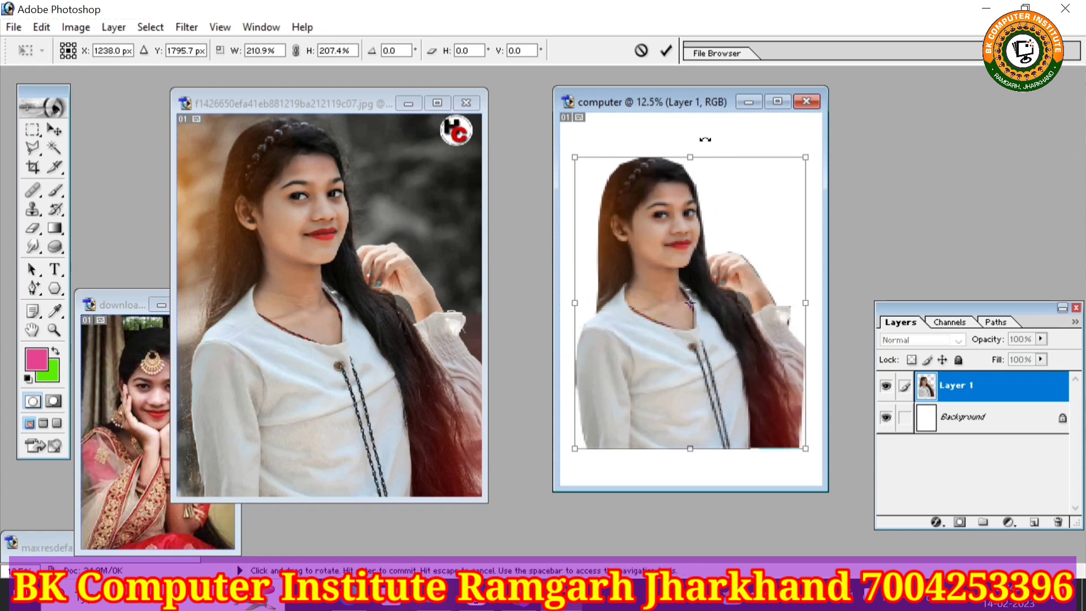
key("m")
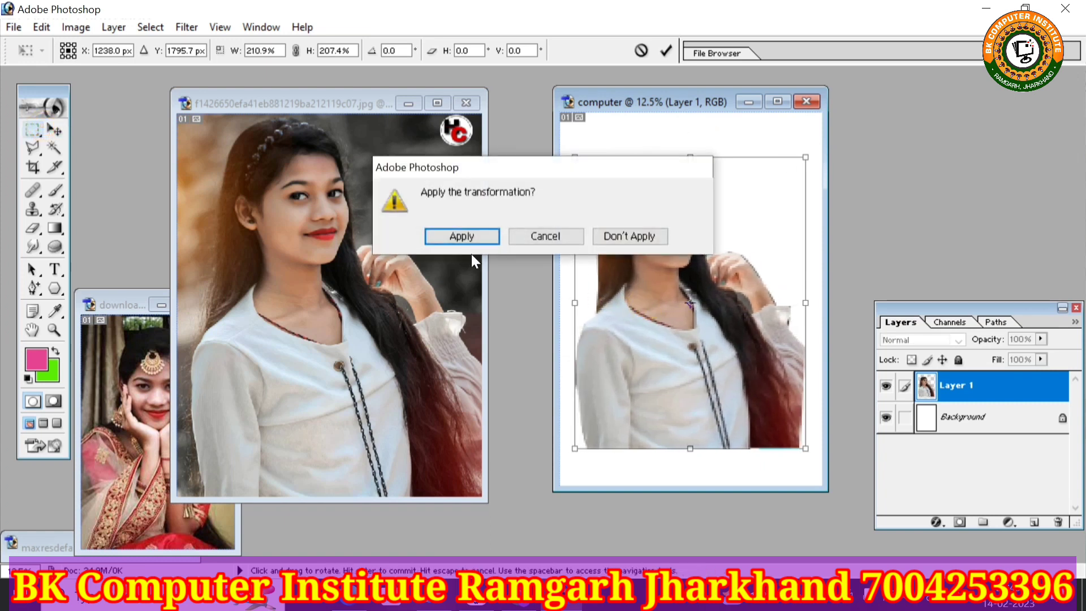
left_click(461, 235)
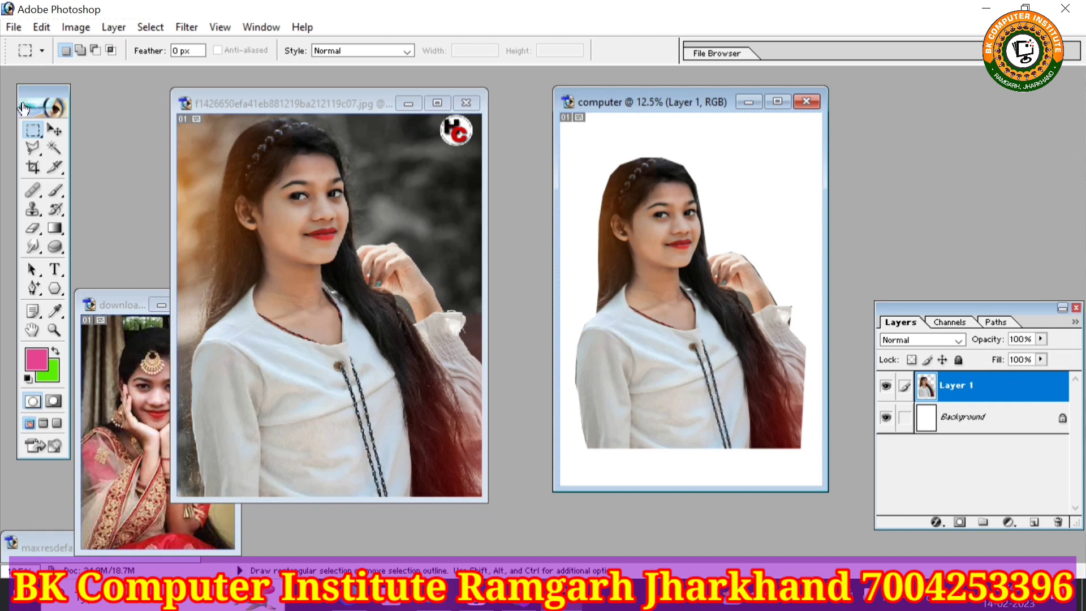
Step: Switch to the Magnetic Lasso and deselect the portrait, abandoning a first trace attempt
left_click_drag(35, 145, 105, 168)
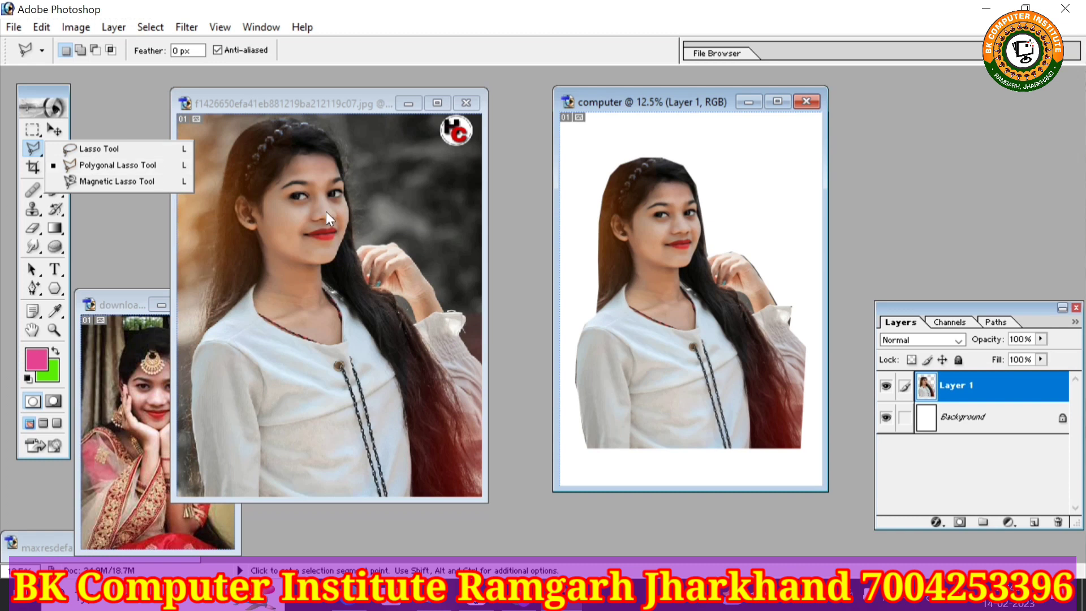
left_click(104, 178)
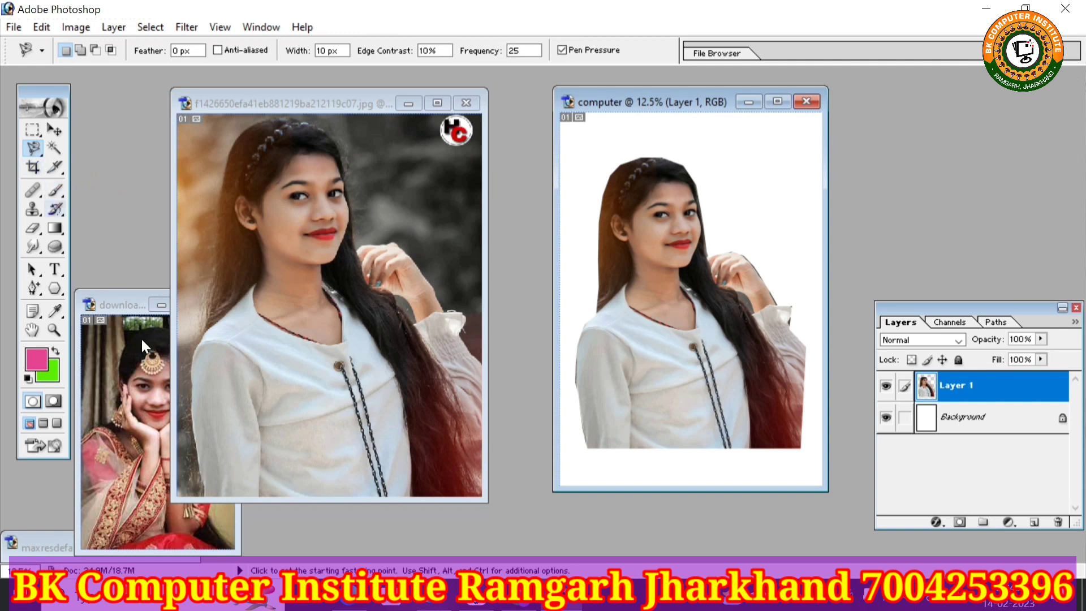
left_click(202, 490)
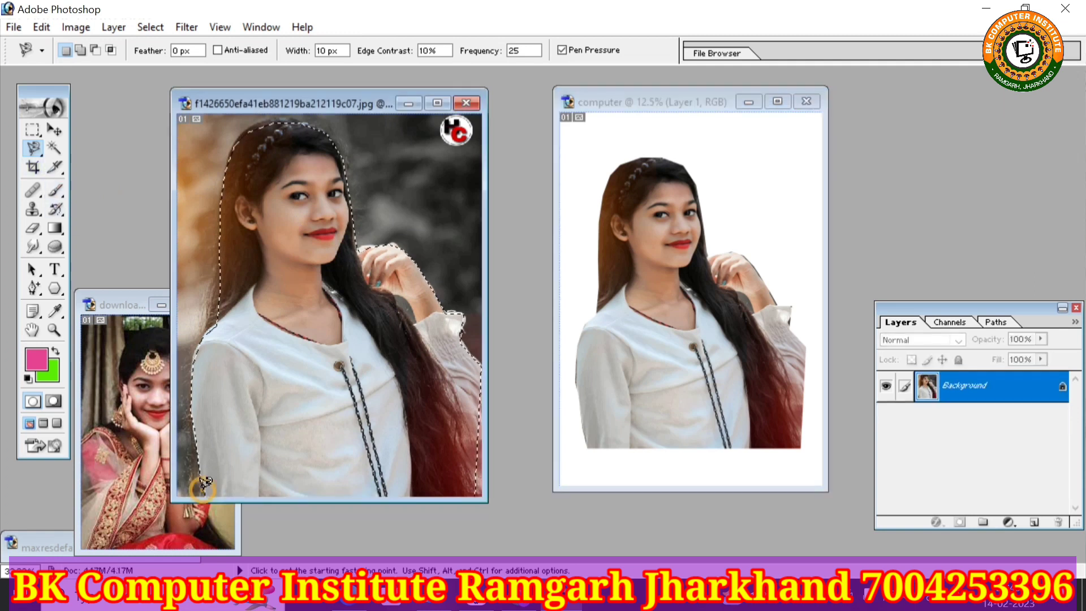
key("ctrl+d")
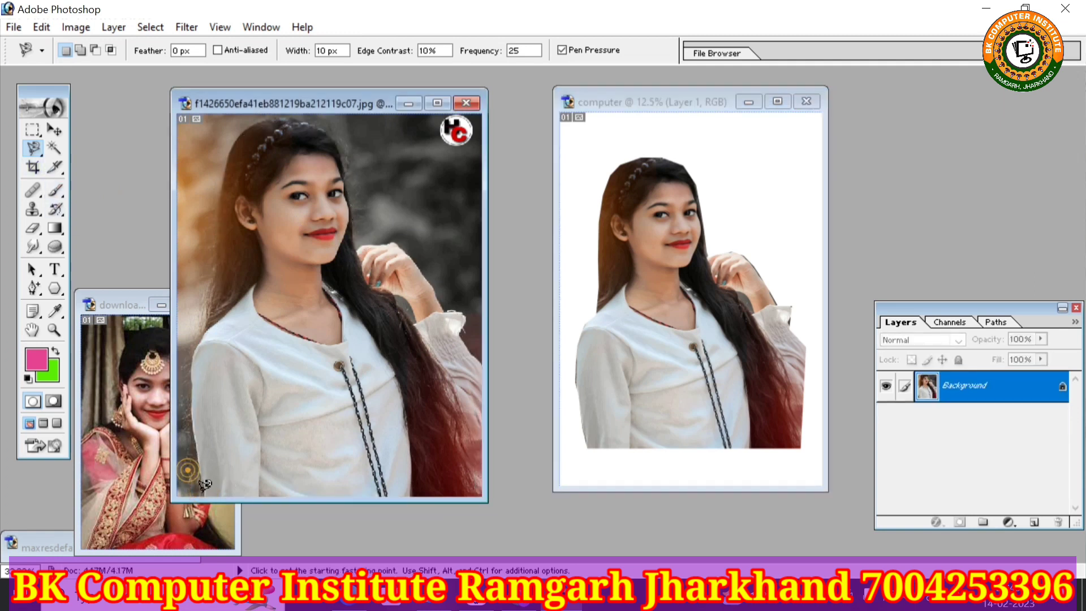
left_click(203, 486)
key("Escape")
Step: Trace a closed magnetic lasso outline around the girl in the computer document
left_click(589, 445)
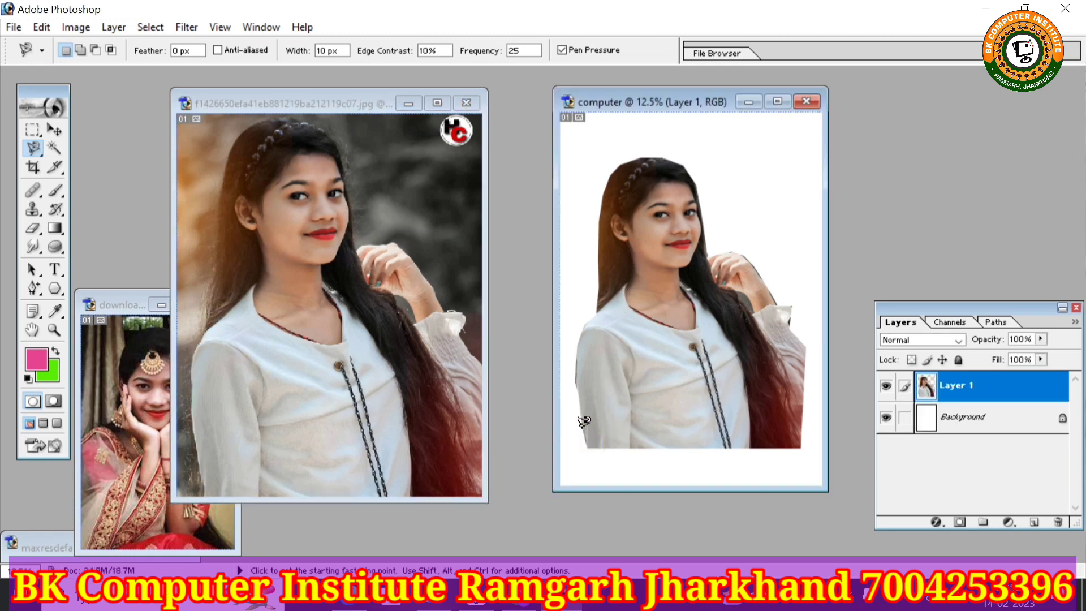
left_click(586, 446)
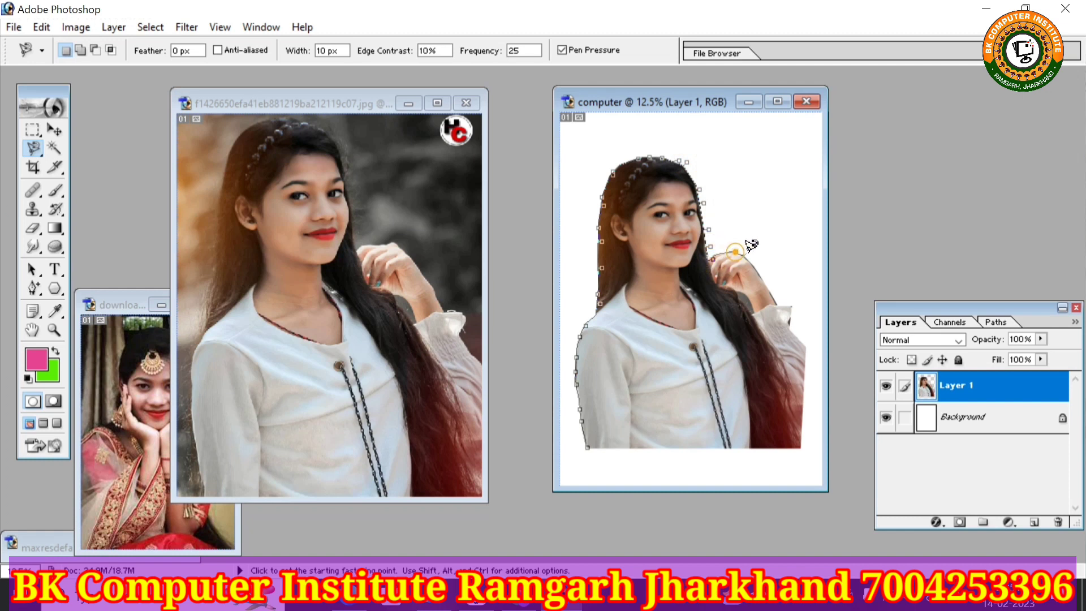
left_click(753, 257)
left_click(799, 438)
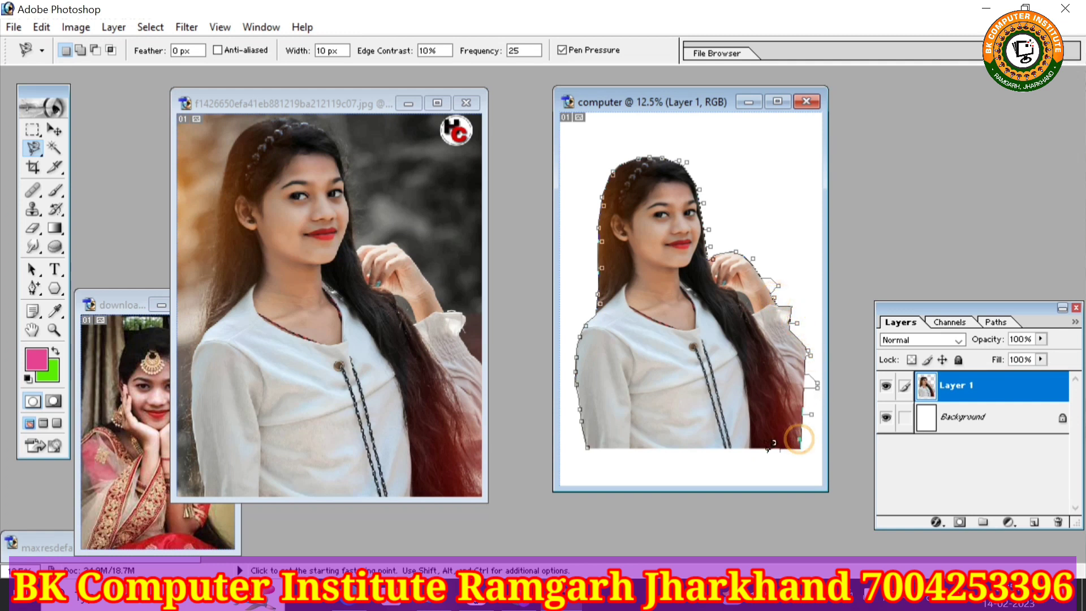
left_click(590, 442)
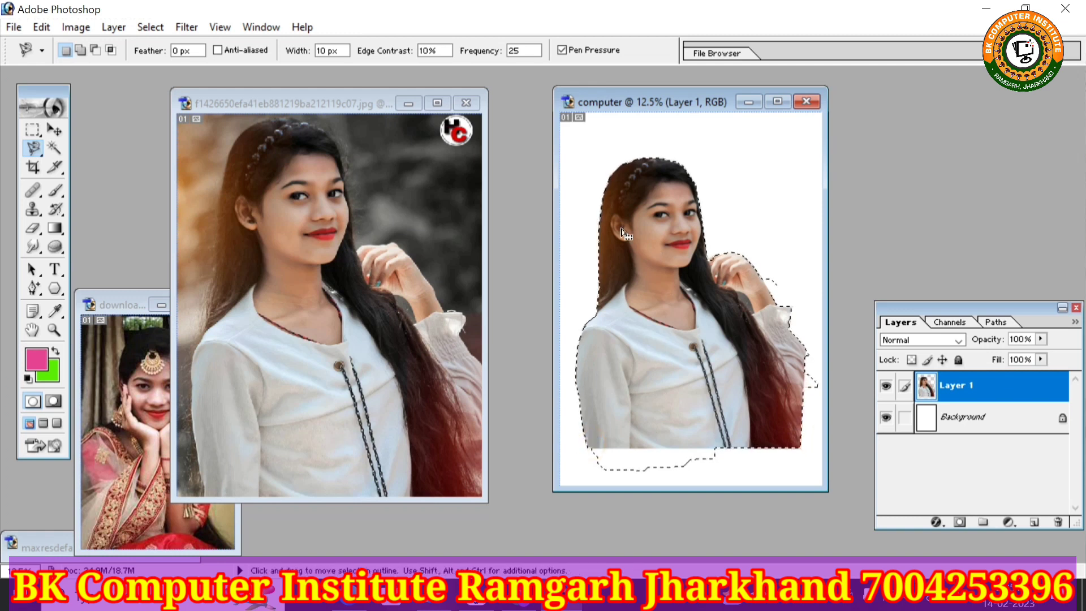
Step: Move the cutout into the white-dress portrait as Layer 1 and start Free Transform on it
left_click(56, 130)
left_click_drag(672, 337, 294, 334)
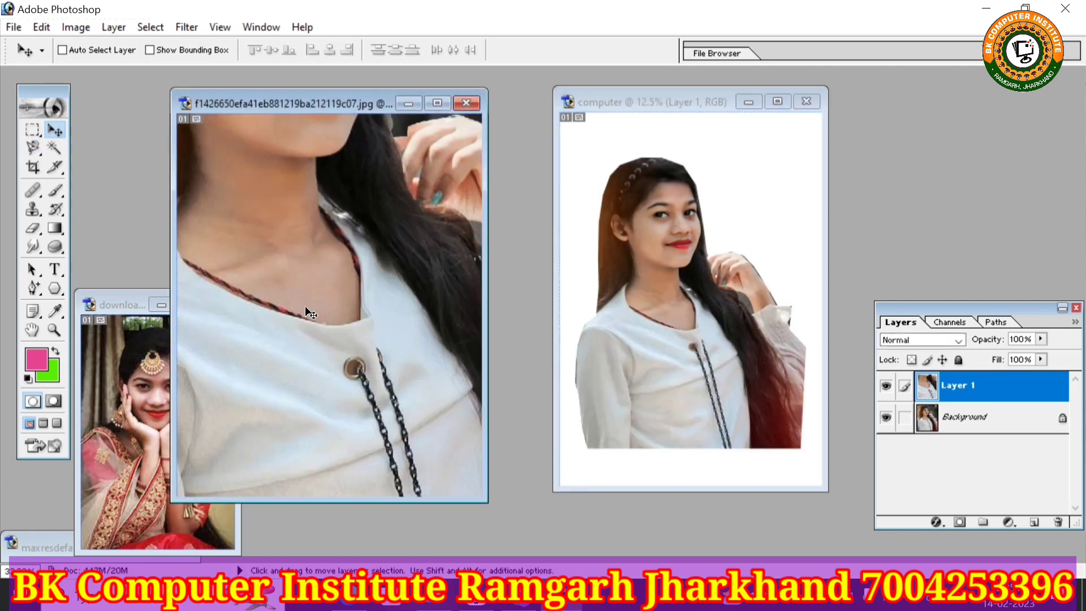
key("ctrl+t")
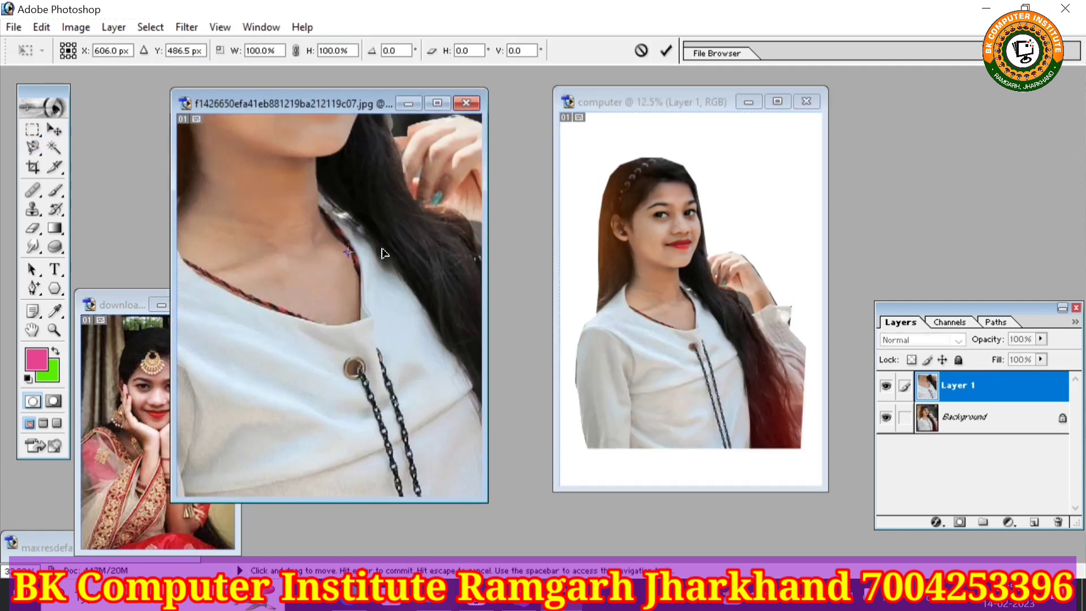
mouse_move(432, 289)
left_mouse_down()
mouse_move(276, 298)
mouse_move(335, 349)
left_mouse_up()
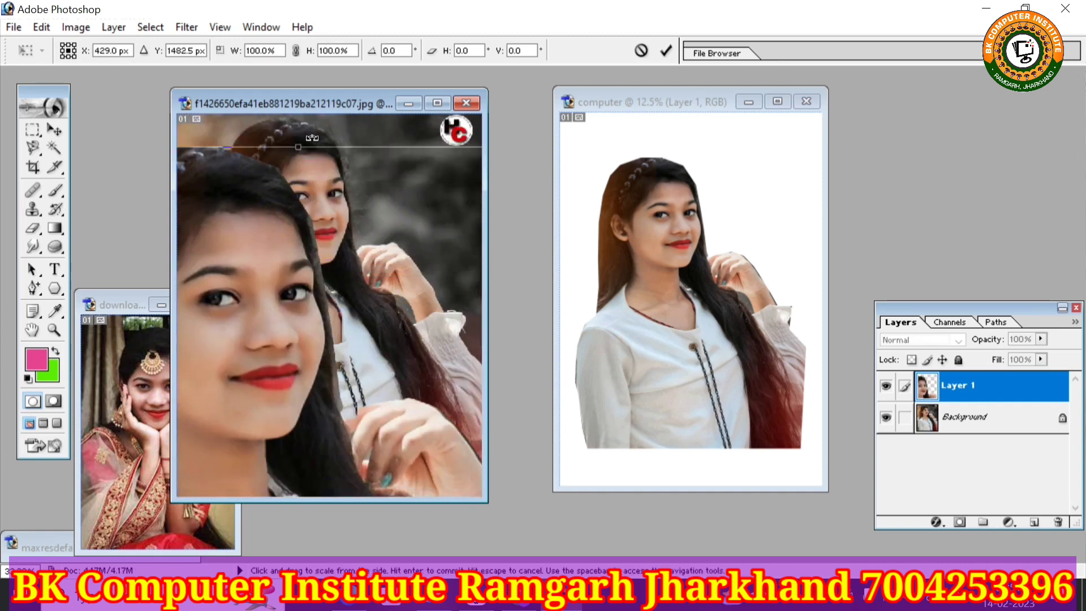
Step: Scale the cutout to about 40% × 35%, reposition it over the original figure, and apply
mouse_move(299, 148)
left_mouse_down()
mouse_move(313, 235)
mouse_move(339, 295)
mouse_move(273, 303)
mouse_move(182, 277)
mouse_move(224, 280)
left_mouse_up()
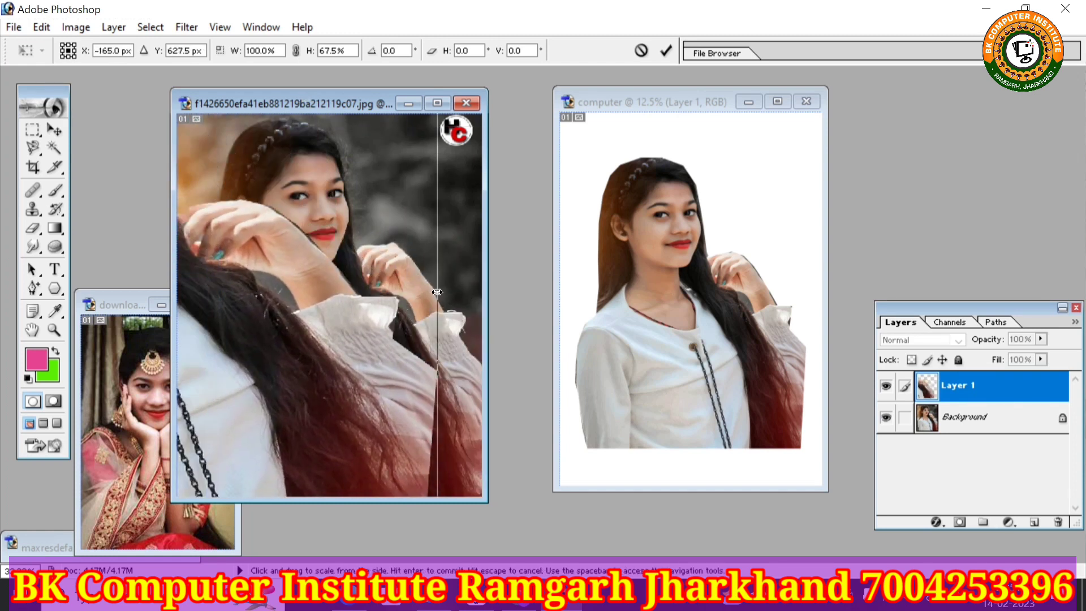
mouse_move(437, 291)
left_mouse_down()
mouse_move(262, 294)
mouse_move(407, 286)
mouse_move(443, 272)
mouse_move(260, 270)
left_mouse_up()
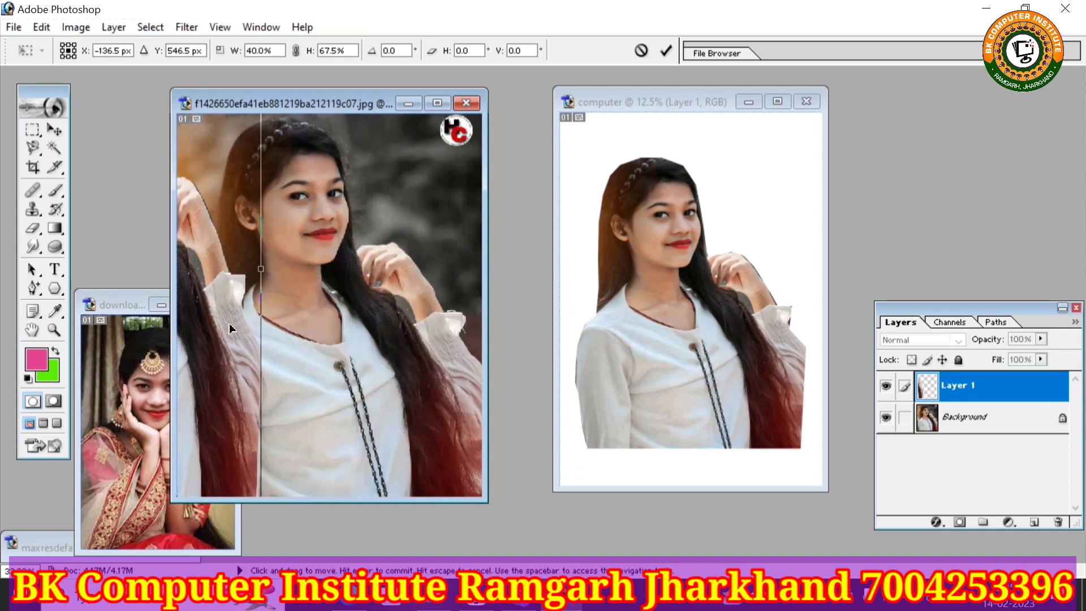
mouse_move(229, 323)
left_mouse_down()
mouse_move(482, 329)
mouse_move(408, 334)
mouse_move(399, 429)
left_mouse_up()
mouse_move(359, 204)
left_mouse_down()
mouse_move(359, 368)
mouse_move(333, 146)
mouse_move(282, 195)
left_mouse_up()
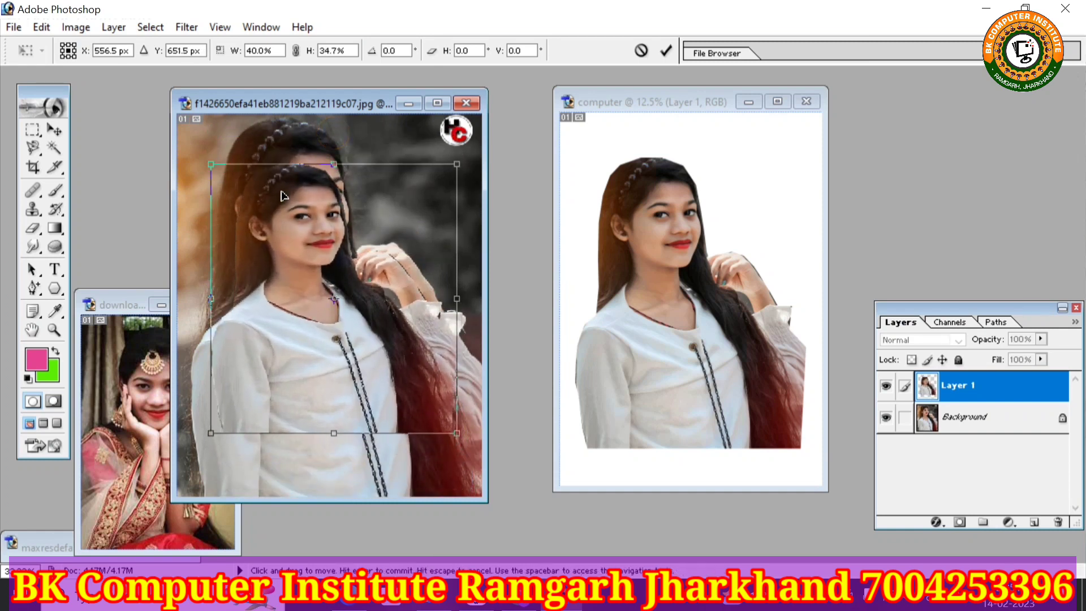
left_click(44, 135)
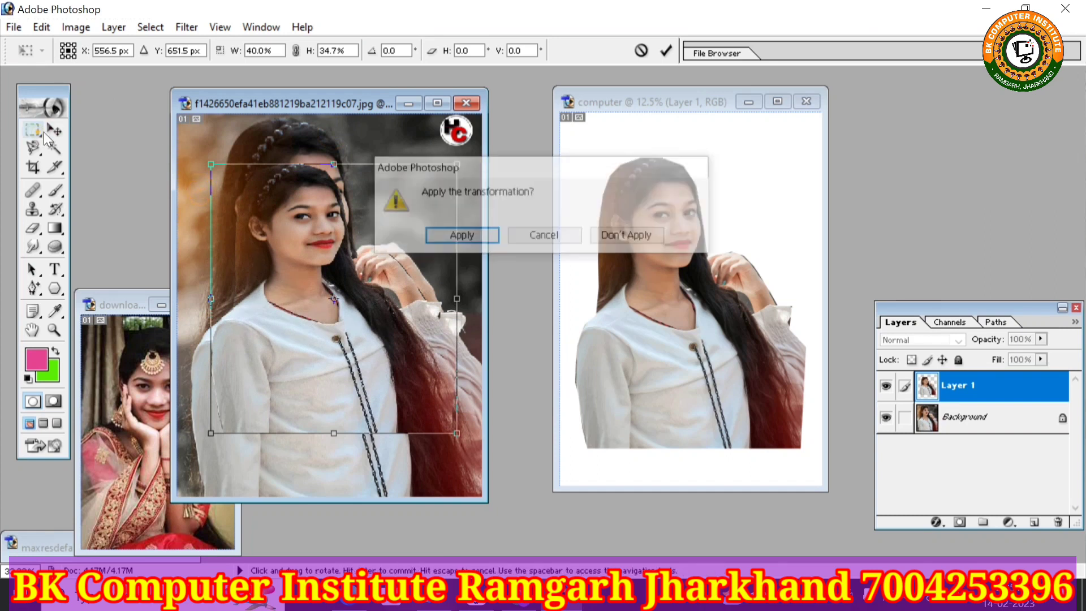
left_click(451, 238)
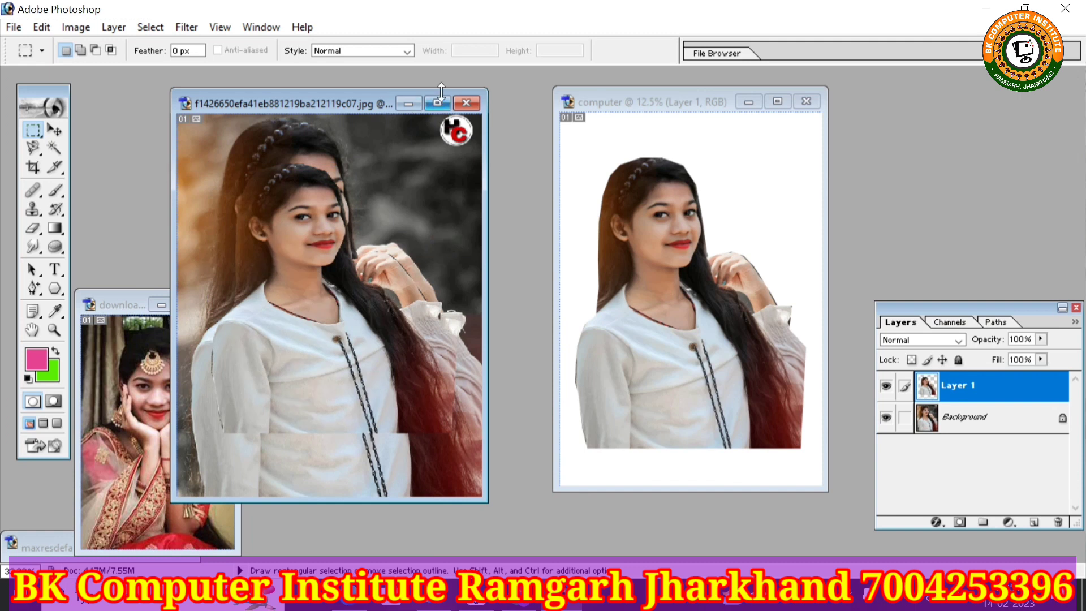
Step: Close the two other documents without saving and maximize download.jpg
left_click(465, 103)
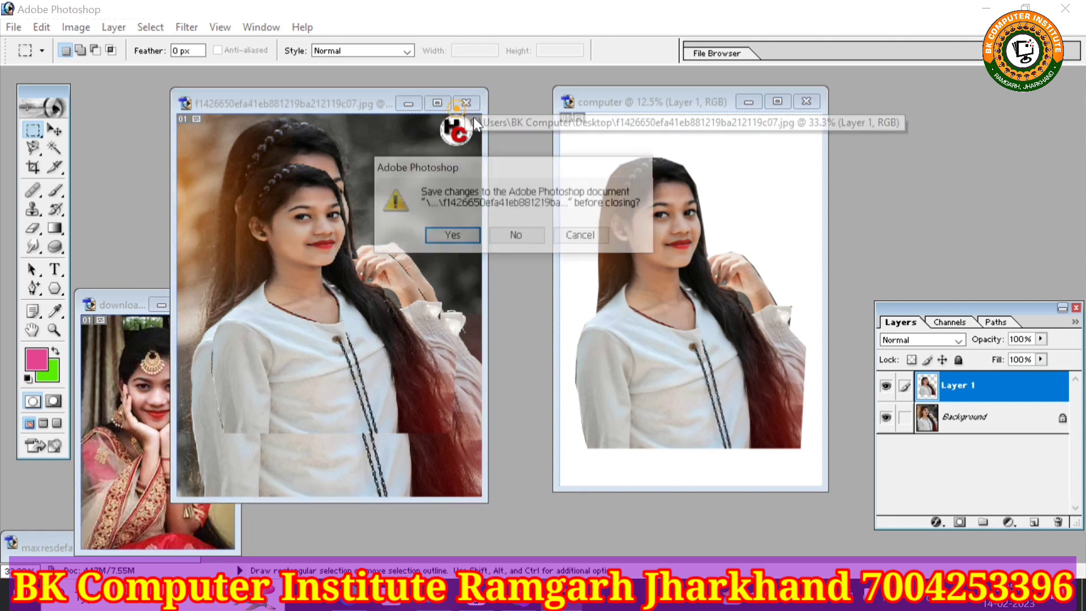
left_click(511, 233)
left_click(808, 103)
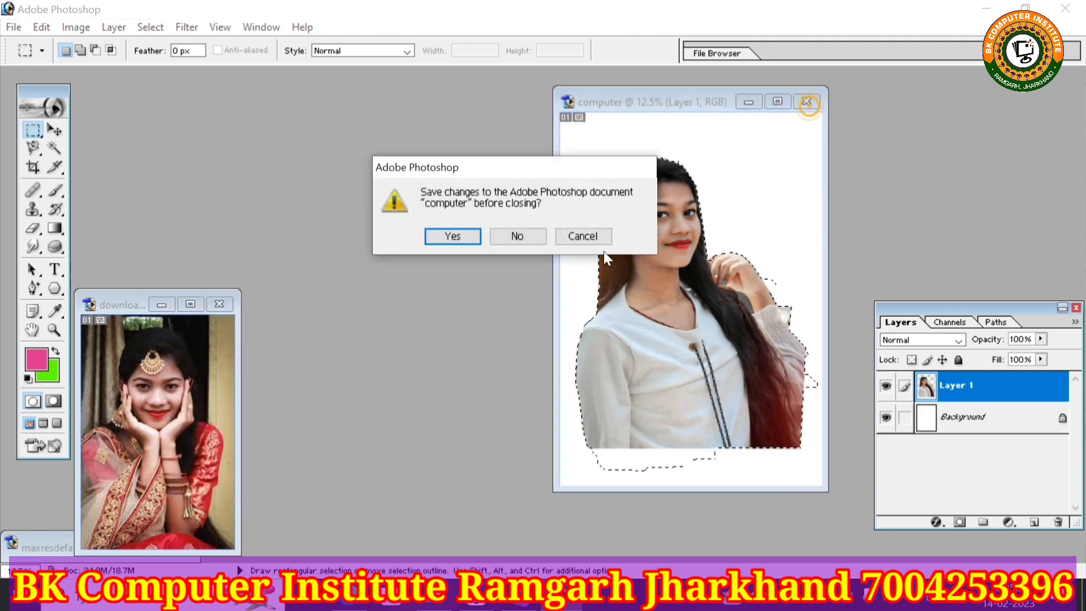
left_click(517, 236)
left_click(190, 304)
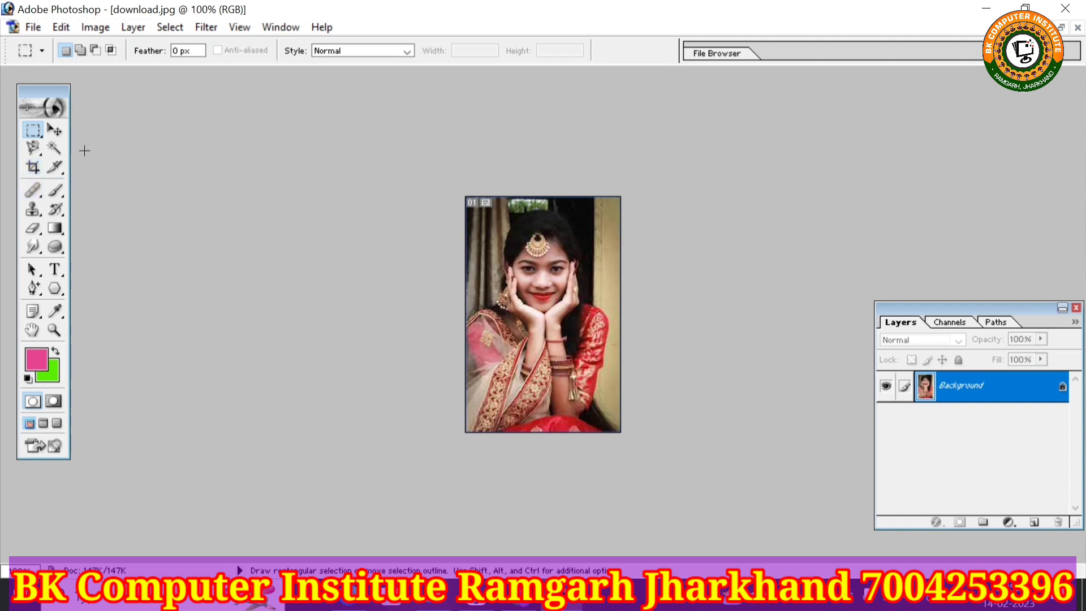
Step: Crop download.jpg to 3.5 × 4.5 cm at 300 pixels/inch around the portrait
key("c")
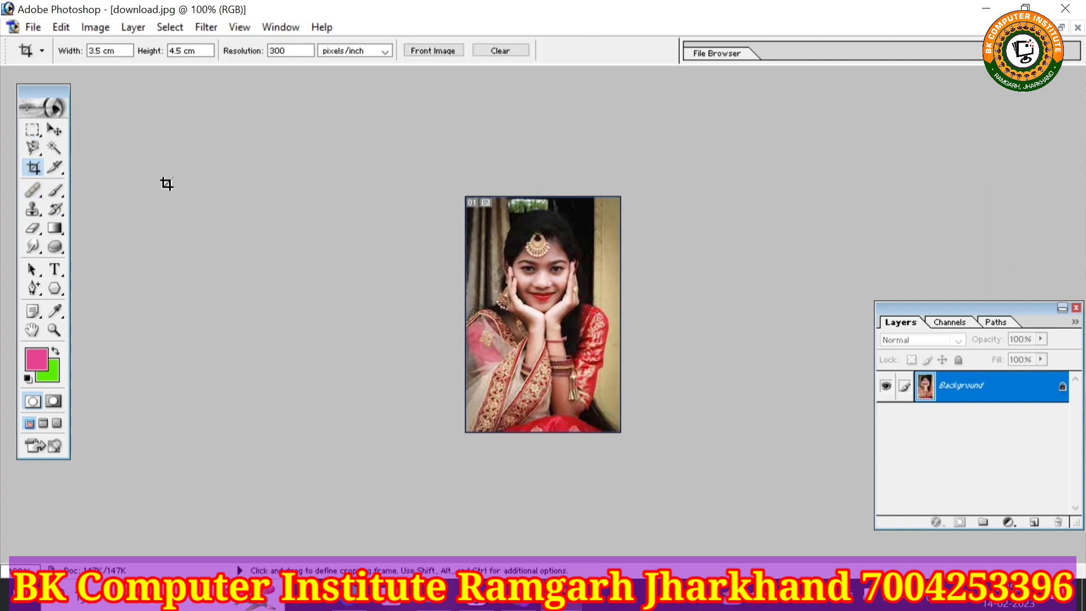
mouse_move(476, 212)
left_mouse_down()
mouse_move(601, 391)
mouse_move(601, 372)
left_mouse_up()
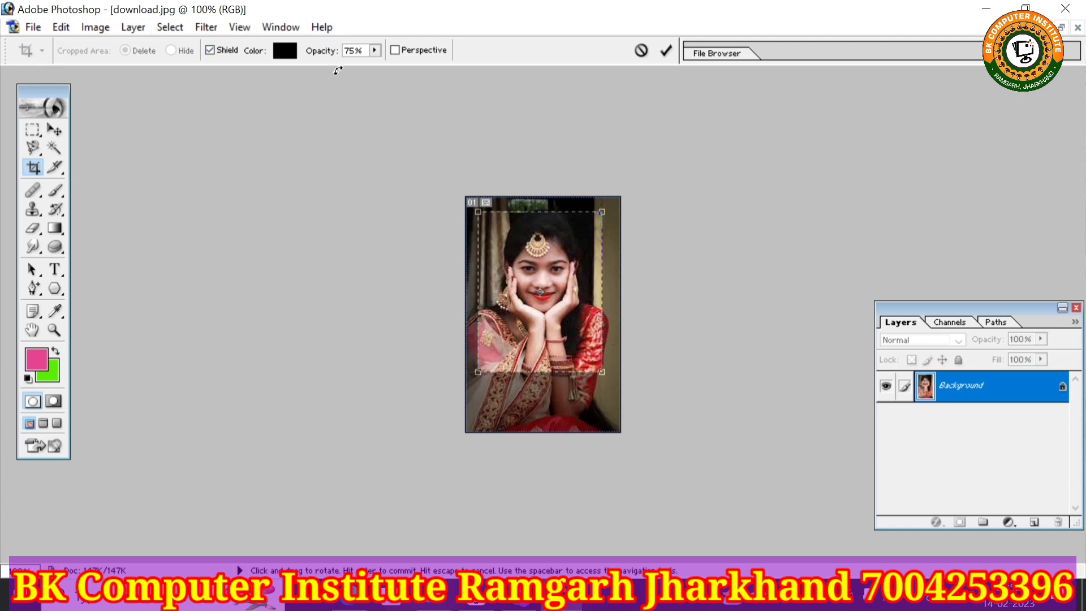
left_click(375, 50)
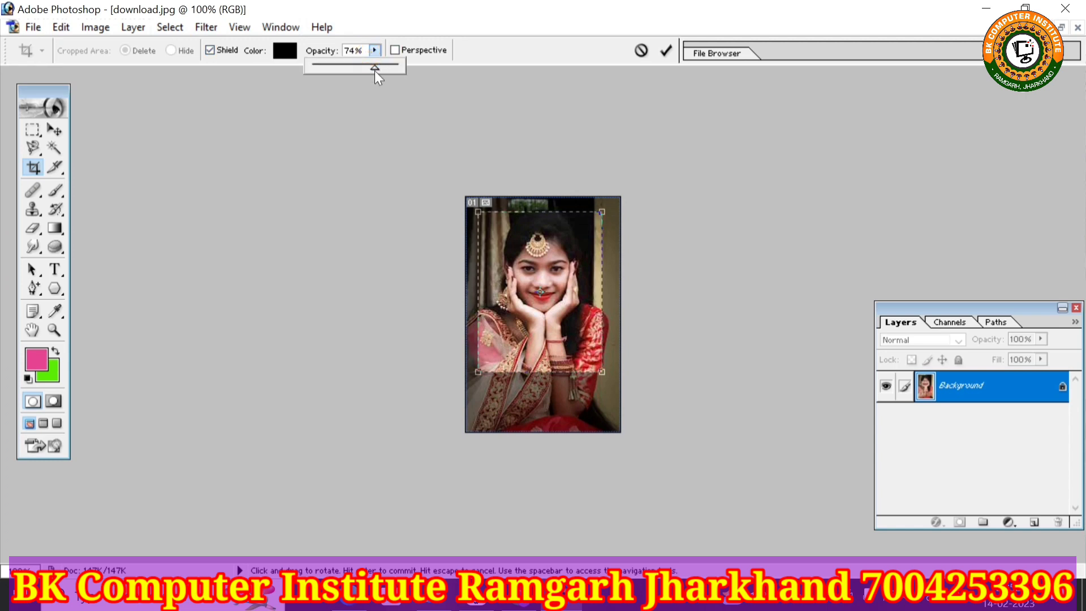
left_click_drag(374, 69, 360, 70)
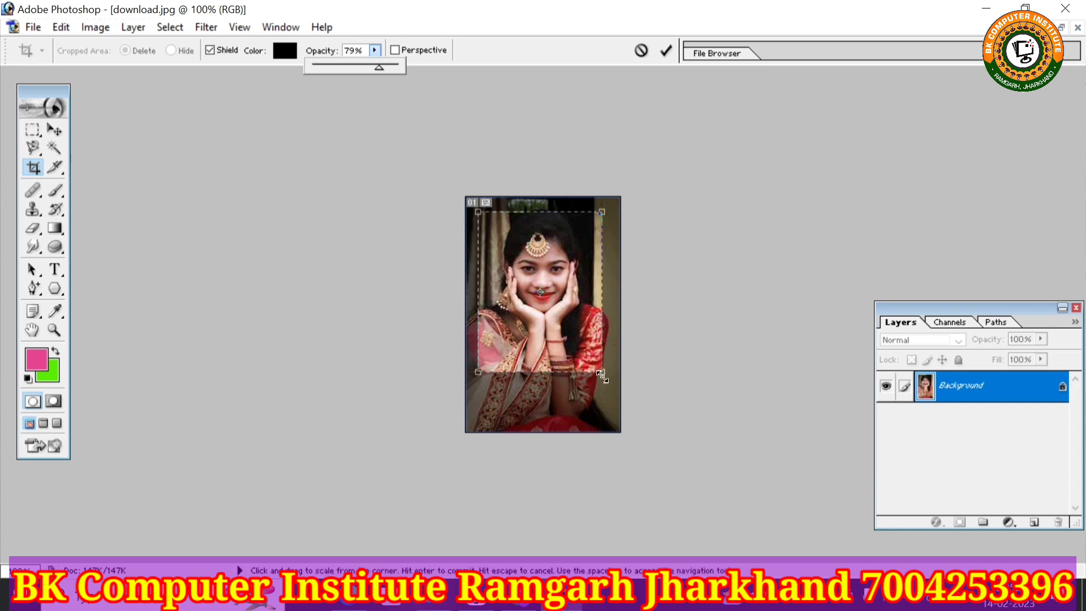
left_click_drag(602, 372, 615, 389)
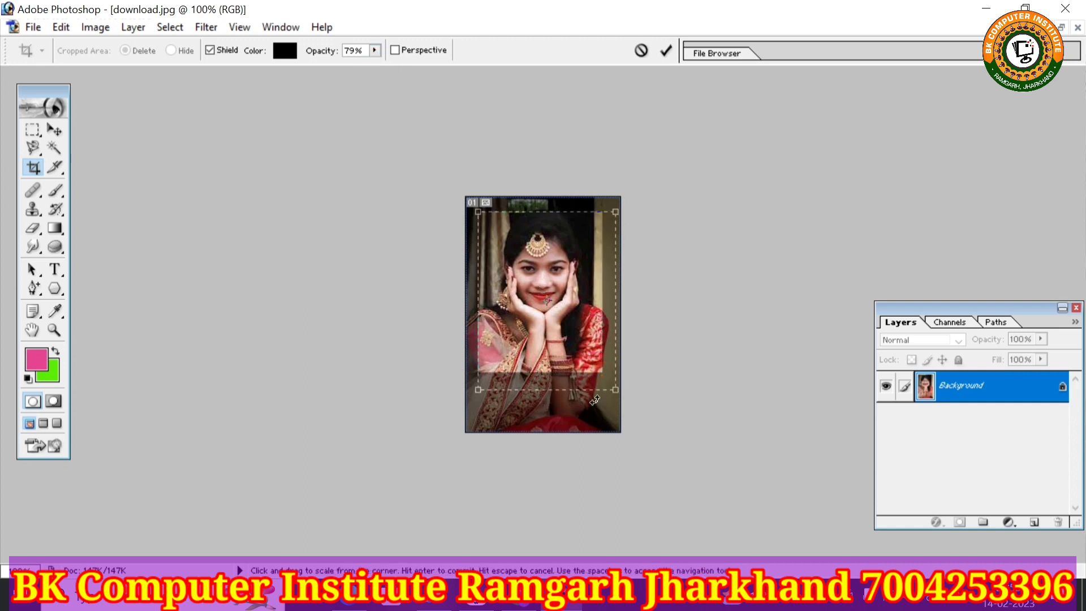
left_click_drag(582, 341, 570, 334)
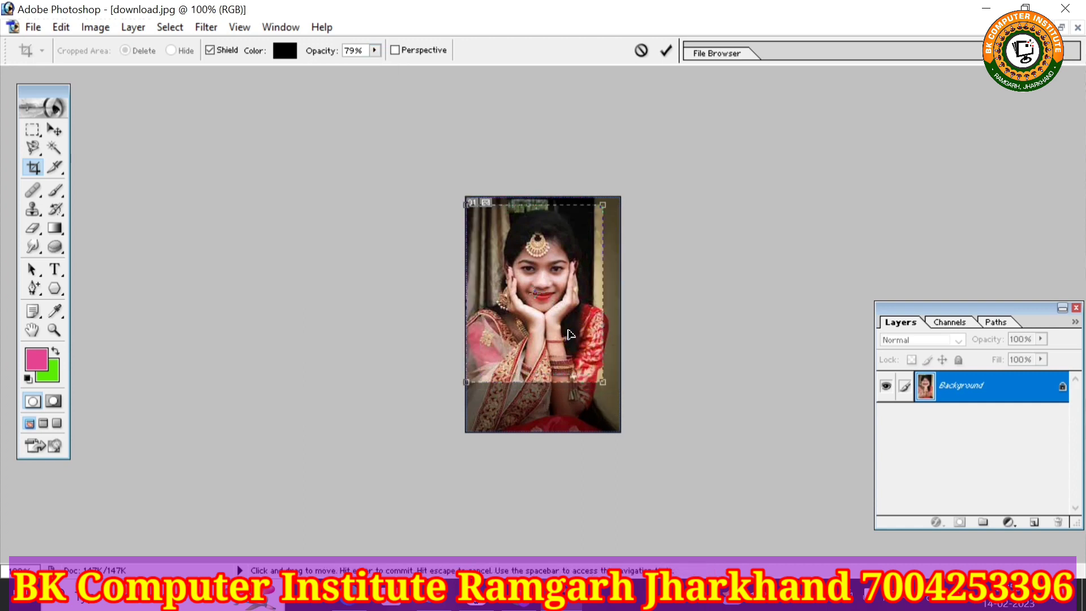
left_click_drag(603, 381, 617, 400)
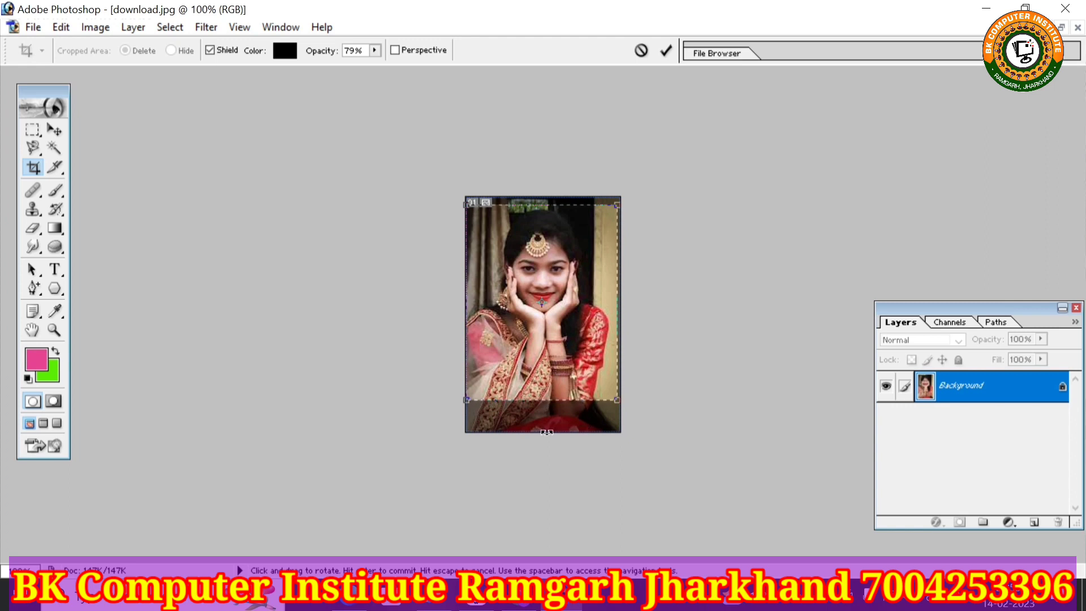
key("Return")
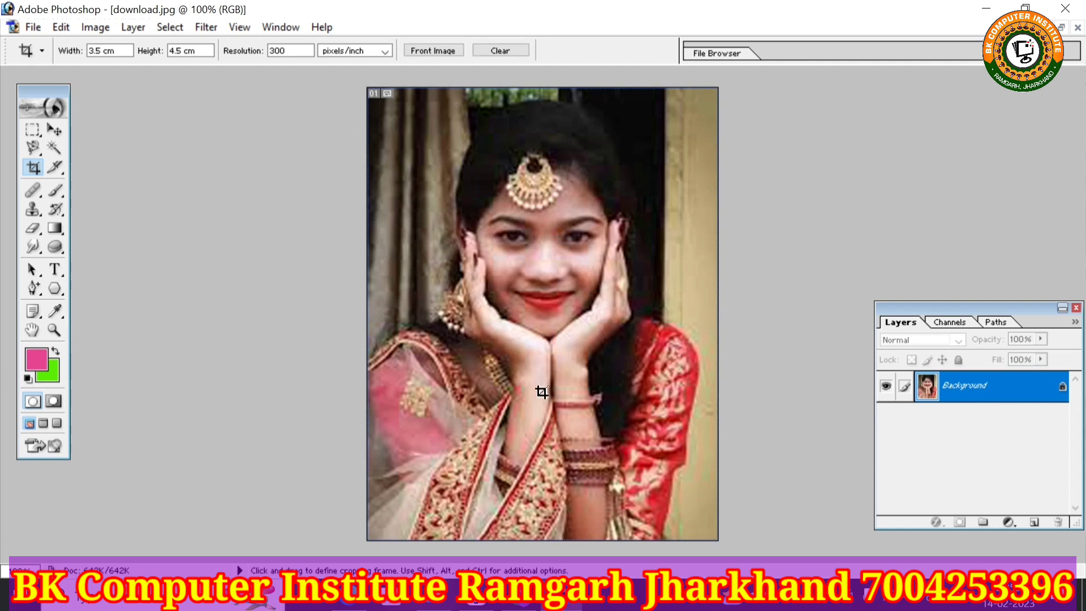
Step: Zoom out and back in to inspect the cropped download.jpg portrait
key("ctrl+minus")
key("ctrl+minus")
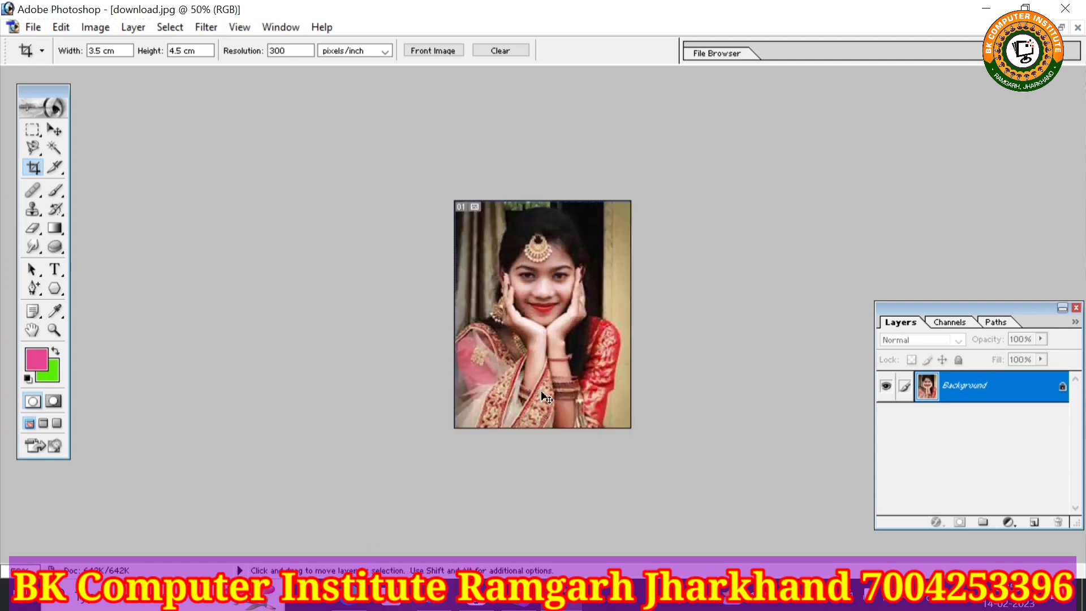
key("ctrl+minus")
key("ctrl+minus")
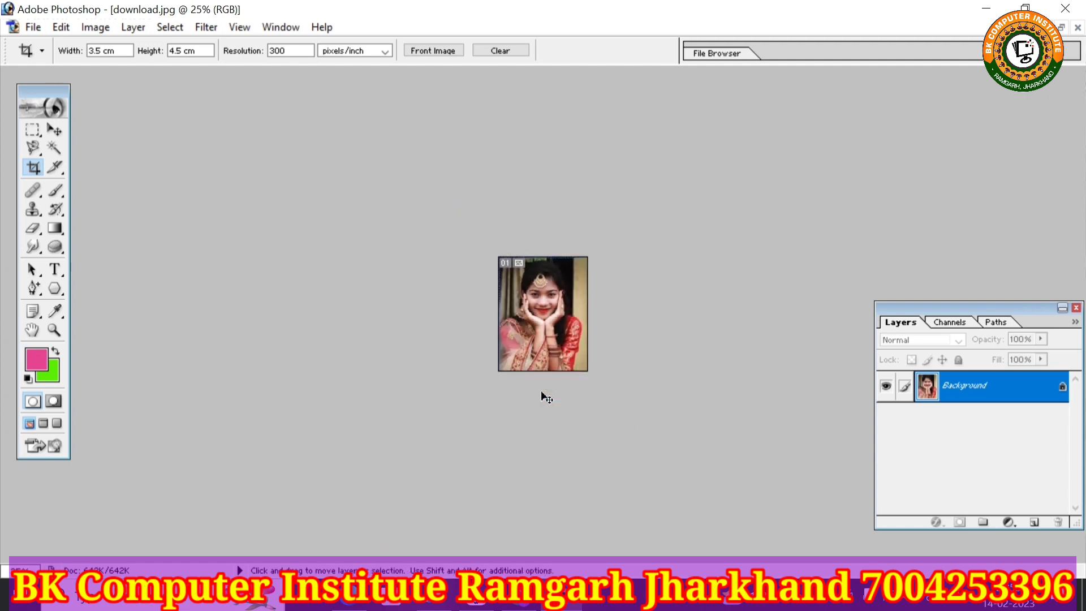
key("ctrl+plus")
key("ctrl+plus")
key("ctrl+plus")
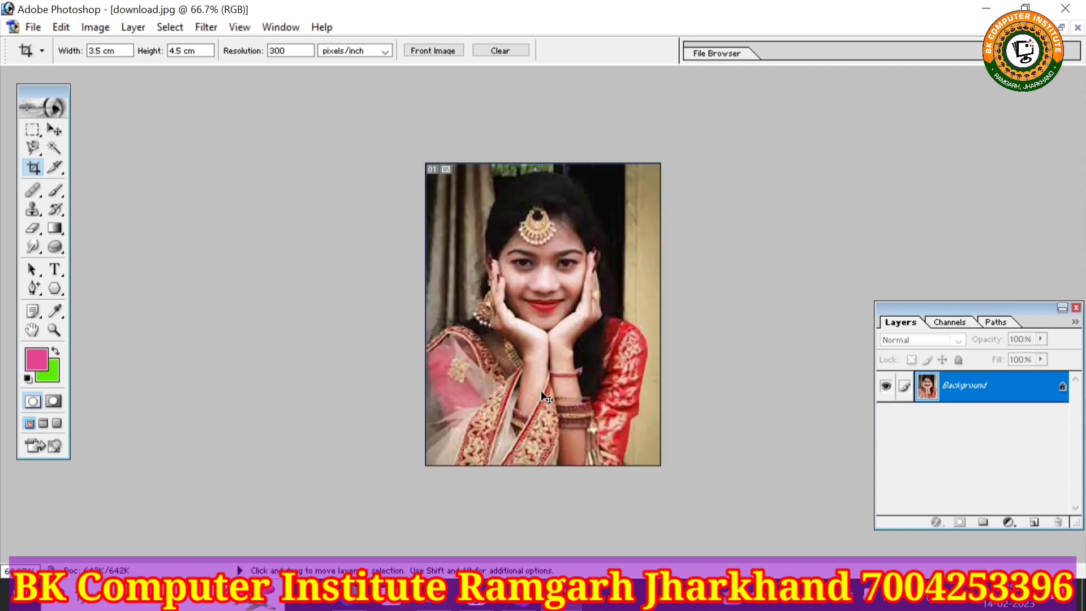
key("ctrl+plus")
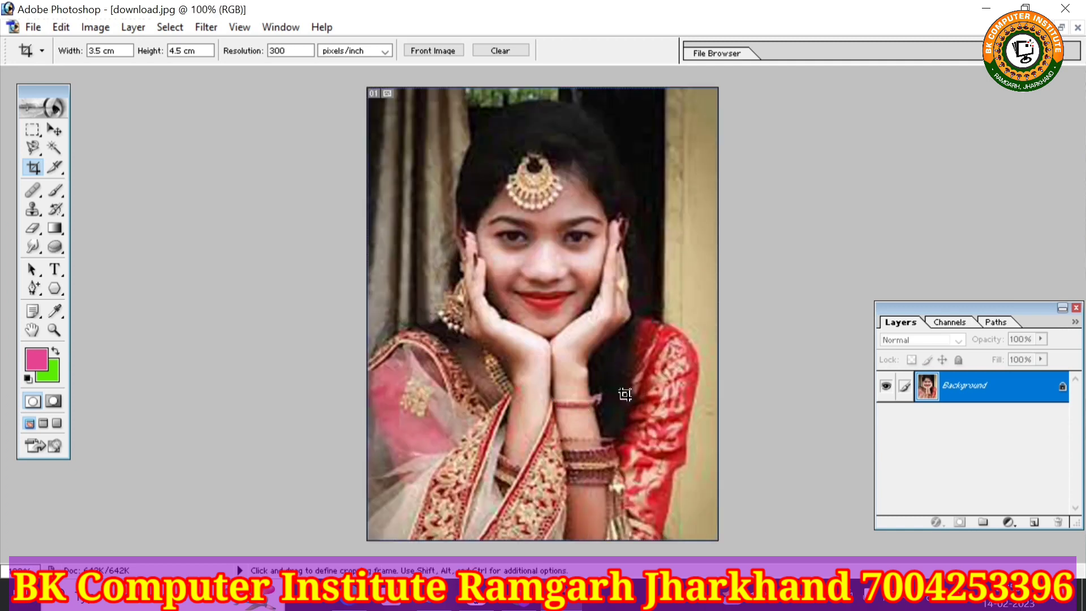
scroll(667, 400, "down", 2)
scroll(669, 400, "up", 2)
scroll(668, 402, "down", 1)
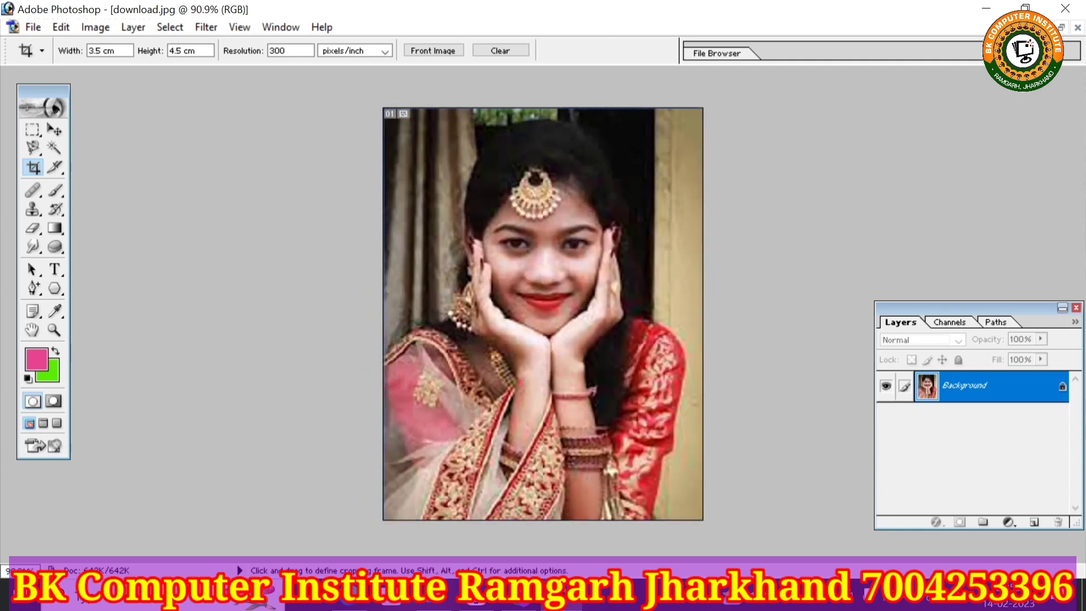
Step: Open the teal-sari photo (d96781…) and maximize its window
left_click(37, 25)
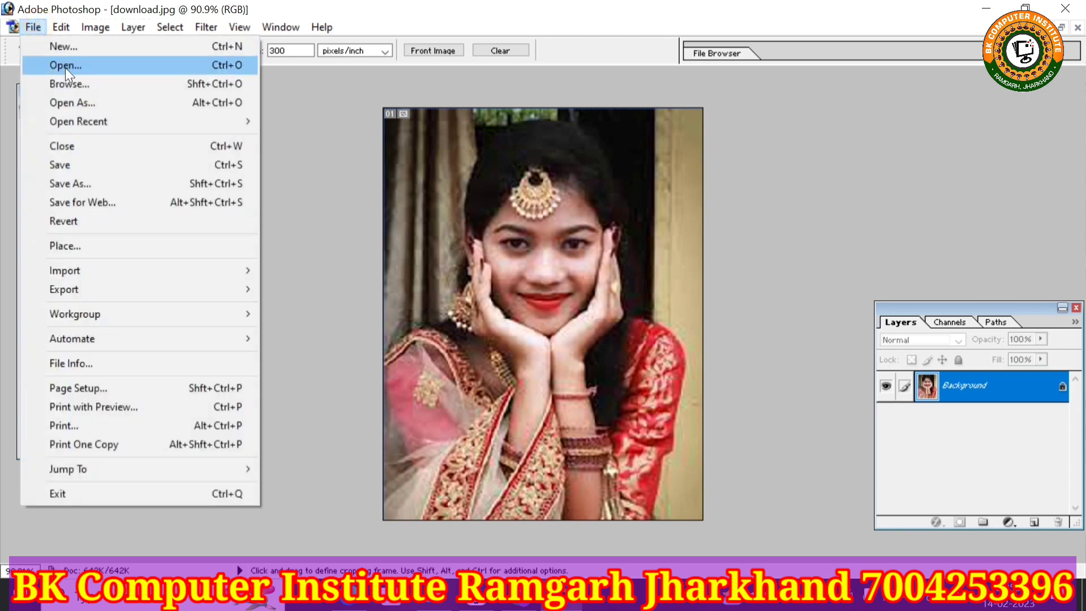
left_click(66, 67)
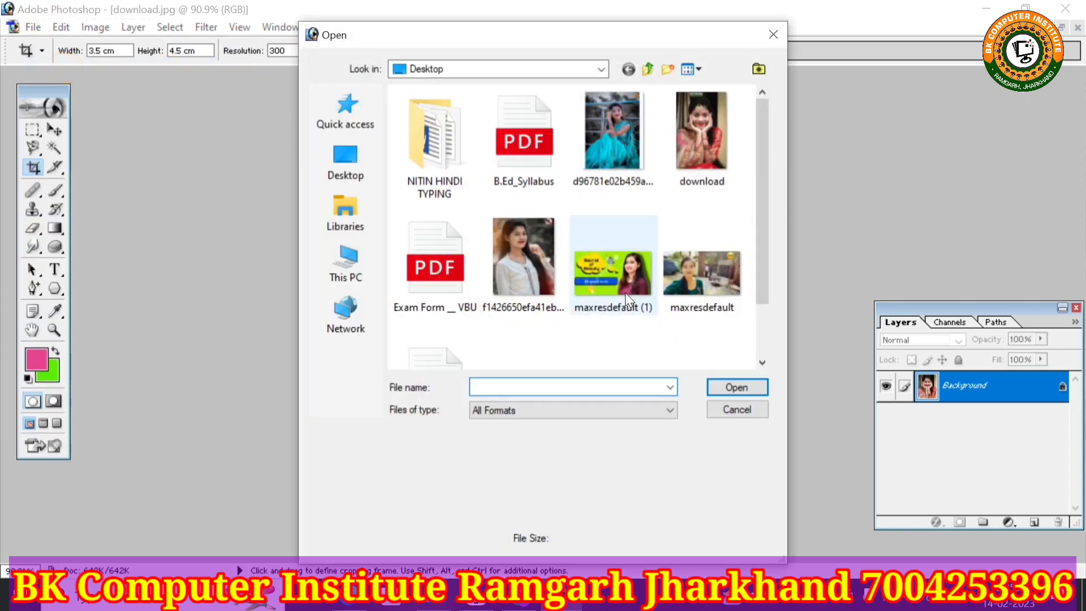
left_click(618, 156)
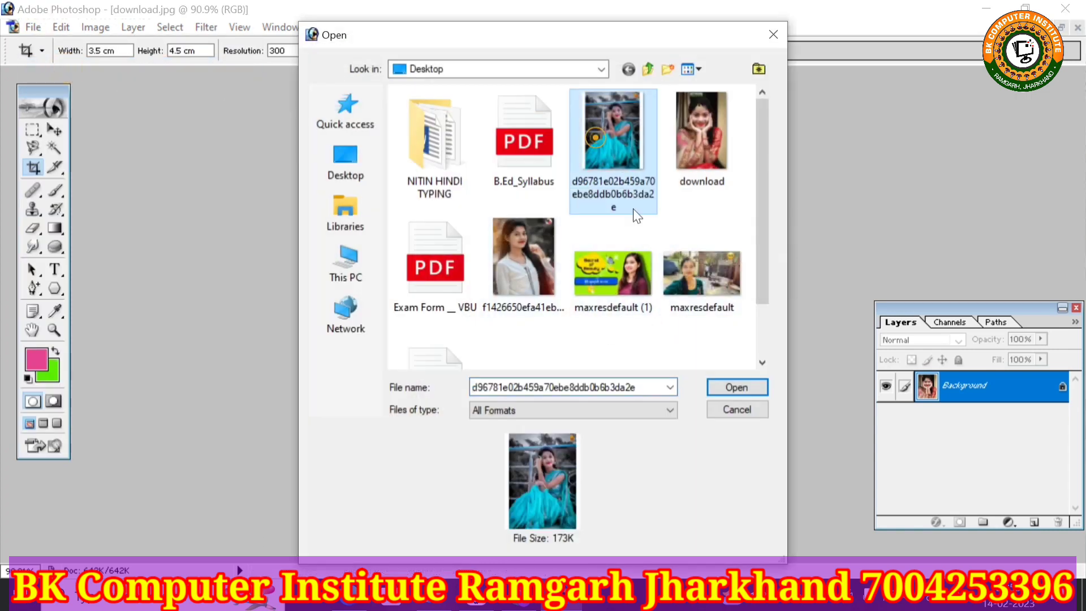
left_click(737, 387)
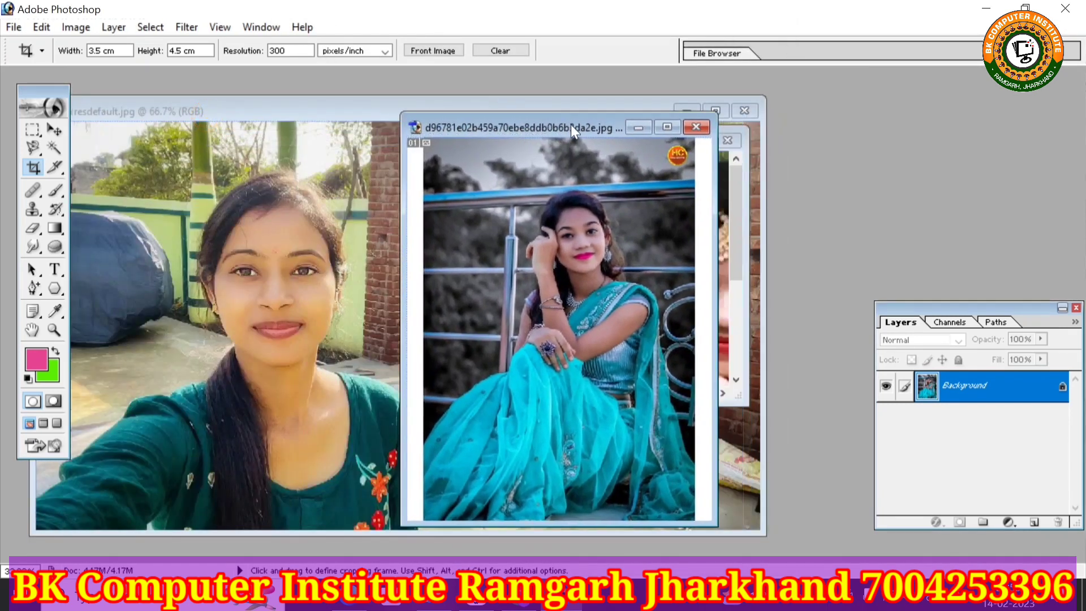
left_click_drag(209, 118, 573, 127)
left_click(667, 128)
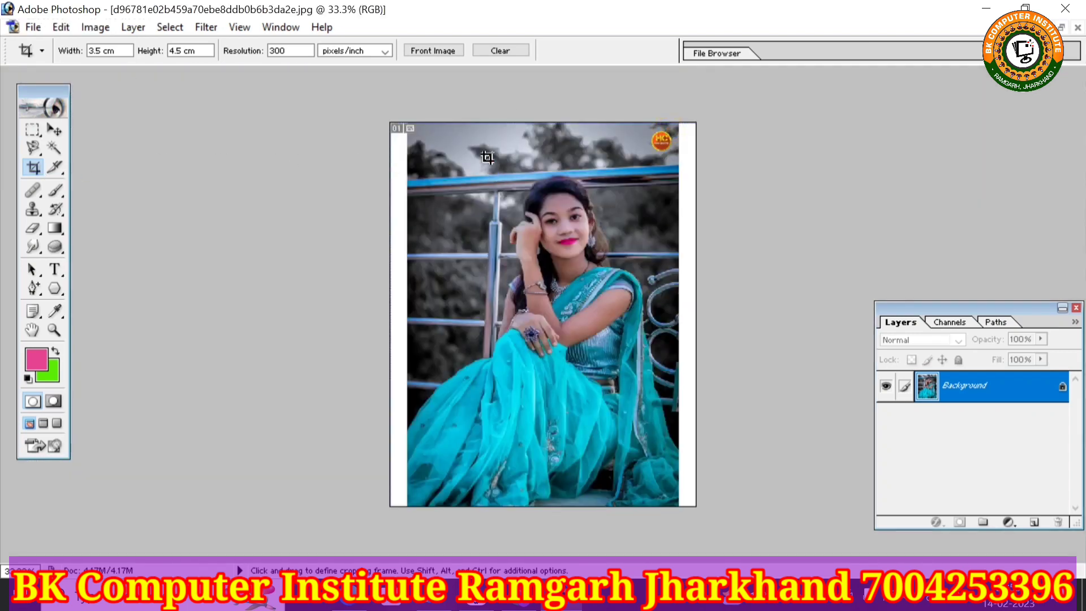
Step: Crop her head and shoulders to 3.5 × 4.5 cm at 300 ppi and check the result
left_click_drag(478, 148, 651, 486)
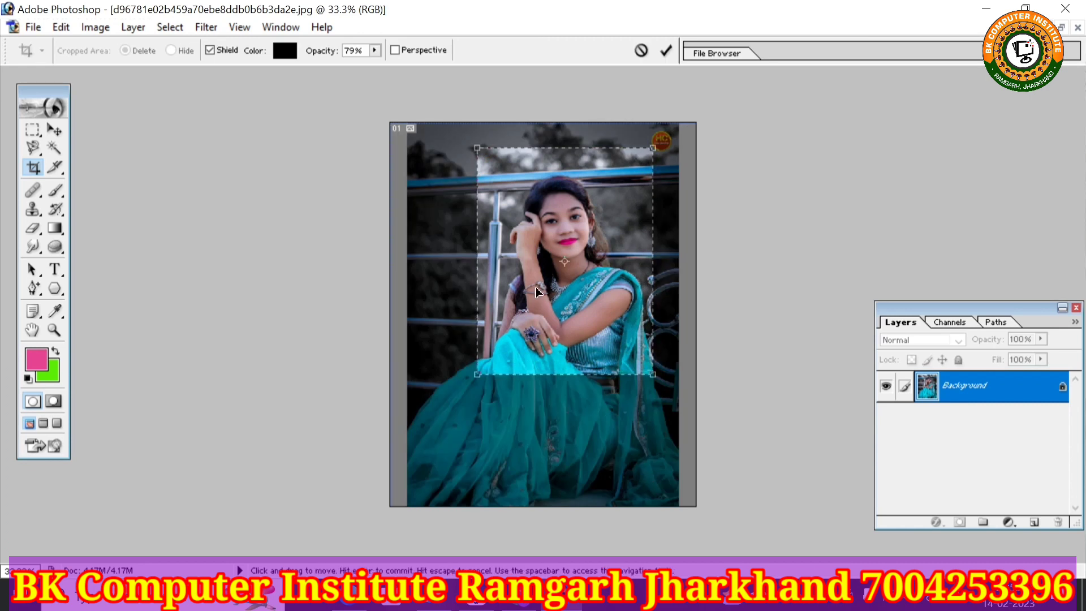
key("Return")
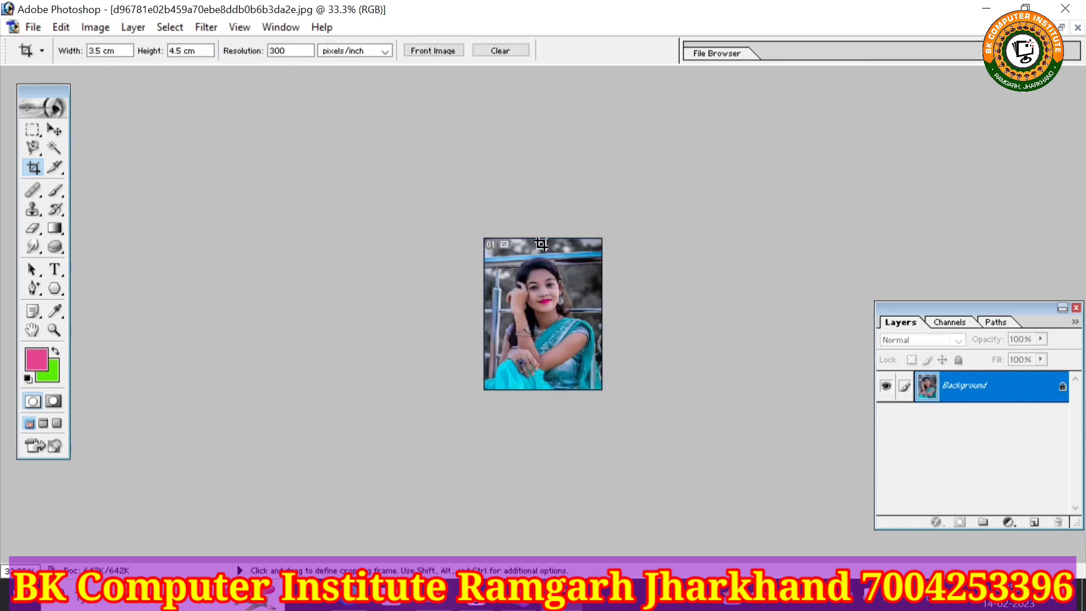
key("ctrl+alt+0")
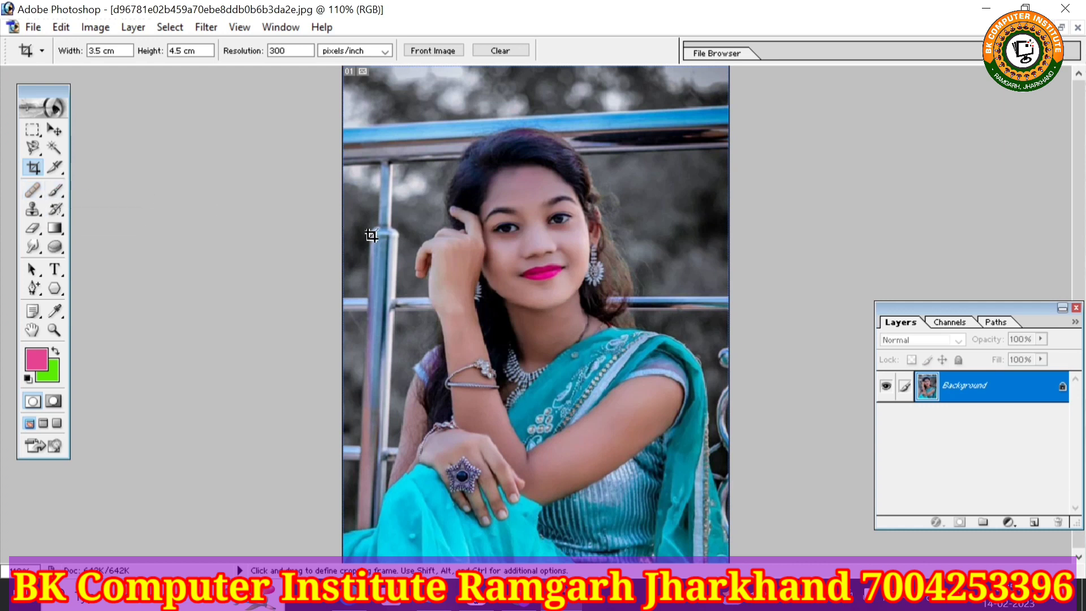
key("ctrl+minus")
key("ctrl+minus")
key("ctrl+minus")
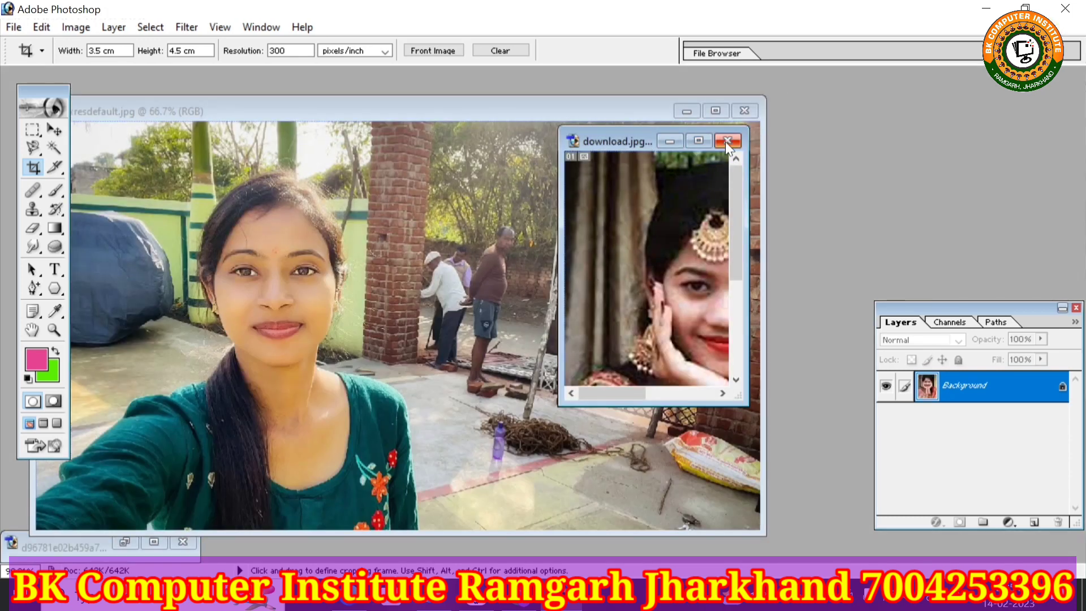
Step: Close download.jpg without saving, minimize maxresdefault.jpg, then minimize Photoshop to the desktop
left_click(727, 142)
left_click(513, 233)
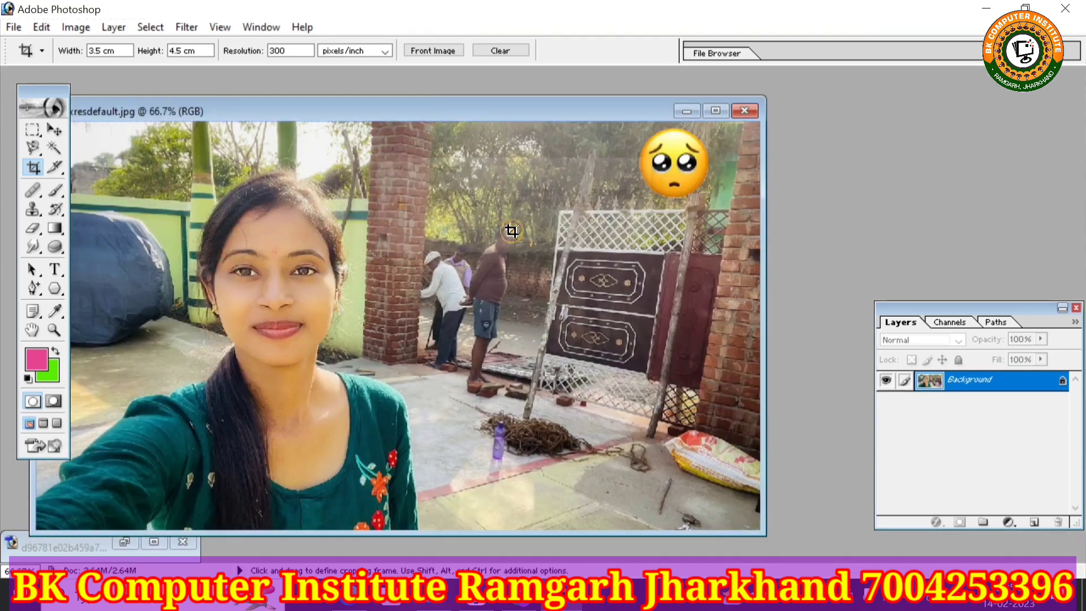
mouse_move(500, 105)
left_mouse_down()
mouse_move(575, 94)
mouse_move(556, 92)
left_mouse_up()
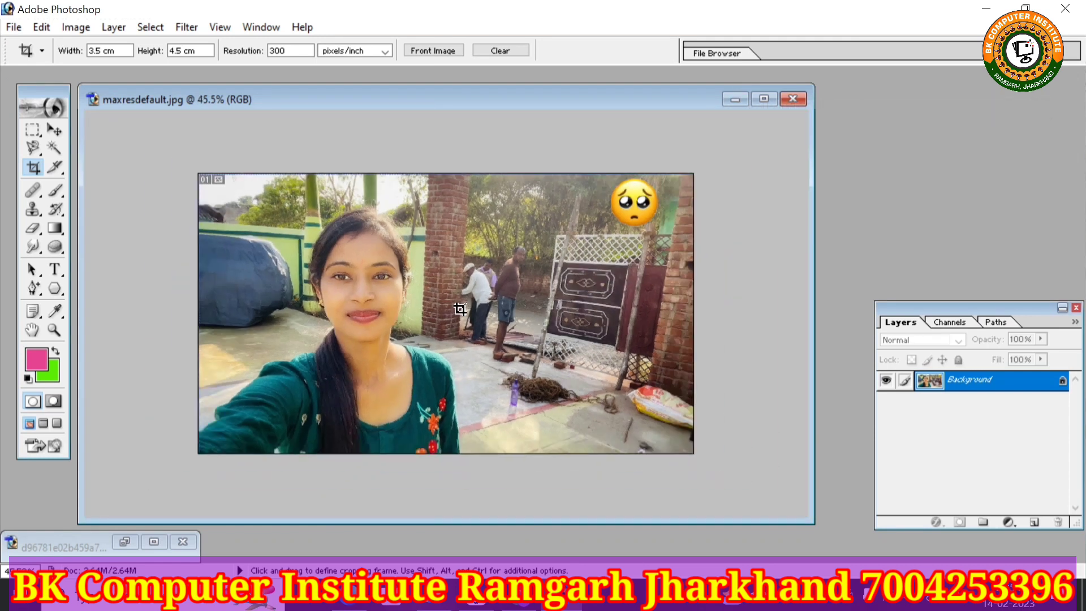
scroll(464, 313, "down", 3)
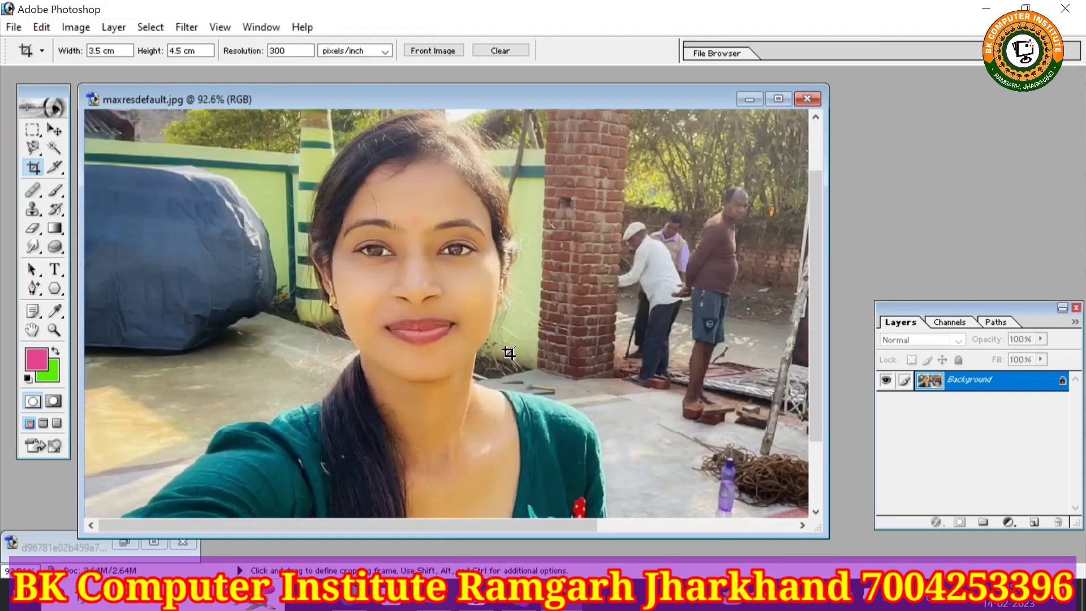
left_click(747, 99)
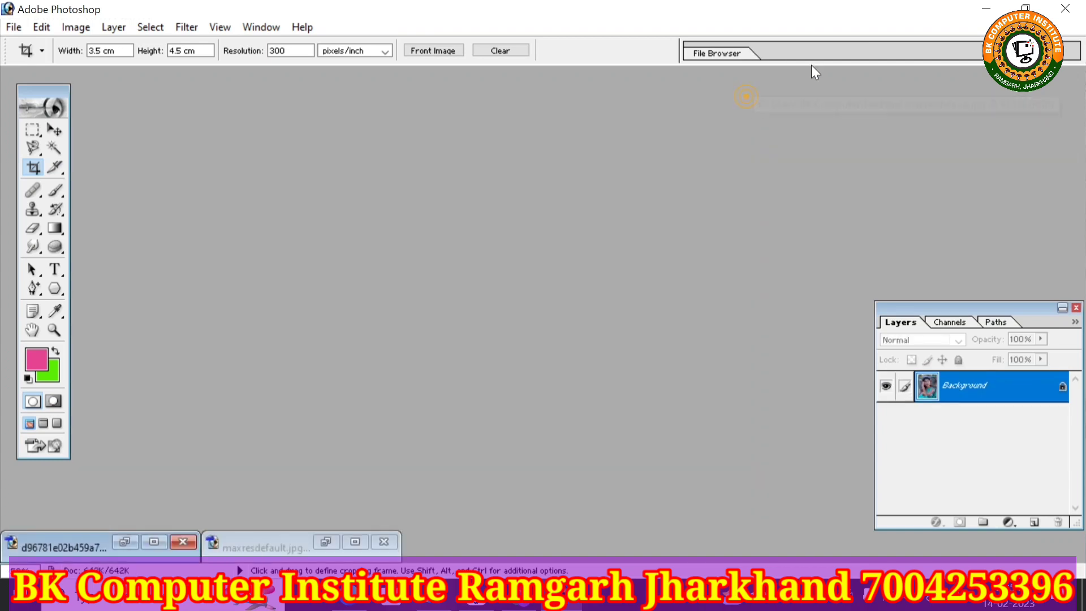
left_click(972, 12)
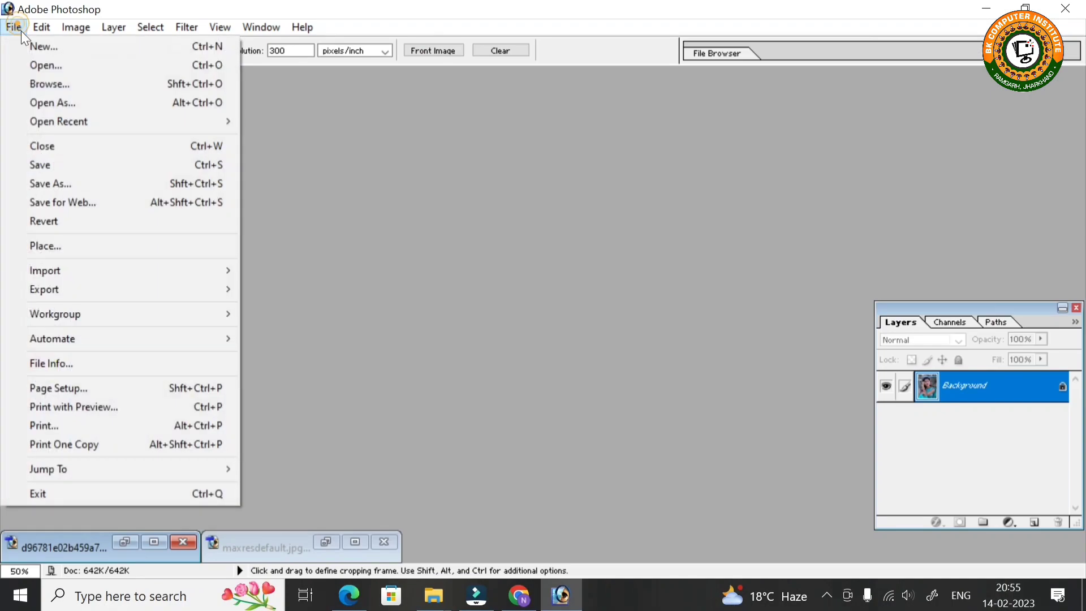
Step: Open _DSC4199 from the Desktop and bring its window into view
left_click(45, 65)
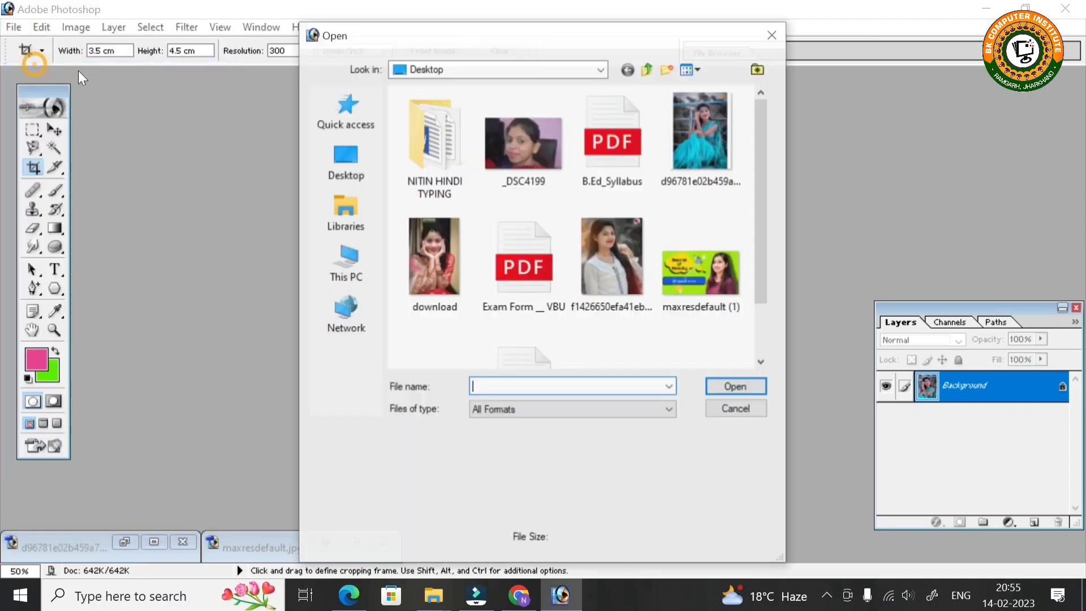
left_click(523, 144)
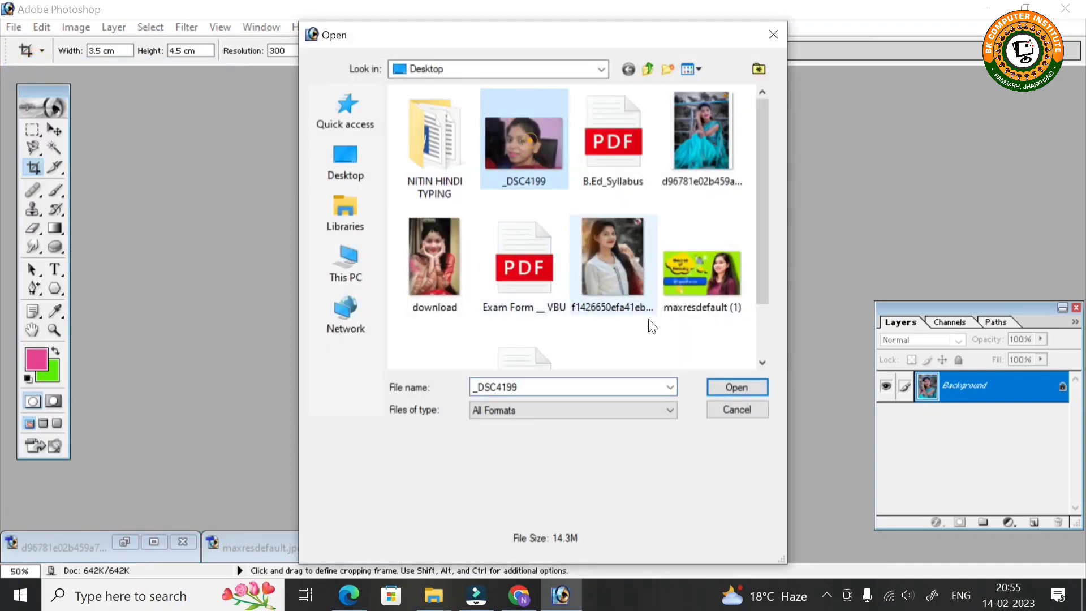
left_click(739, 386)
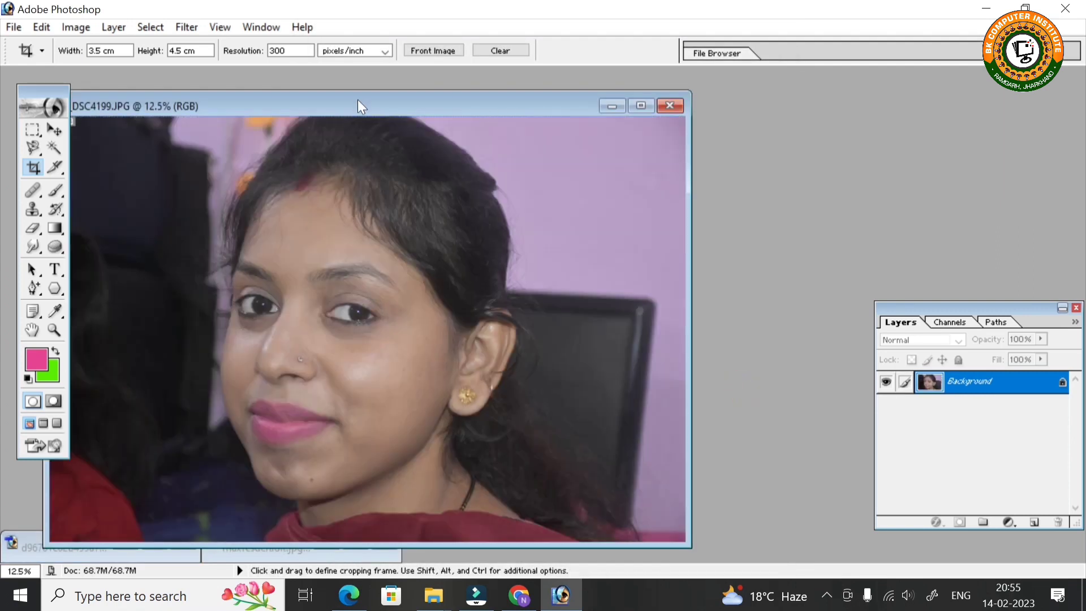
left_click_drag(357, 101, 494, 79)
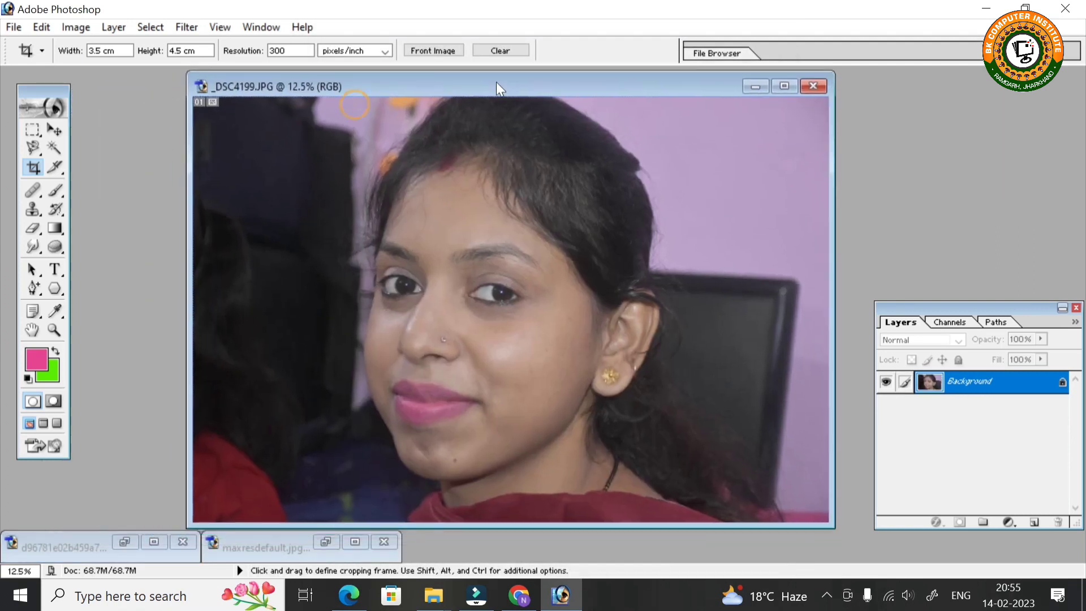
scroll(602, 340, "up", 1)
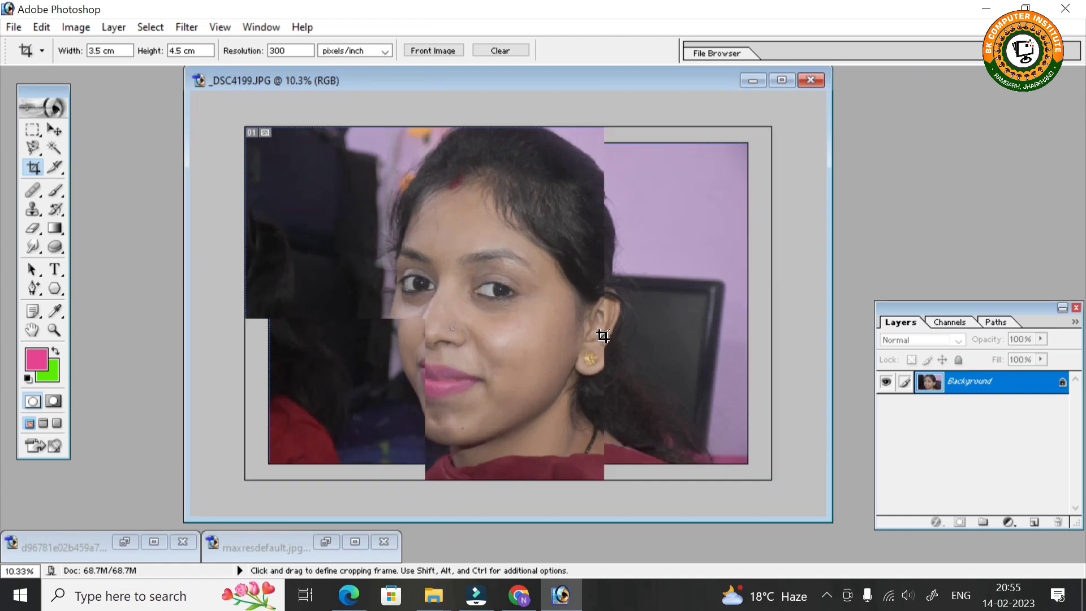
scroll(601, 339, "down", 1)
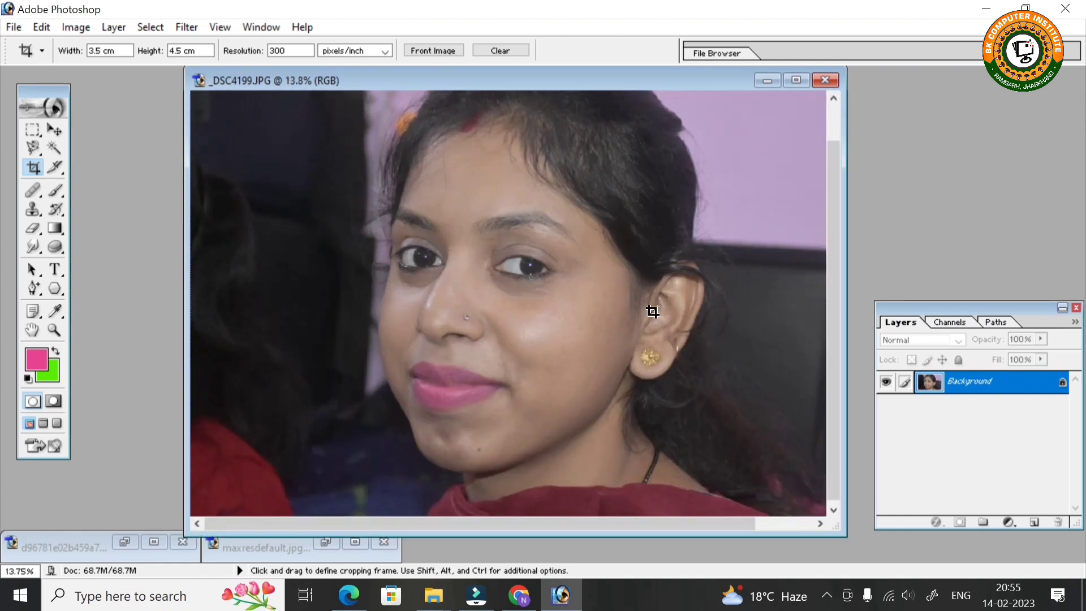
Step: Zoom _DSC4199 to 25%, maximize its window, and look over her face
key("ctrl+plus")
key("ctrl+plus")
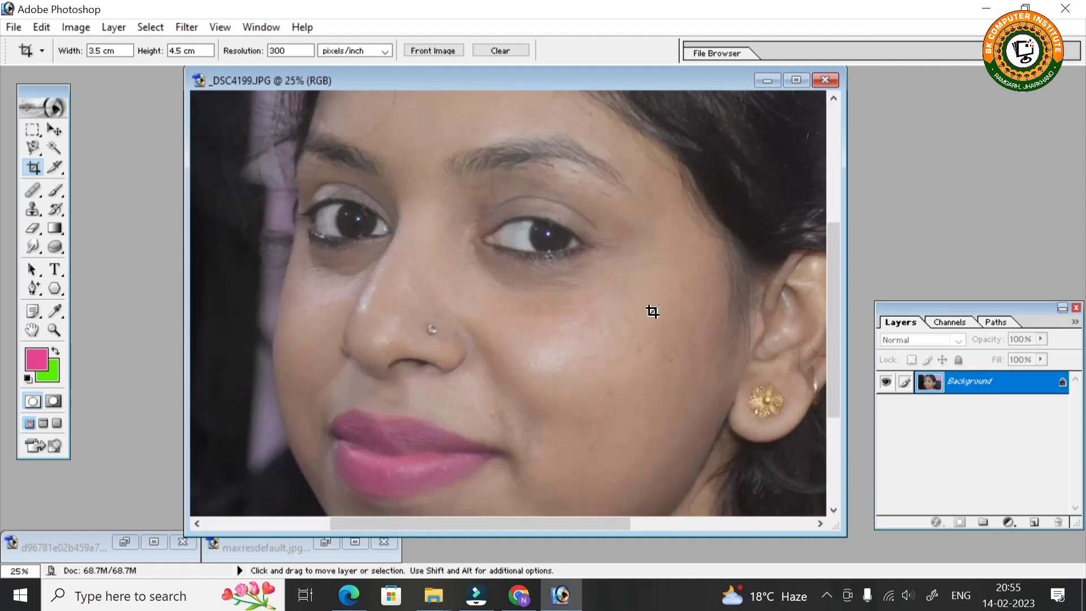
scroll(577, 283, "down", 2)
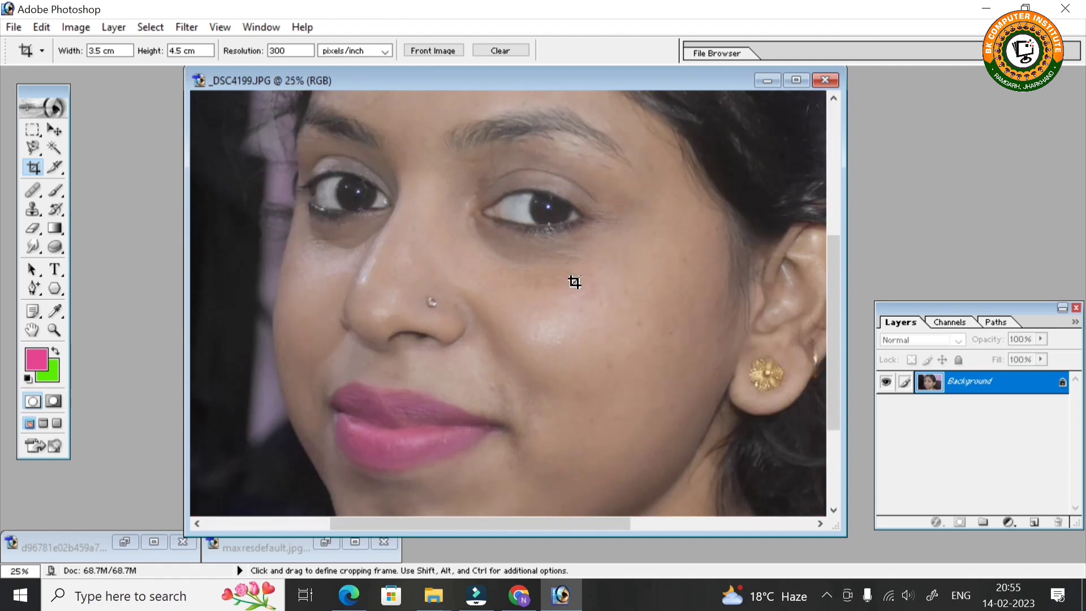
left_click(813, 81)
scroll(502, 315, "down", 2)
scroll(507, 369, "down", 4)
scroll(281, 416, "down", 1)
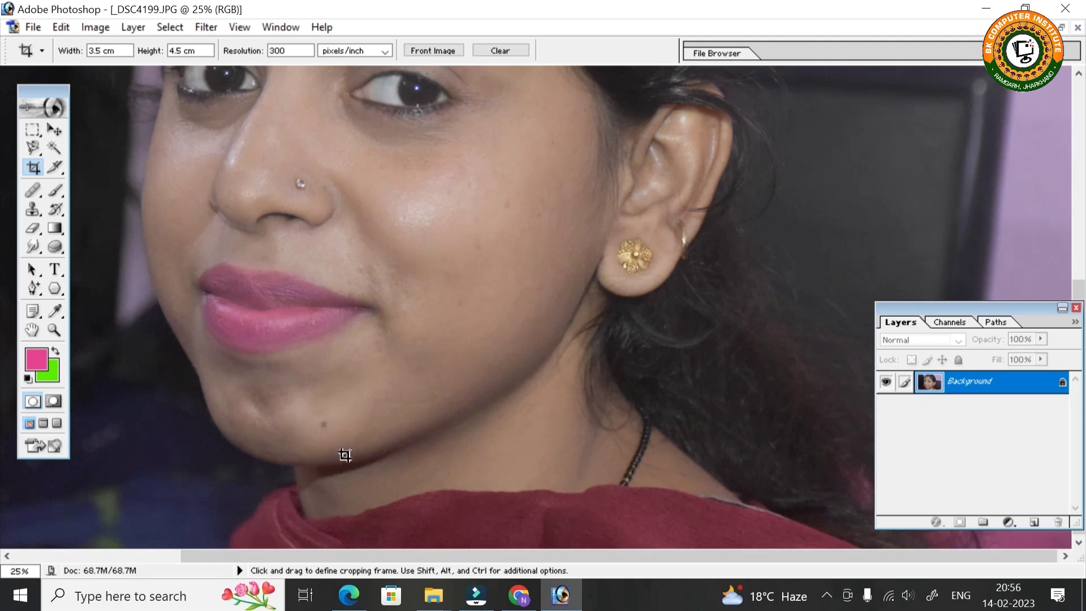
scroll(390, 197, "up", 2)
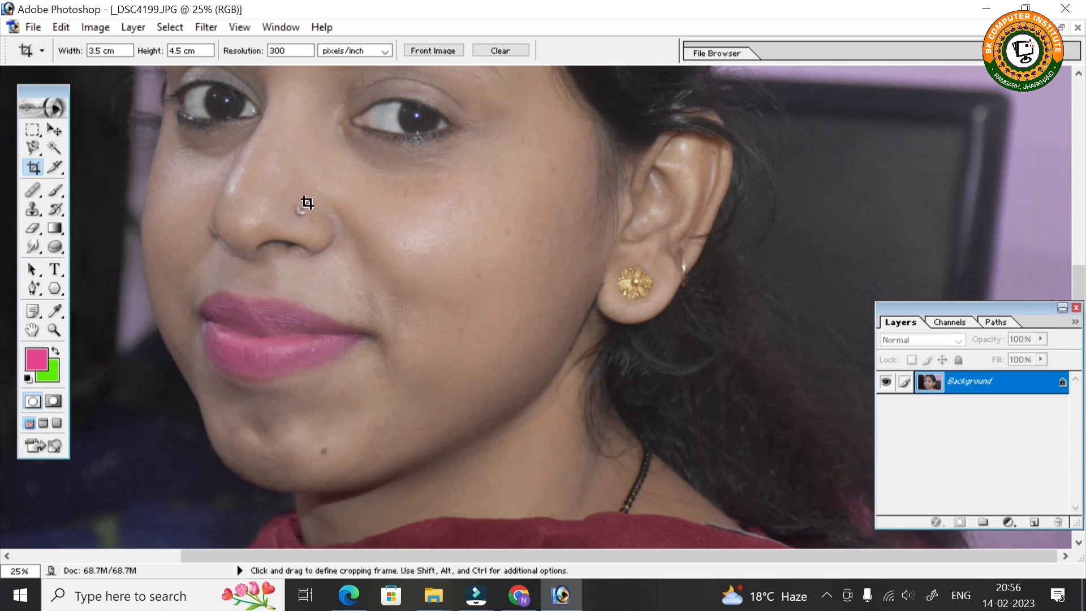
scroll(330, 218, "up", 3)
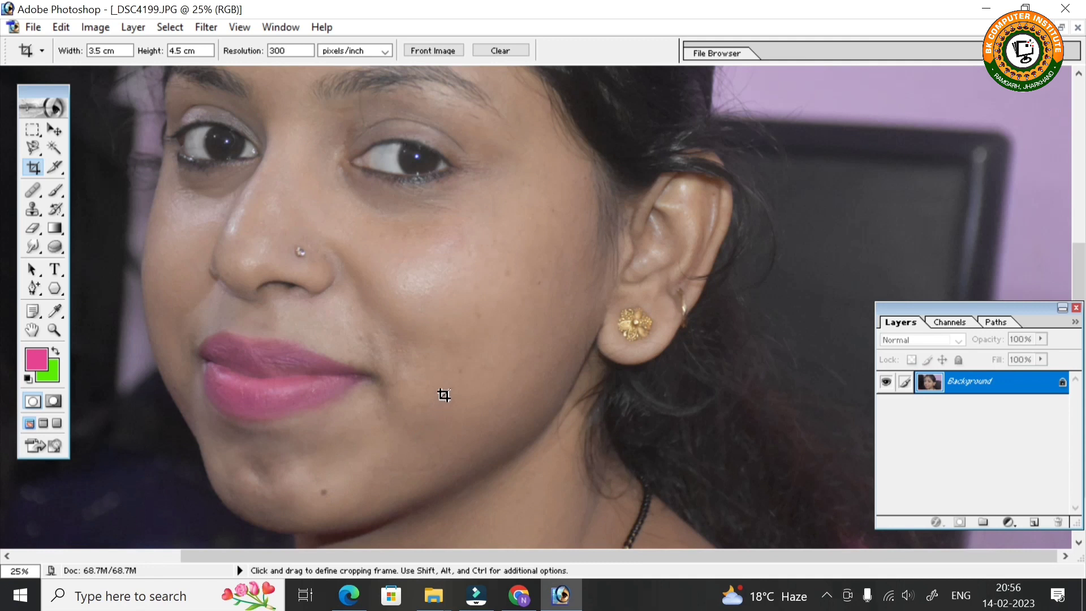
scroll(445, 390, "down", 2)
scroll(446, 384, "down", 2)
scroll(446, 383, "up", 4)
scroll(448, 384, "up", 5)
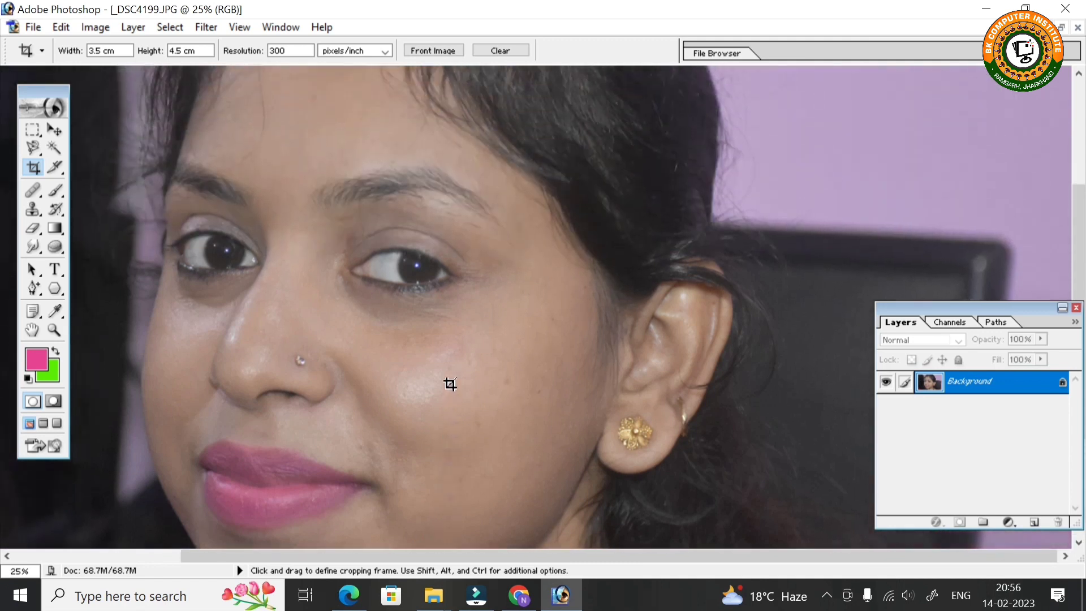
scroll(450, 384, "up", 2)
scroll(225, 284, "up", 2)
scroll(242, 283, "down", 2)
scroll(394, 372, "down", 2)
scroll(394, 371, "down", 1)
scroll(400, 370, "down", 1)
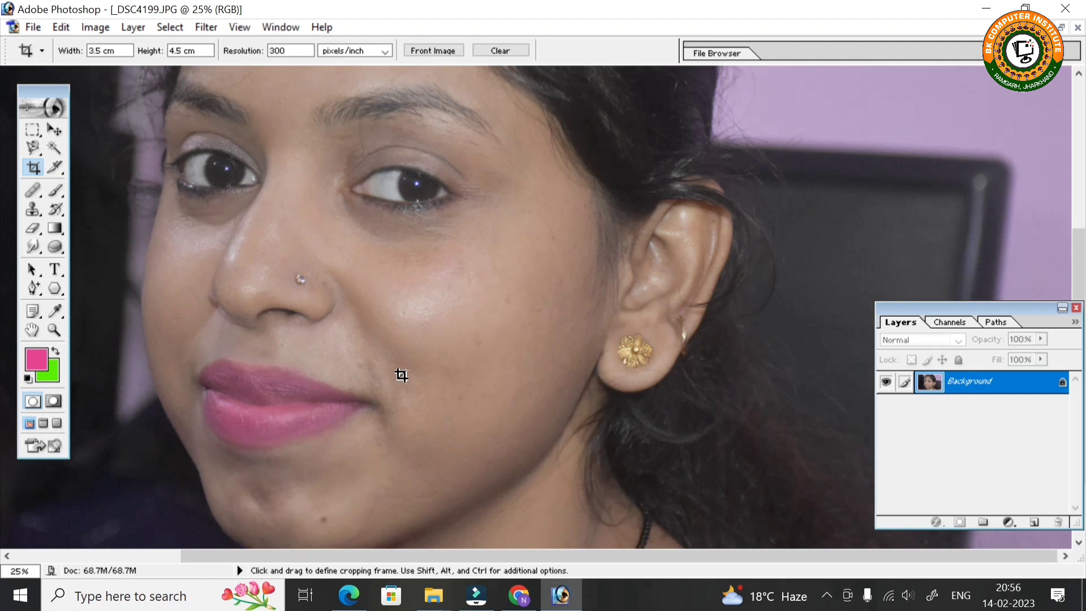
Step: Switch to the Healing Brush and Alt-sample clean chin skin as the healing source
left_click(39, 188)
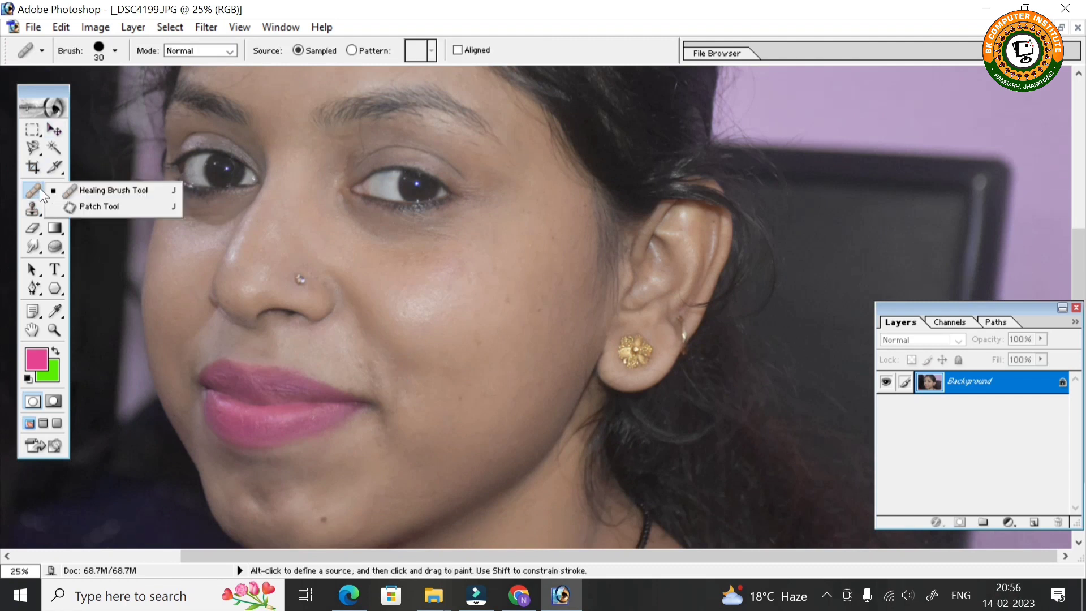
left_click(115, 191)
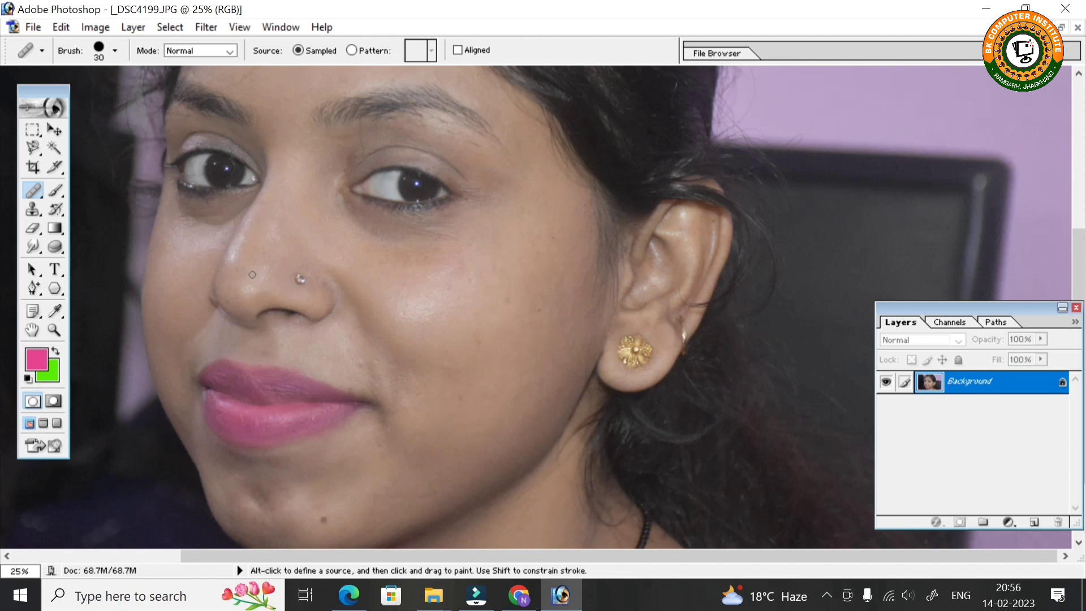
scroll(357, 491, "down", 2)
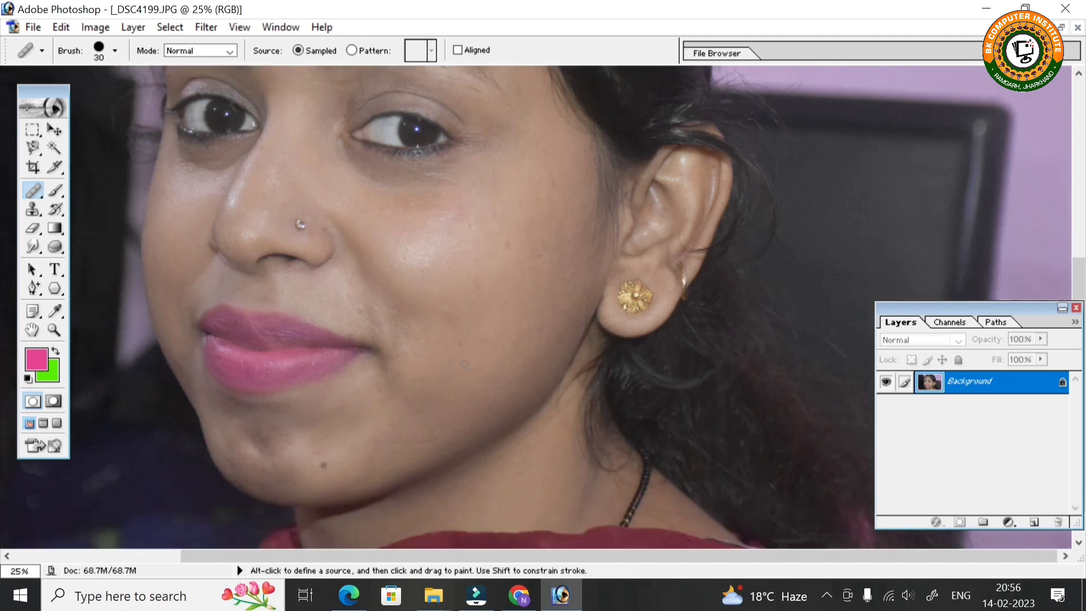
scroll(358, 492, "down", 2)
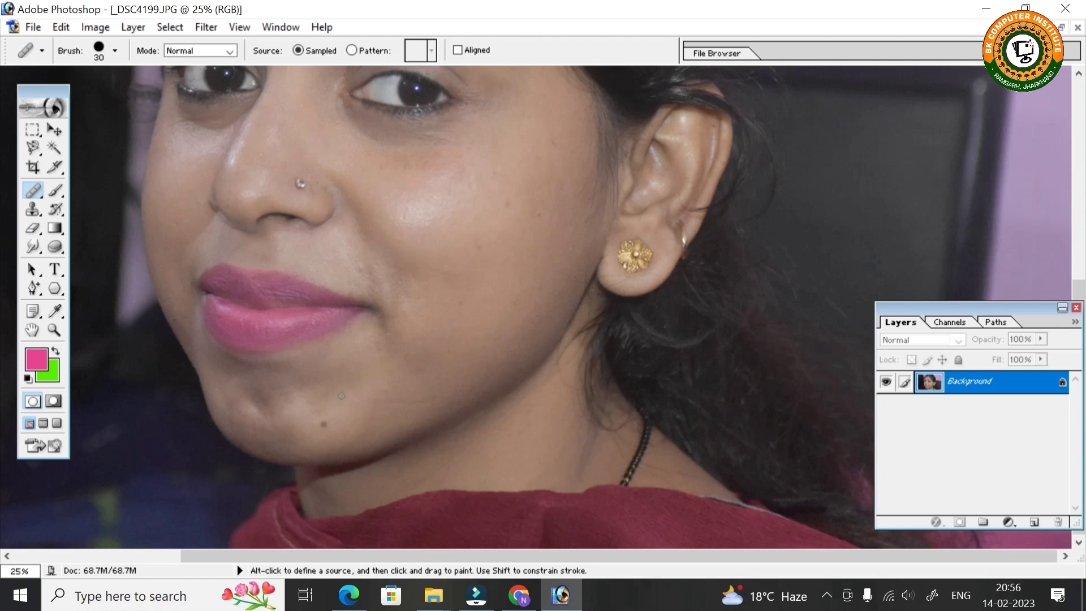
key("alt")
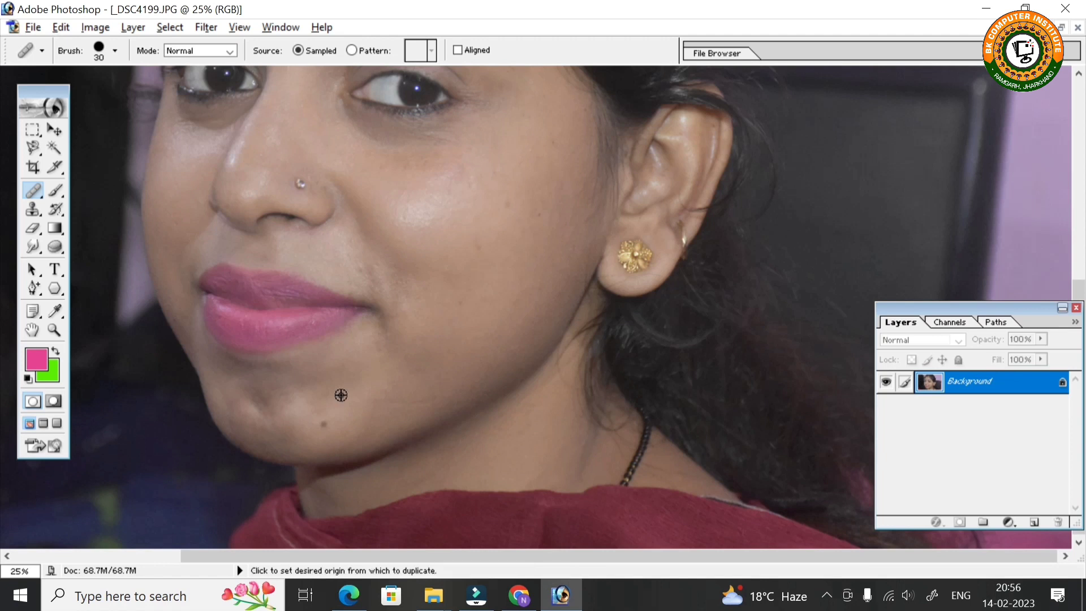
left_click(341, 395, "alt")
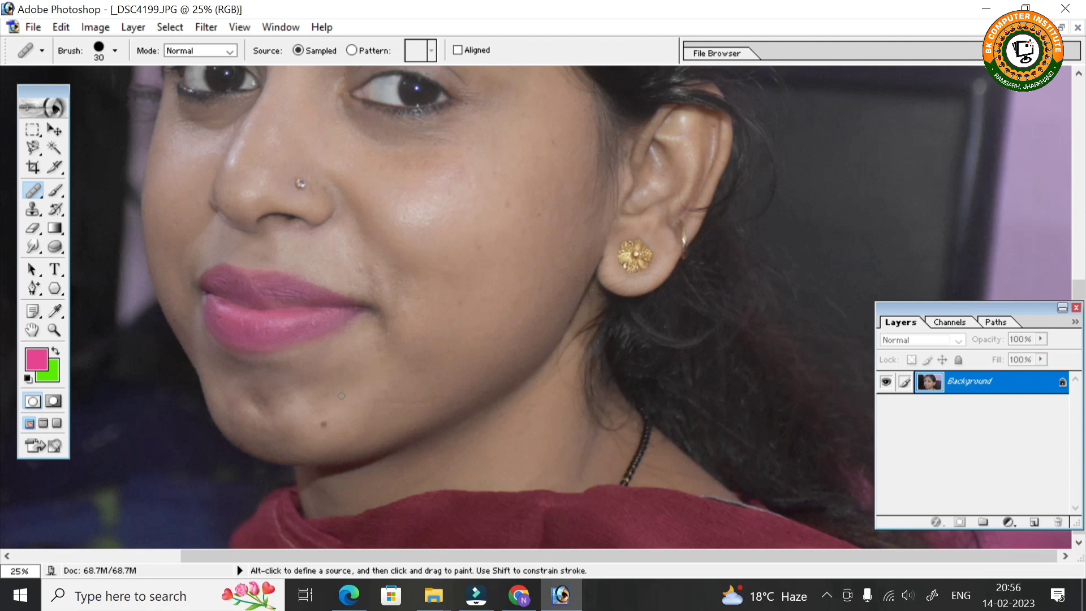
Step: Enlarge the healing brush diameter from 77 px to 123 px and close the brush popup
left_click(115, 51)
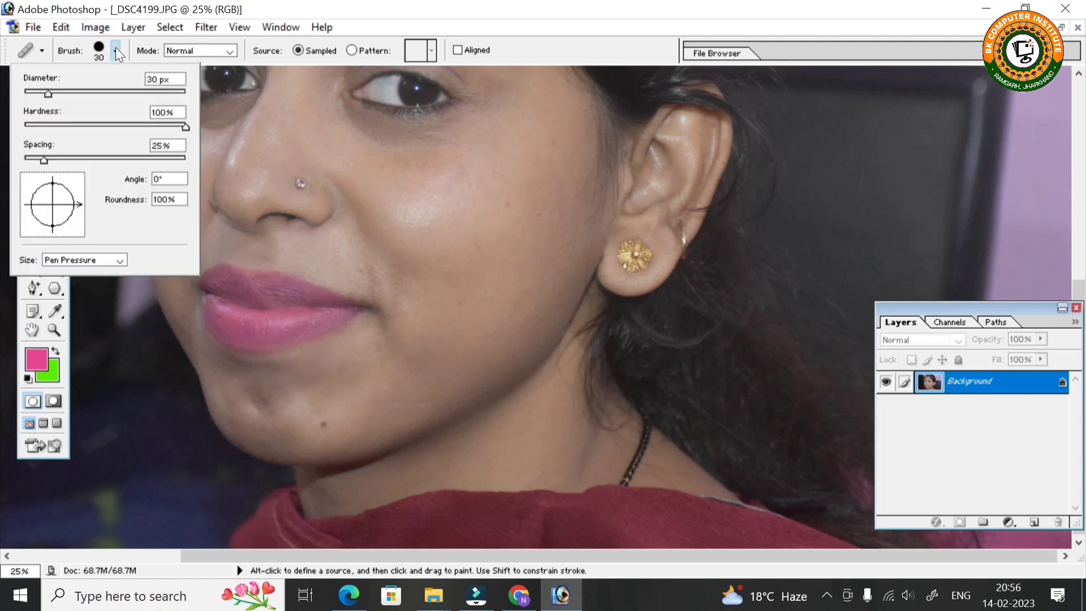
left_click(85, 91)
left_click(114, 93)
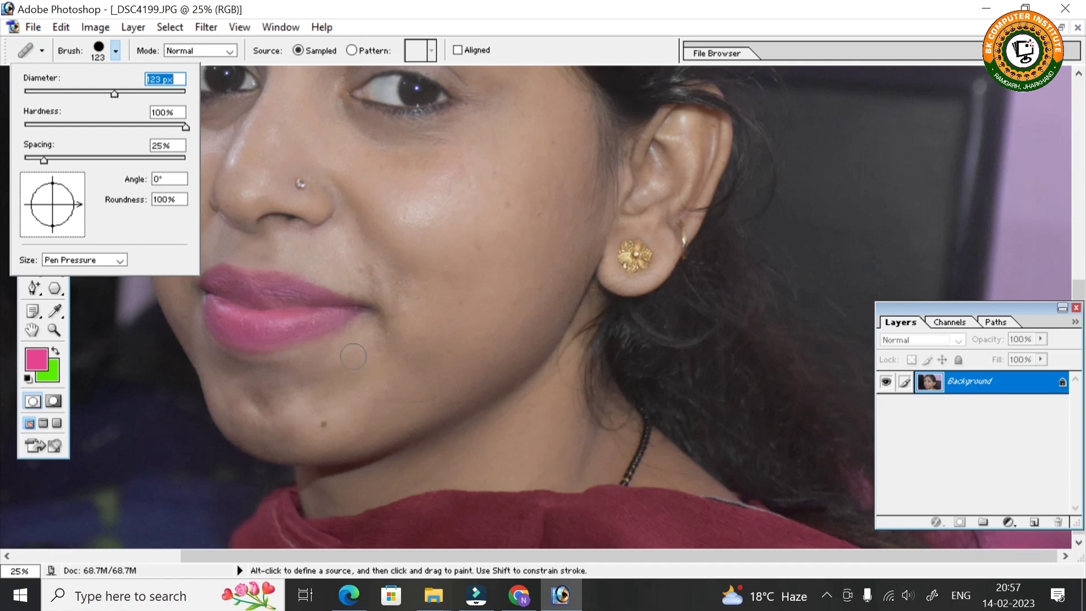
left_click(330, 421)
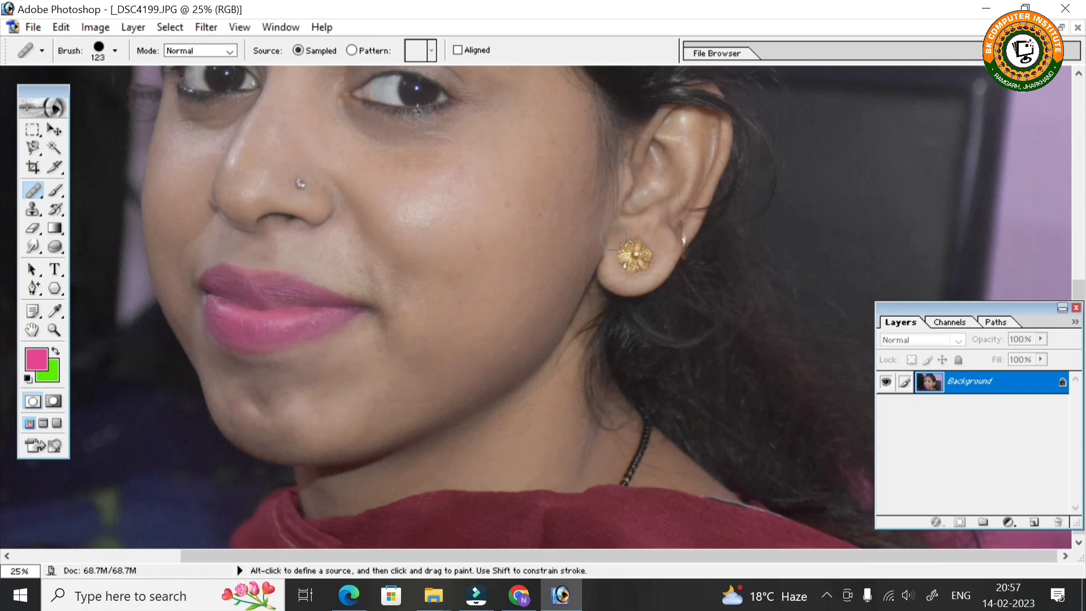
scroll(309, 176, "up", 2)
scroll(638, 216, "up", 2)
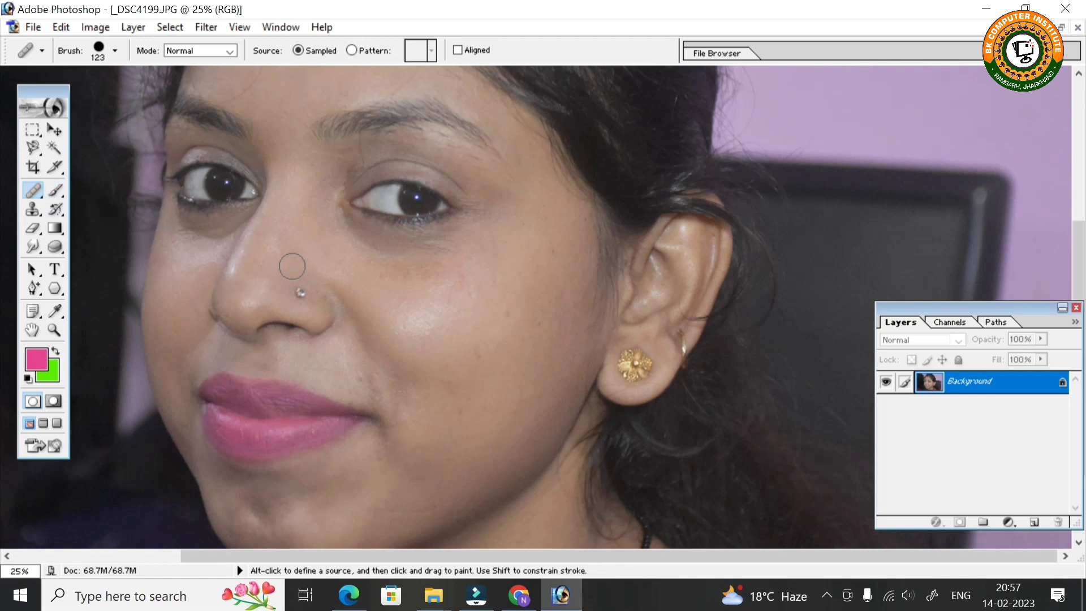
Step: Sample clean skin above the nose and heal the nose stud away
key("alt")
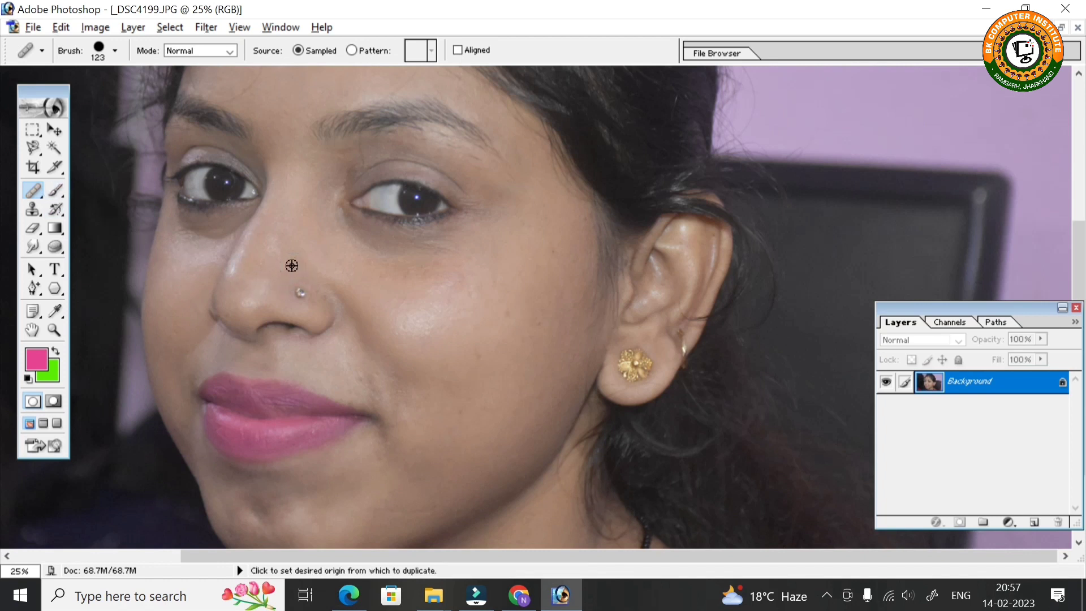
left_click(291, 266, "alt")
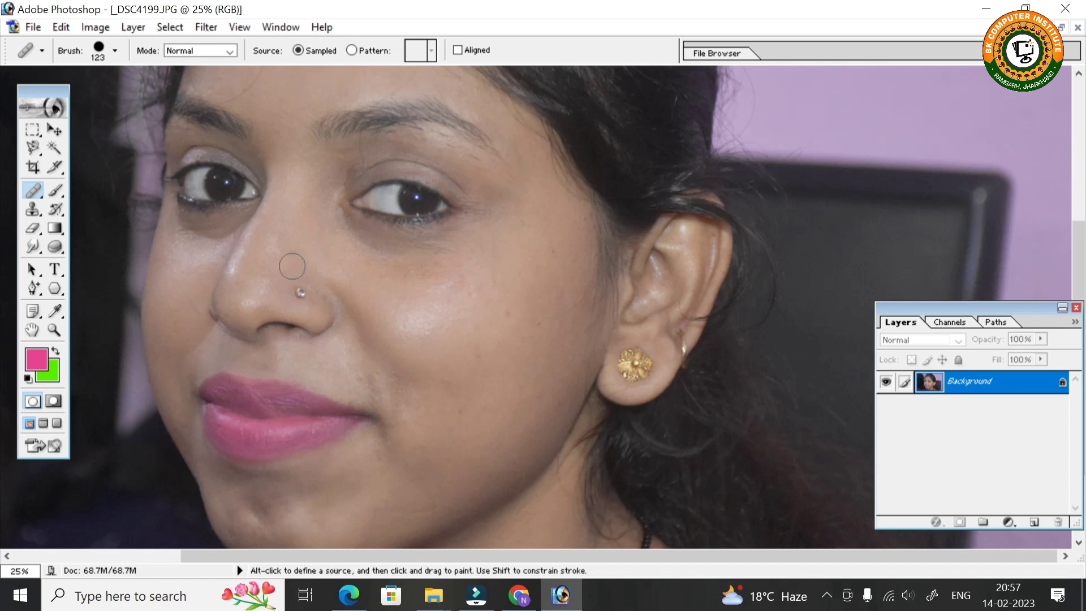
left_click(301, 292)
Step: Heal the nine small blemishes and spots across her cheek
left_click(491, 320)
left_click(405, 292)
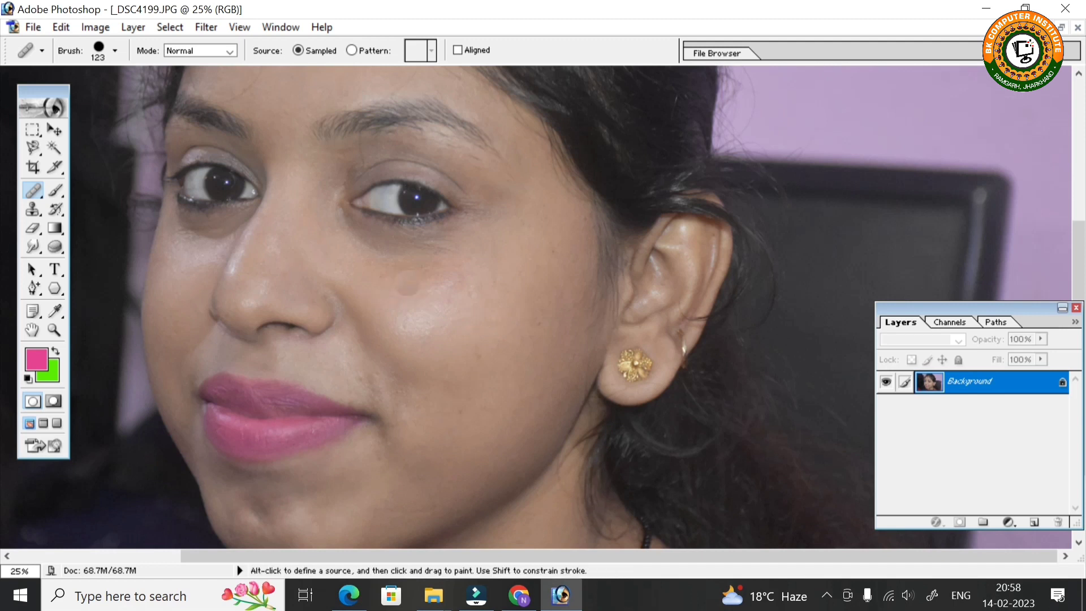
left_click(352, 301)
left_click(397, 351)
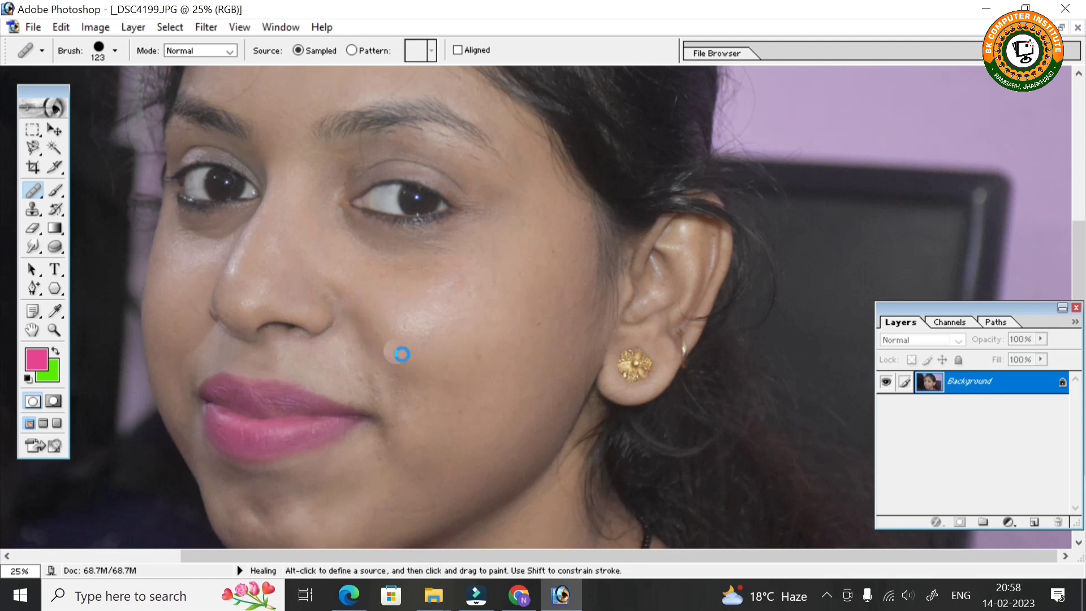
left_click(444, 394)
left_click(526, 401)
left_click(560, 367)
left_click(538, 330)
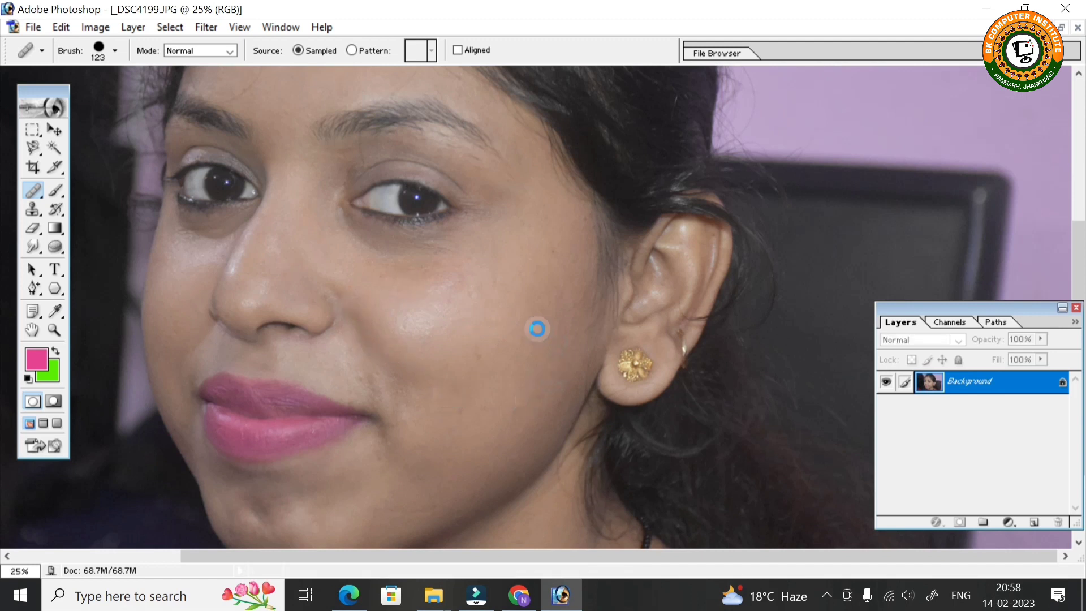
left_click(547, 278)
Step: Heal the gold flower earring away, resampling cheek skin as the source
left_click(558, 256)
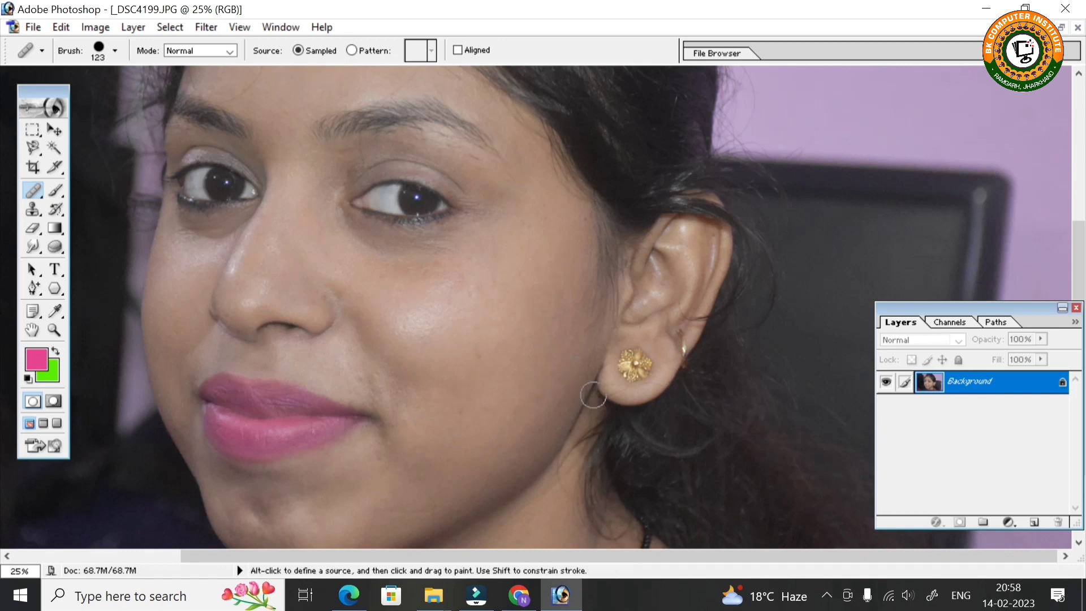
left_click(629, 364)
left_click(617, 362)
key("alt")
left_click(460, 330, "alt")
mouse_move(633, 380)
left_mouse_down()
mouse_move(626, 356)
mouse_move(635, 375)
mouse_move(646, 371)
left_mouse_up()
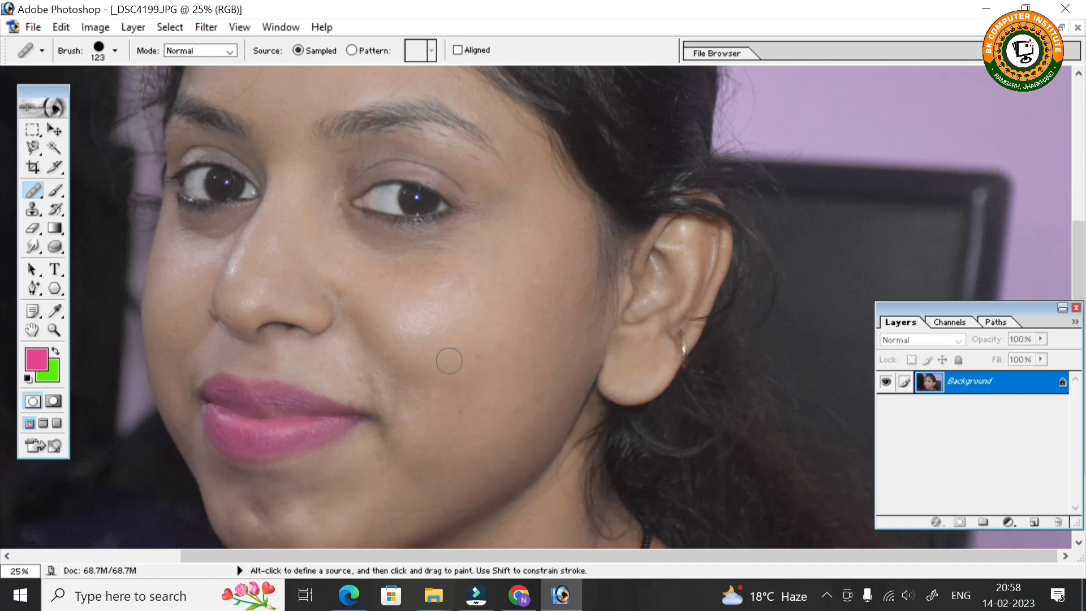
Step: Heal the dark mark near the eyebrow and the skin beneath it
scroll(447, 361, "down", 2)
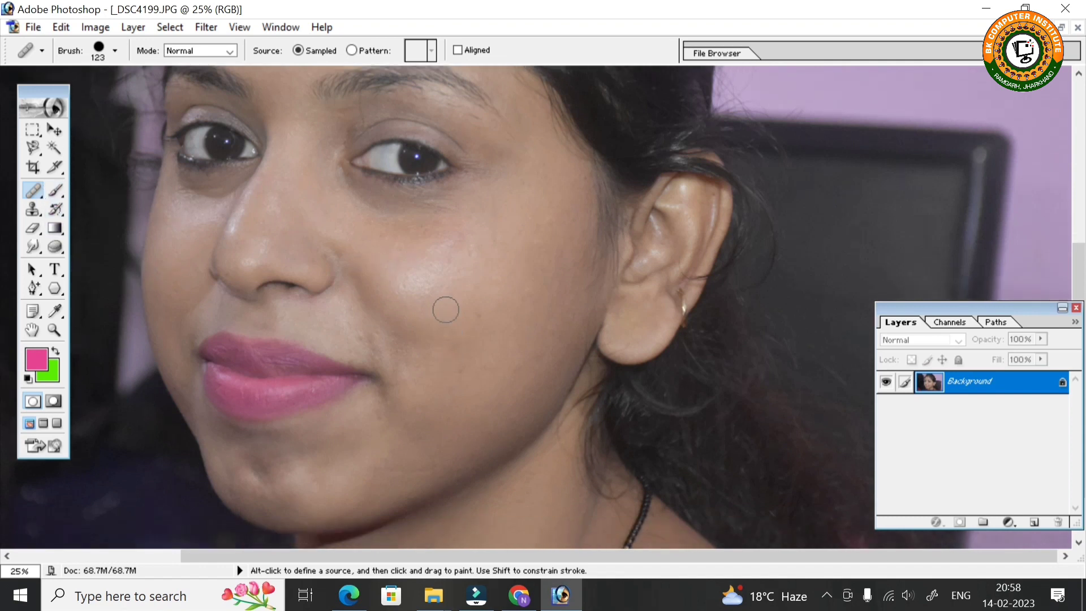
scroll(447, 305, "down", 3)
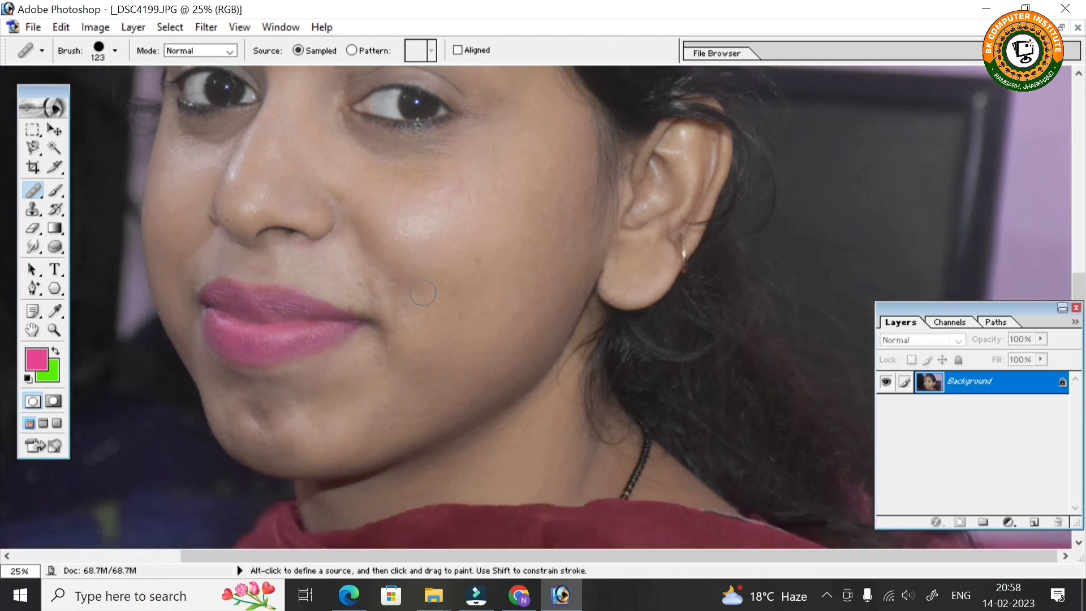
scroll(447, 350, "up", 1)
scroll(405, 337, "up", 5)
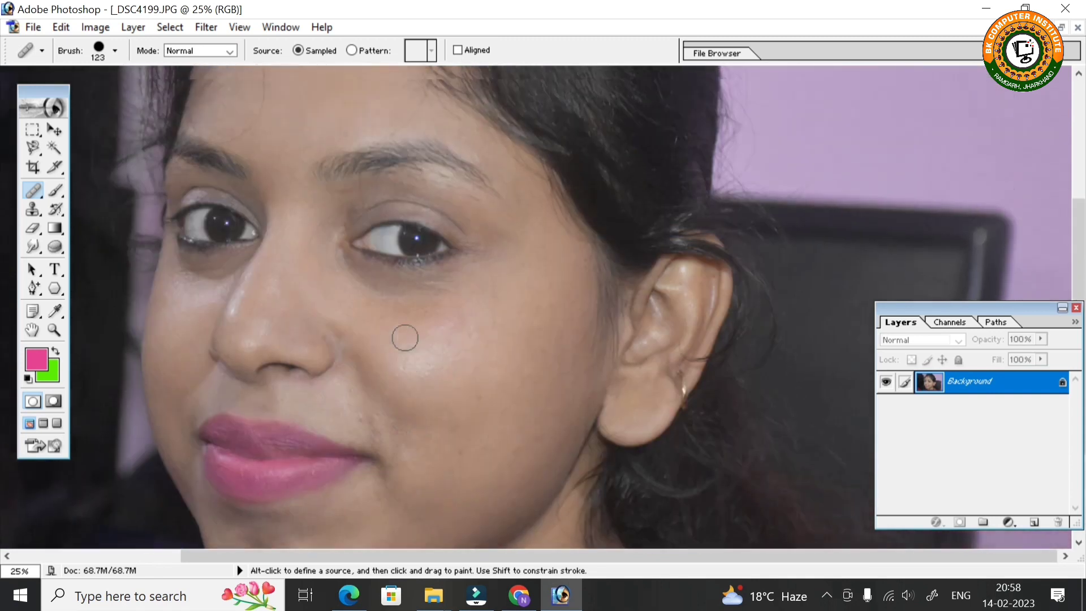
scroll(405, 338, "up", 2)
scroll(405, 339, "up", 1)
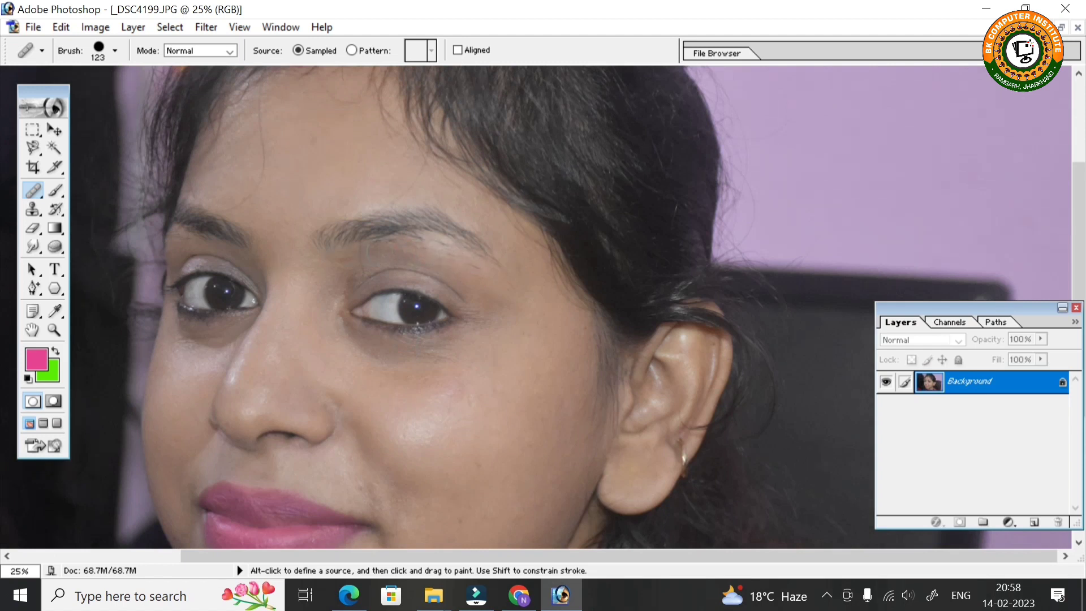
left_click(475, 267)
left_click_drag(460, 263, 434, 252)
Step: Resample skin near the eyebrow and heal the spots under it and by the eye corner
key("alt")
left_click(478, 277, "alt")
left_click_drag(444, 263, 424, 249)
left_click(465, 267)
left_click(486, 280)
left_click(415, 249)
left_click(365, 256)
left_click(346, 265)
left_click(357, 265)
Step: Heal the spots above the eyebrow and along its outer end
left_click(406, 199)
left_click(444, 206)
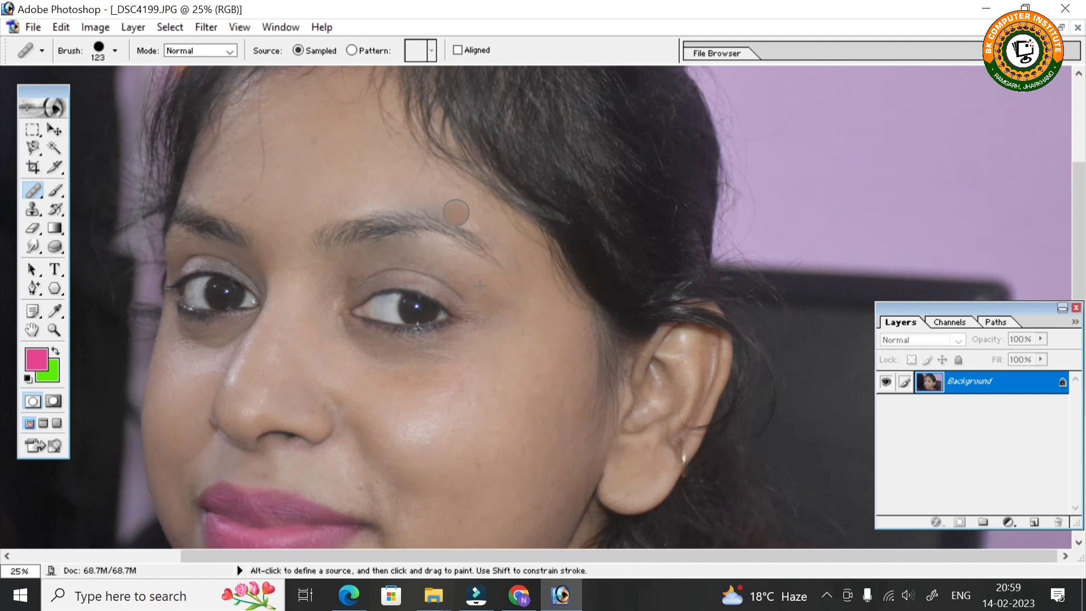
left_click_drag(444, 205, 487, 229)
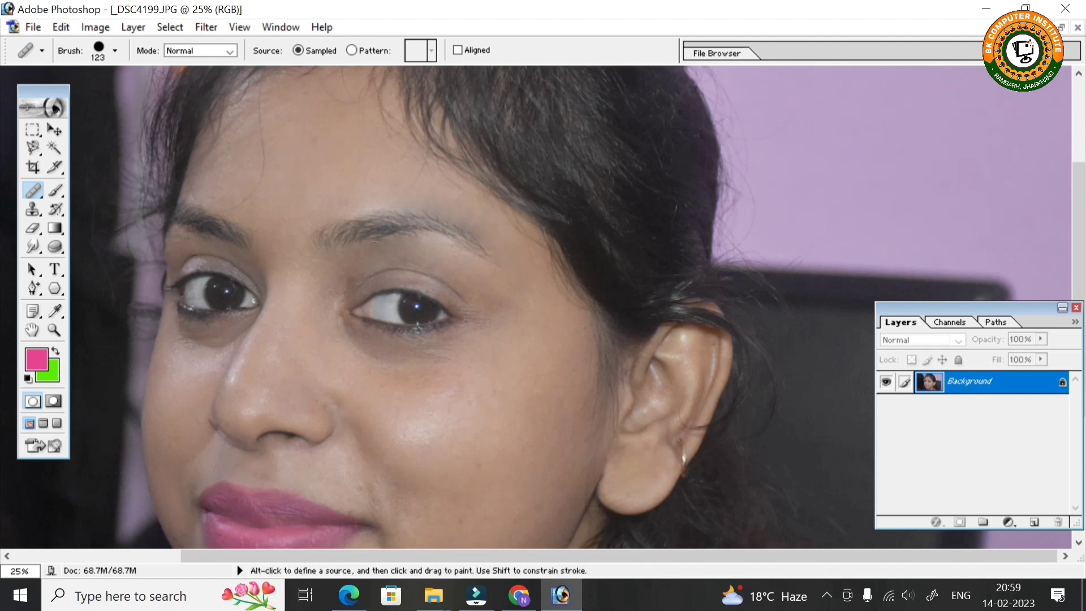
scroll(514, 318, "down", 2)
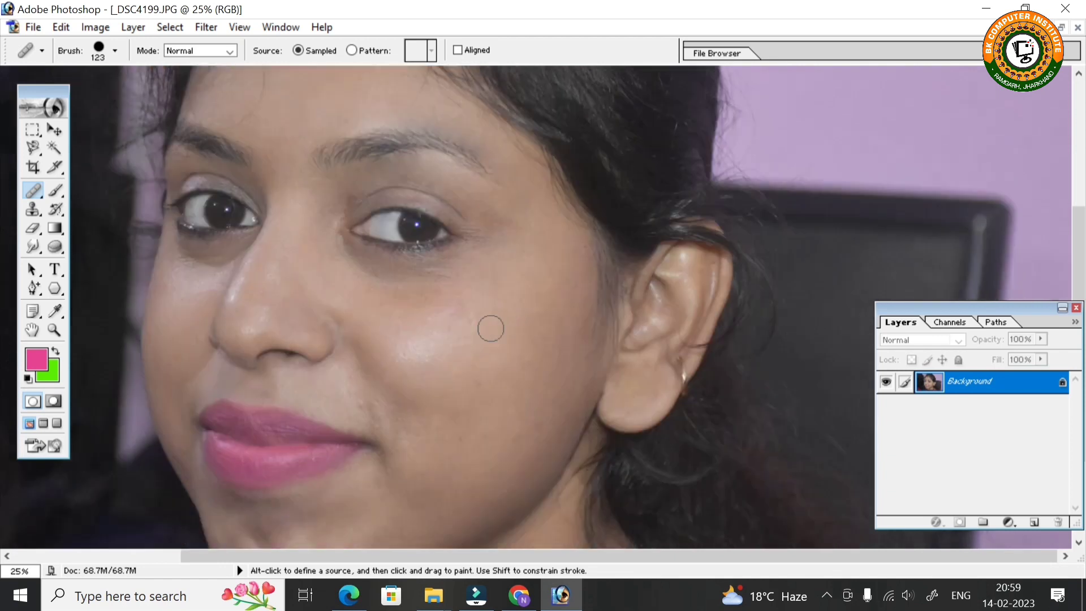
scroll(453, 352, "down", 1)
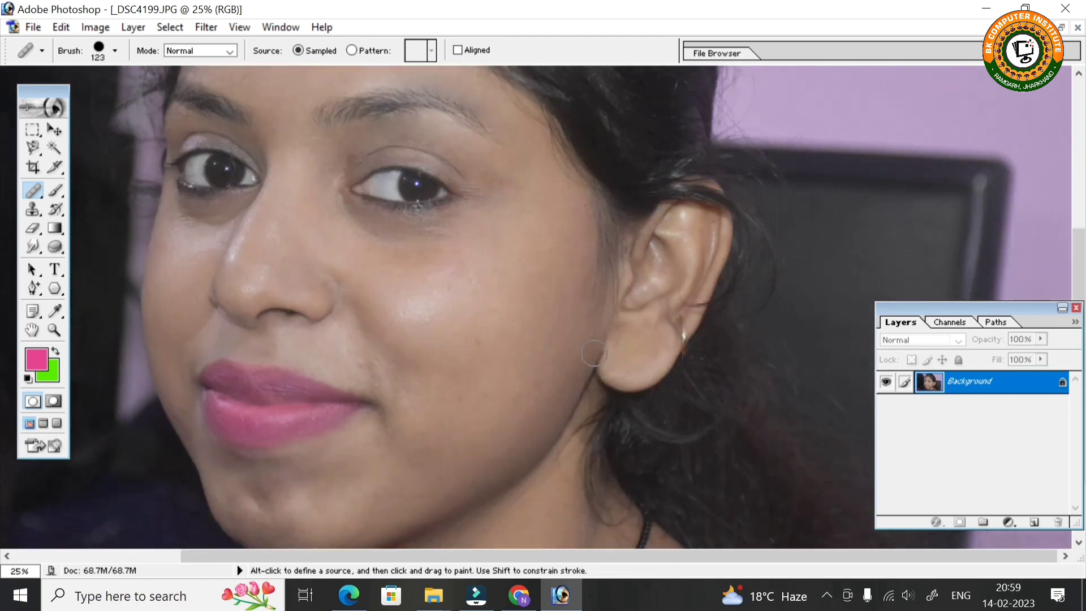
scroll(419, 284, "down", 2)
scroll(384, 408, "down", 1)
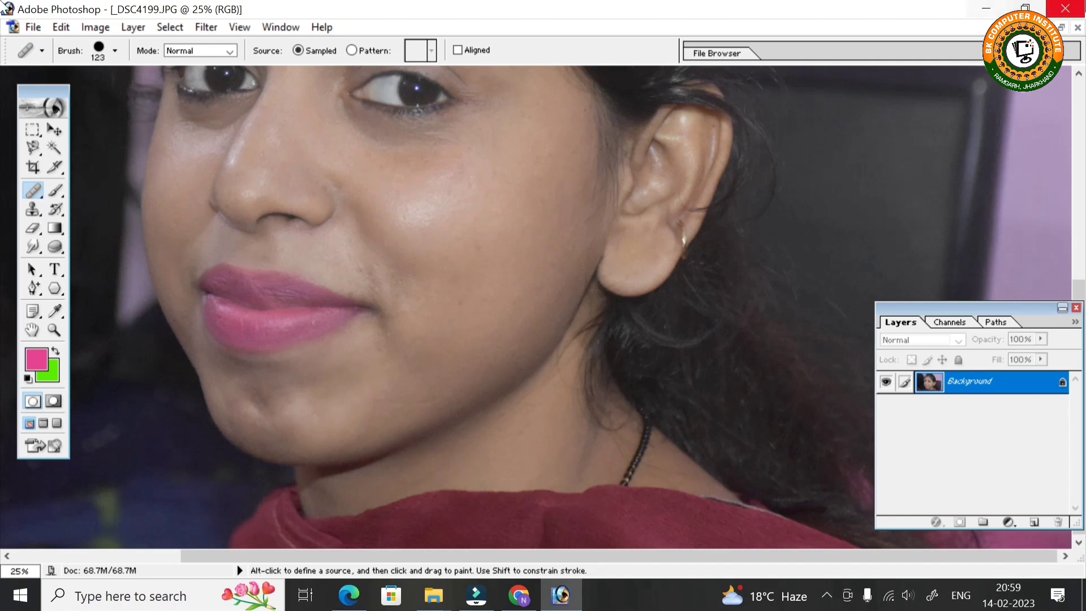
Step: Minimize _DSC4199, restore maxresdefault.jpg and the saree portrait, moving the portrait window left
left_click(1046, 27)
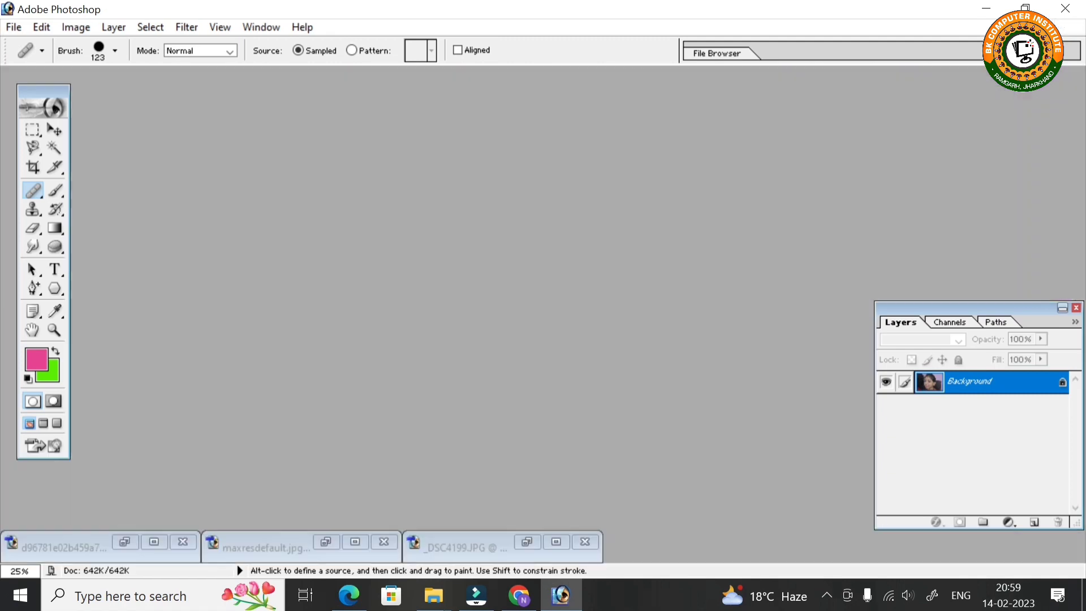
double_click(294, 546)
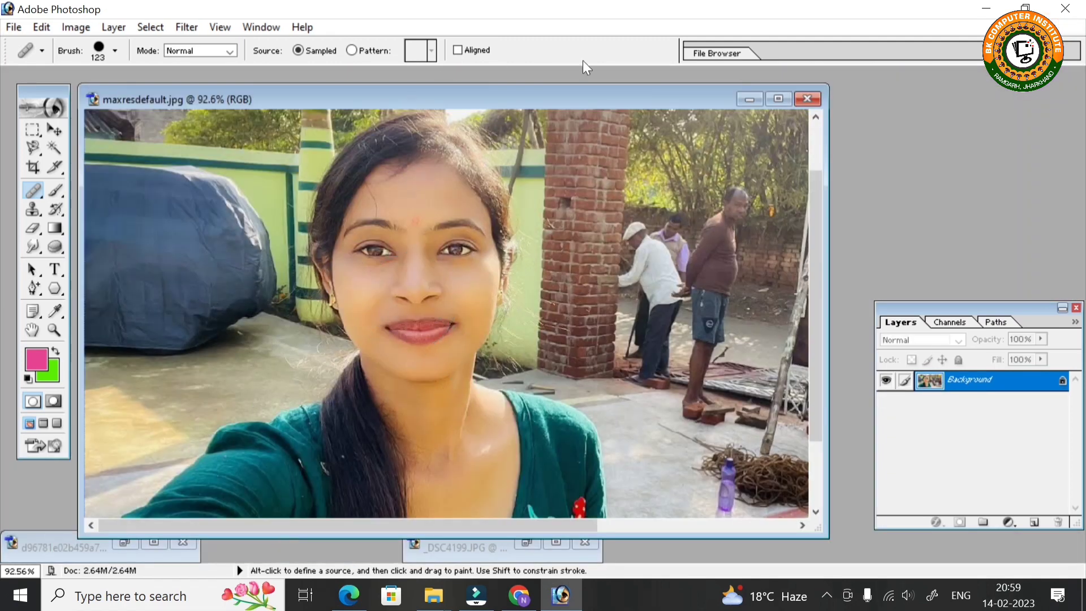
double_click(30, 544)
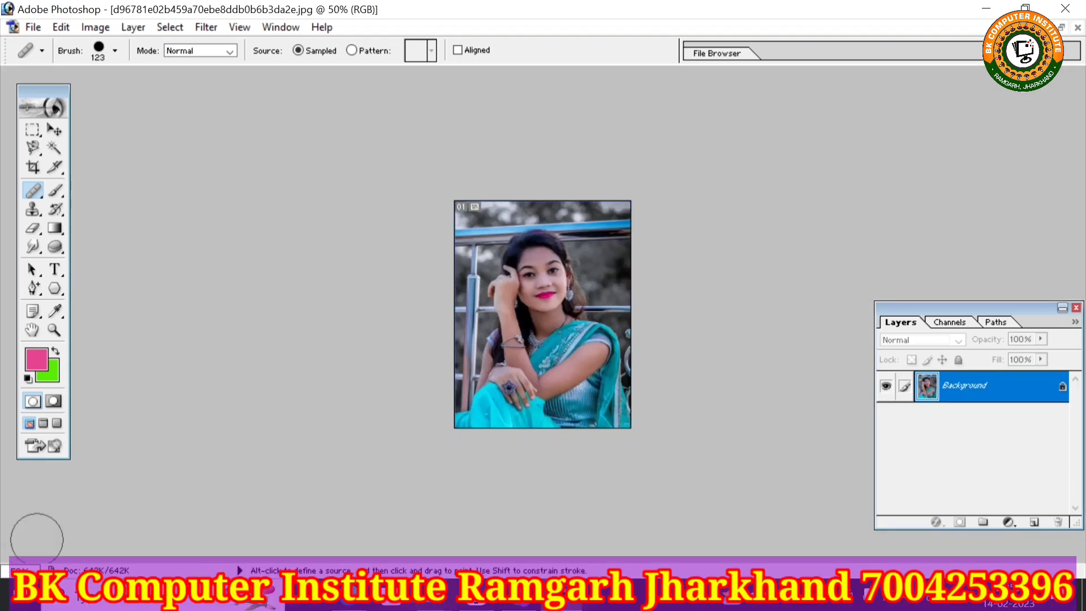
left_click(1061, 27)
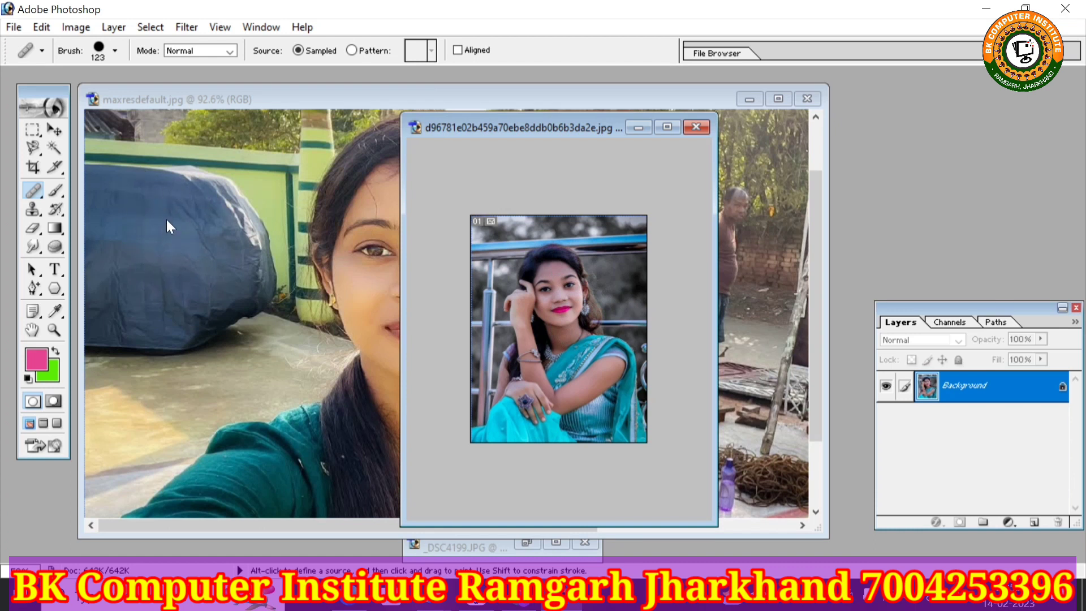
mouse_move(513, 126)
left_mouse_down()
mouse_move(679, 108)
mouse_move(691, 97)
mouse_move(642, 136)
mouse_move(172, 143)
left_mouse_up()
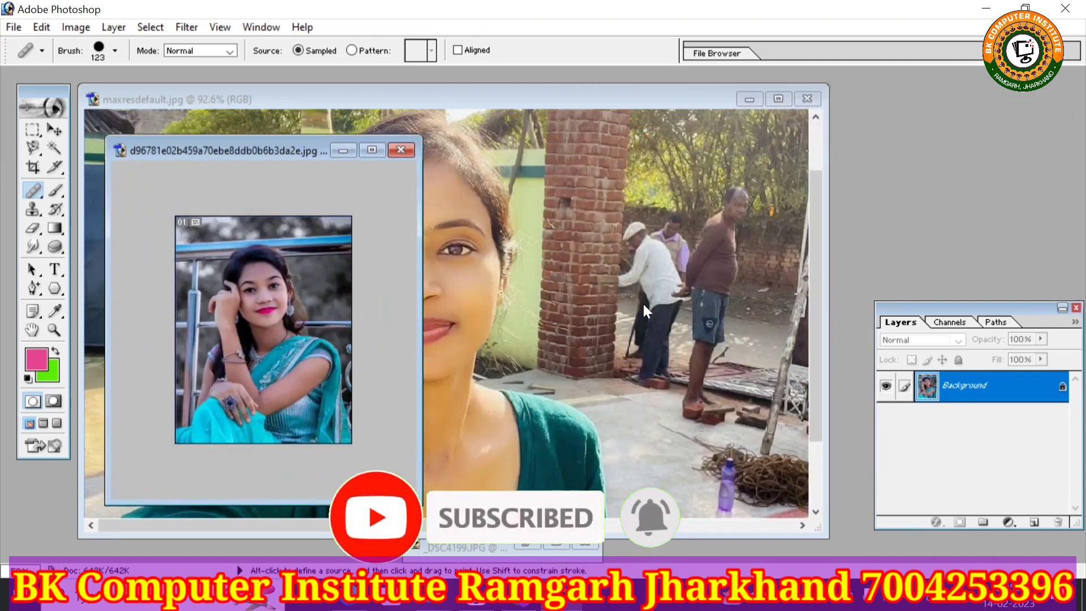
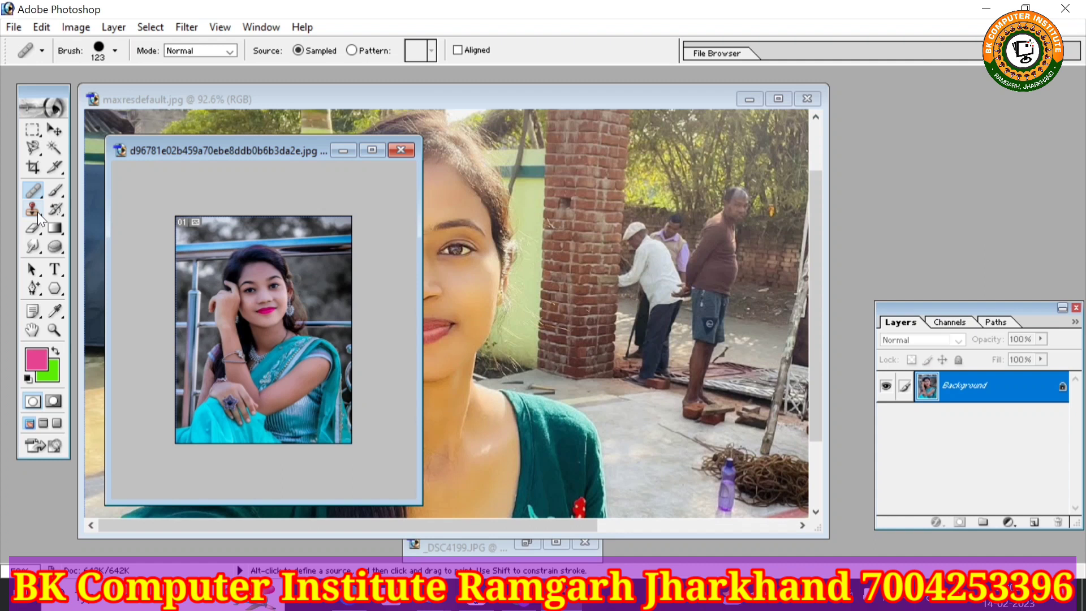
Step: Select the Clone Stamp Tool from the stamp tool flyout
left_click(37, 212)
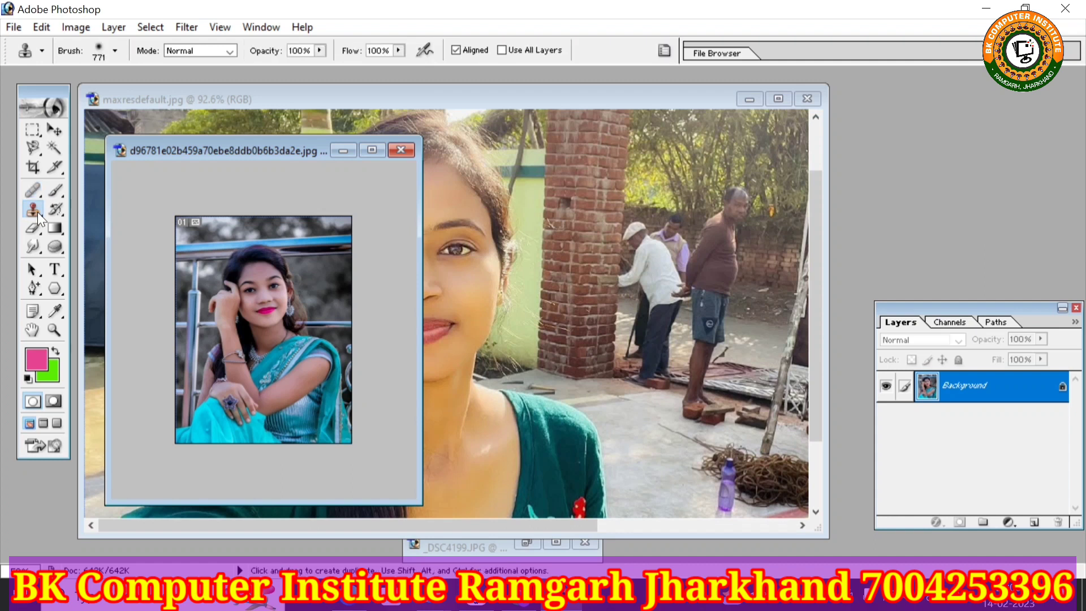
right_click(37, 212)
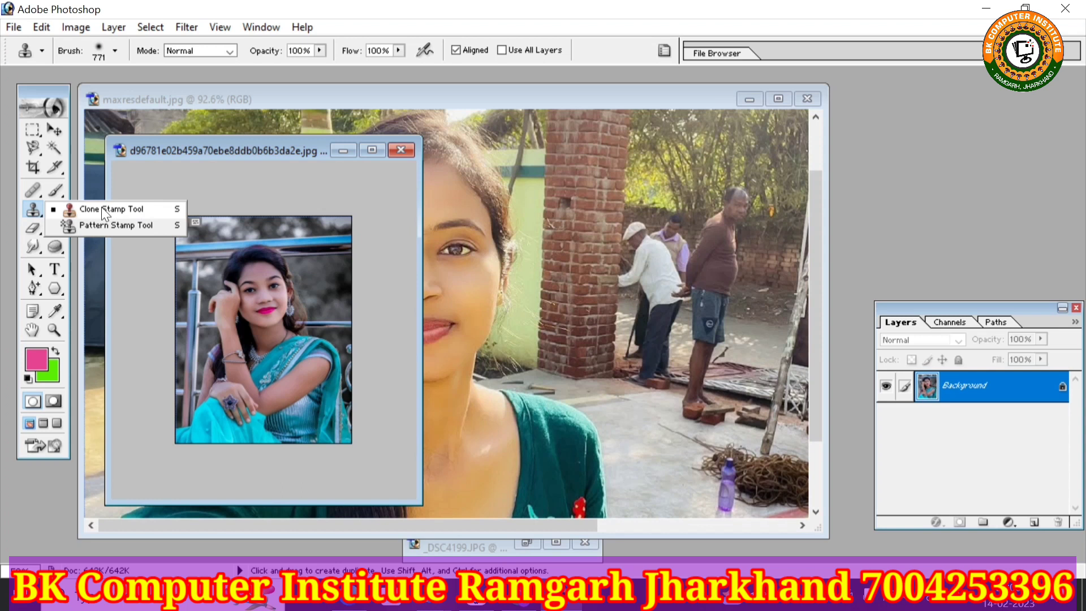
left_click(102, 210)
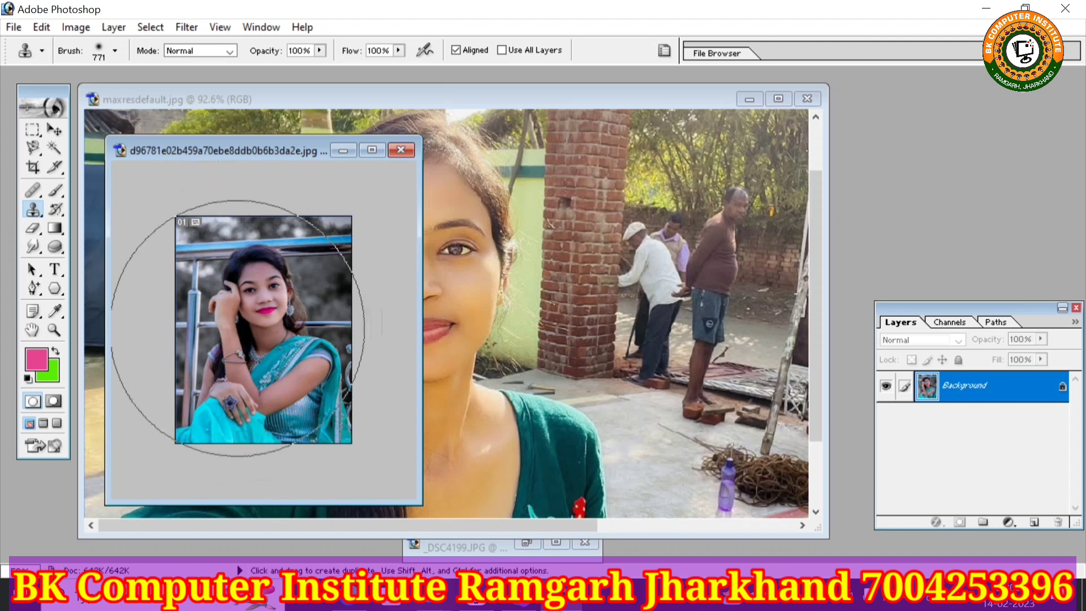
Step: Set the clone brush Master Diameter to 145 px and undo the smeared test stroke on the face
left_click(97, 48)
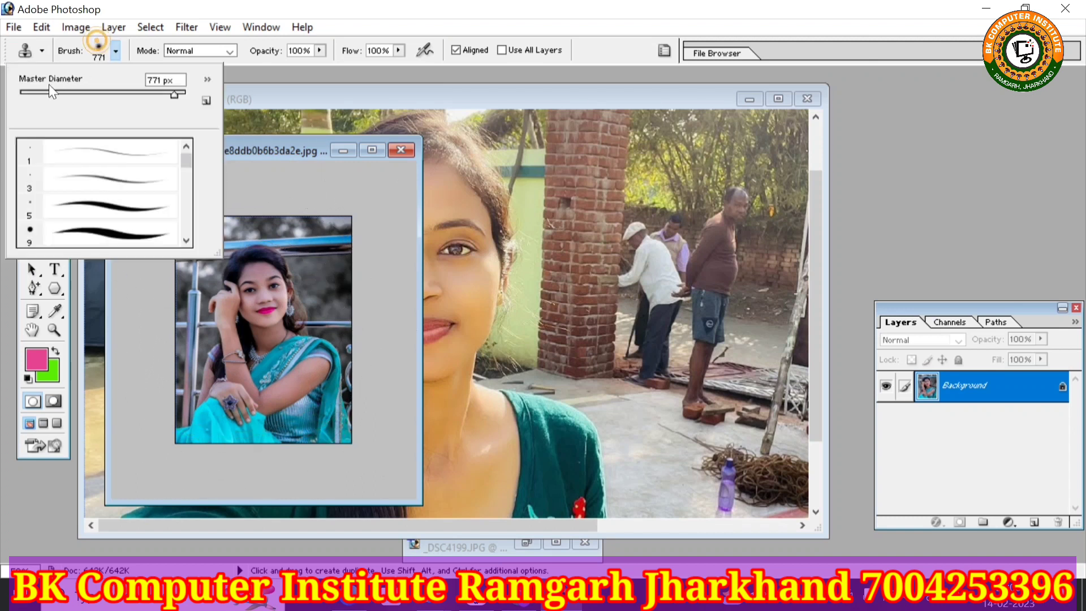
left_click_drag(48, 92, 42, 92)
left_click(266, 298)
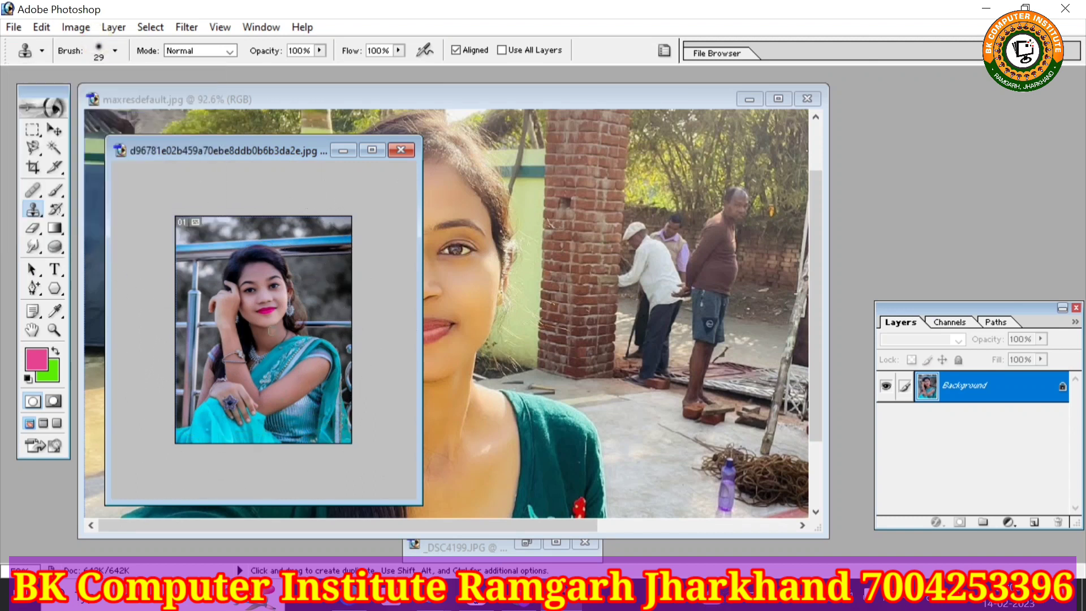
left_click(106, 49)
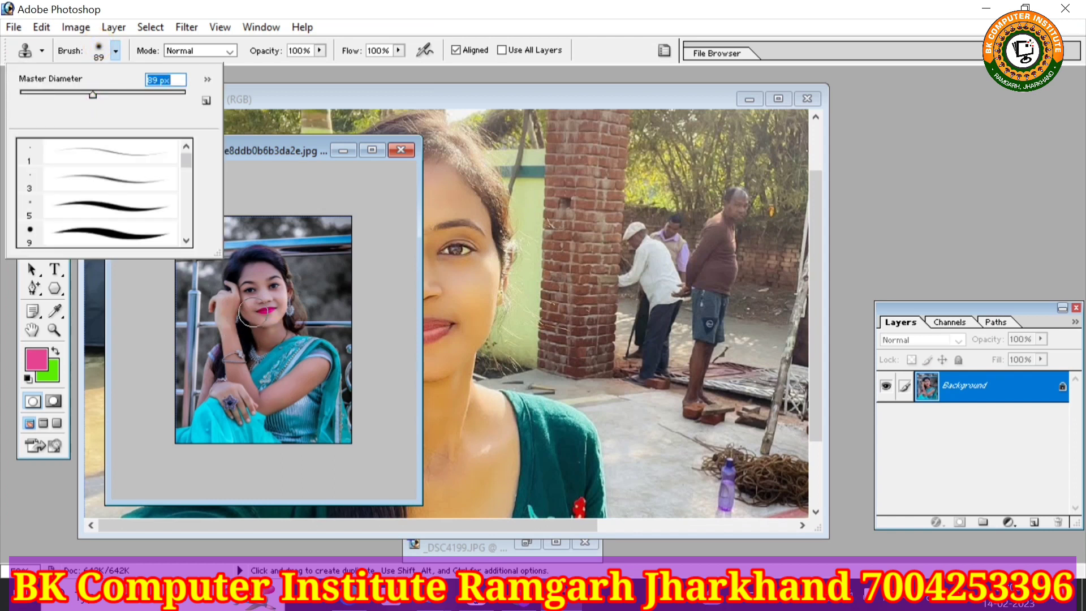
left_click(121, 92)
left_click(262, 314)
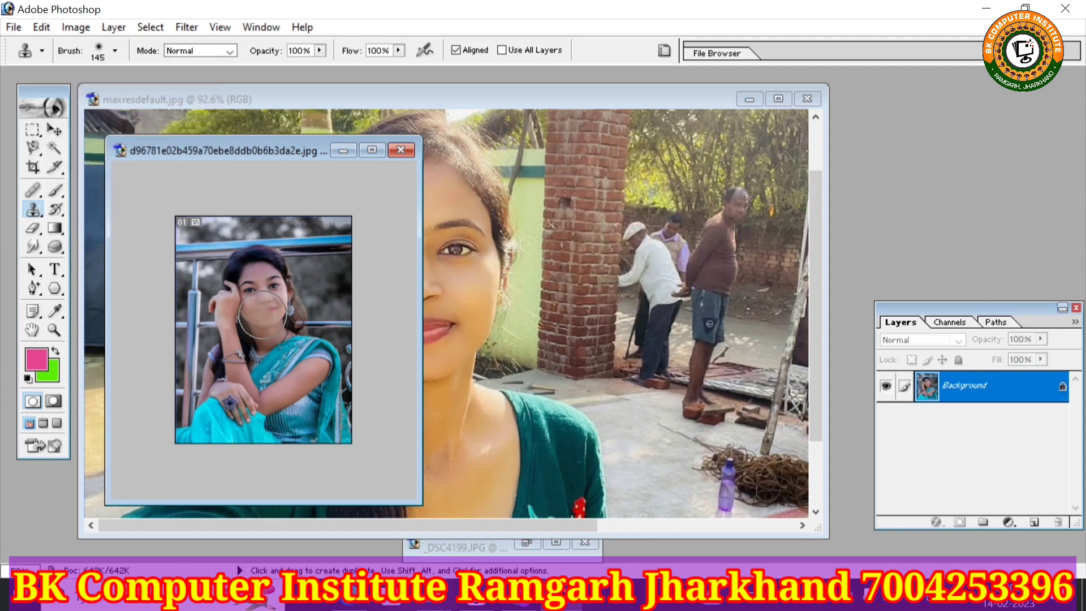
key("ctrl+z")
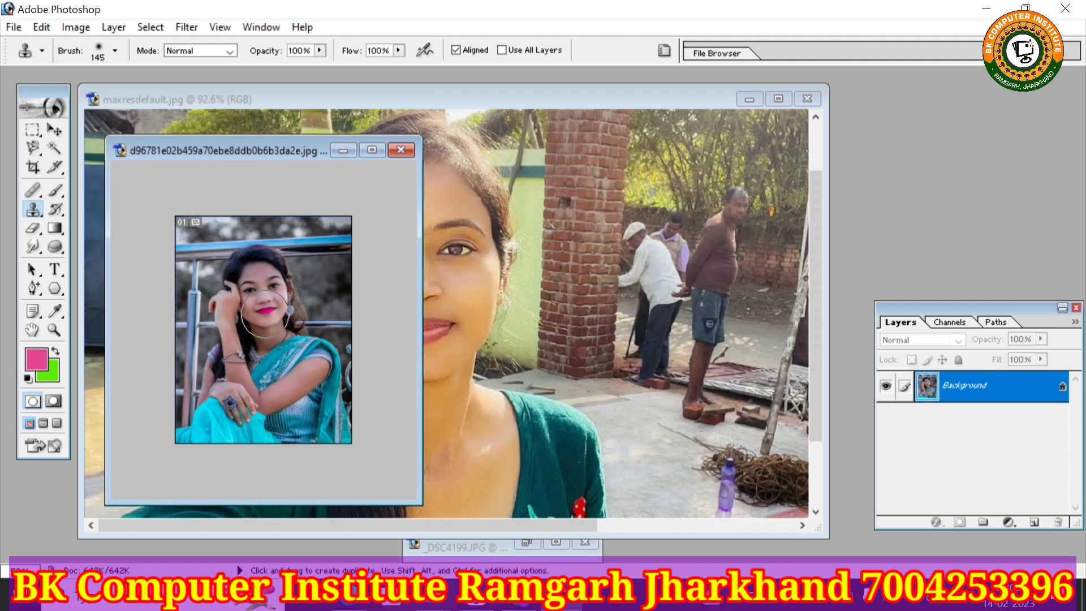
key("alt")
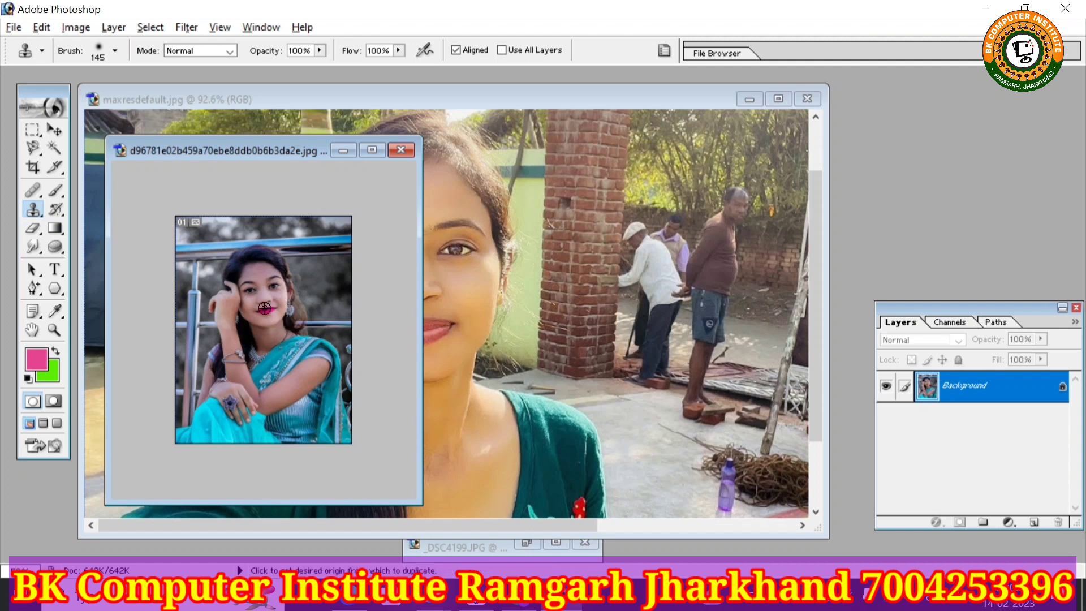
Step: Clone the teal-saree girl over the men beside the brick pillar in the selfie
left_click(343, 150)
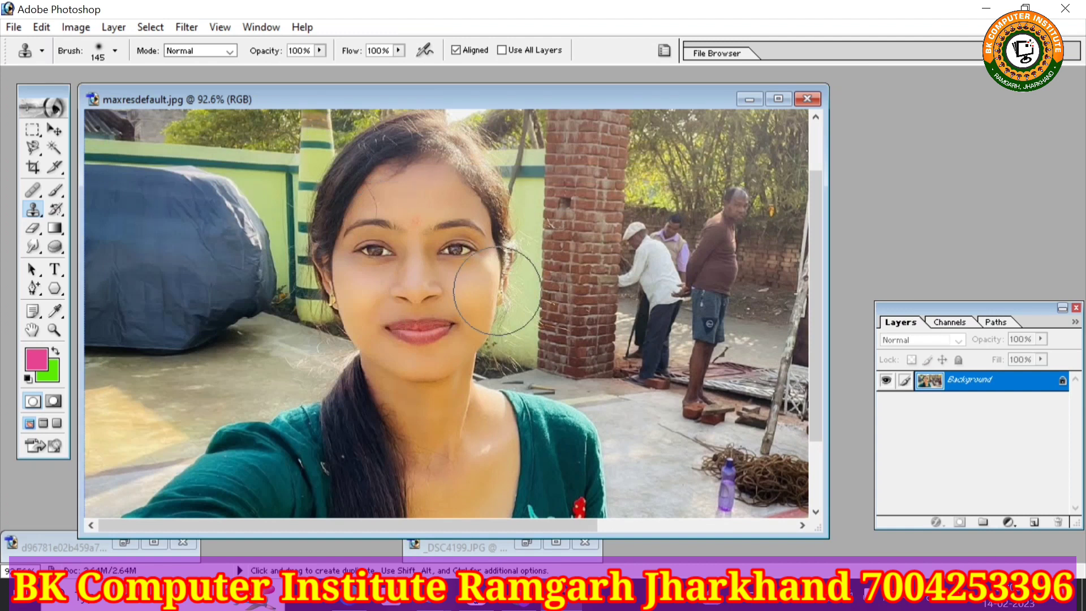
mouse_move(673, 209)
left_mouse_down()
mouse_move(672, 180)
mouse_move(596, 205)
mouse_move(670, 324)
mouse_move(687, 192)
mouse_move(558, 207)
mouse_move(650, 377)
mouse_move(655, 422)
mouse_move(681, 435)
mouse_move(729, 351)
mouse_move(726, 266)
mouse_move(744, 237)
mouse_move(732, 145)
mouse_move(774, 209)
mouse_move(783, 316)
mouse_move(740, 419)
left_mouse_up()
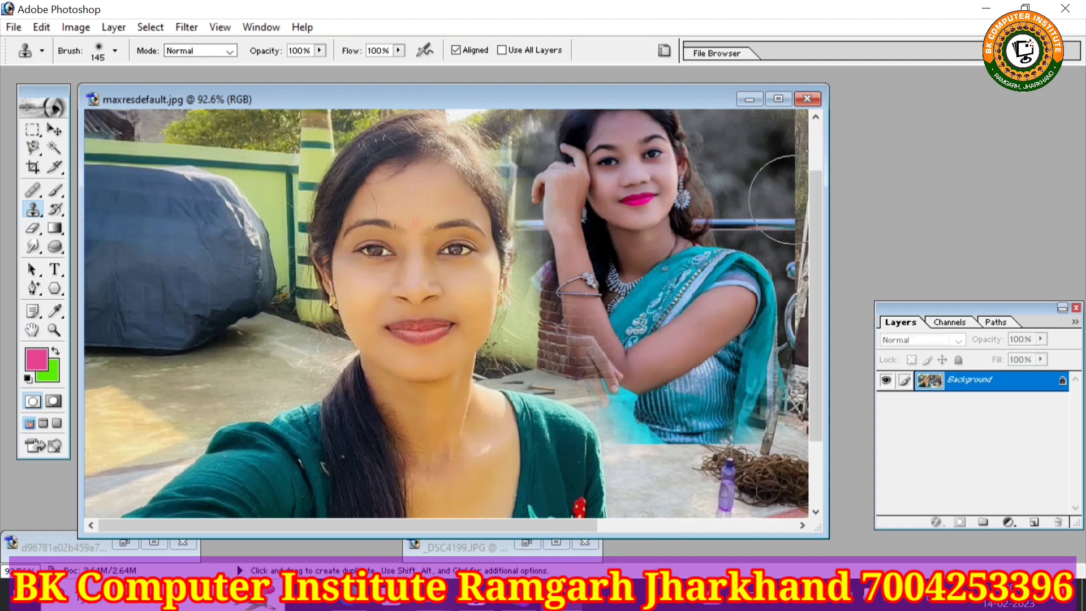
left_click(32, 130)
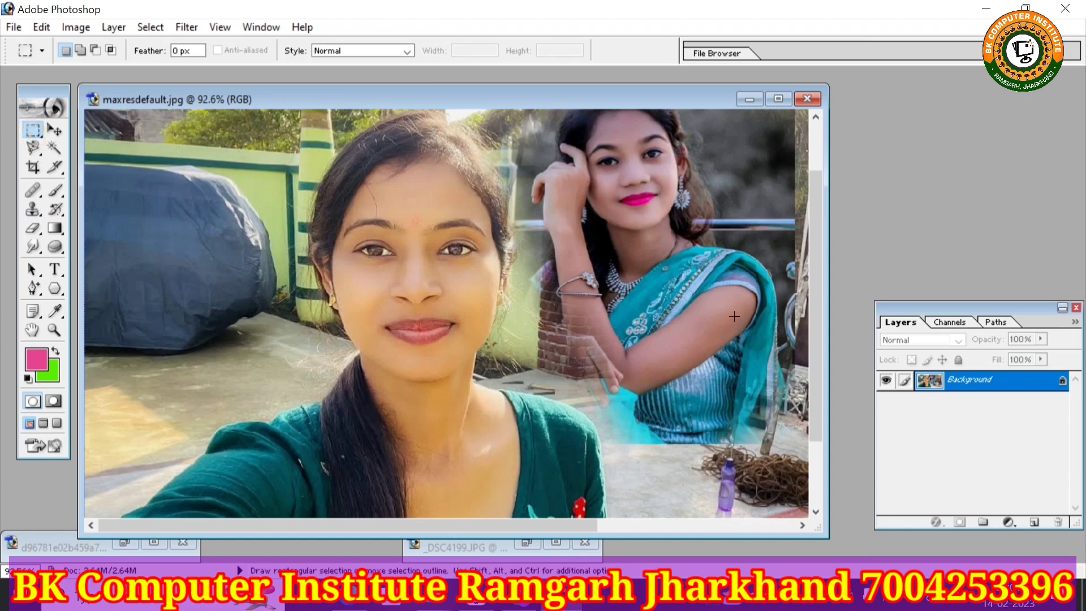
Step: Maximize the composite selfie and zoom to 300%, then back to 100%, to inspect it
scroll(734, 316, "up", 2)
scroll(628, 377, "up", 3)
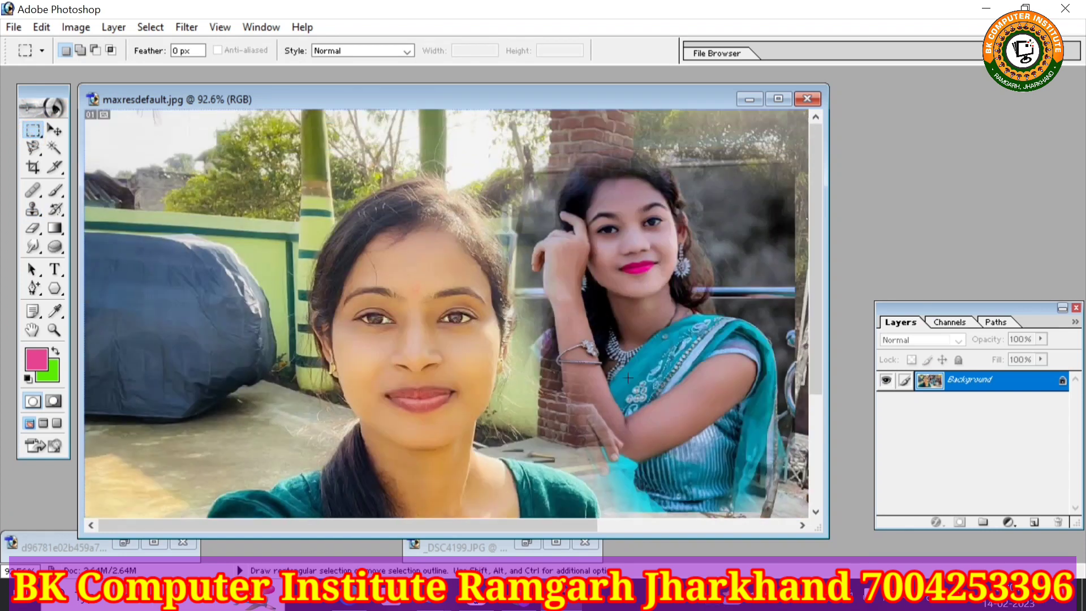
left_click(777, 99)
key("ctrl+plus")
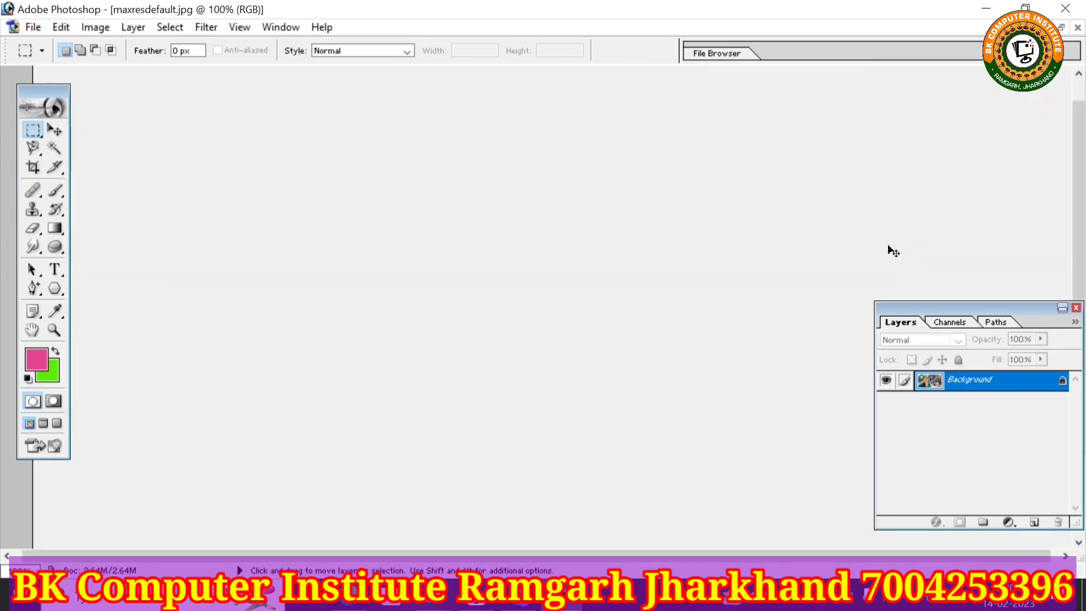
key("ctrl+plus")
key("ctrl+plus")
scroll(861, 233, "down", 2)
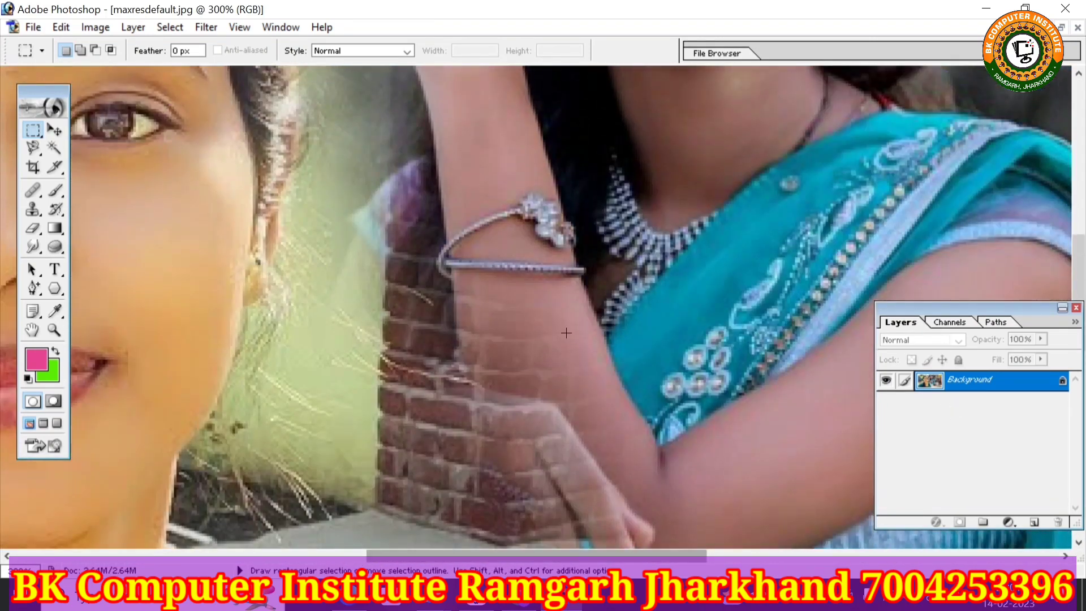
scroll(536, 306, "up", 2)
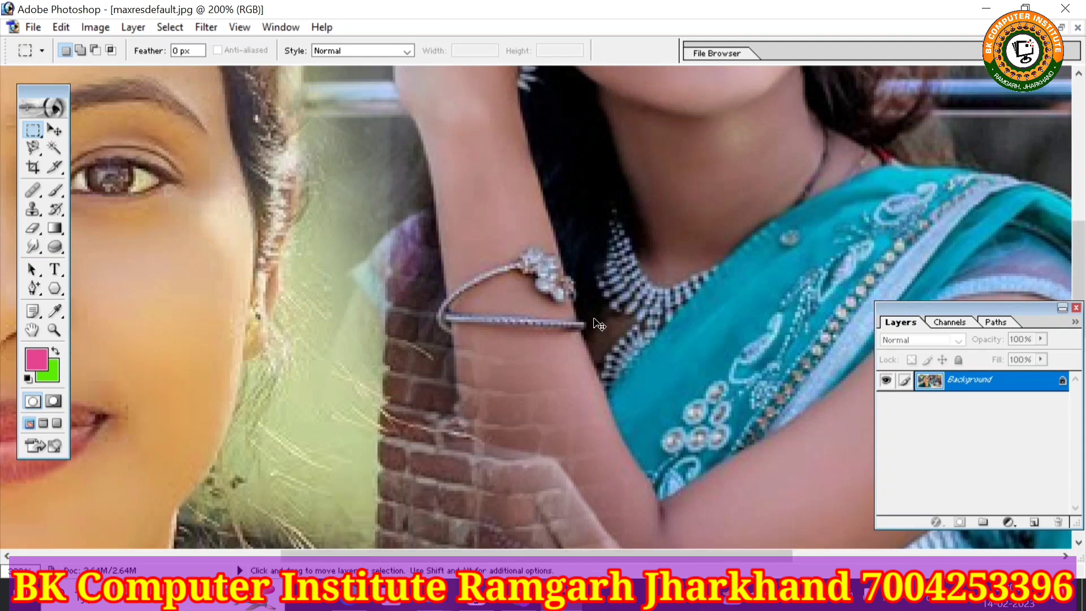
key("ctrl+minus")
key("ctrl+minus")
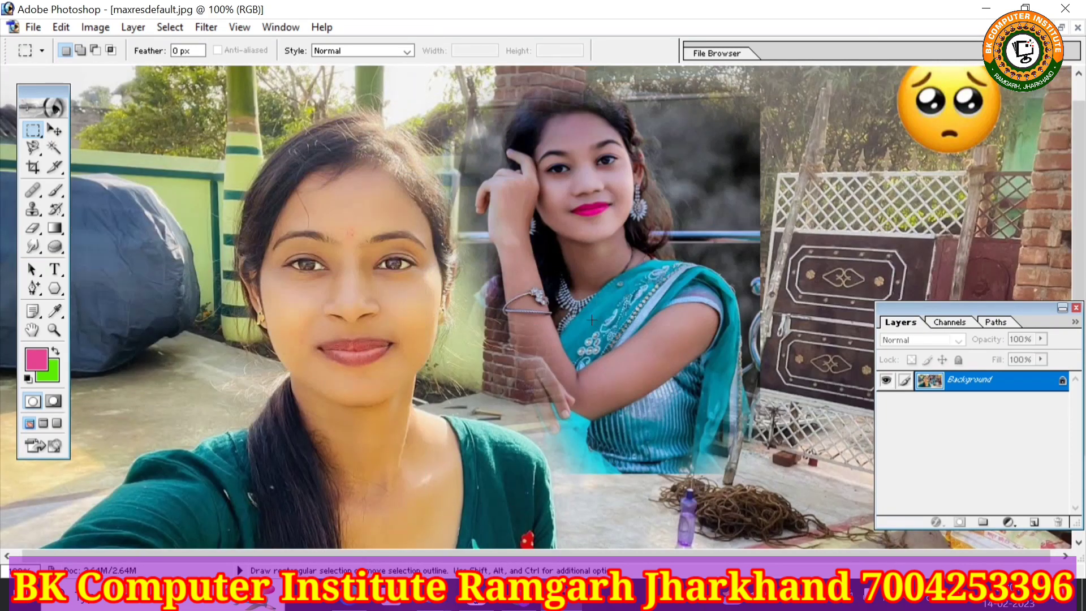
scroll(592, 320, "up", 2)
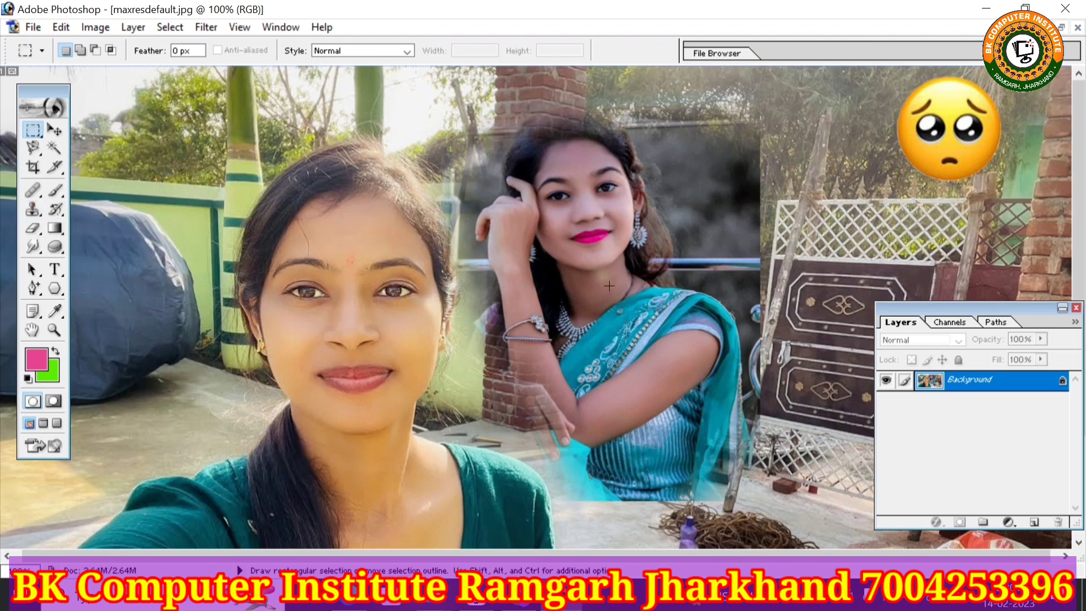
scroll(609, 286, "down", 5)
scroll(650, 255, "down", 3)
scroll(718, 197, "up", 3)
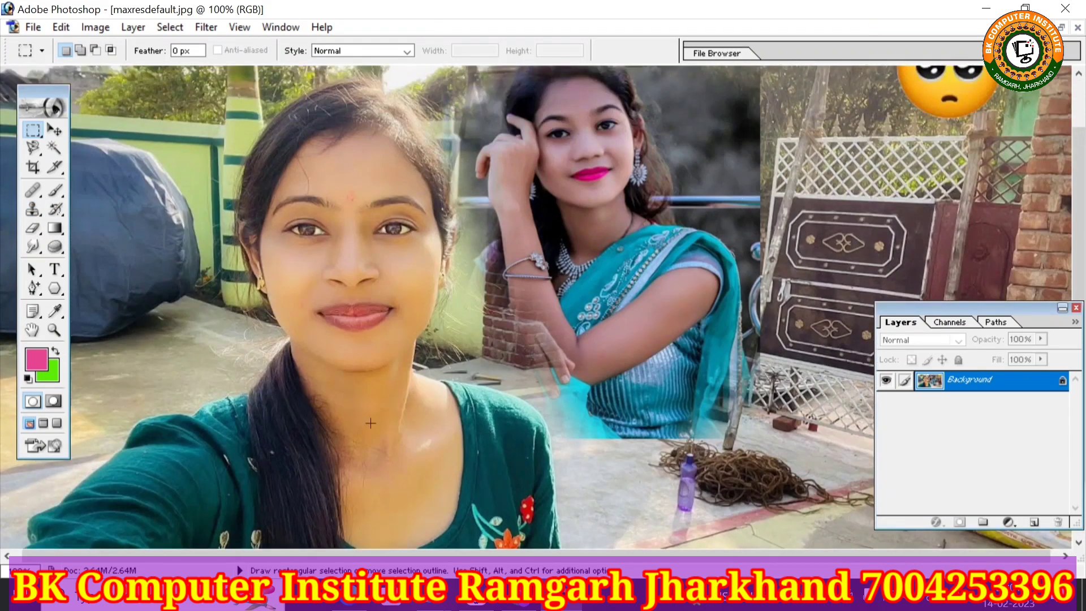
Step: Close _DSC4199.JPG without saving and return the composite to a floating window
left_click(1062, 29)
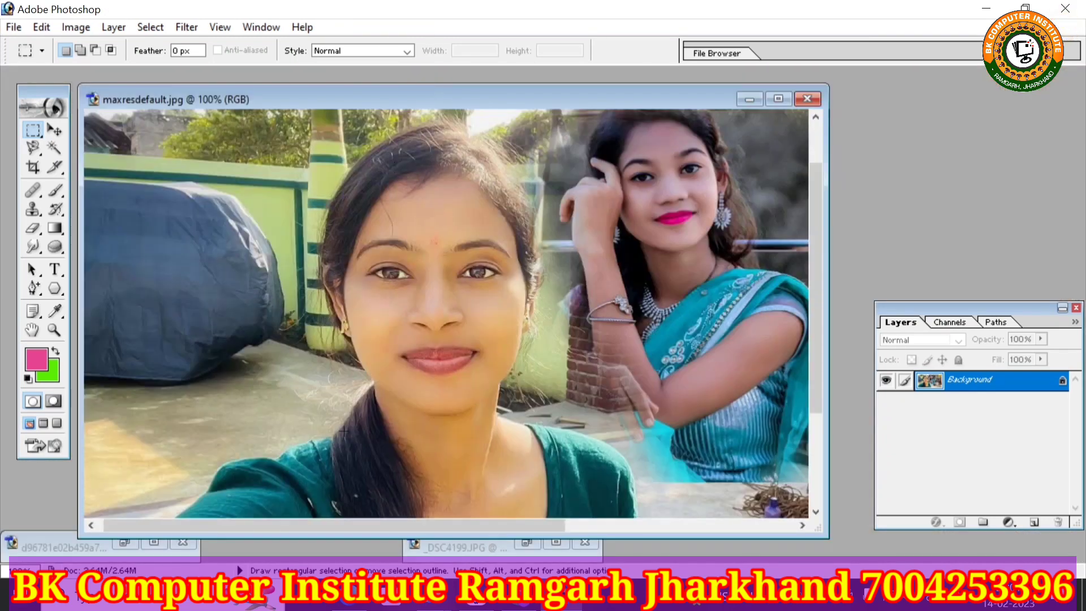
double_click(447, 547)
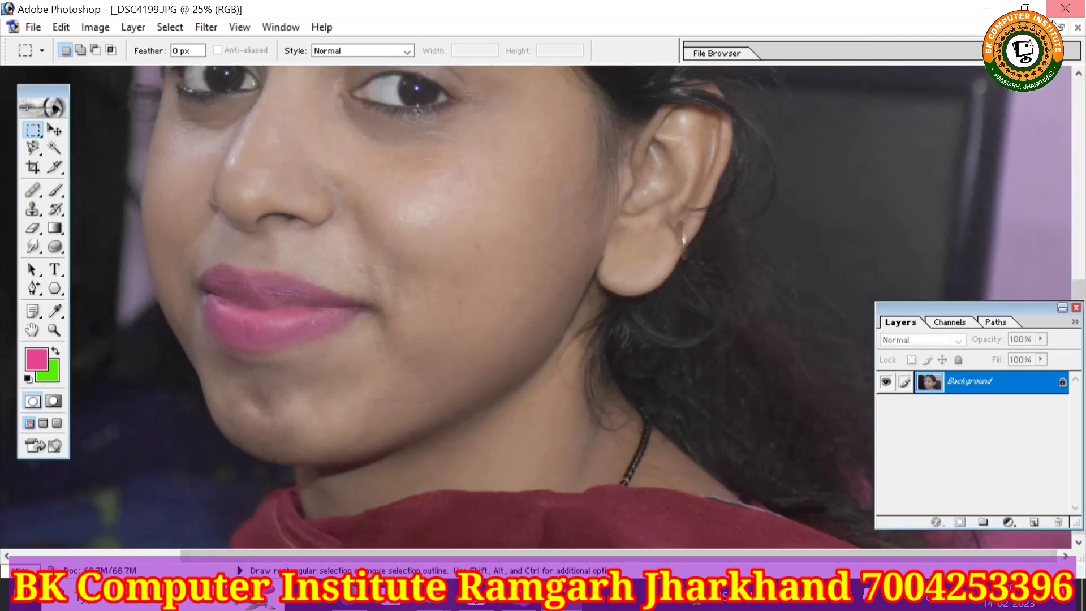
left_click(1077, 27)
left_click(524, 232)
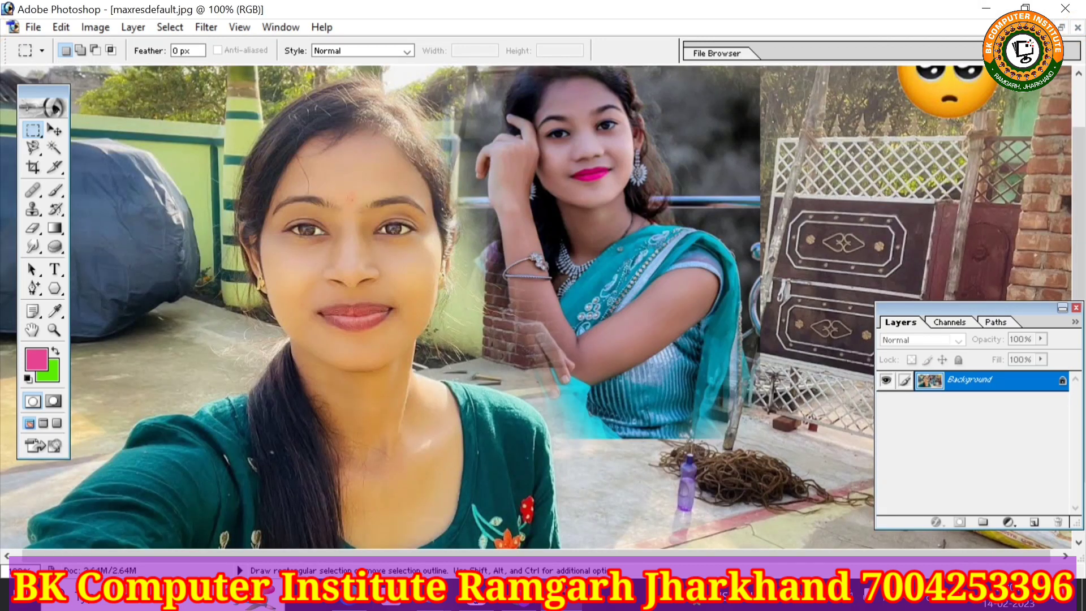
left_click(1061, 28)
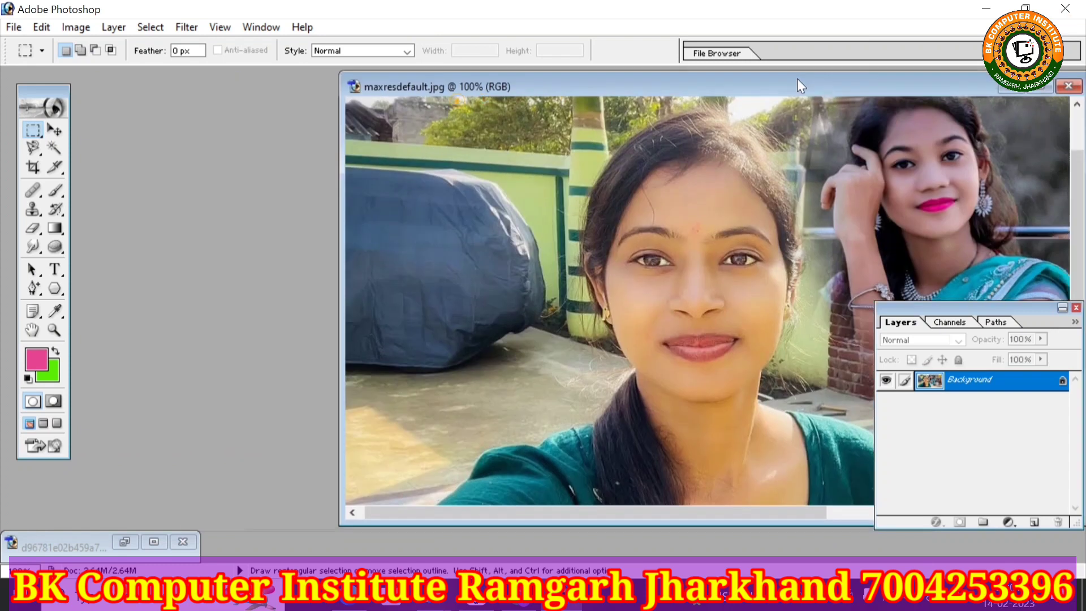
Step: Close the saree source photo without saving
left_click_drag(456, 100, 845, 70)
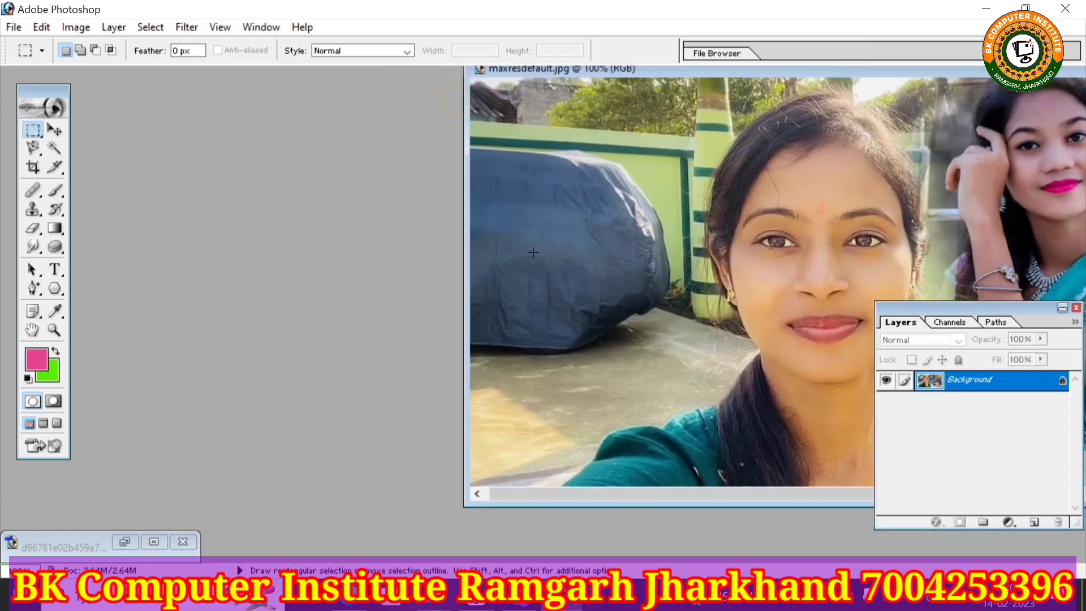
double_click(34, 547)
left_click(408, 150)
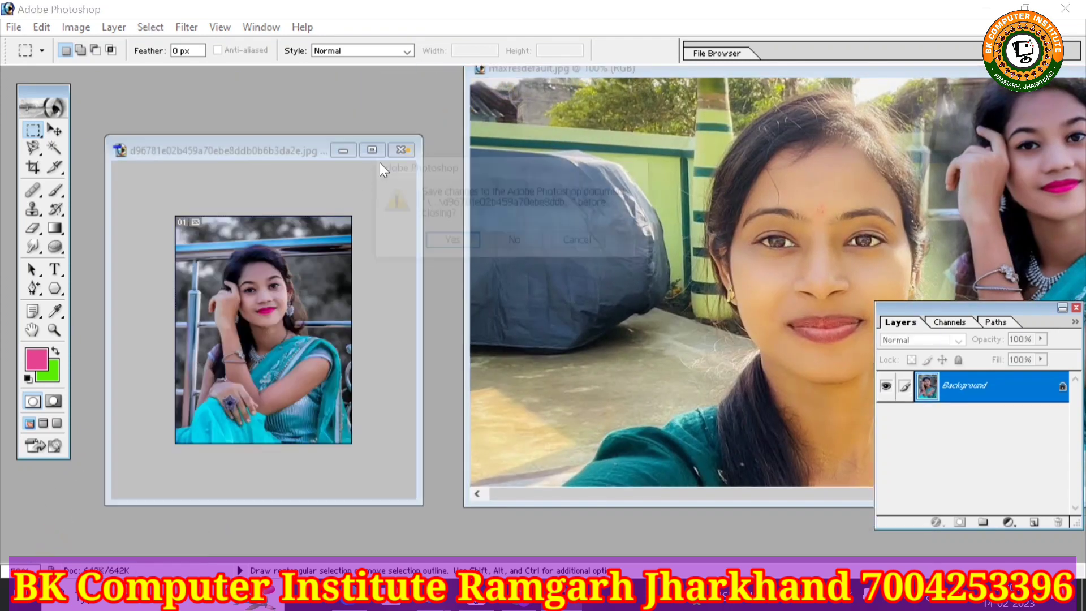
left_click(493, 246)
Step: Open the 'download' photo of the girl in red and bring the composite fully into view
left_click(14, 27)
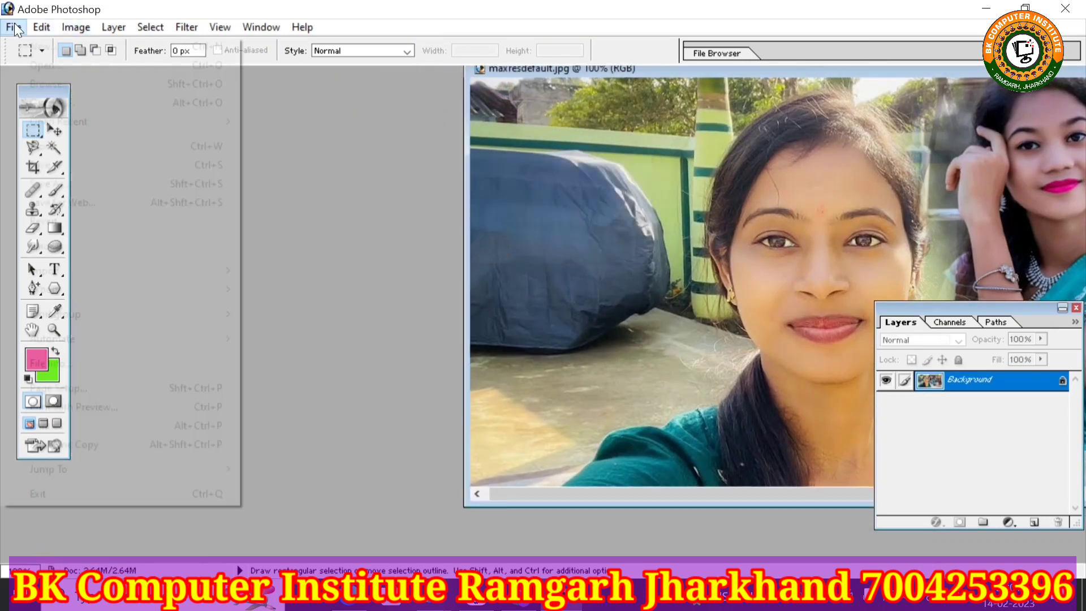
left_click(36, 67)
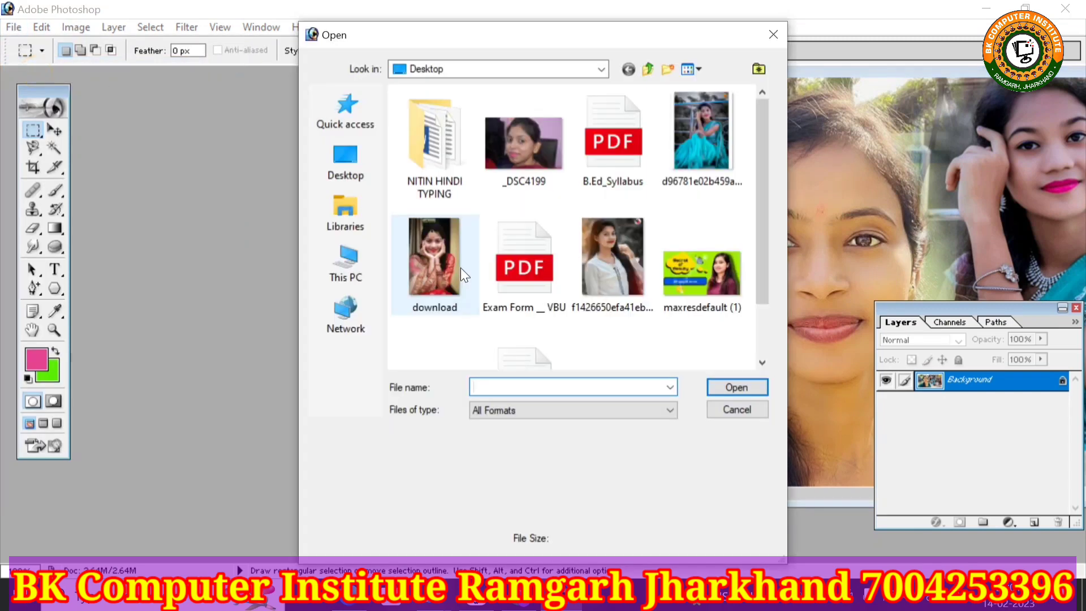
left_click(418, 266)
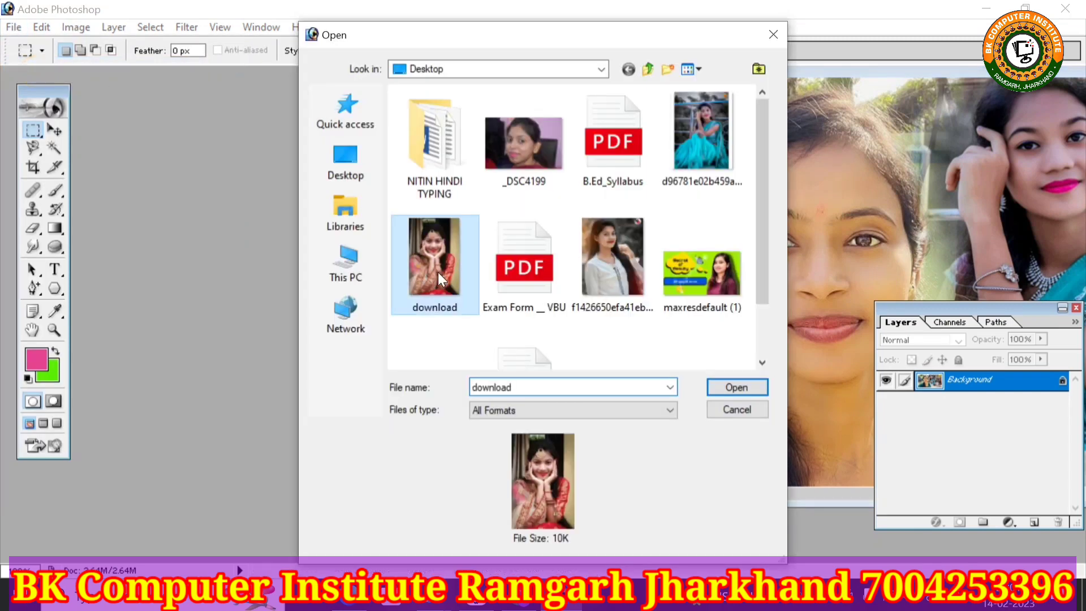
left_click(750, 387)
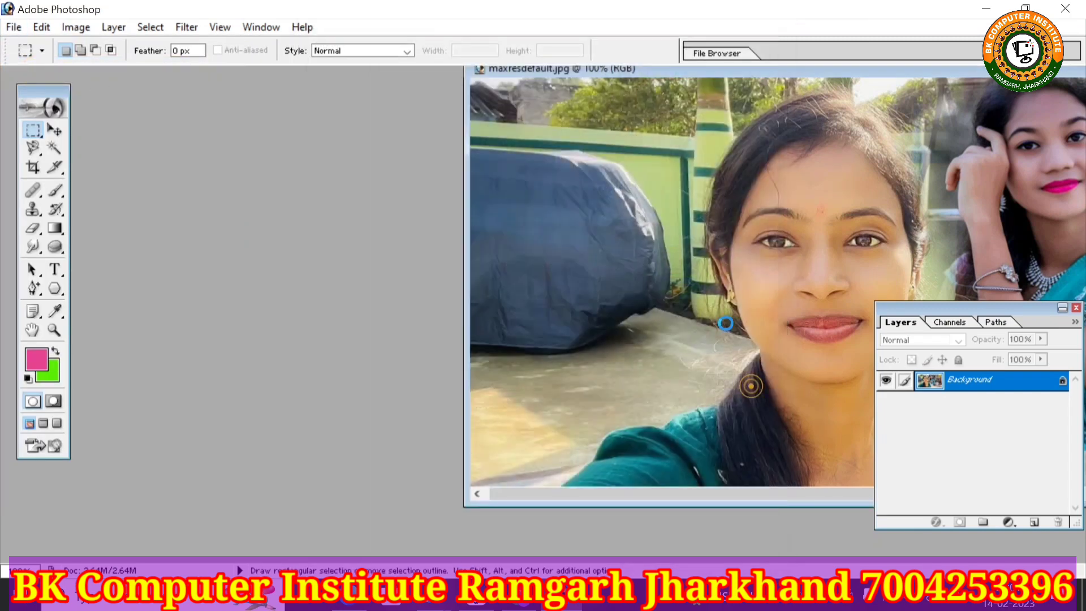
left_click(671, 74)
left_click_drag(564, 70, 336, 90)
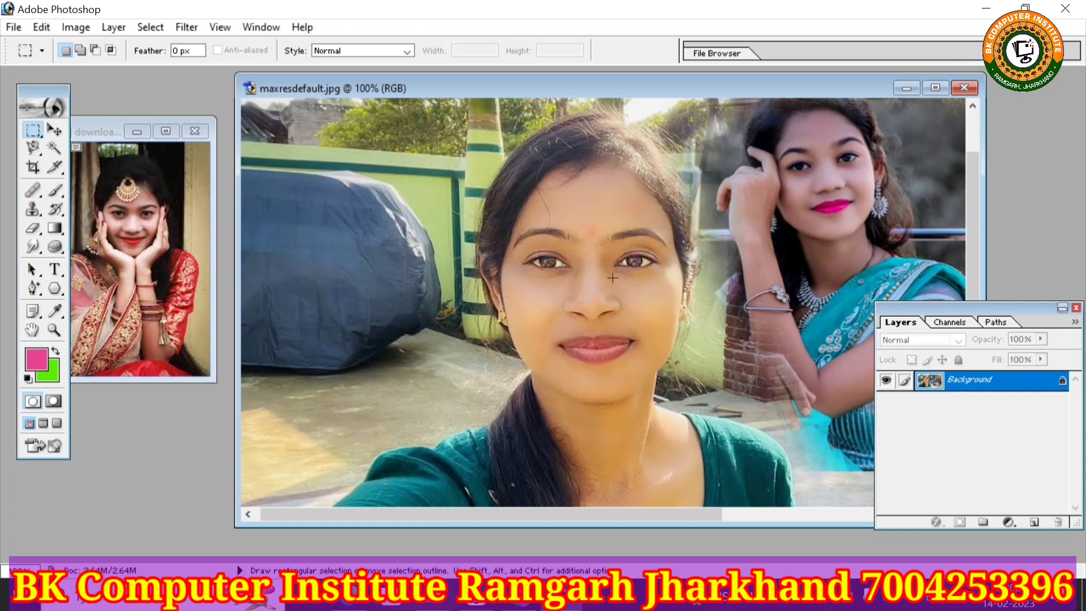
Step: Sample the red-saree girl's face and clone her over the blue-covered object on the left
key("s")
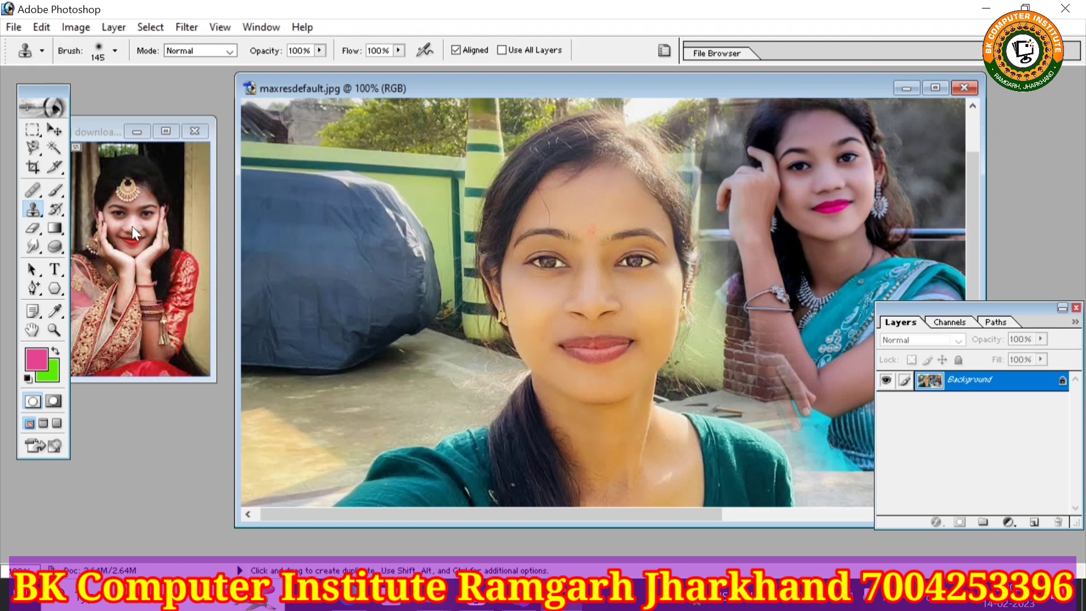
key("alt")
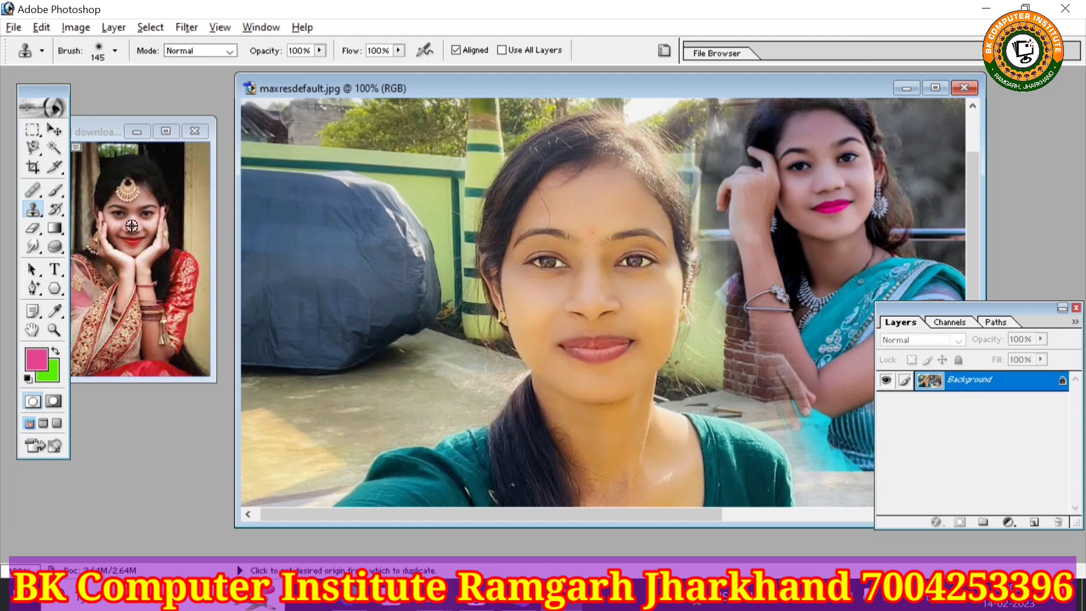
left_click(132, 225, "alt")
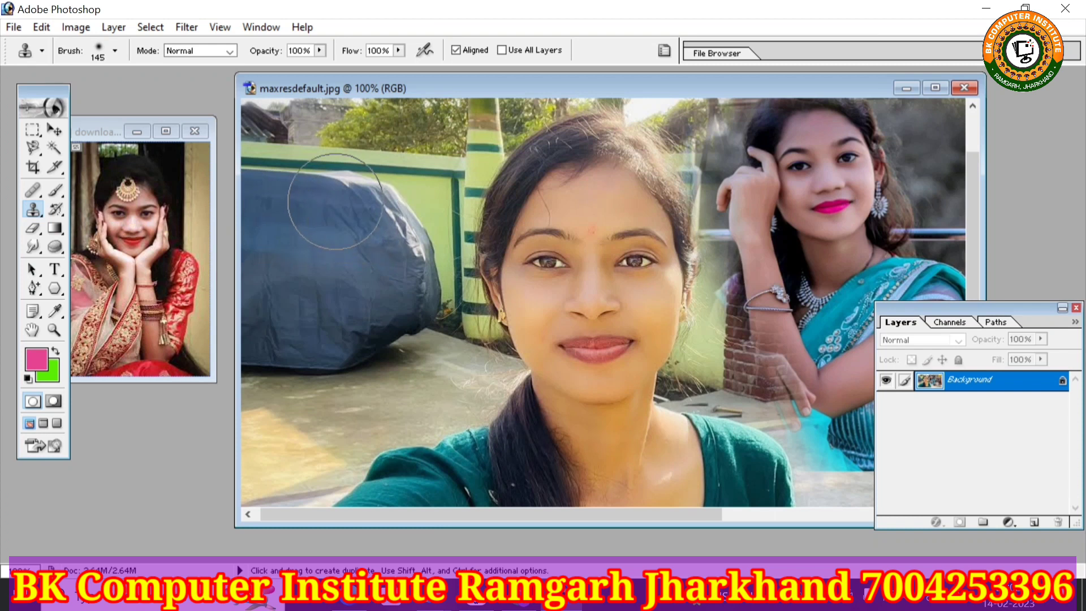
mouse_move(336, 201)
left_mouse_down()
mouse_move(282, 163)
mouse_move(366, 300)
mouse_move(320, 164)
left_mouse_up()
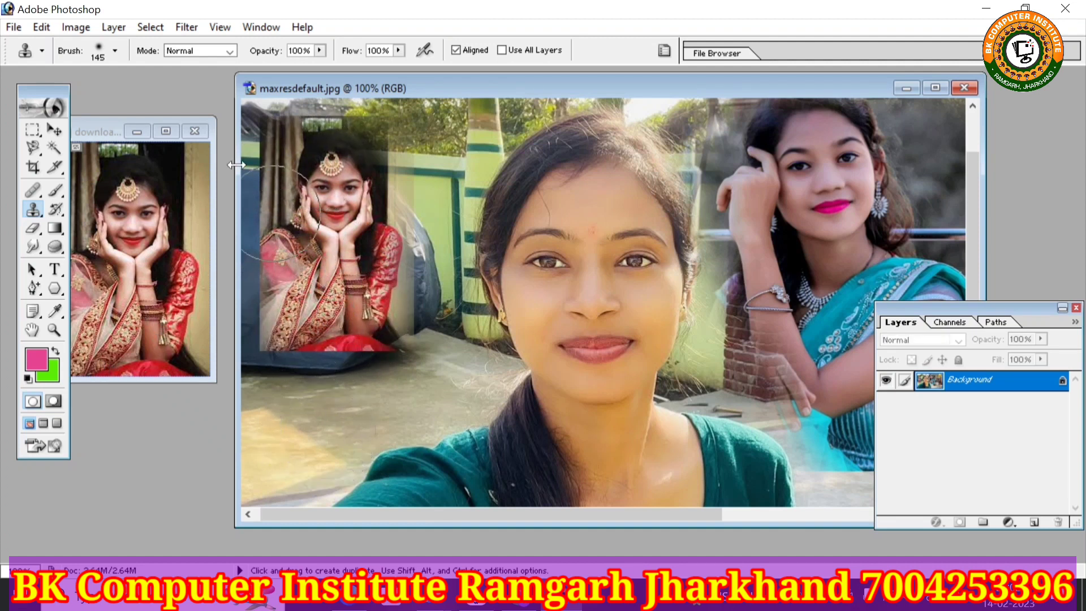
Step: Reduce the clone brush Master Diameter to 74 px
left_click(101, 50)
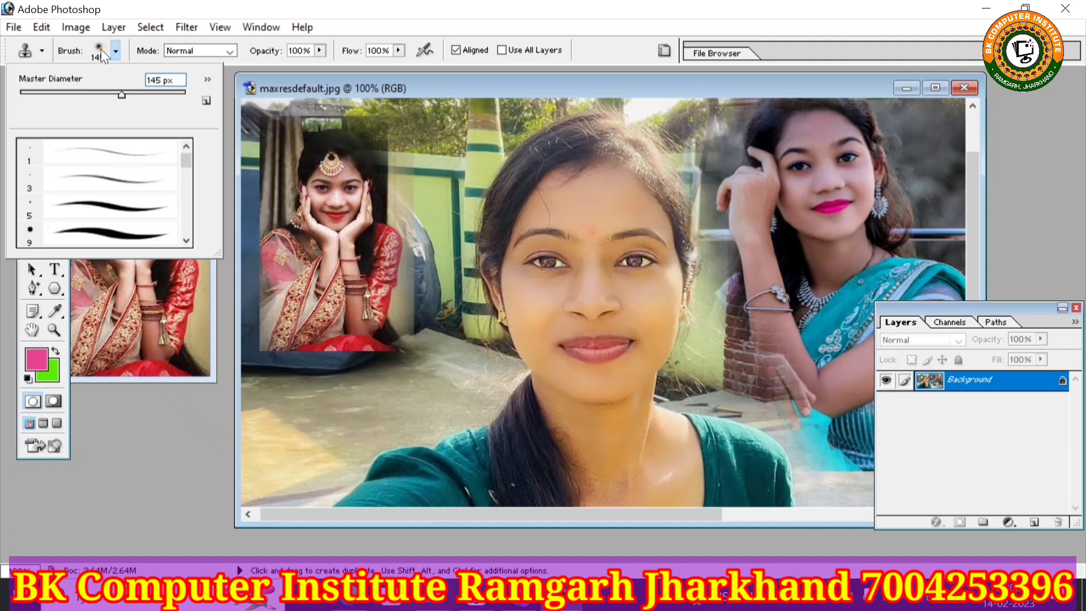
left_click(80, 91)
left_click(308, 411)
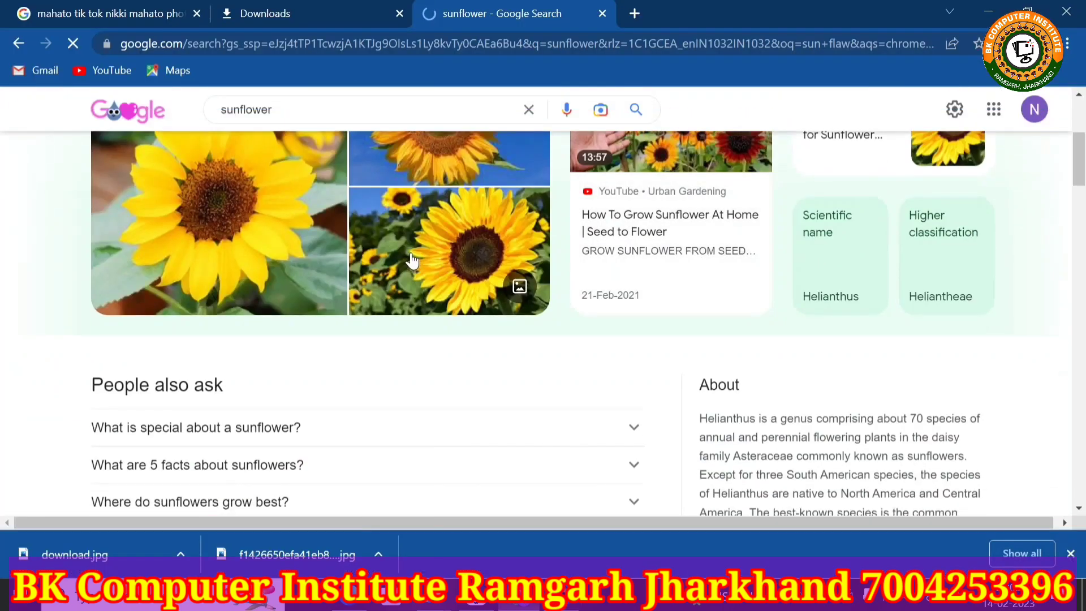
Step: Save the 1-800-Flowers sunflower field photo from Google Images to the Desktop as download (1)
scroll(337, 309, "down", 1)
scroll(272, 136, "up", 2)
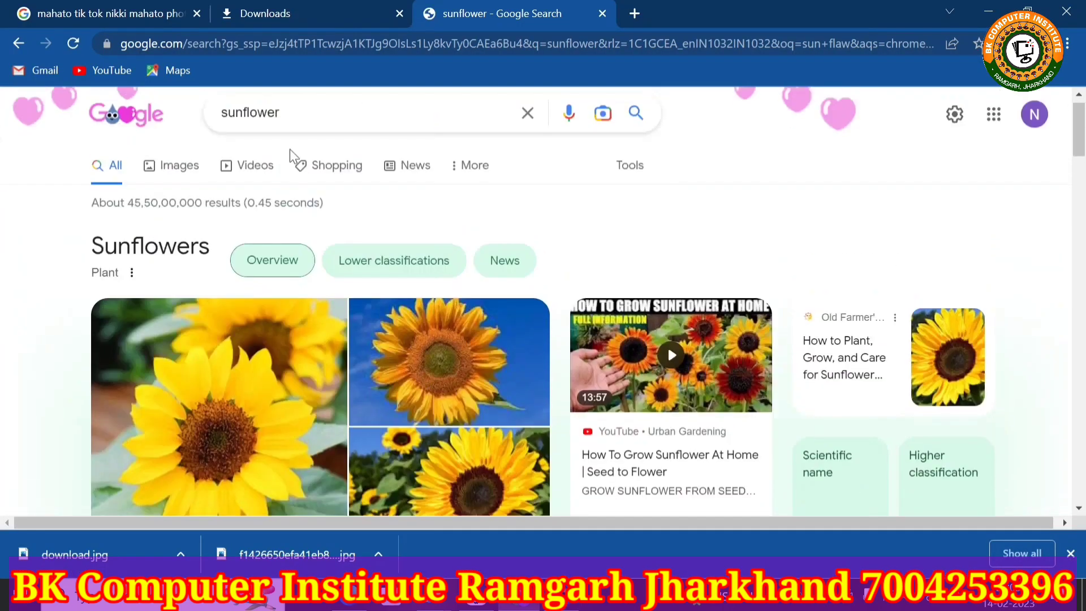
left_click(186, 180)
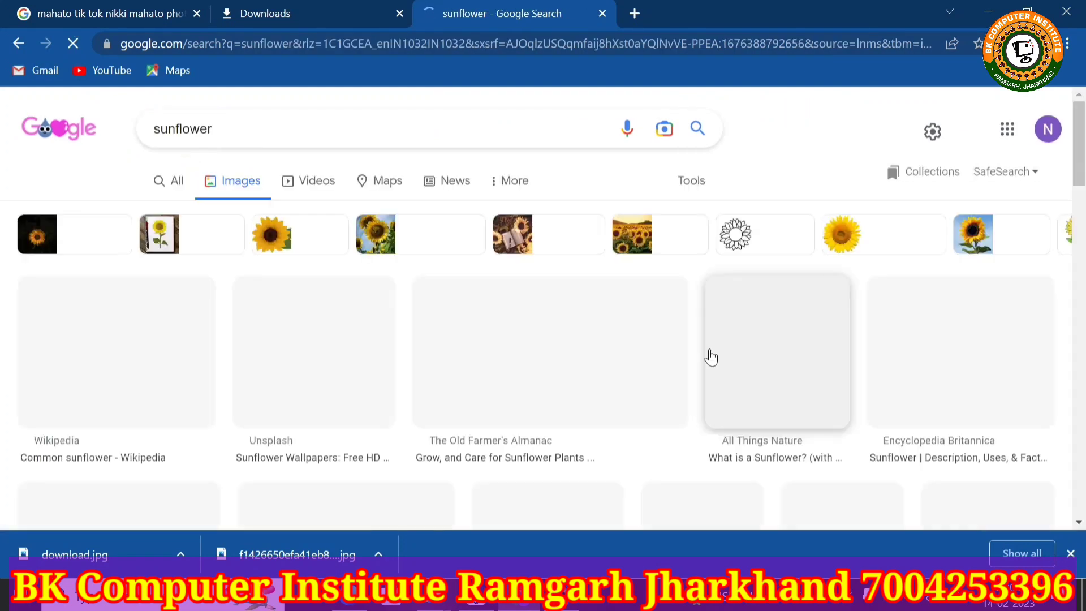
scroll(707, 356, "down", 3)
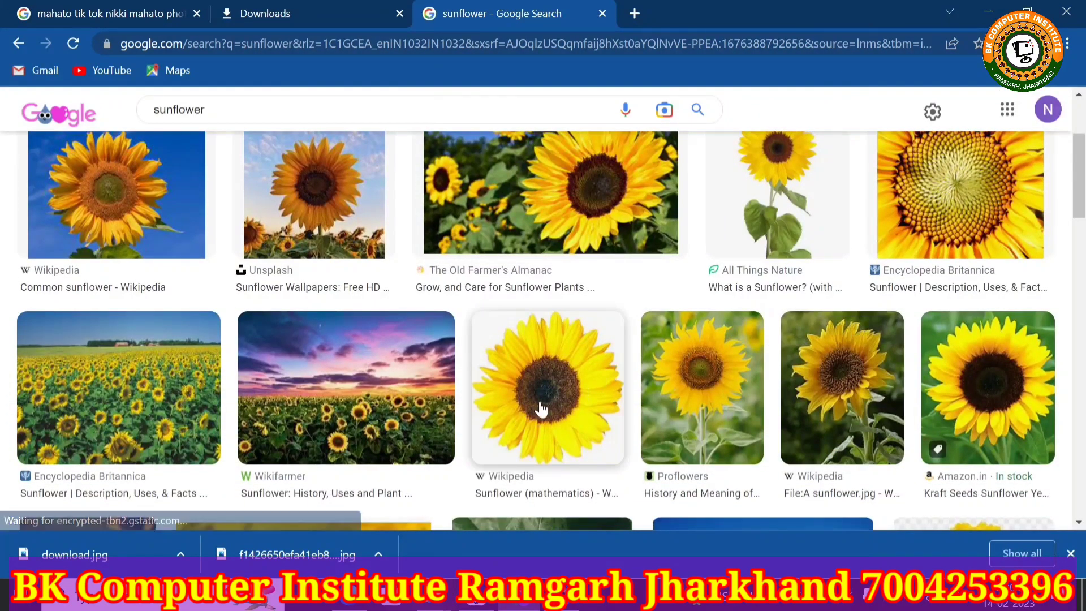
scroll(543, 395, "down", 2)
scroll(541, 305, "down", 1)
scroll(520, 294, "down", 1)
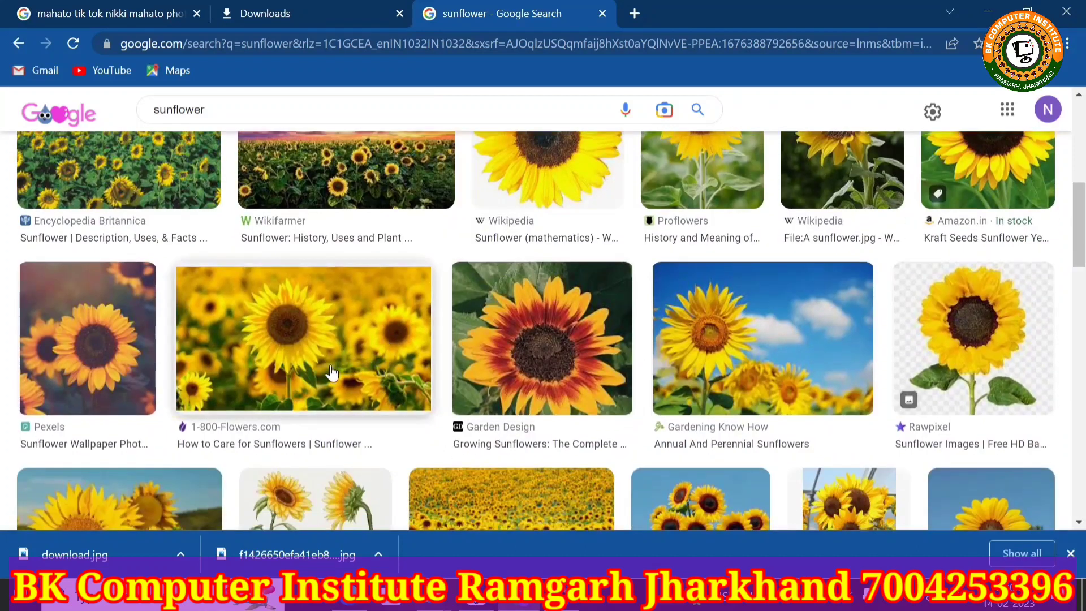
scroll(453, 291, "down", 1)
left_click(300, 242)
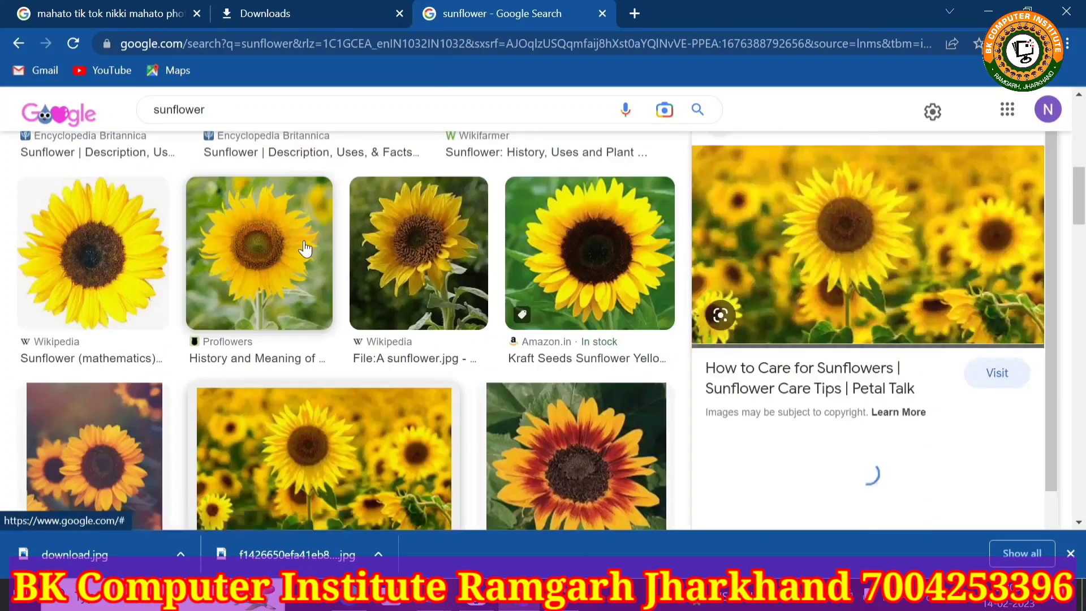
right_click(838, 256)
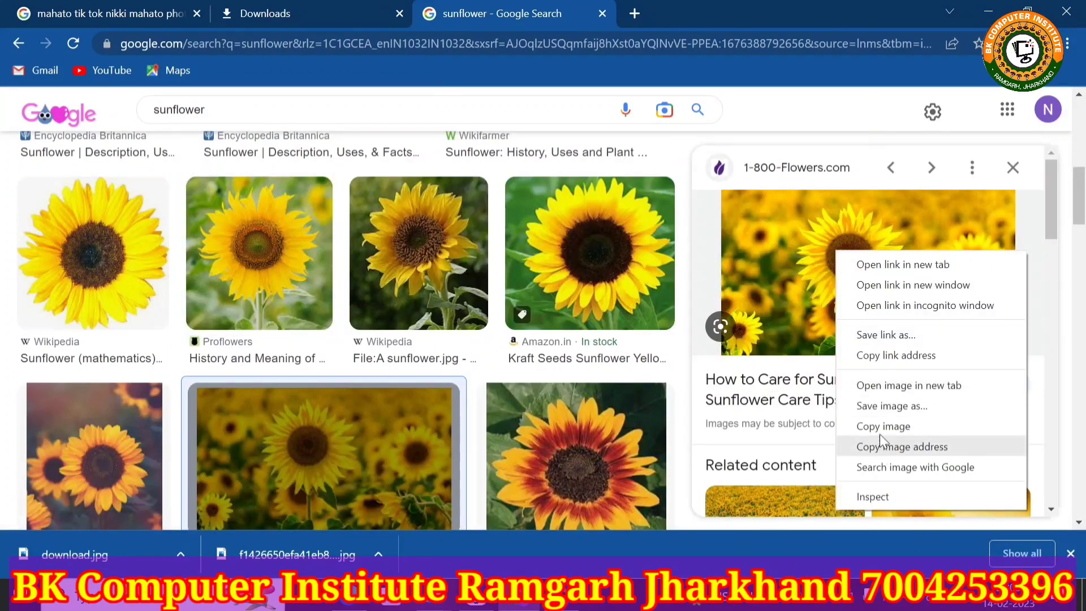
left_click(881, 407)
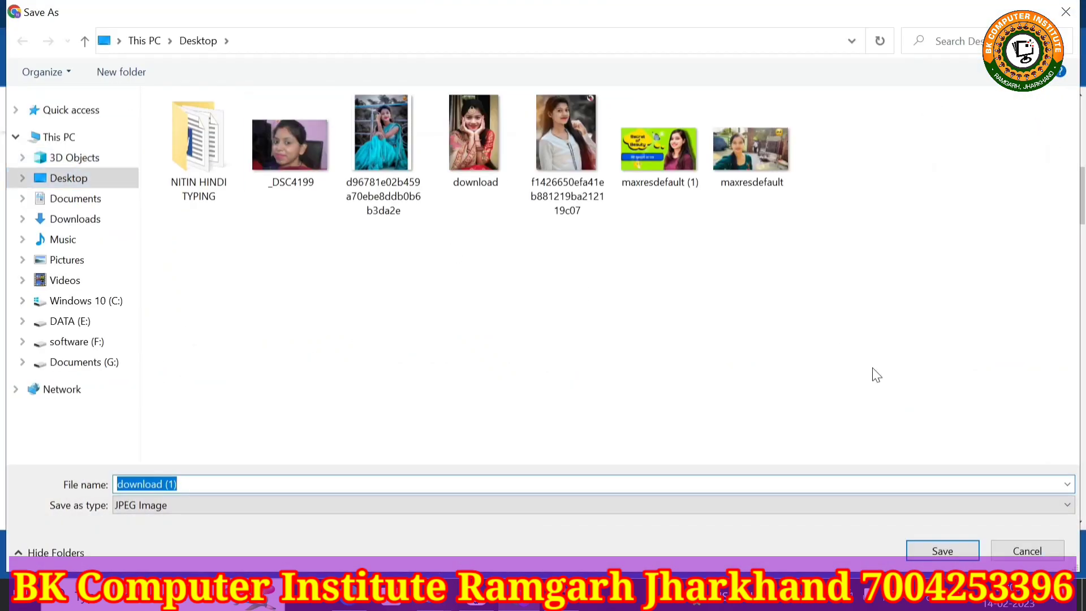
left_click(952, 551)
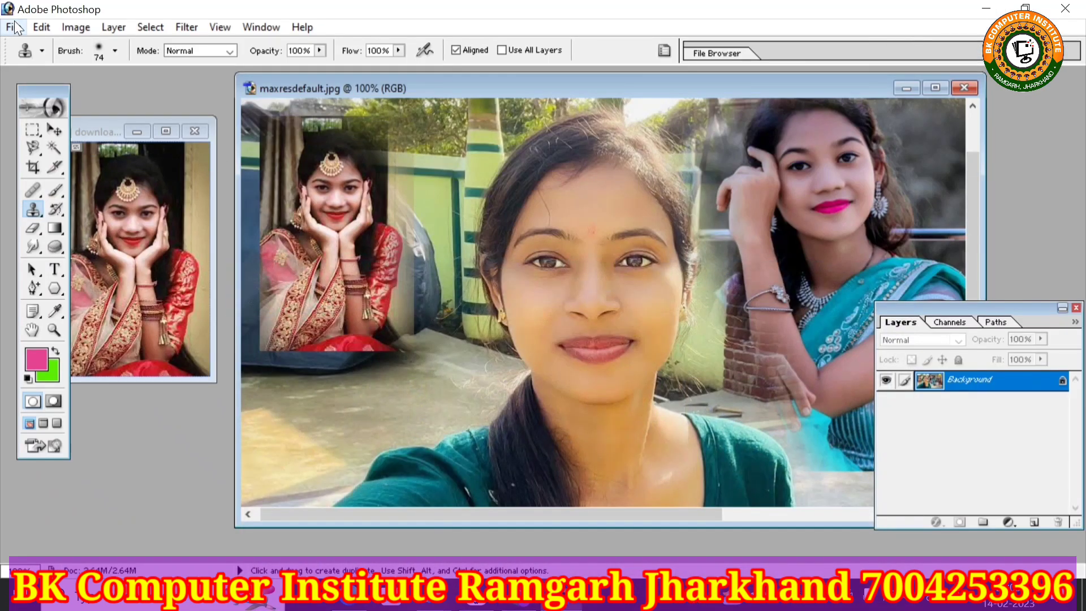
Step: Open download (1).jpg, maximize it and zoom in to 304%
left_click(14, 27)
left_click(34, 63)
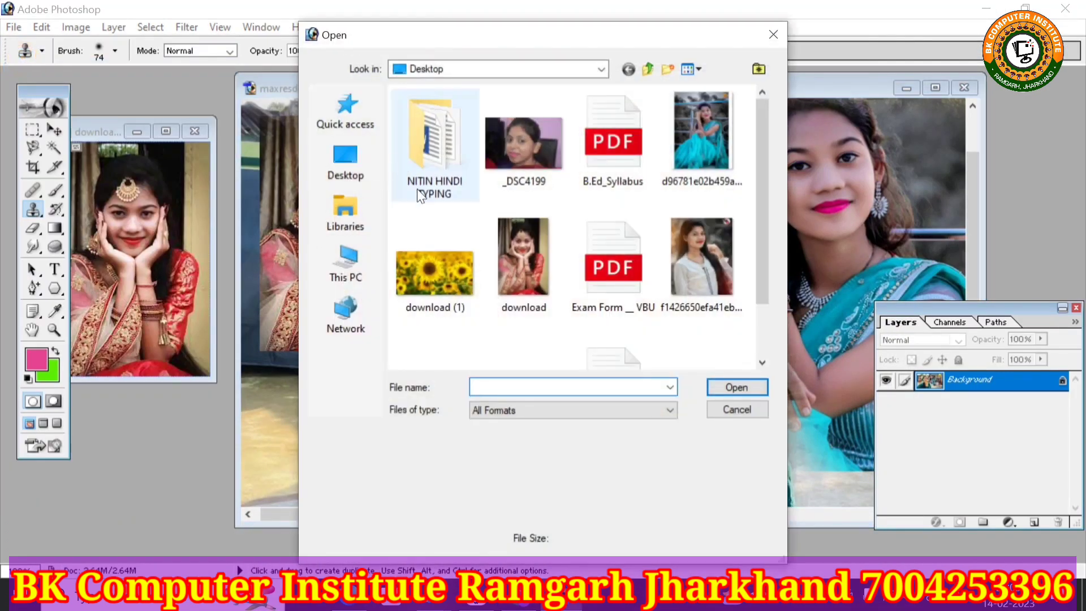
left_click(432, 277)
left_click(736, 386)
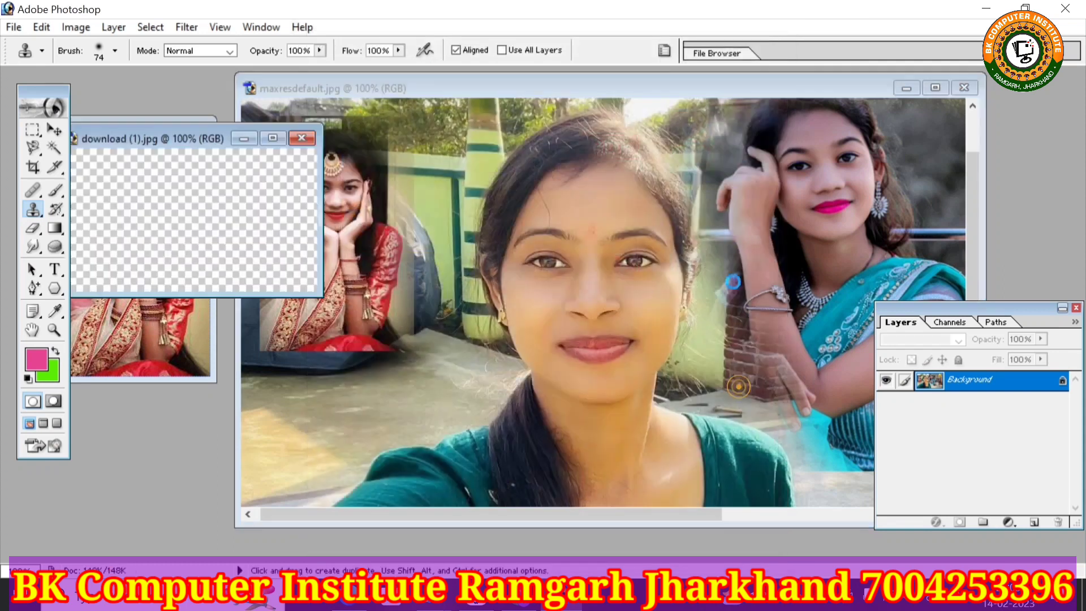
left_click(272, 139)
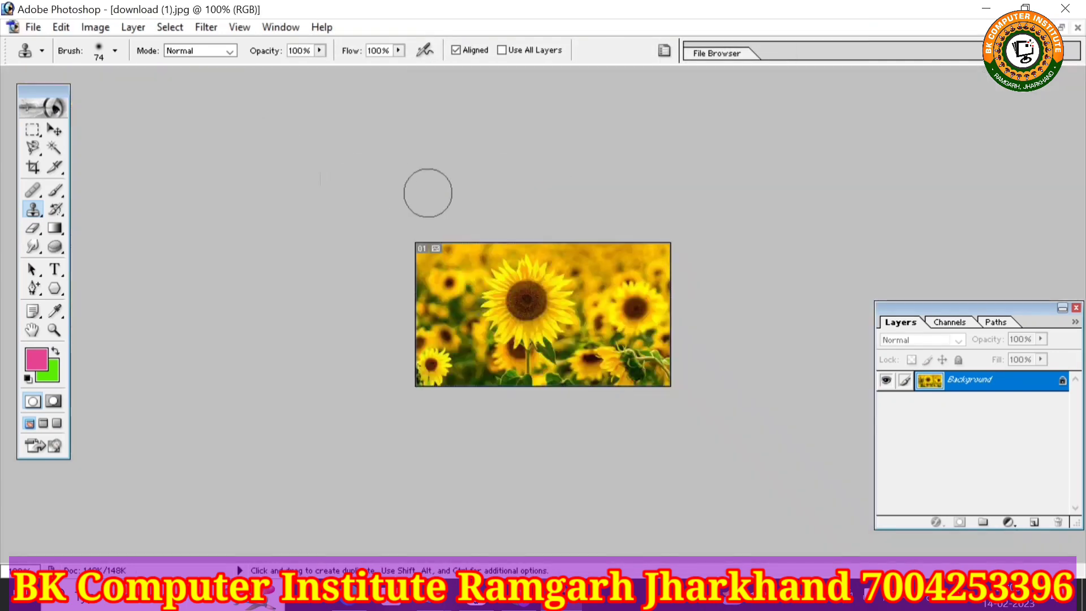
scroll(428, 193, "down", 2)
scroll(427, 193, "up", 3)
scroll(428, 192, "up", 3)
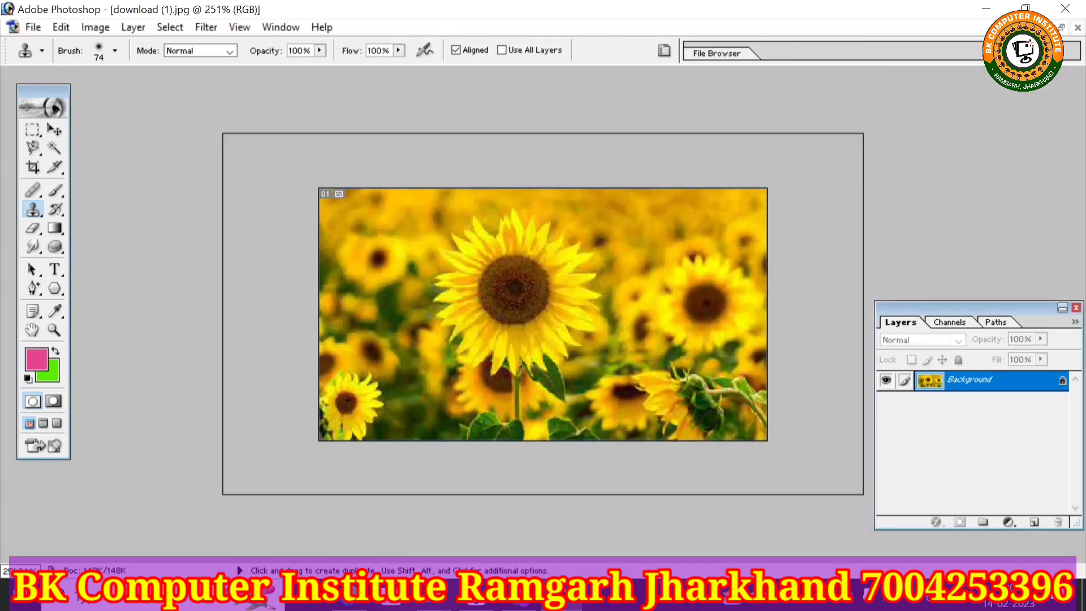
scroll(582, 346, "up", 1)
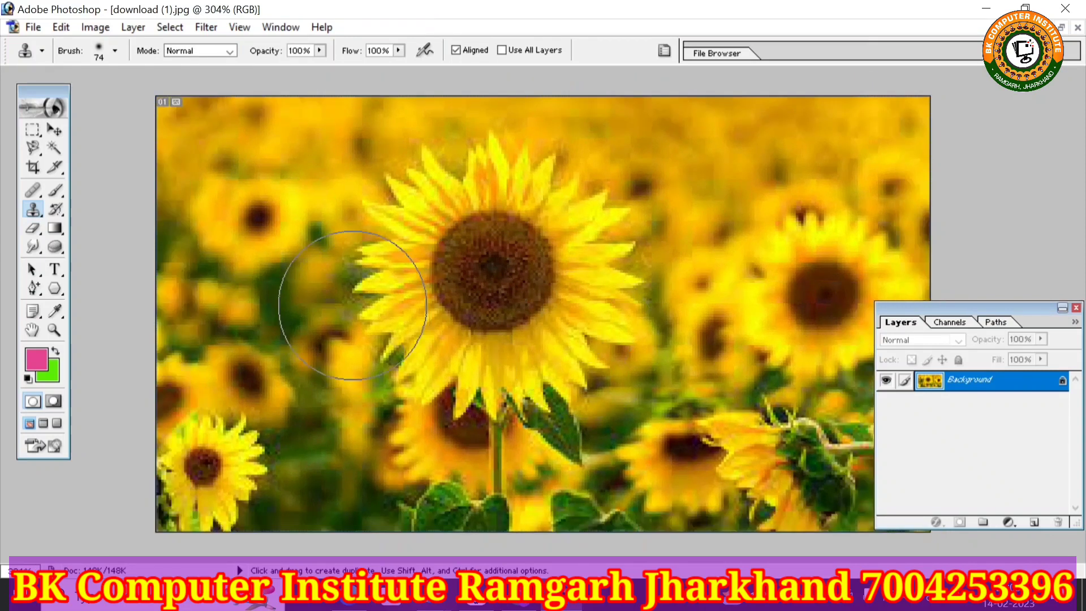
Step: Open the f1426650… portrait of the girl in the white top
left_click(29, 29)
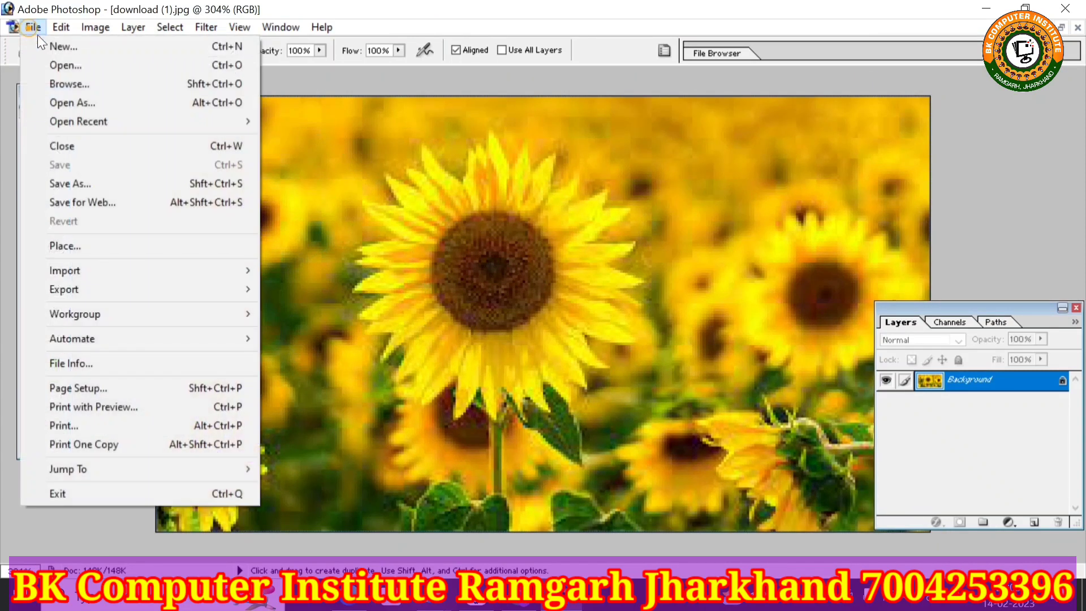
left_click(56, 64)
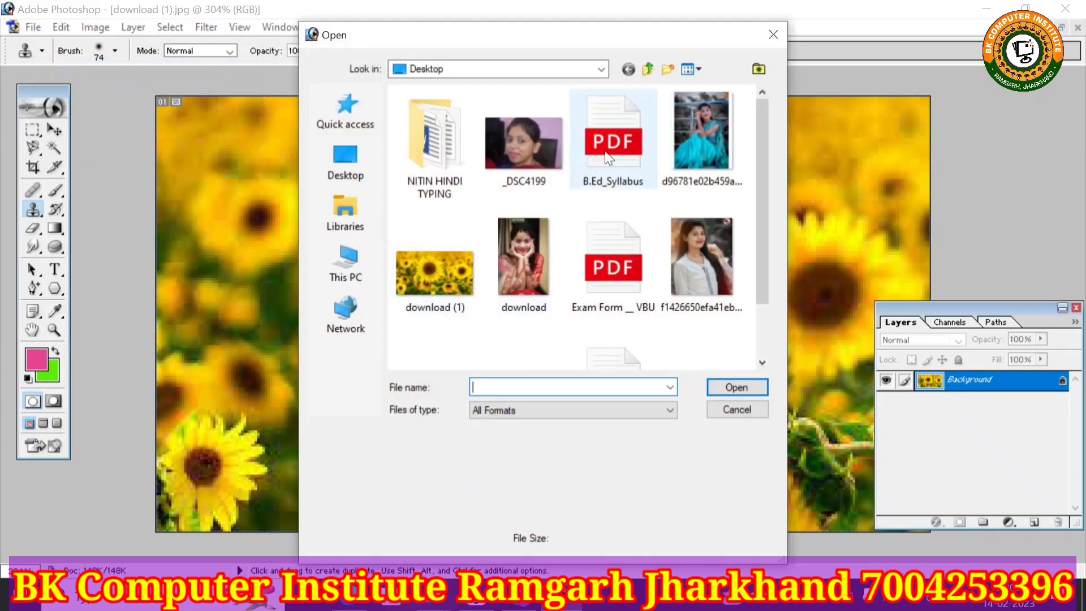
left_click(684, 257)
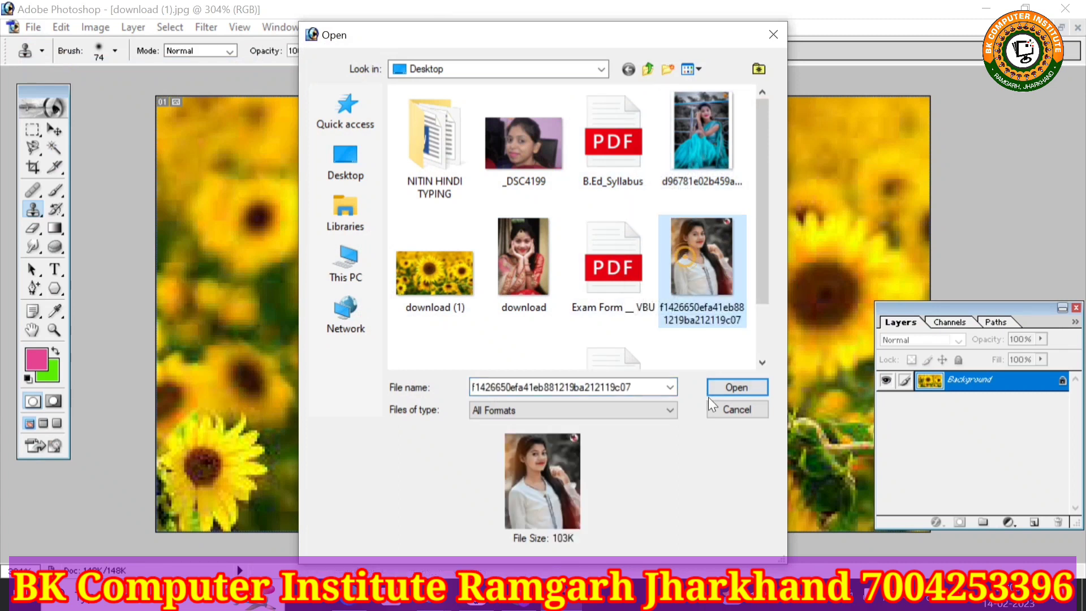
left_click(722, 383)
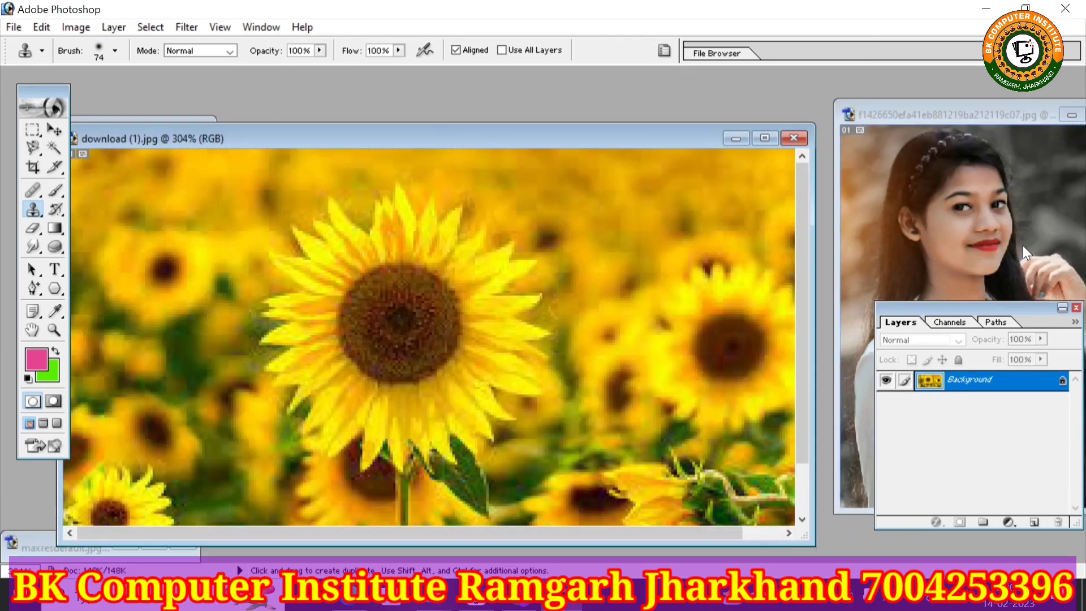
Step: Collapse the Layers palette and move it down off the images
left_click(1059, 306)
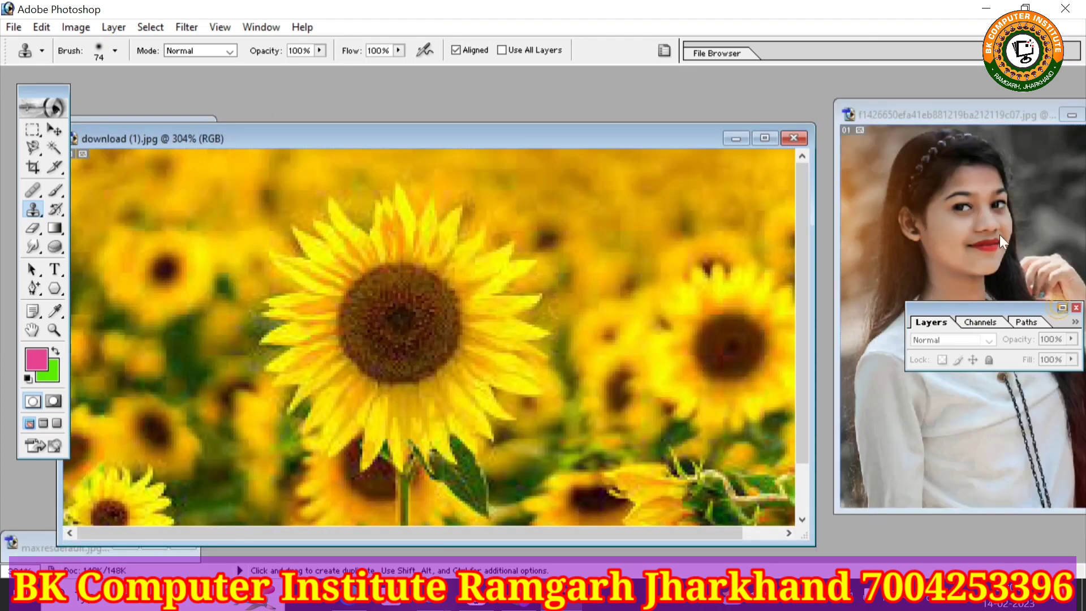
left_click(1059, 306)
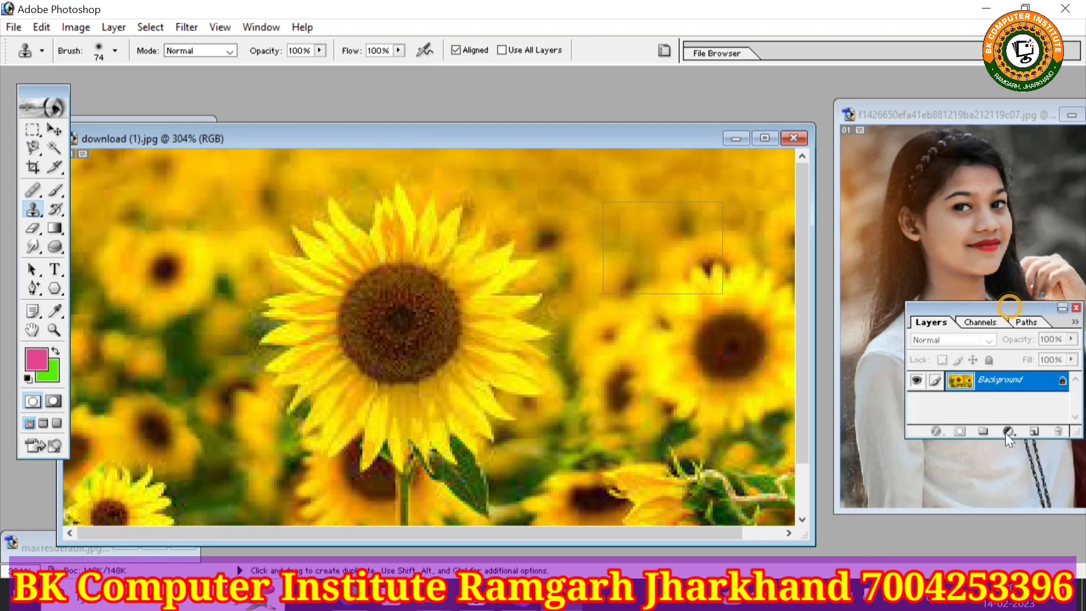
left_click_drag(1009, 306, 1010, 444)
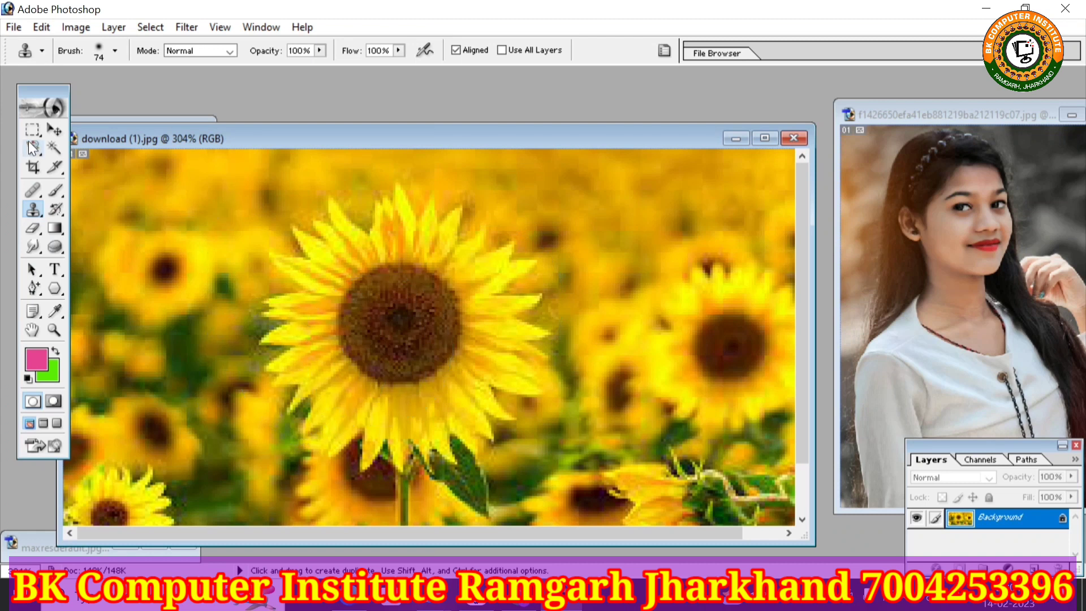
Step: Select the Clone Stamp, shrink the brush, and set the source on the girl's face
left_click(35, 218)
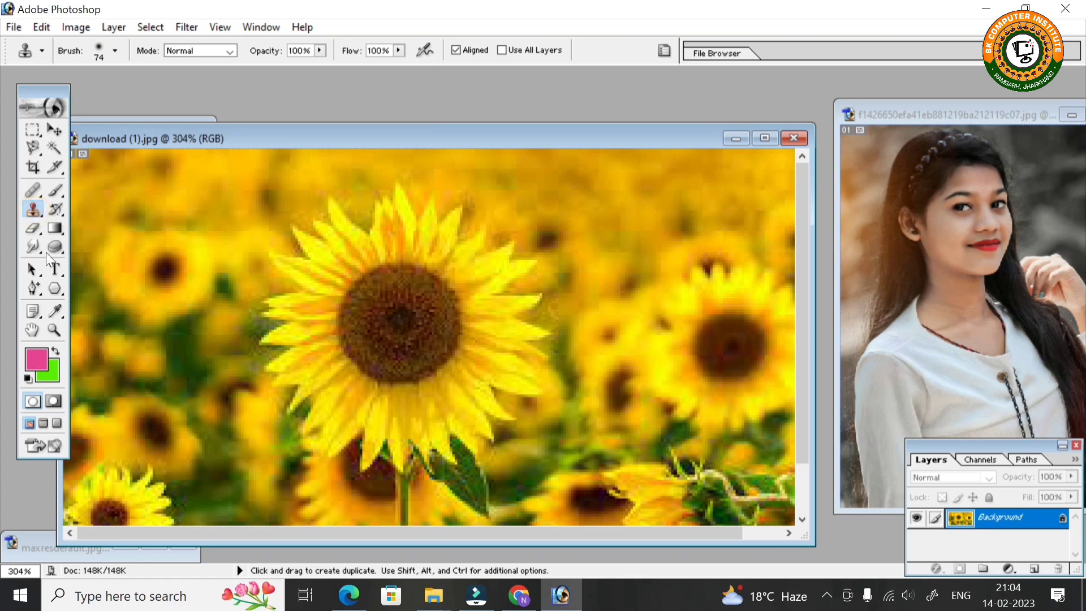
left_click(100, 48)
left_click_drag(79, 94, 45, 94)
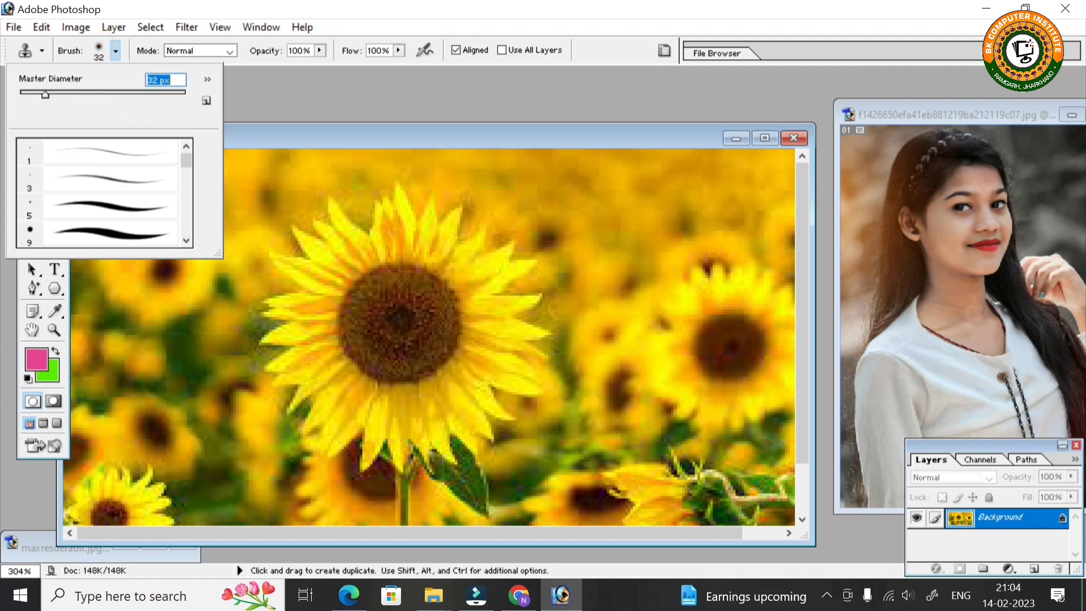
left_click(976, 242)
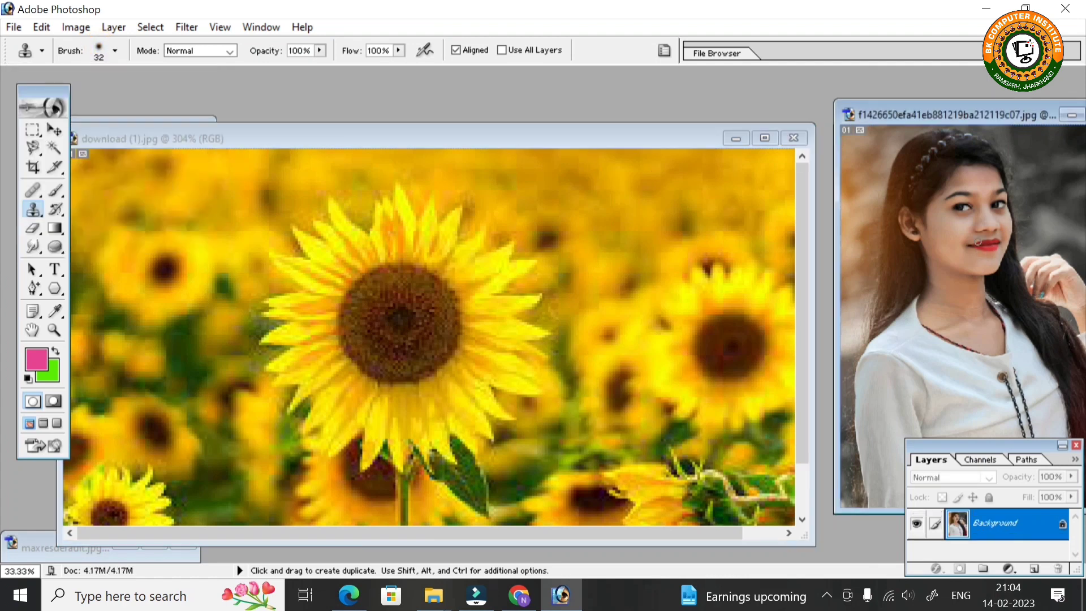
left_click(979, 242, "alt")
left_click(96, 43)
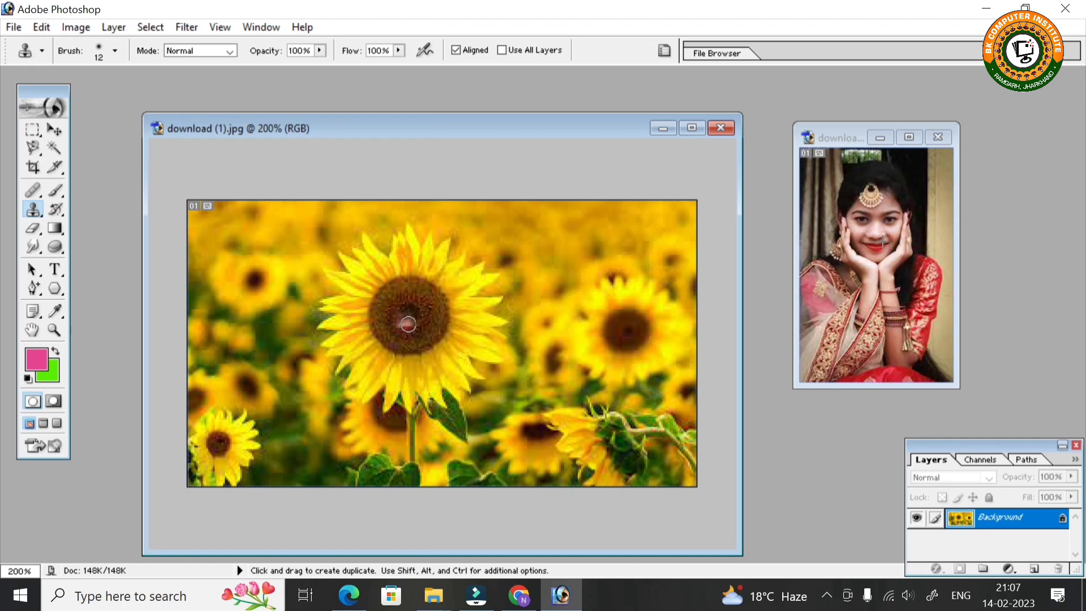
Step: Clone the girl's nose, lips, hair and cheek edge onto the left sunflower centre
mouse_move(408, 323)
left_mouse_down()
mouse_move(397, 334)
mouse_move(382, 275)
mouse_move(362, 291)
mouse_move(410, 244)
mouse_move(359, 327)
mouse_move(399, 347)
mouse_move(450, 297)
mouse_move(438, 237)
mouse_move(353, 226)
mouse_move(334, 291)
mouse_move(350, 328)
left_mouse_up()
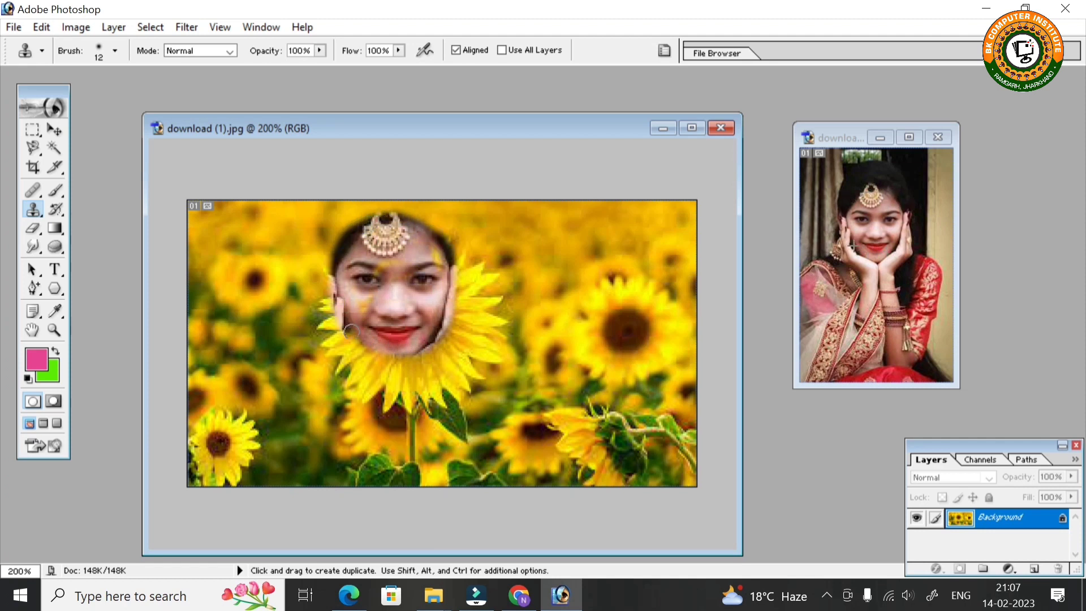
mouse_move(446, 279)
left_mouse_down()
mouse_move(427, 221)
mouse_move(388, 212)
mouse_move(347, 242)
left_mouse_up()
left_click_drag(337, 294, 358, 343)
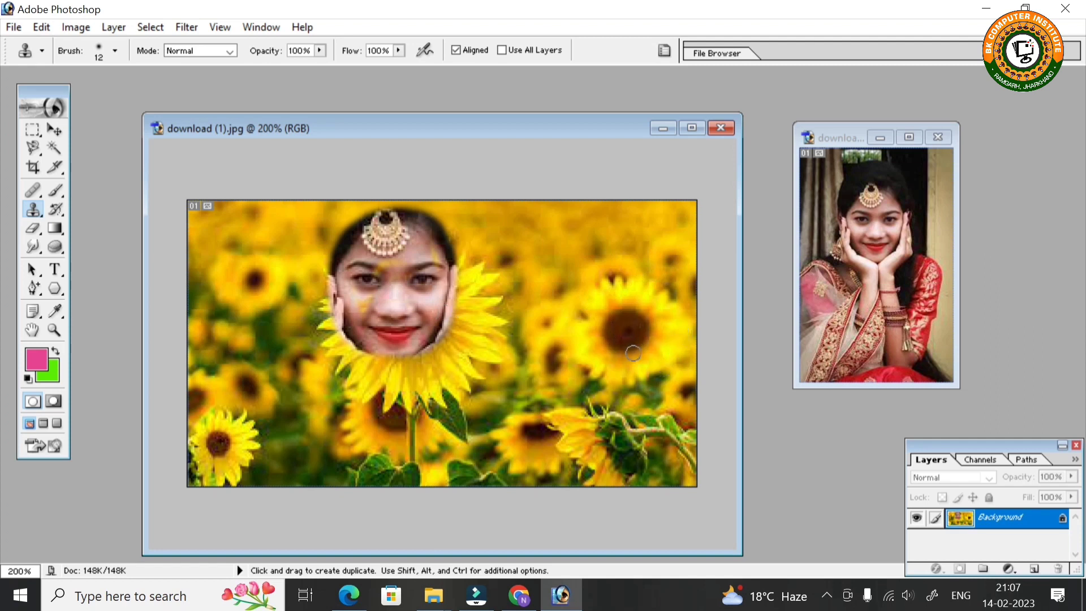
Step: Clone a face with dark hair and cupped hands onto the right-hand sunflower
left_click(871, 228)
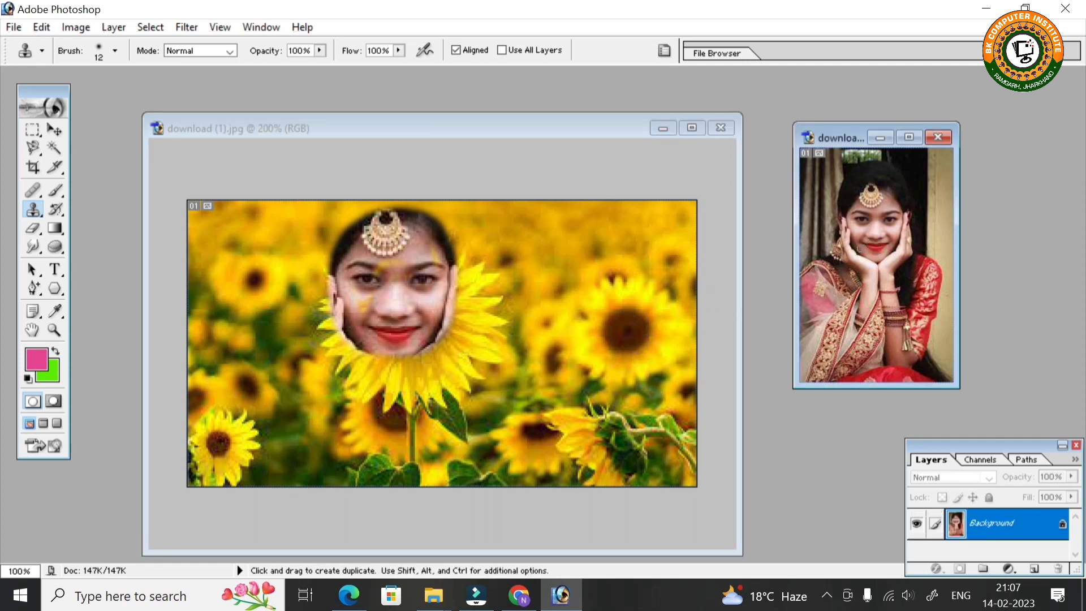
left_click(624, 329)
mouse_move(624, 329)
left_mouse_down()
mouse_move(615, 324)
mouse_move(639, 328)
mouse_move(627, 308)
mouse_move(588, 339)
mouse_move(633, 266)
mouse_move(593, 237)
mouse_move(608, 223)
mouse_move(571, 266)
mouse_move(568, 300)
mouse_move(563, 238)
mouse_move(596, 288)
left_mouse_up()
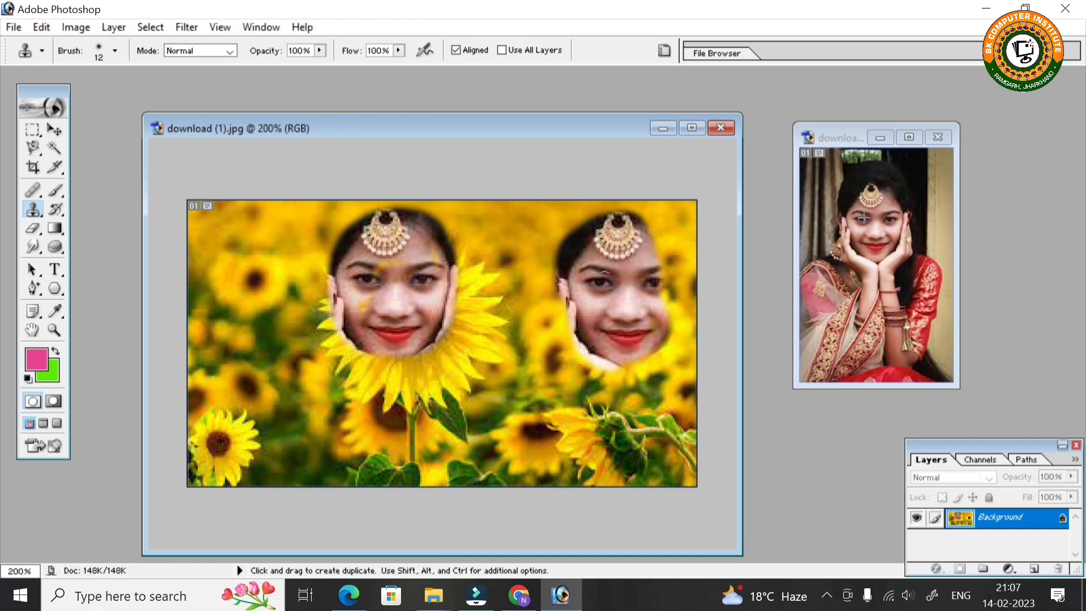
mouse_move(638, 260)
left_mouse_down()
mouse_move(667, 288)
mouse_move(667, 215)
mouse_move(617, 197)
mouse_move(687, 225)
mouse_move(689, 266)
mouse_move(687, 205)
mouse_move(614, 202)
mouse_move(562, 252)
mouse_move(583, 215)
mouse_move(549, 294)
mouse_move(701, 294)
mouse_move(688, 362)
mouse_move(650, 396)
mouse_move(687, 313)
mouse_move(680, 326)
left_mouse_up()
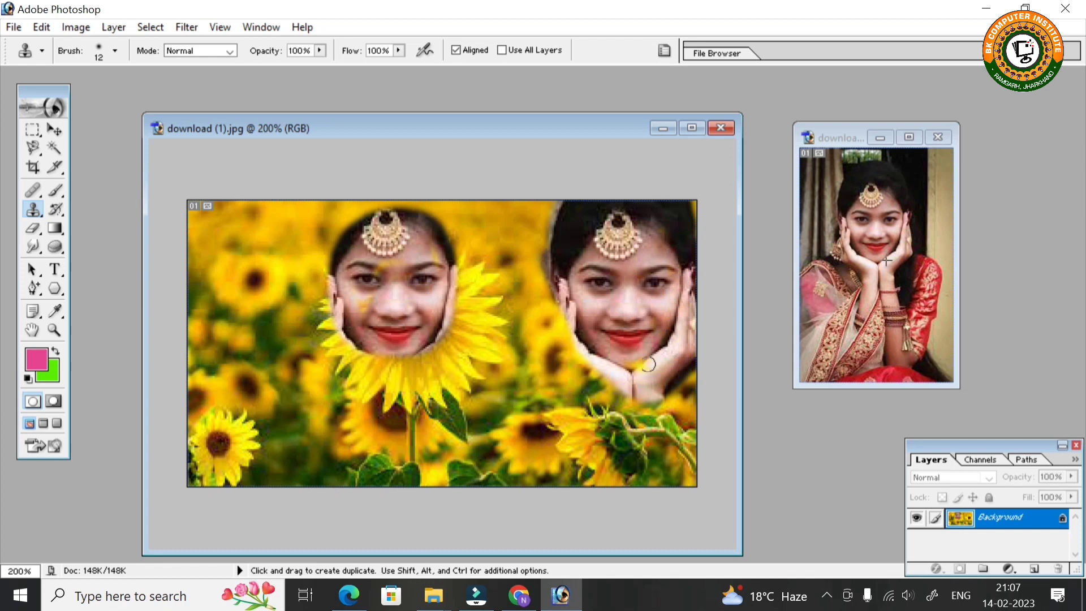
left_click_drag(572, 354, 556, 295)
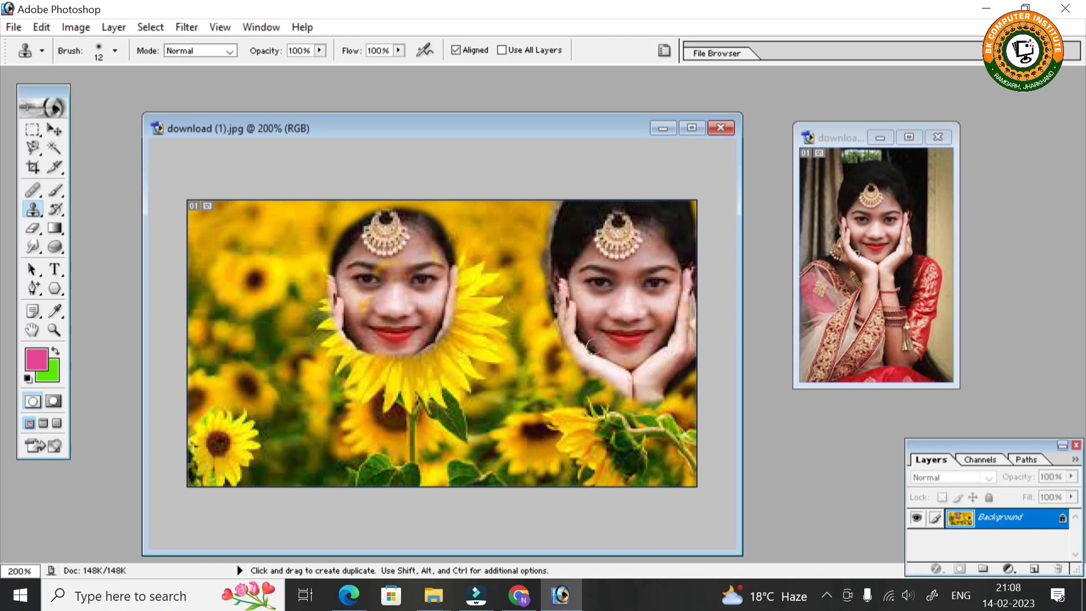
key("ctrl+plus")
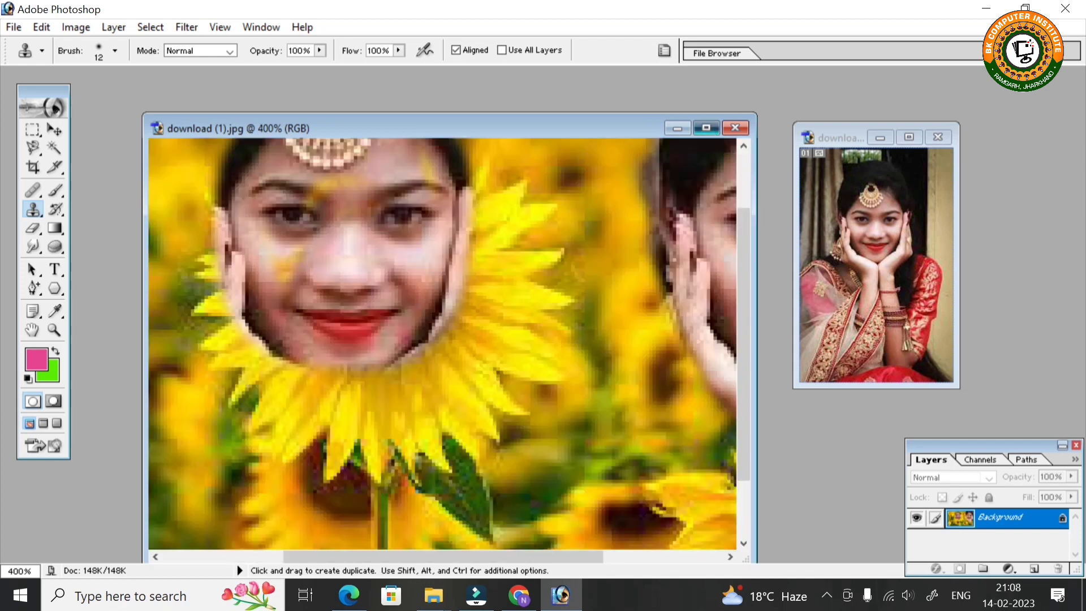
Step: Maximize, minimize and restore download (1).jpg, then close the sunflower composite without saving
left_click(714, 134)
scroll(808, 312, "up", 2)
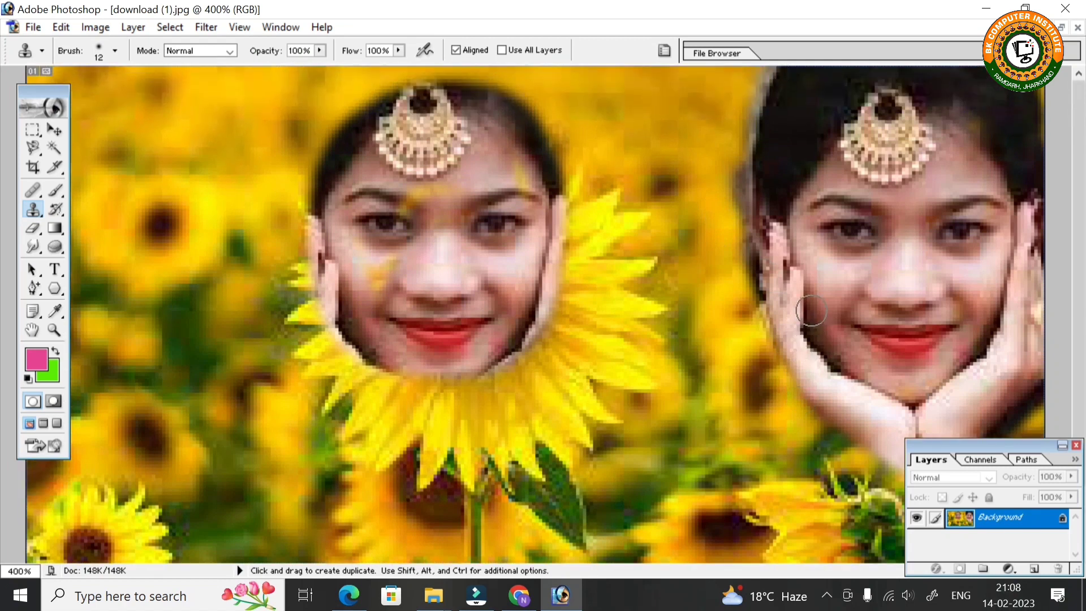
scroll(811, 310, "down", 2)
scroll(808, 305, "up", 2)
left_click(1061, 27)
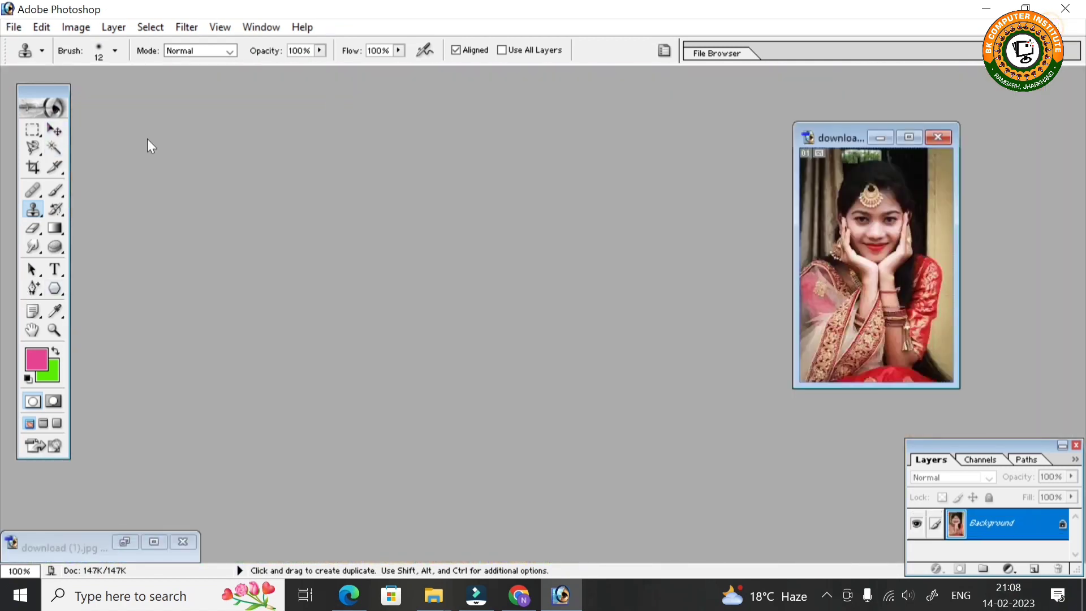
left_click_drag(35, 213, 104, 228)
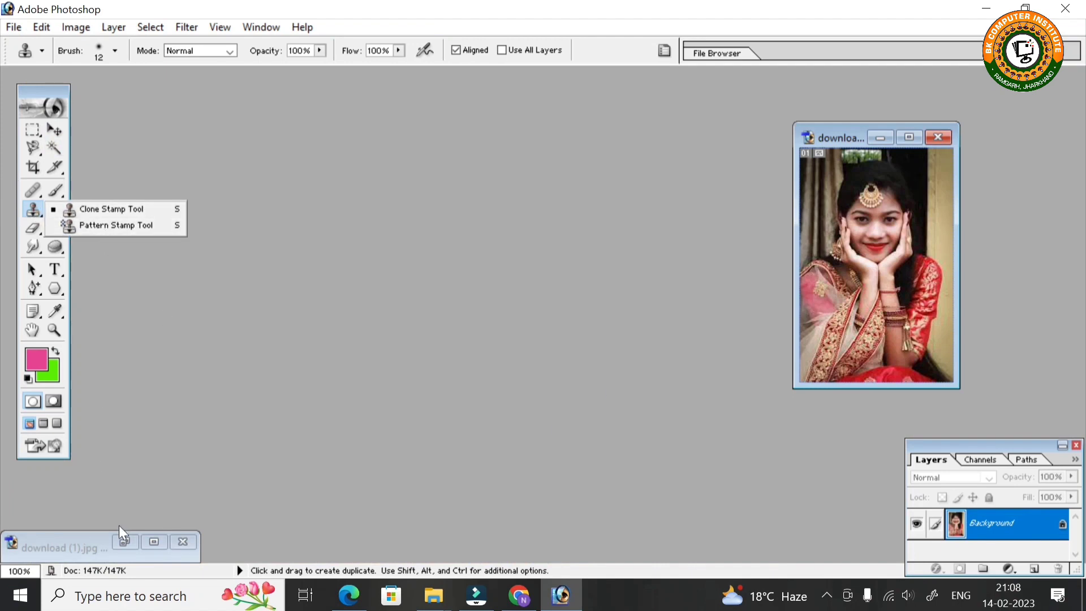
double_click(90, 542)
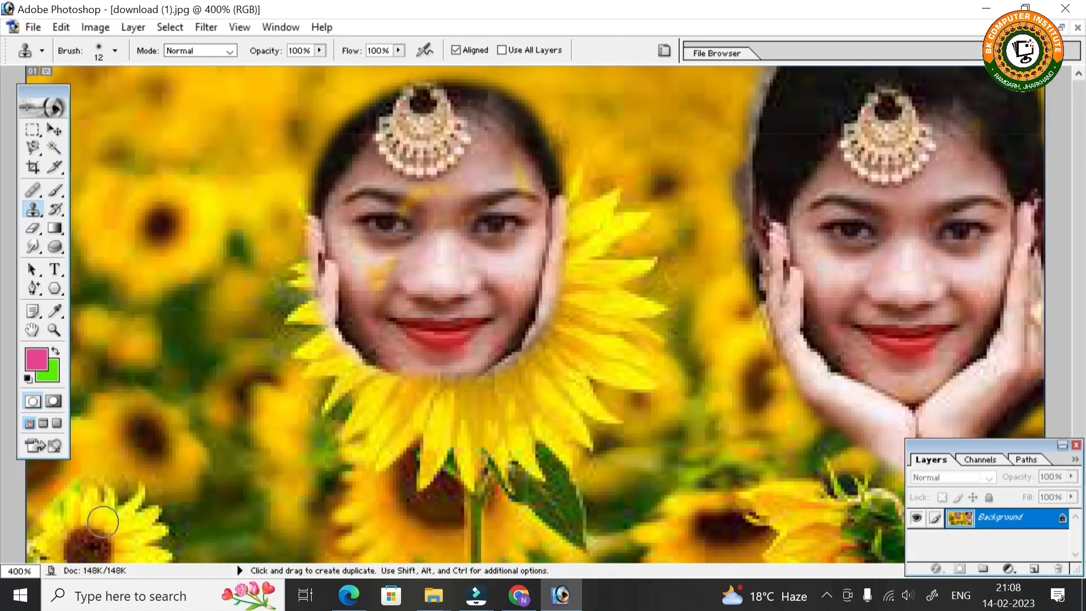
left_click(1077, 27)
Step: Discard the sunflower image changes and paint a grey stroke with the Pattern Stamp Tool
left_click(512, 234)
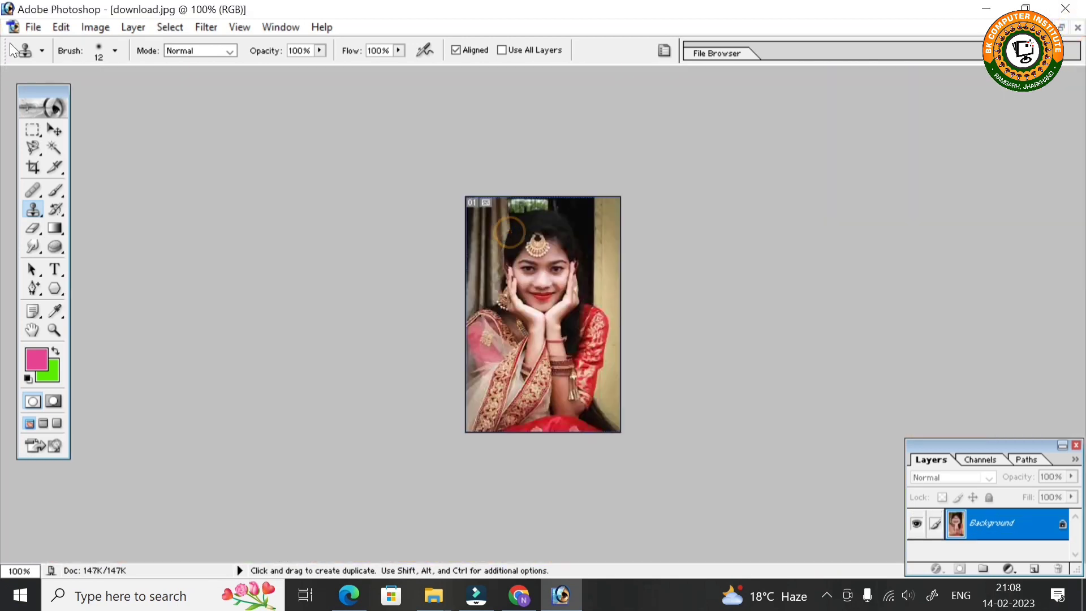
right_click(36, 212)
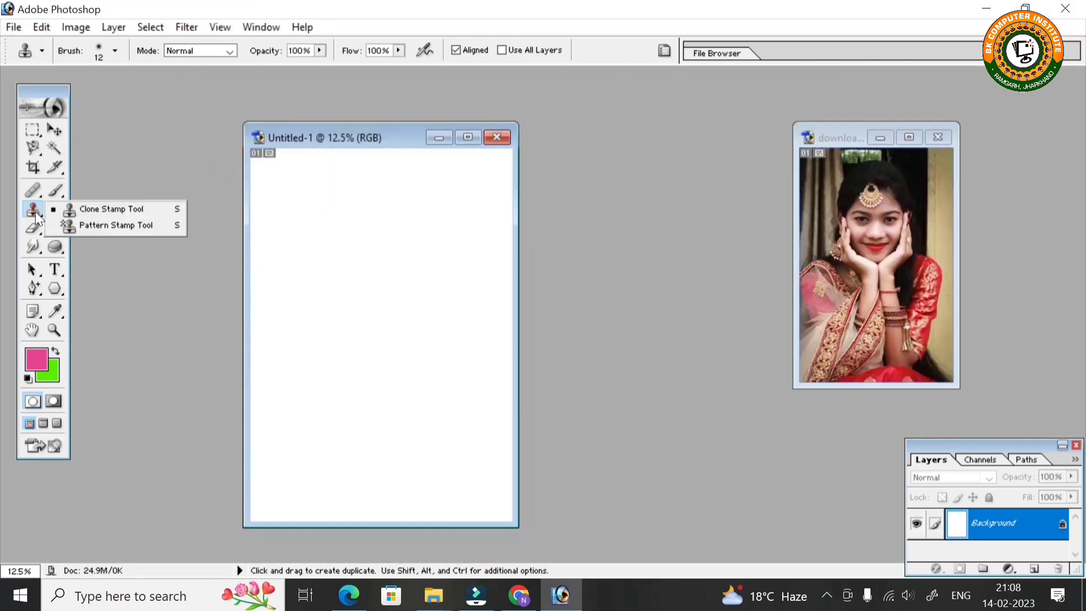
left_click(94, 227)
mouse_move(328, 241)
left_mouse_down()
mouse_move(415, 188)
mouse_move(406, 300)
mouse_move(346, 186)
left_mouse_up()
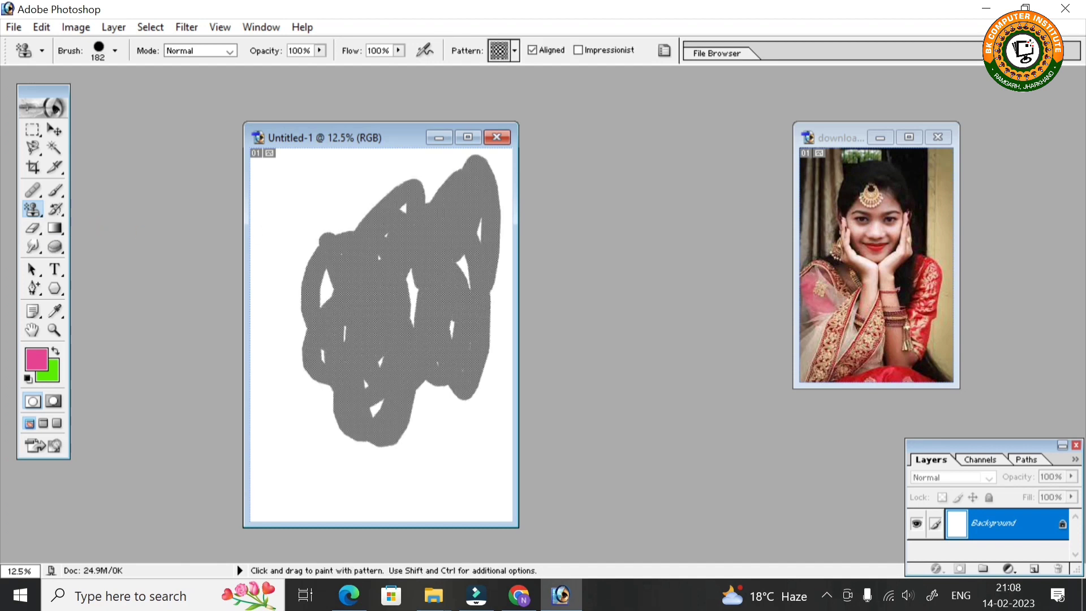
Step: Paint orange pattern strokes over the grey and down the right side of Untitled-1
left_click(515, 51)
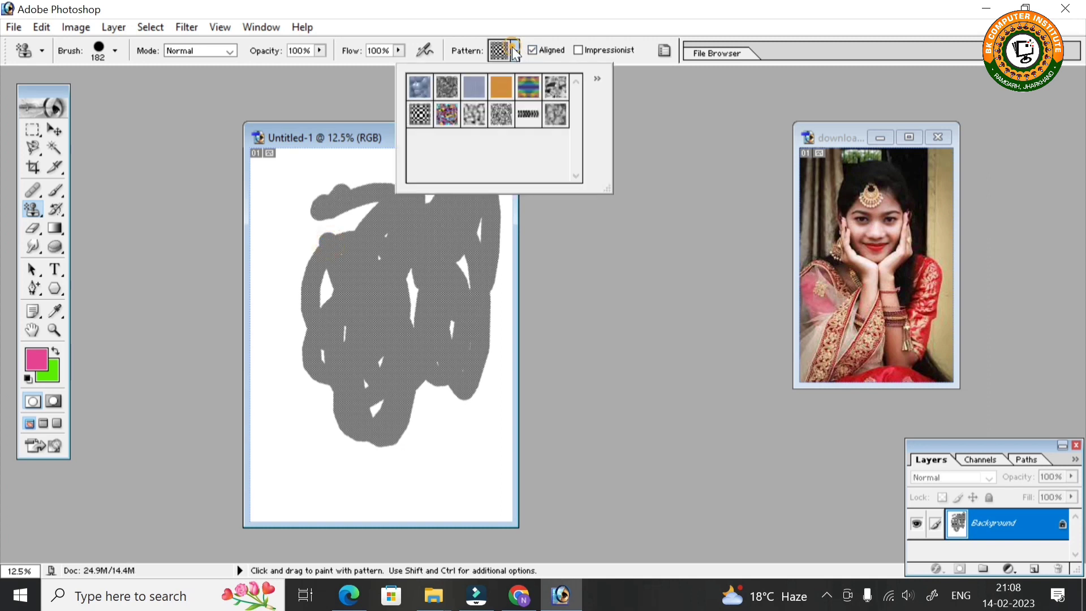
double_click(499, 87)
left_click(429, 281)
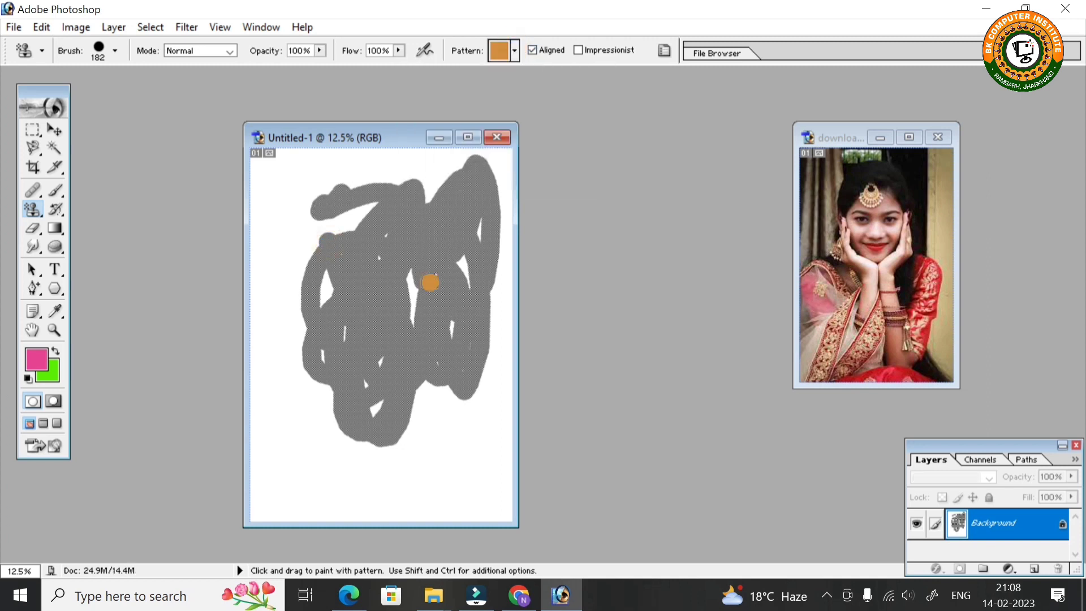
mouse_move(370, 241)
left_mouse_down()
mouse_move(391, 384)
mouse_move(395, 339)
mouse_move(327, 467)
mouse_move(396, 159)
mouse_move(294, 181)
mouse_move(317, 340)
mouse_move(475, 367)
left_mouse_up()
mouse_move(430, 396)
left_mouse_down()
mouse_move(447, 509)
mouse_move(497, 305)
mouse_move(492, 150)
left_mouse_up()
Step: Paint grey stone-pattern loops across the canvas, then close Untitled-1 without saving
left_click(516, 52)
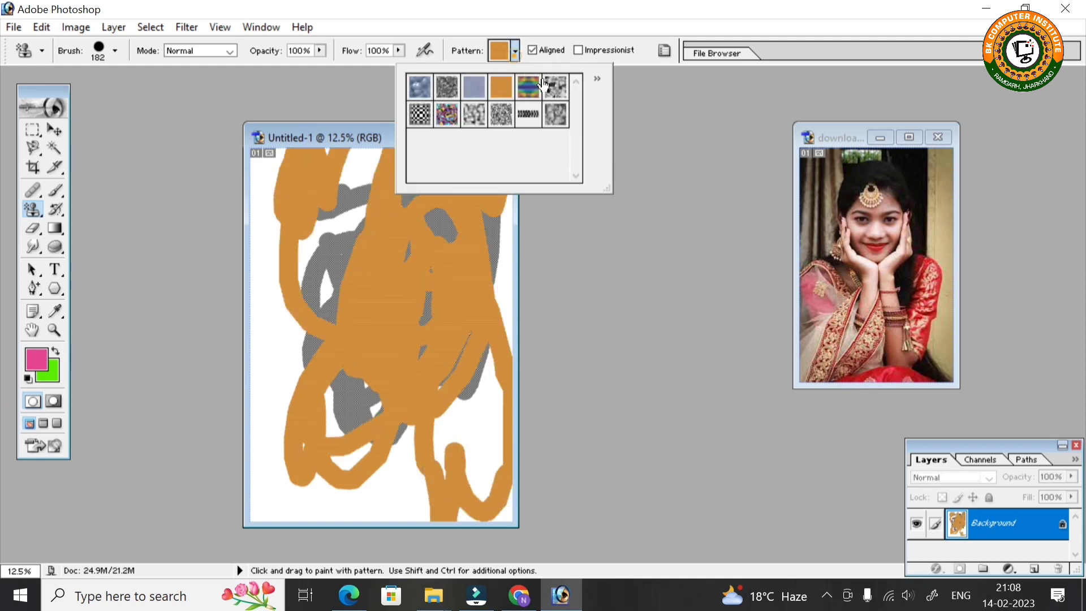
left_click(556, 113)
mouse_move(401, 206)
left_mouse_down()
mouse_move(460, 237)
mouse_move(339, 317)
mouse_move(481, 153)
mouse_move(497, 226)
mouse_move(466, 184)
left_mouse_up()
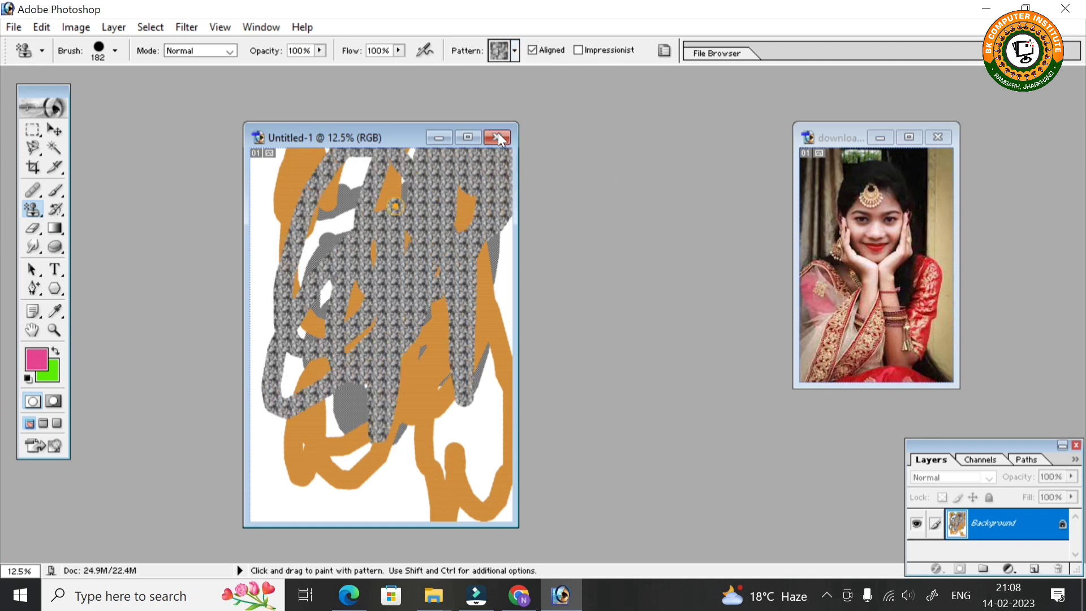
left_click(498, 137)
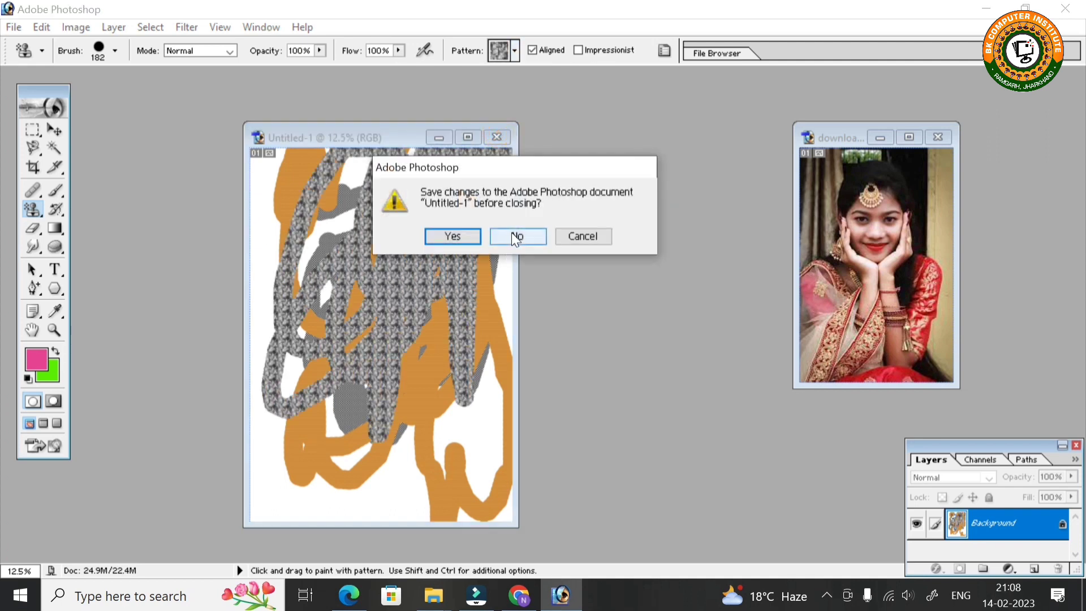
left_click(542, 240)
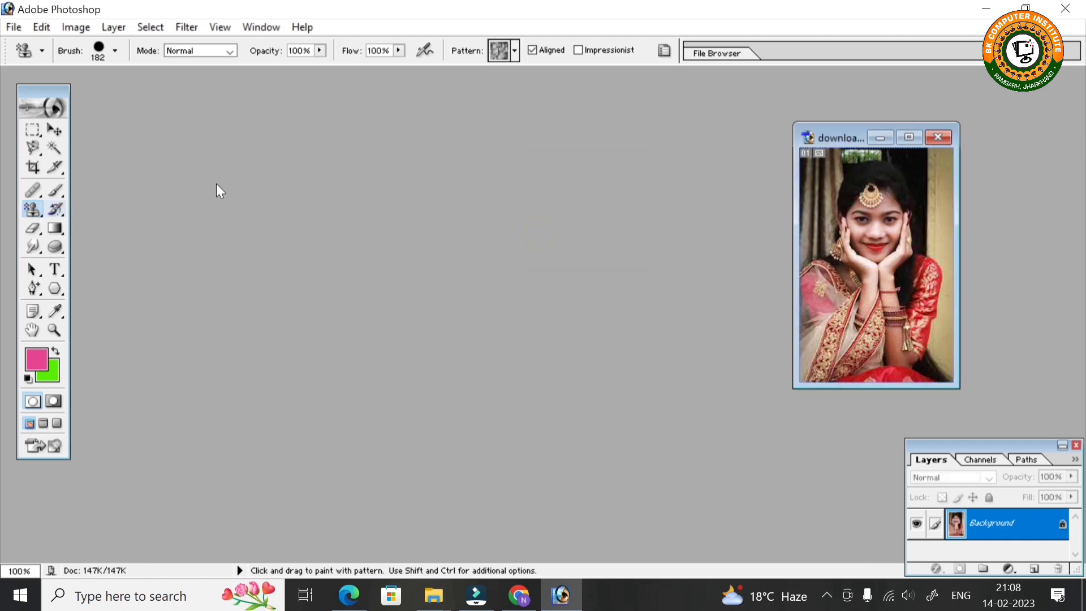
Step: Maximize and fit the portrait, then erase the whole backdrop to green
left_click(908, 137)
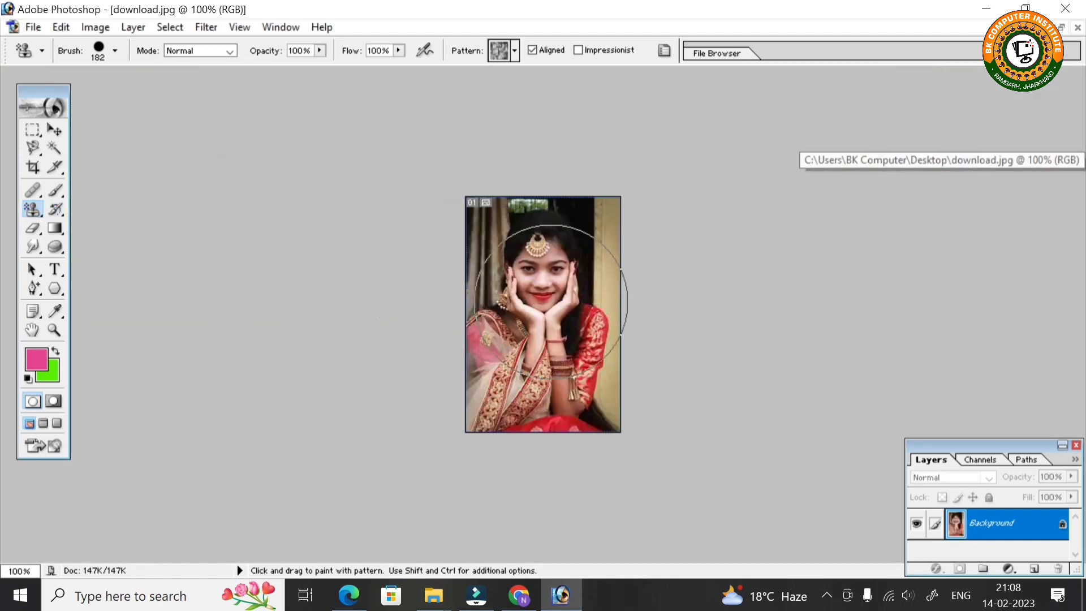
key("ctrl+0")
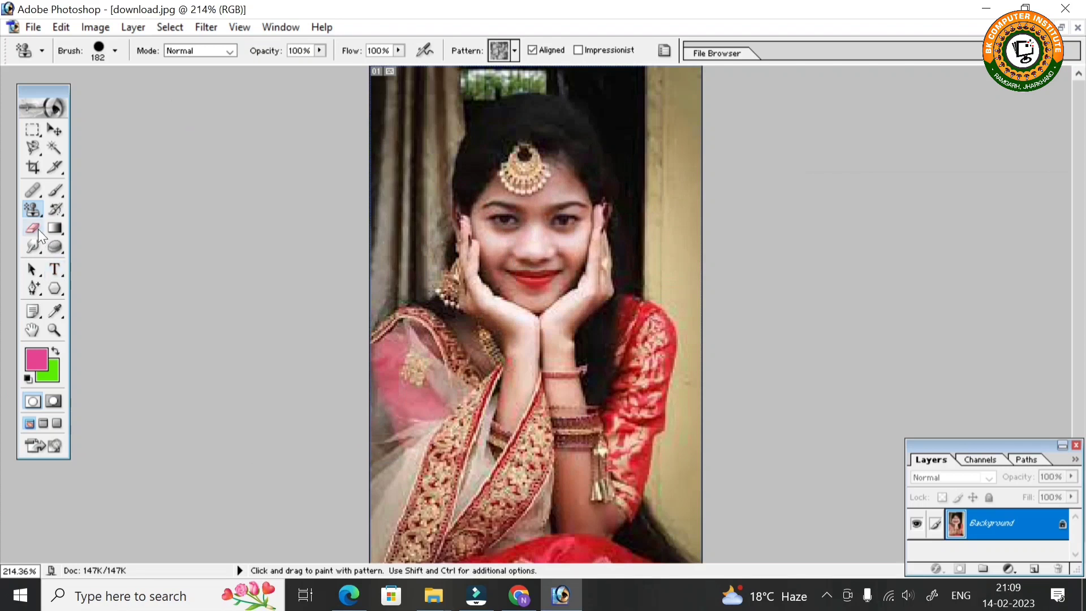
left_click(35, 228)
mouse_move(405, 234)
left_mouse_down()
mouse_move(395, 87)
mouse_move(373, 273)
mouse_move(430, 201)
mouse_move(688, 356)
left_mouse_up()
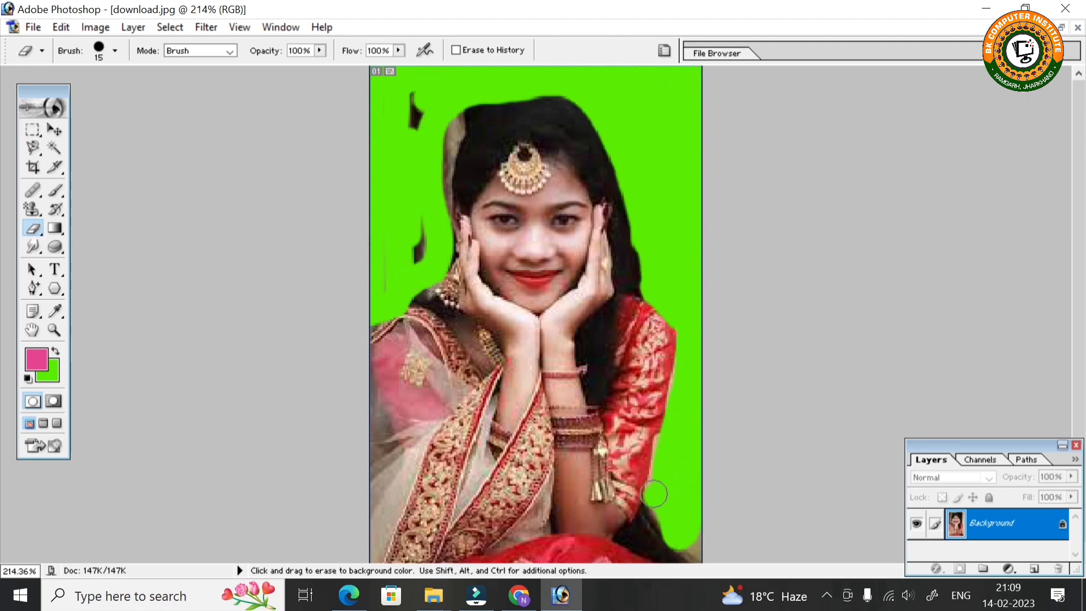
left_click_drag(654, 495, 690, 557)
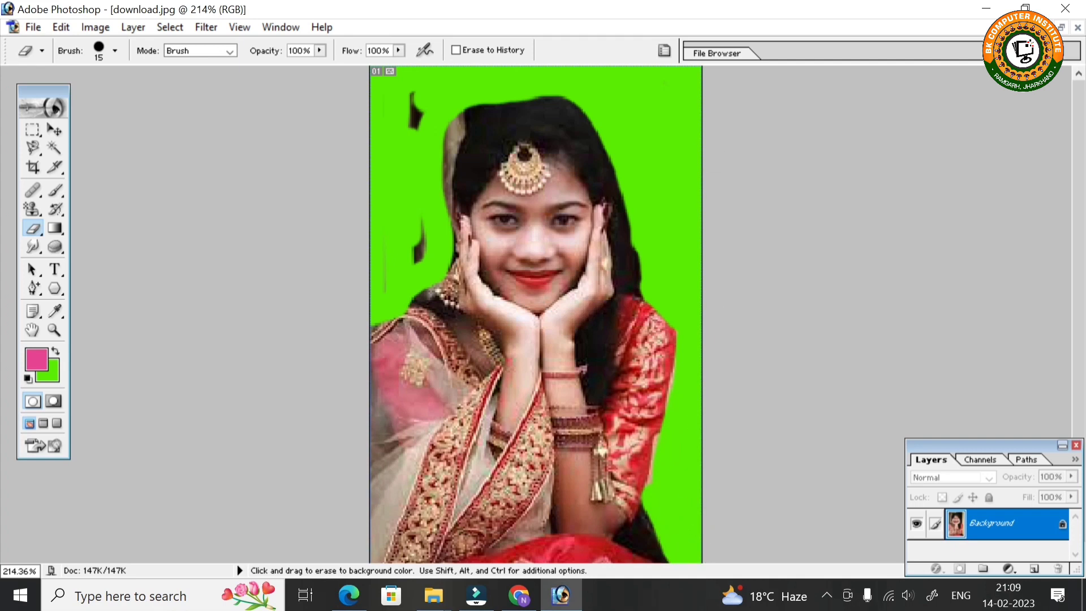
mouse_move(403, 140)
left_mouse_down()
mouse_move(412, 85)
mouse_move(427, 266)
mouse_move(361, 342)
mouse_move(368, 370)
left_mouse_up()
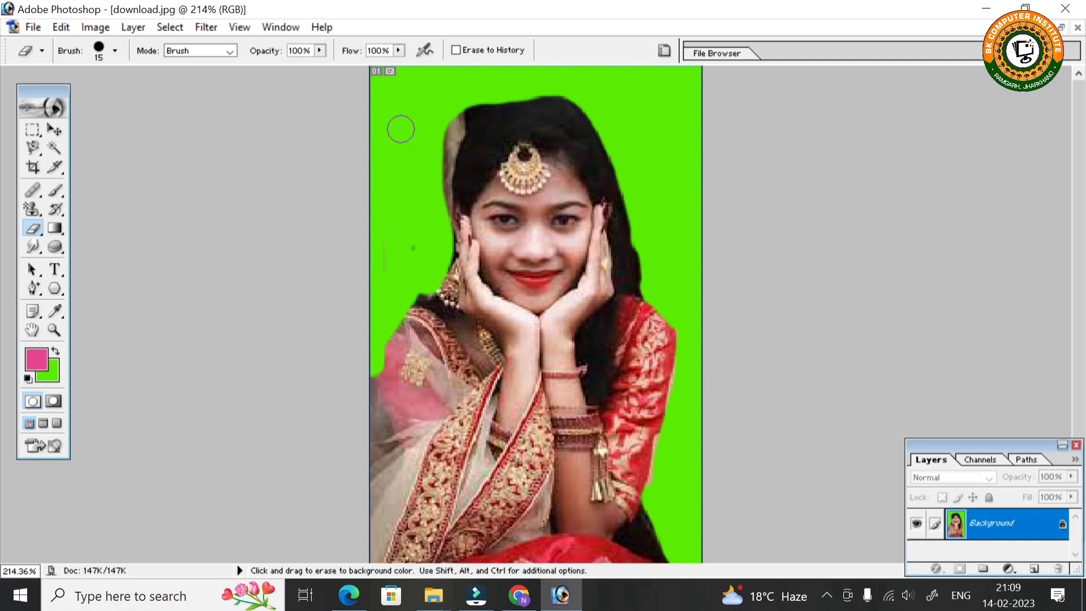
Step: Set the background colour to magenta and erase a magenta streak along the left edge
left_click(47, 375)
left_click(879, 165)
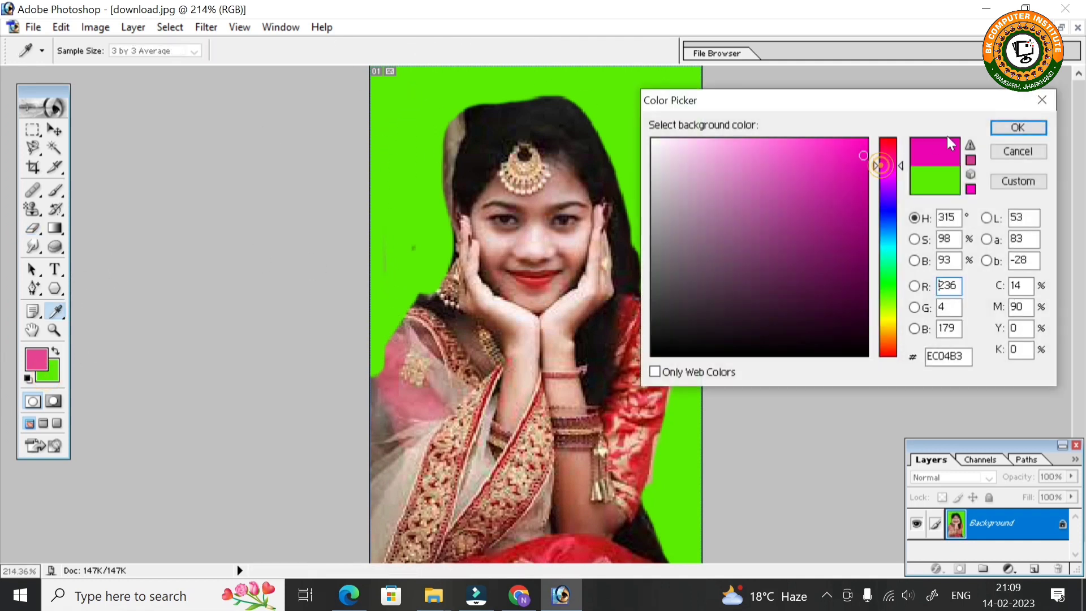
left_click(996, 129)
mouse_move(409, 186)
left_mouse_down()
mouse_move(389, 257)
mouse_move(390, 129)
left_mouse_up()
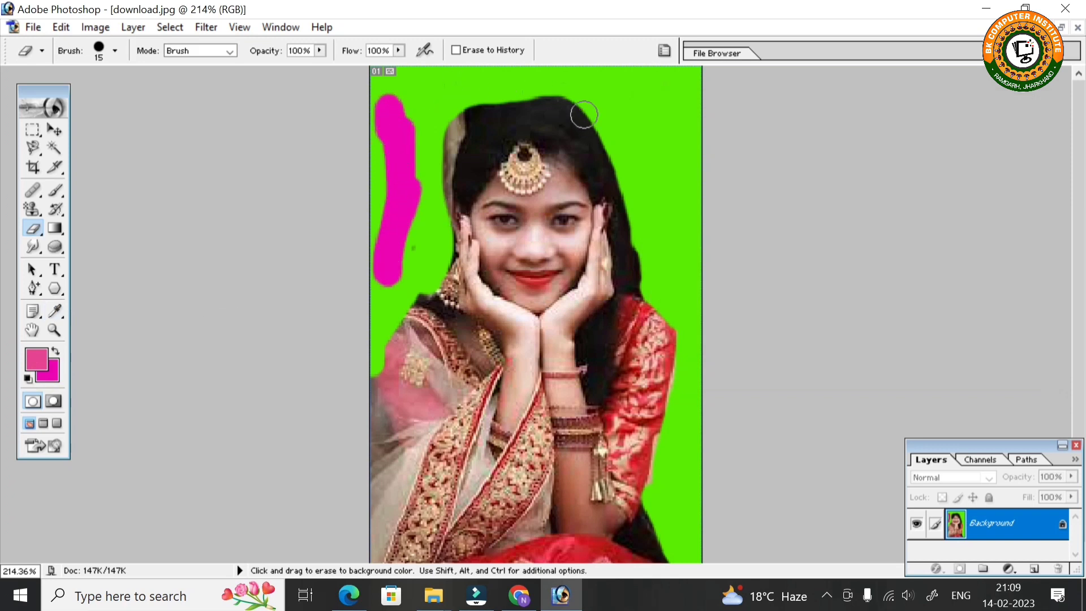
Step: Set the background colour to orange and erase an orange band along the left and top
left_click(51, 375)
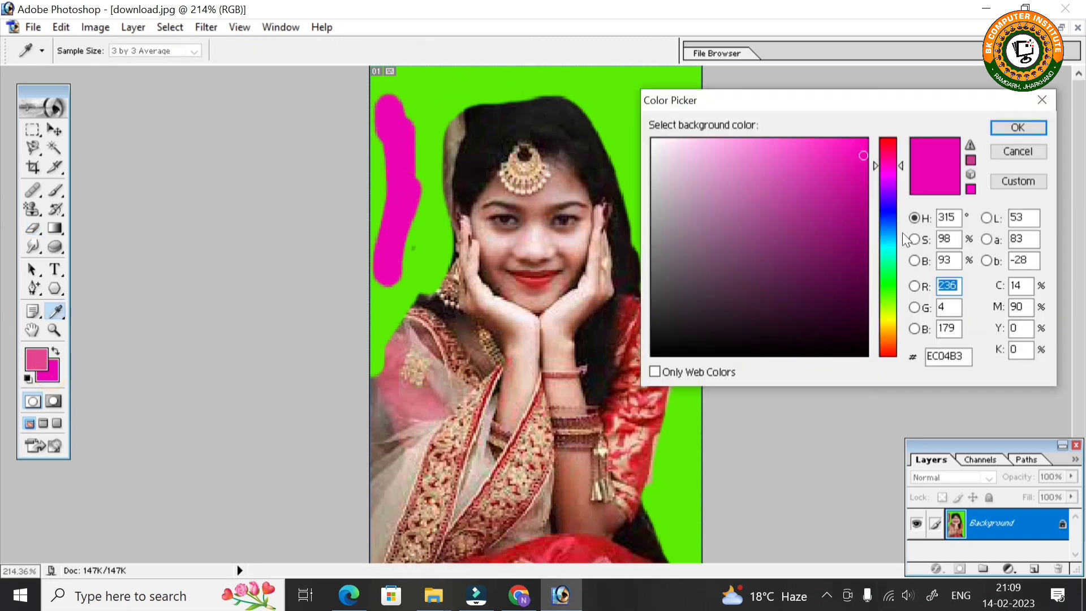
left_click(885, 335)
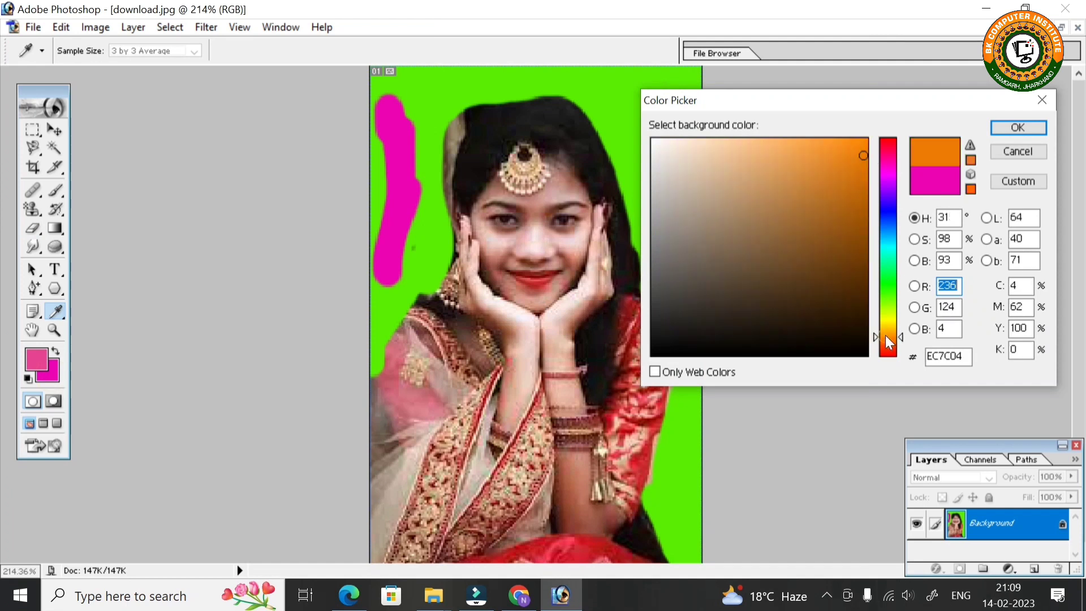
left_click(1017, 128)
mouse_move(416, 122)
left_mouse_down()
mouse_move(410, 186)
mouse_move(475, 79)
mouse_move(660, 113)
mouse_move(662, 129)
left_mouse_up()
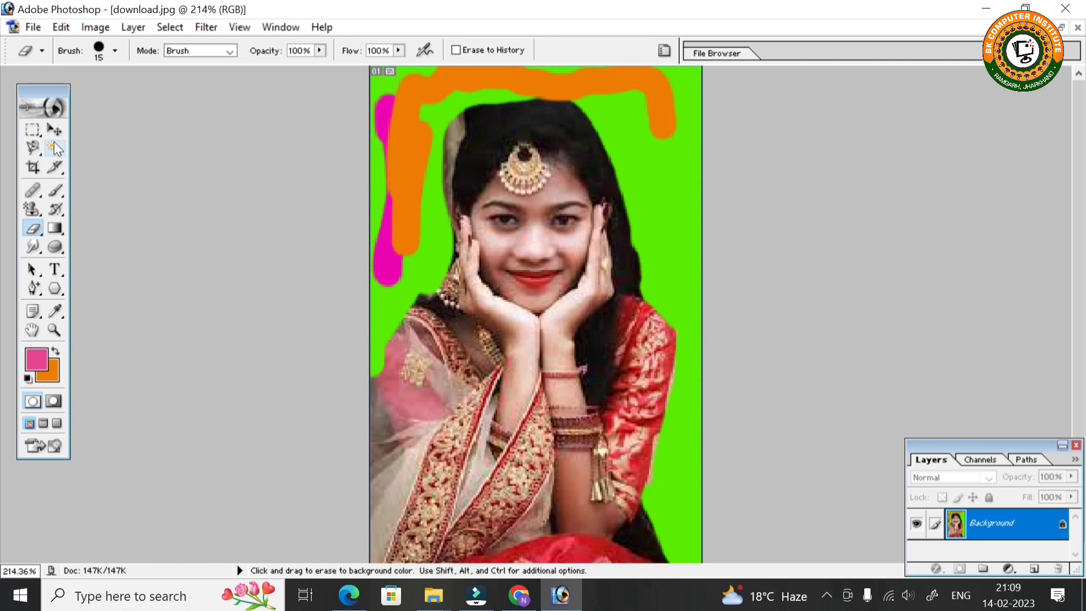
Step: Use the Magic Wand to select the green backdrop areas and fill them with orange
left_click(55, 146)
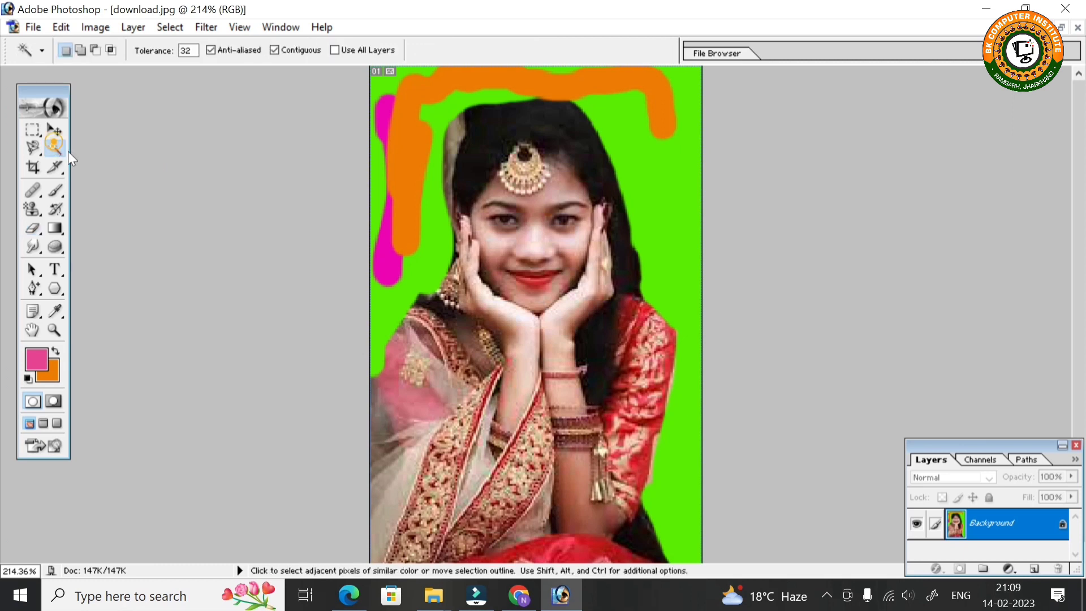
left_click(664, 190)
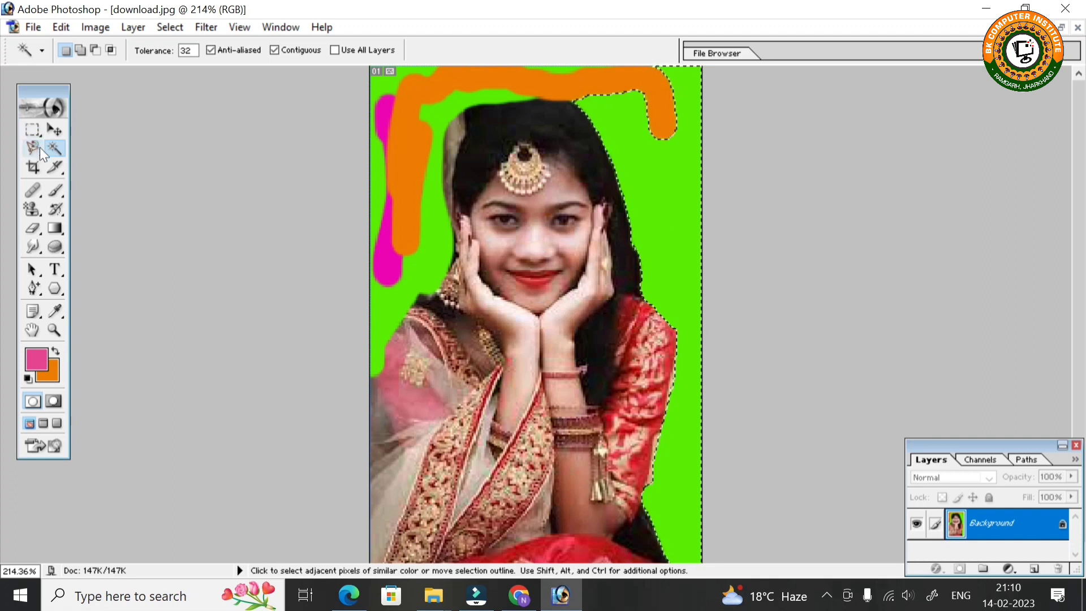
key("ctrl+BackSpace")
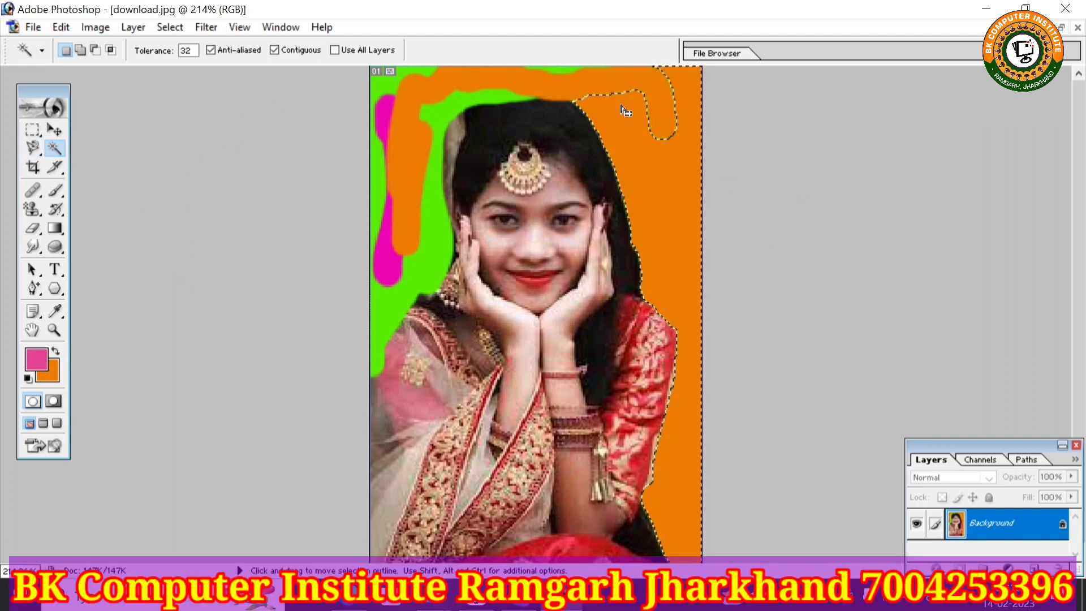
left_click(445, 99)
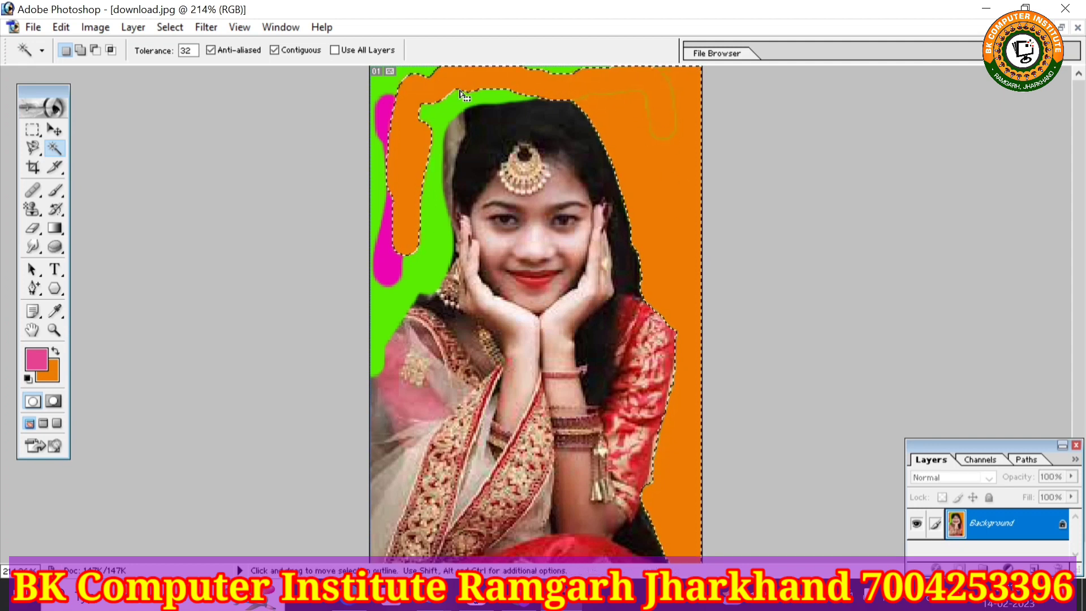
left_click(445, 251)
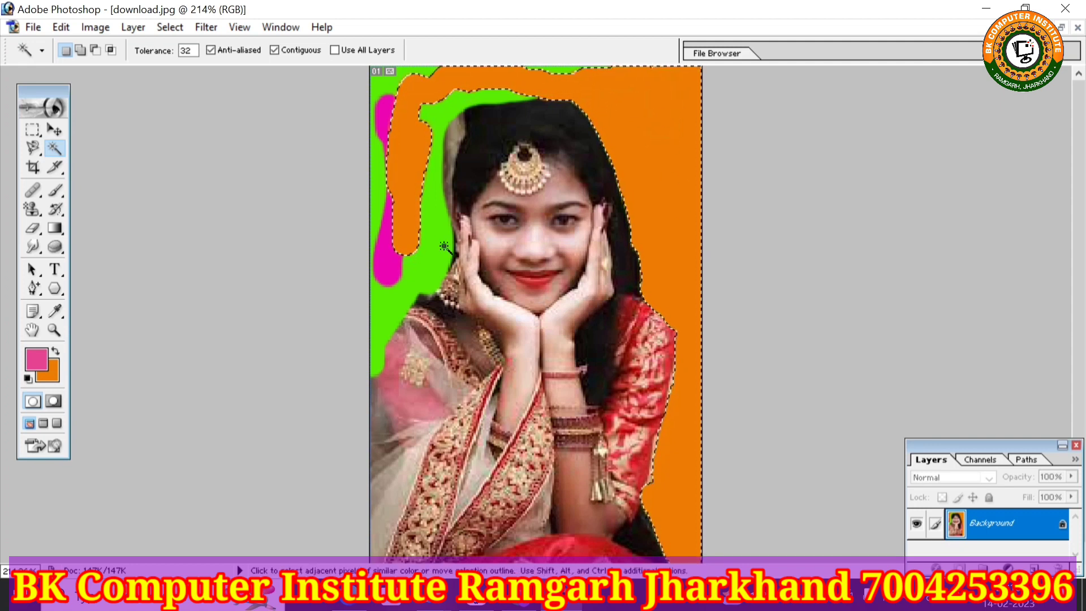
key("ctrl+BackSpace")
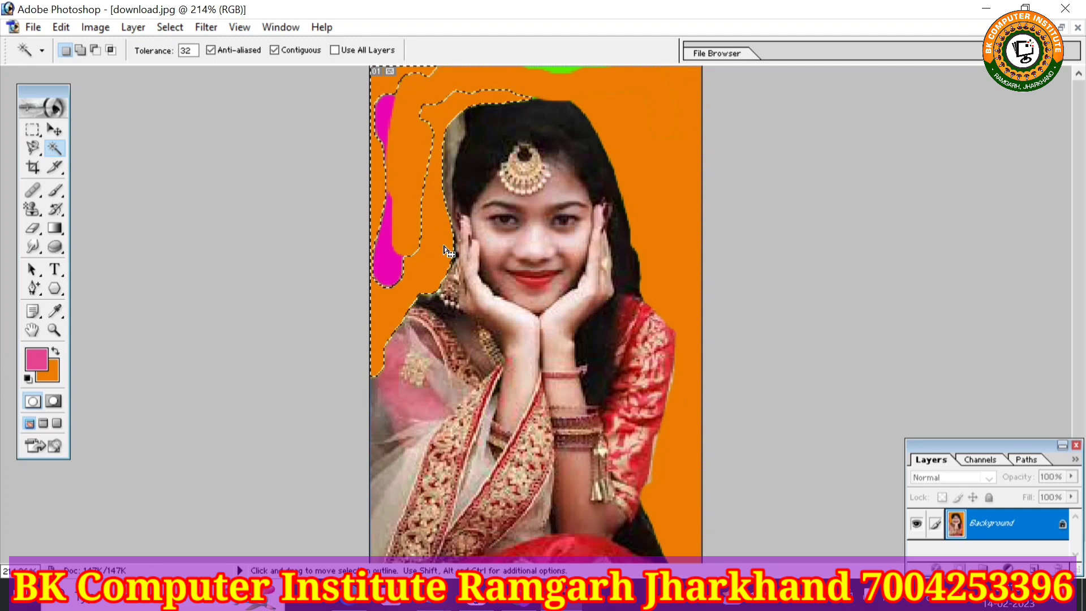
Step: Fill both magenta blobs on the left edge with orange, then close Photoshop without saving
left_click(384, 256)
key("ctrl+BackSpace")
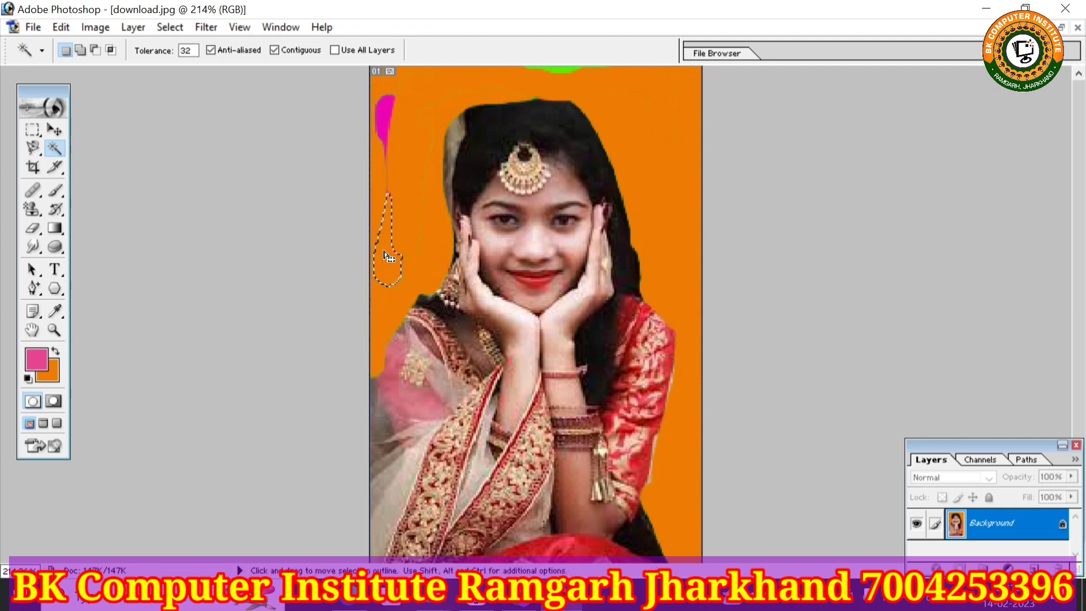
left_click(384, 129)
key("ctrl+BackSpace")
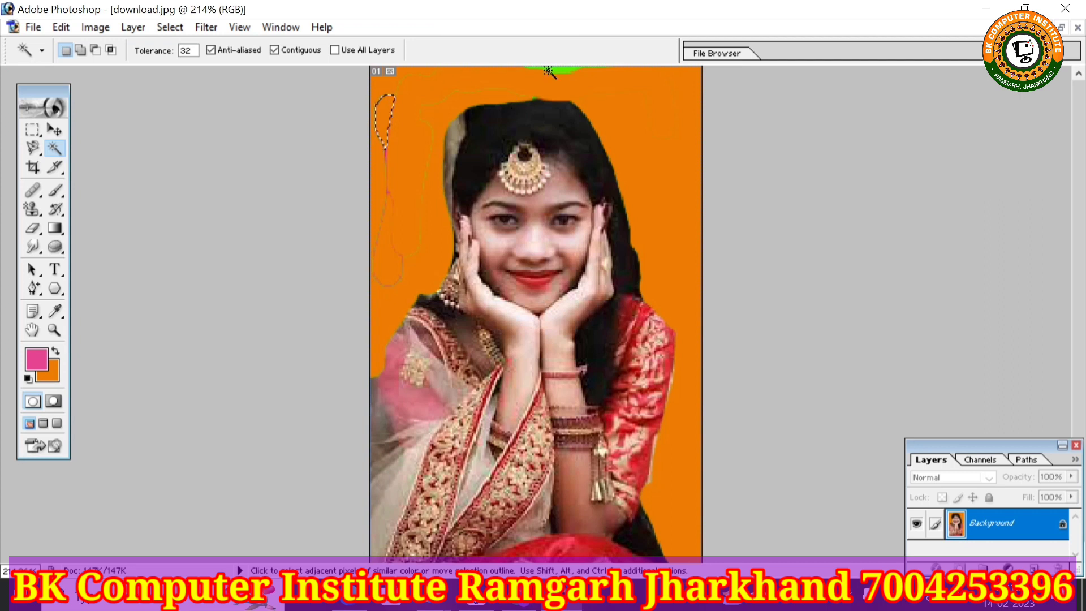
left_click(548, 70)
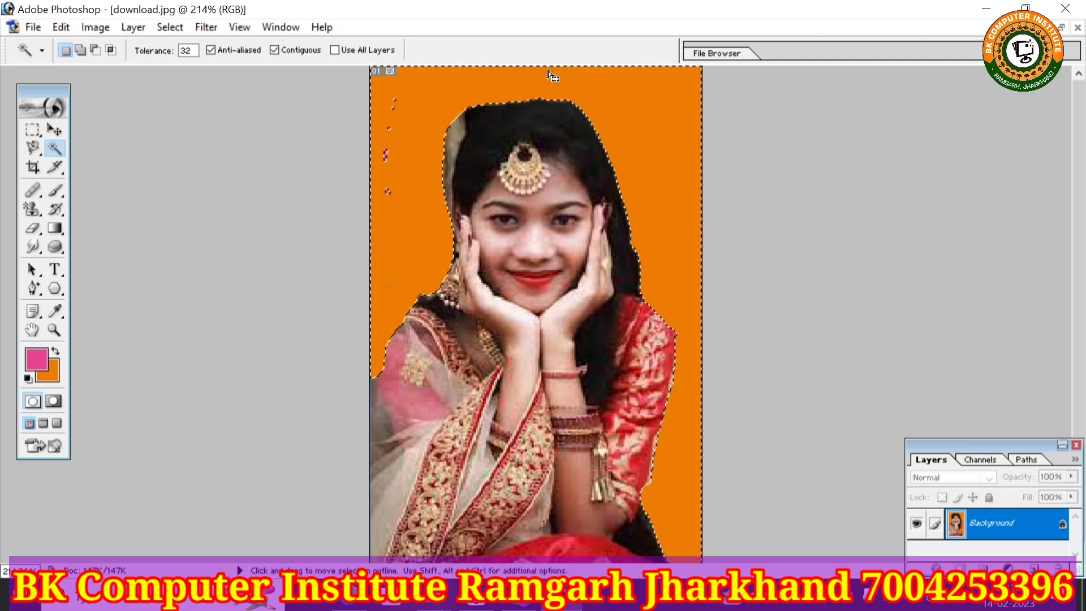
key("alt+F4")
left_click(513, 235)
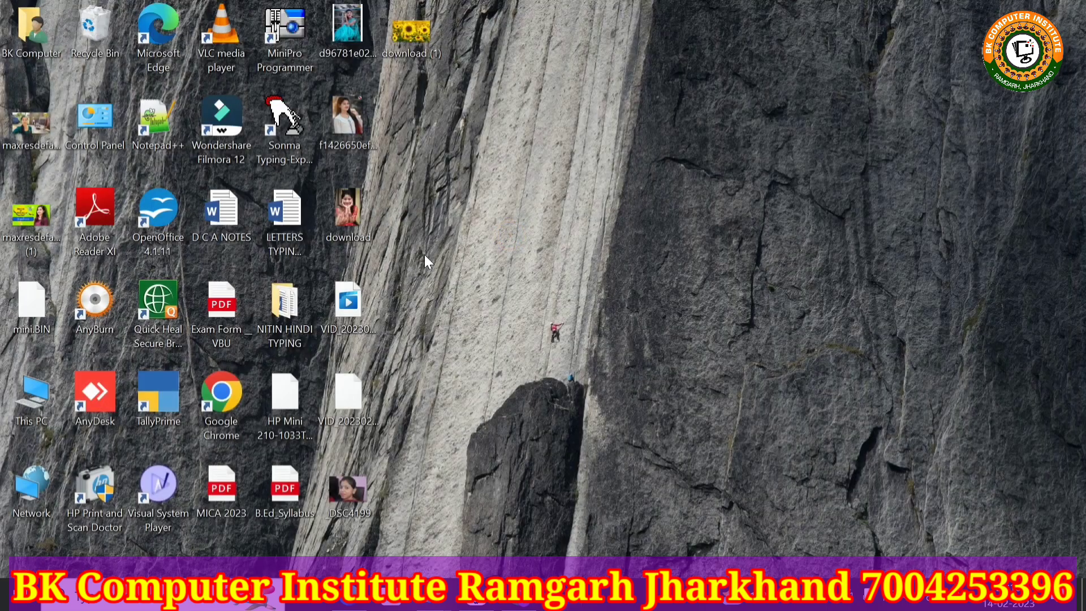
Step: View and close the desktop portrait image, then search Windows for 'photop'
double_click(346, 25)
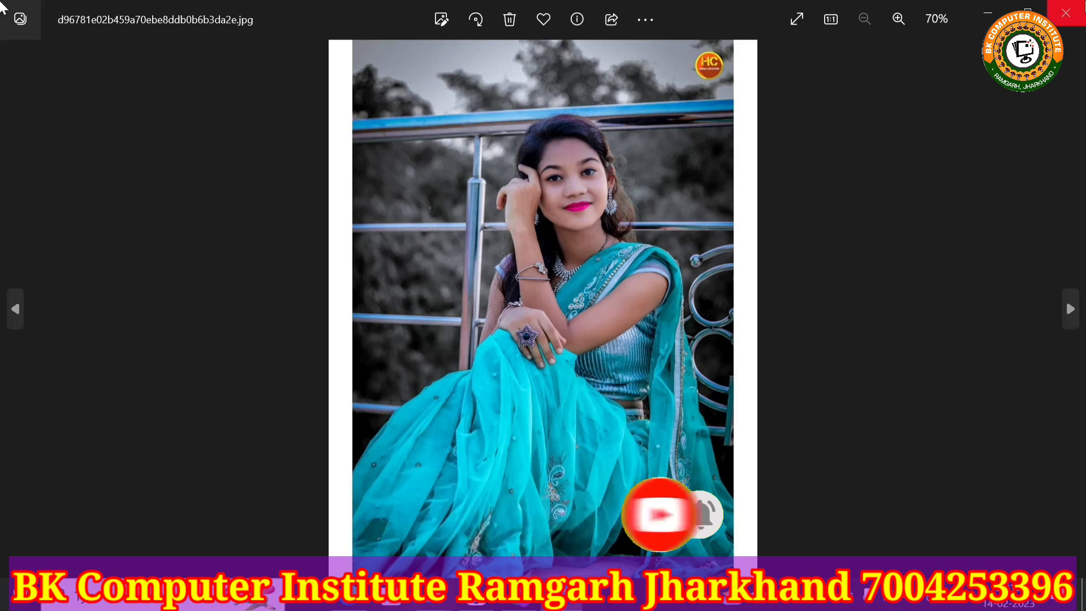
left_click(1065, 12)
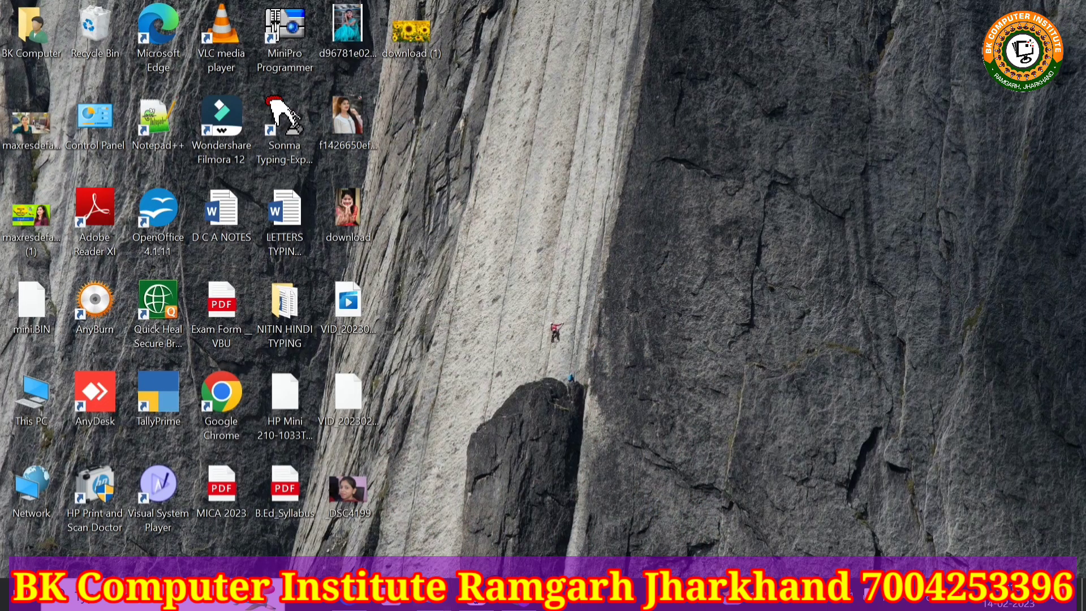
left_click(187, 603)
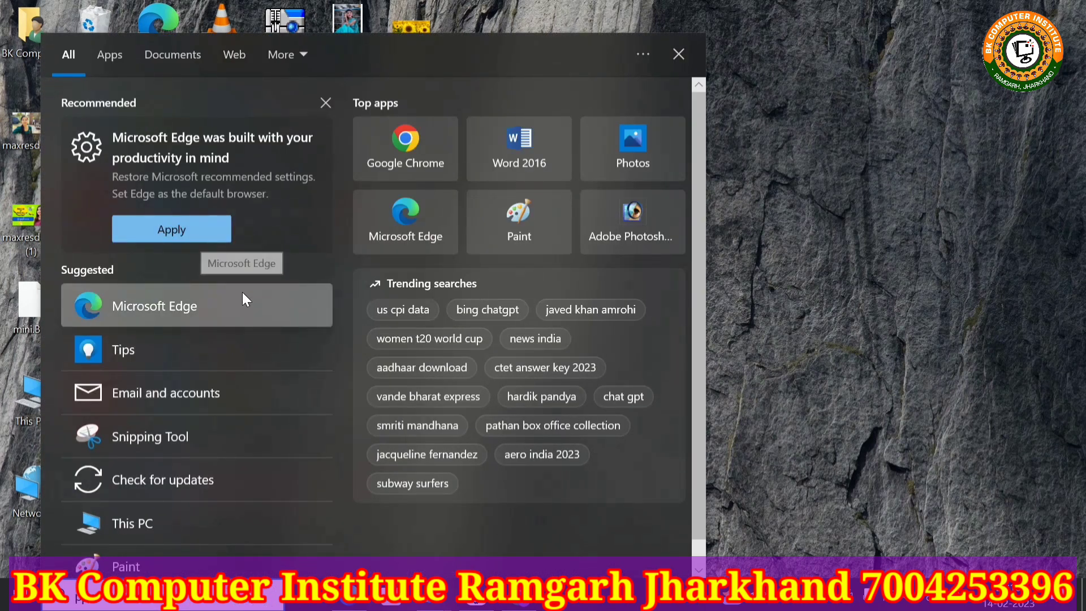
type("photop")
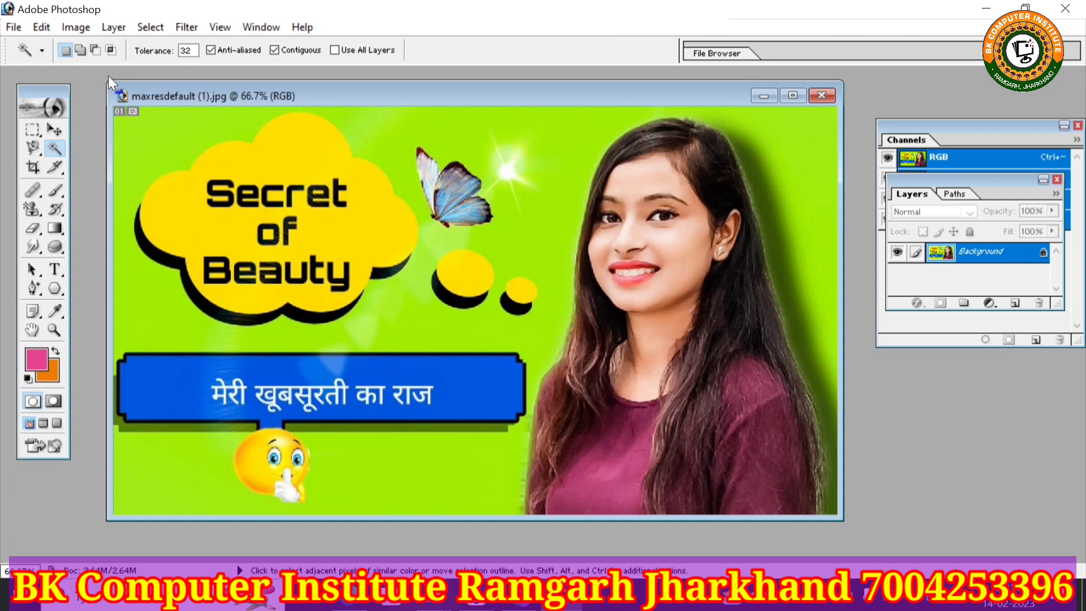
Step: Magic Wand the green background, fill it with cyan 04ECD3, and deselect
left_click(159, 149)
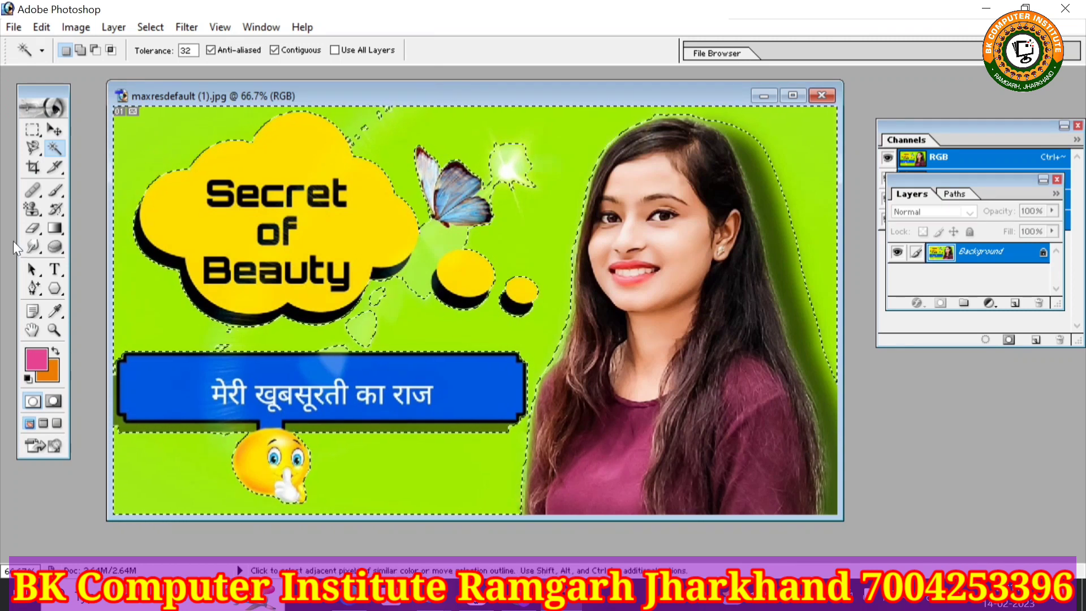
left_click(50, 370)
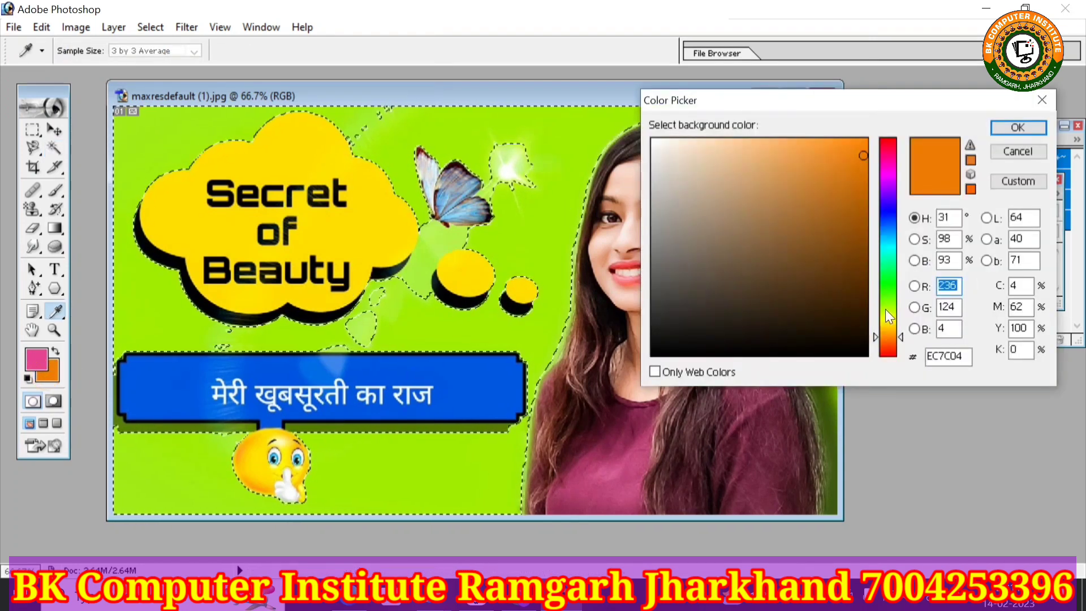
left_click(888, 170)
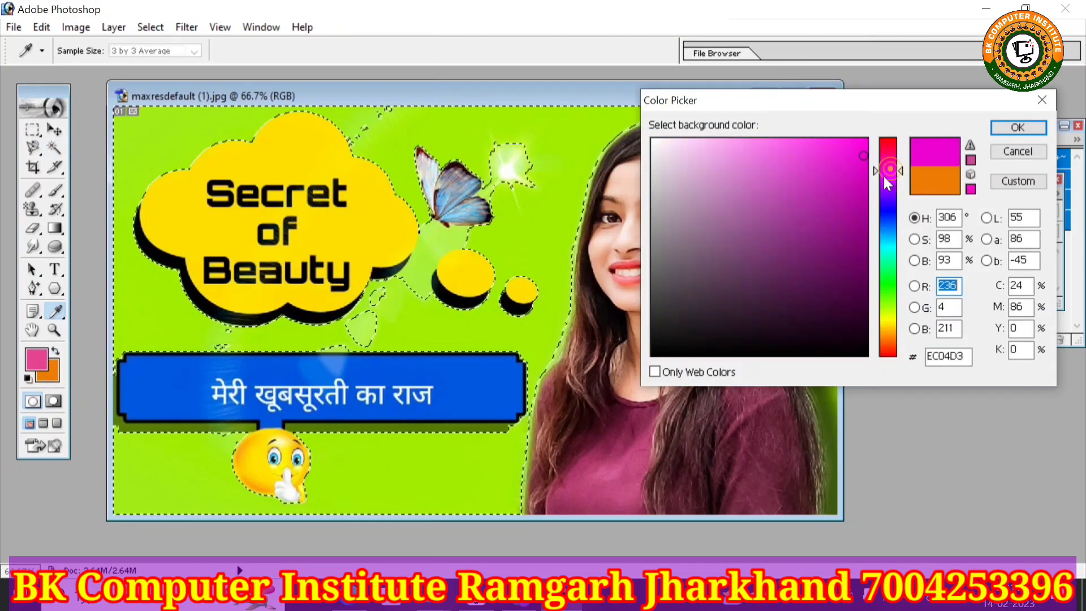
left_click(894, 284)
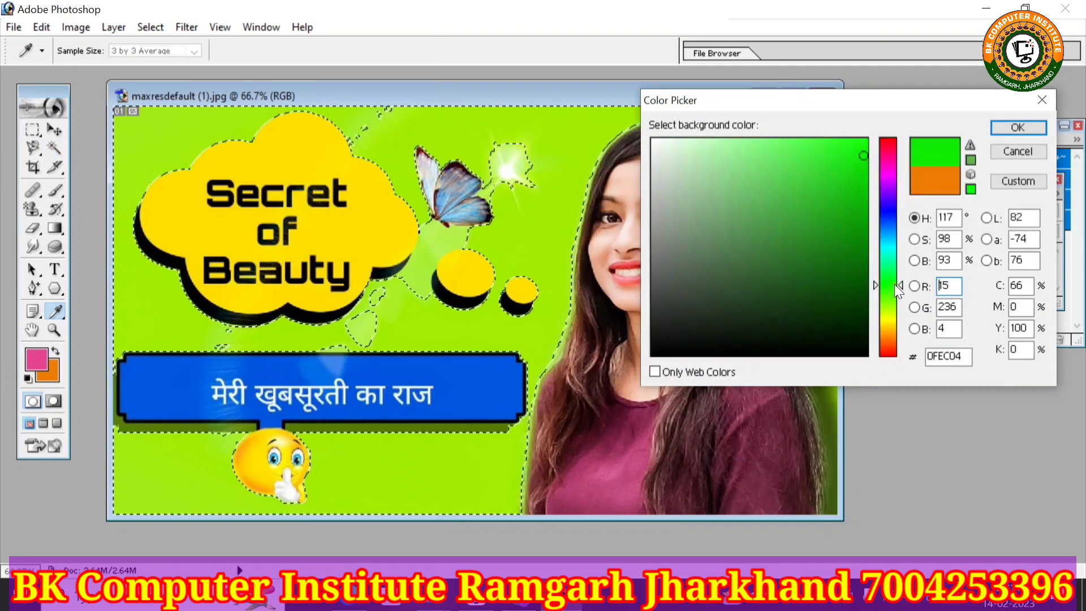
left_click(887, 242)
left_click(889, 250)
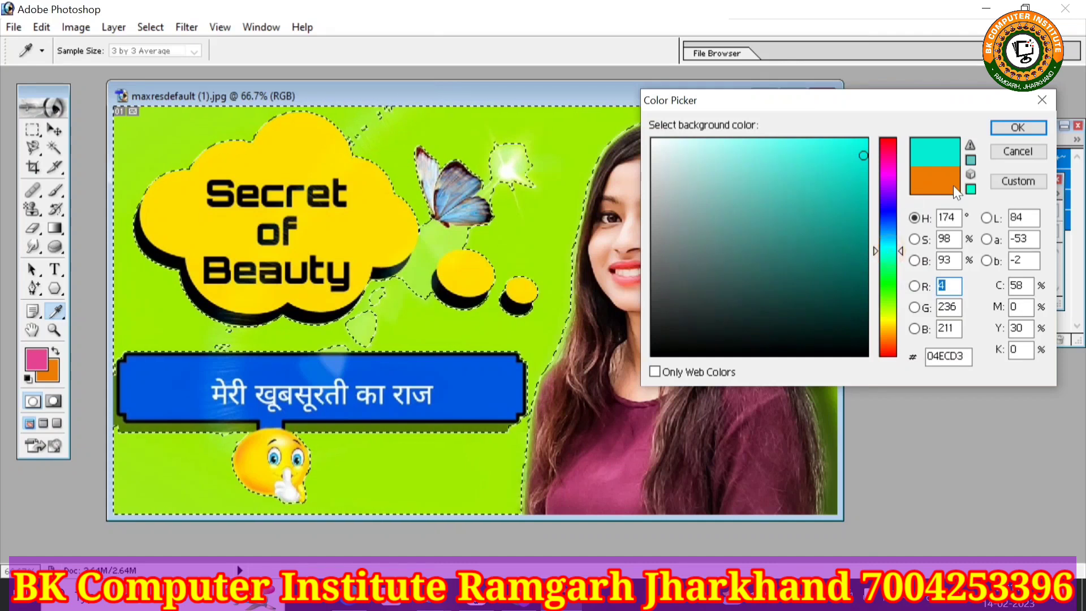
left_click(1013, 126)
key("w")
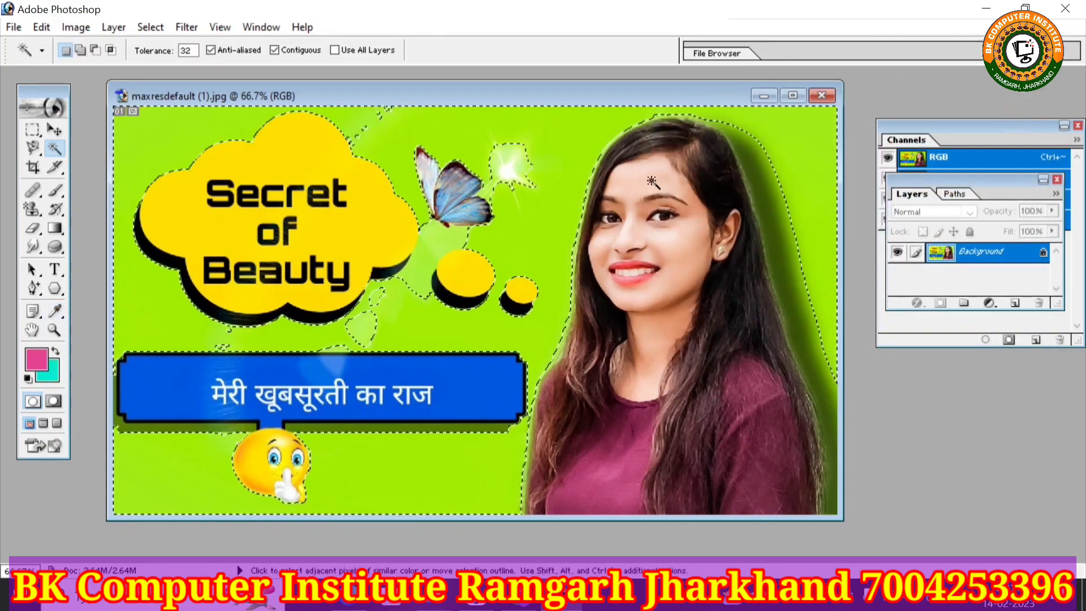
key("Delete")
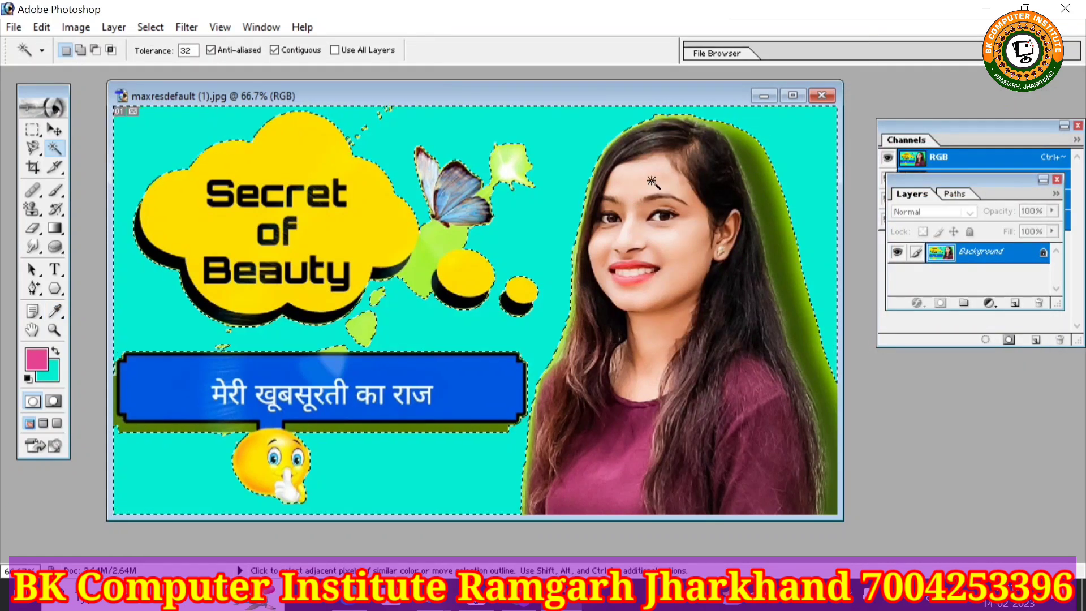
key("ctrl+d")
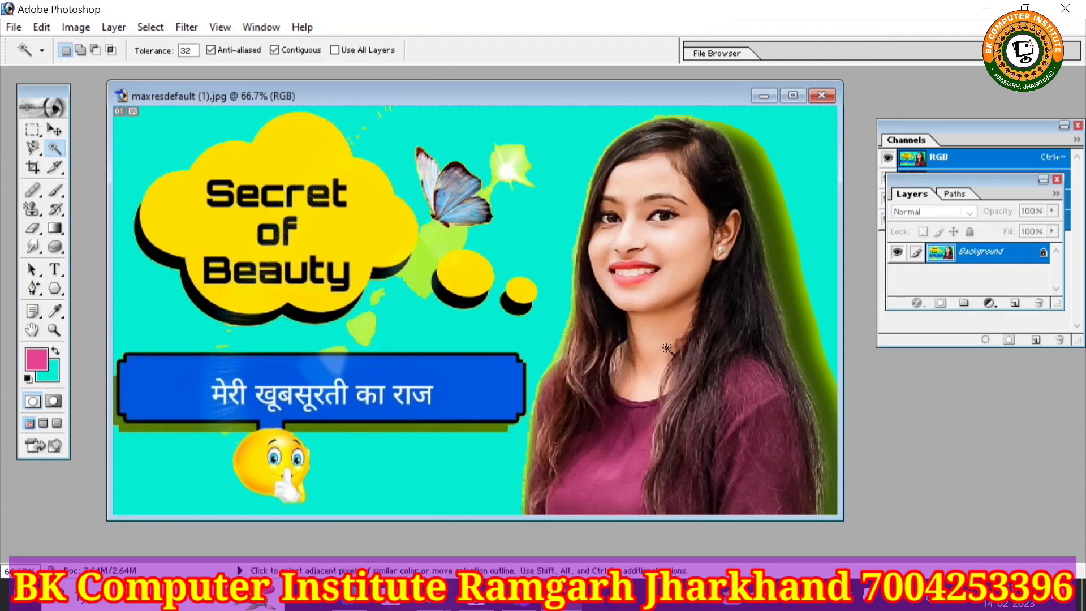
Step: Try Magic Wand selections of the green strip and cyan background, then deselect
left_click(758, 160)
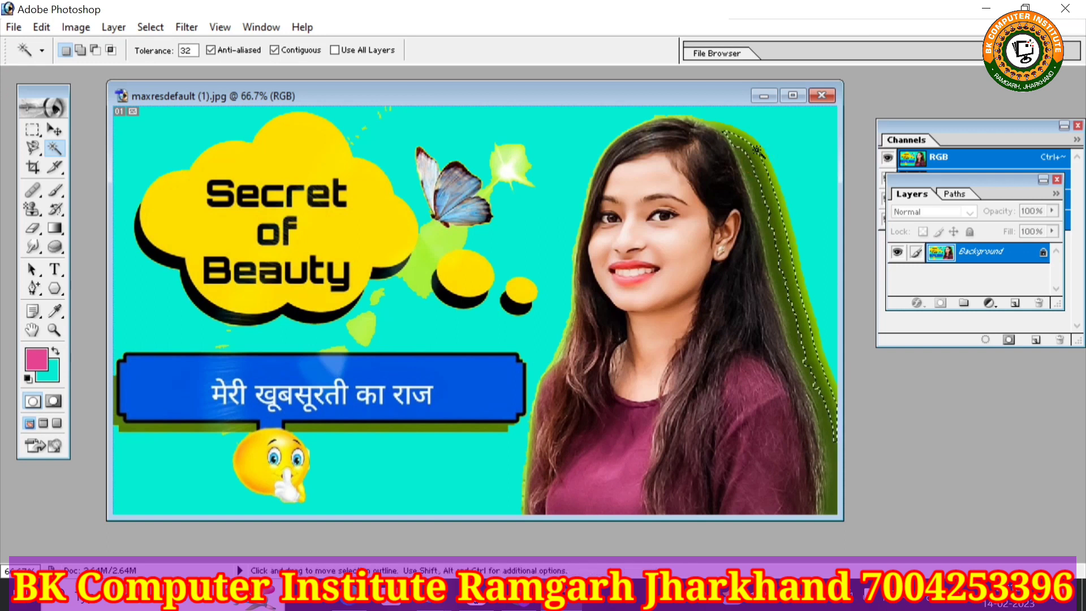
left_click(778, 207, "shift")
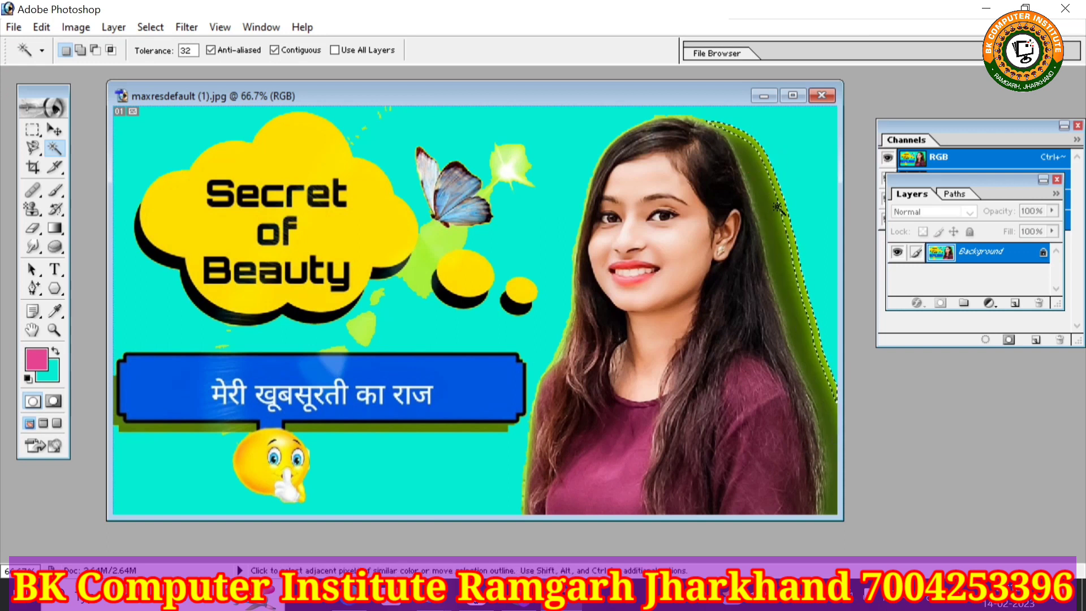
left_click(793, 158, "shift")
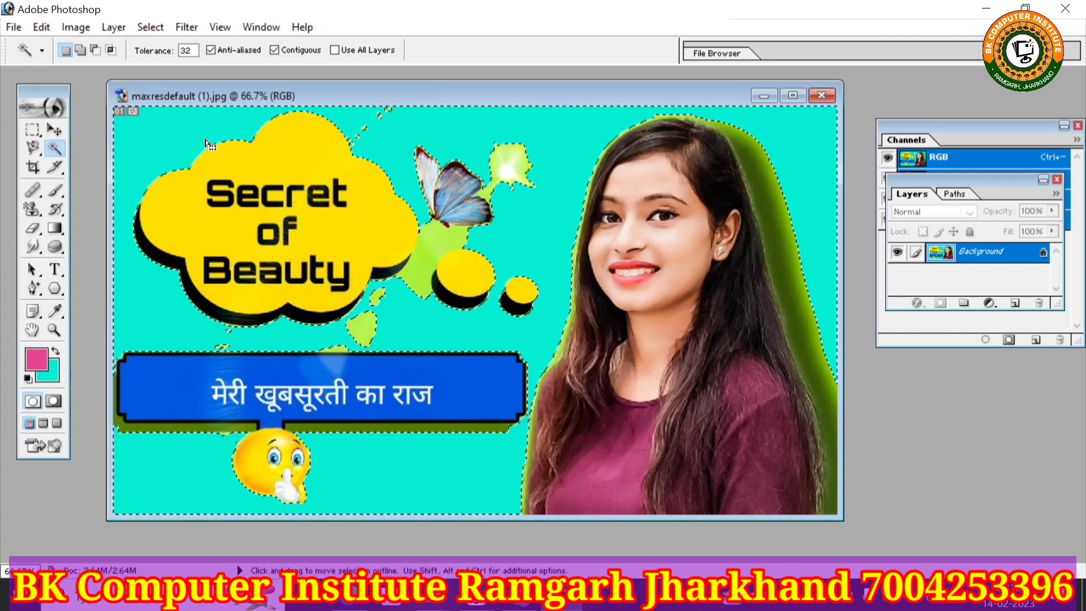
left_click(190, 129)
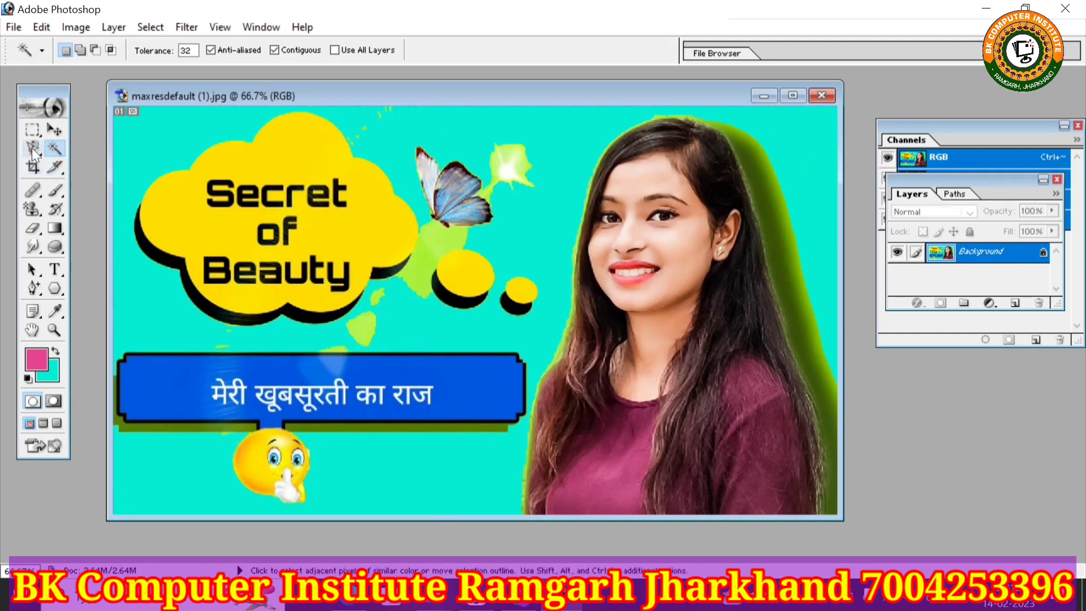
Step: Outline the green strip right of the hair with the Polygonal Lasso and fill it cyan
left_click_drag(32, 151, 103, 162)
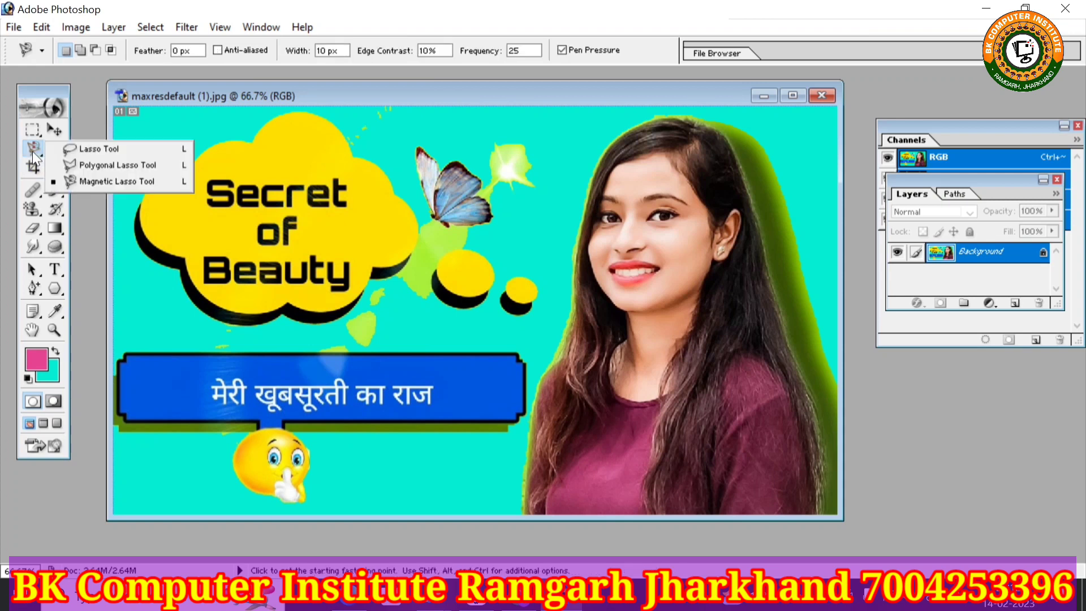
left_click(108, 165)
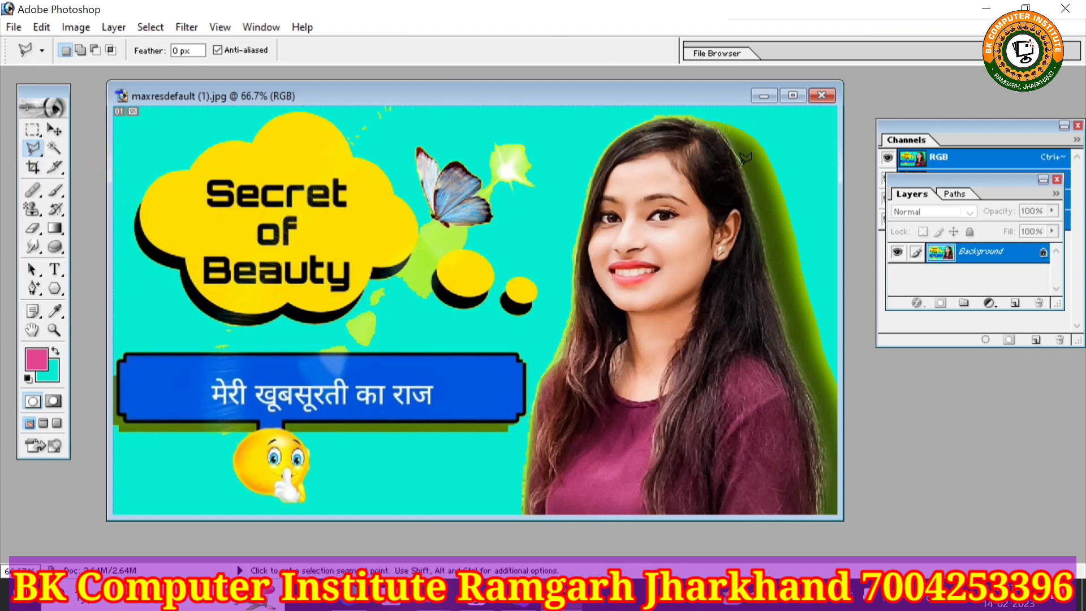
left_click(751, 198)
left_click(795, 374)
left_click(819, 410)
left_click(821, 478)
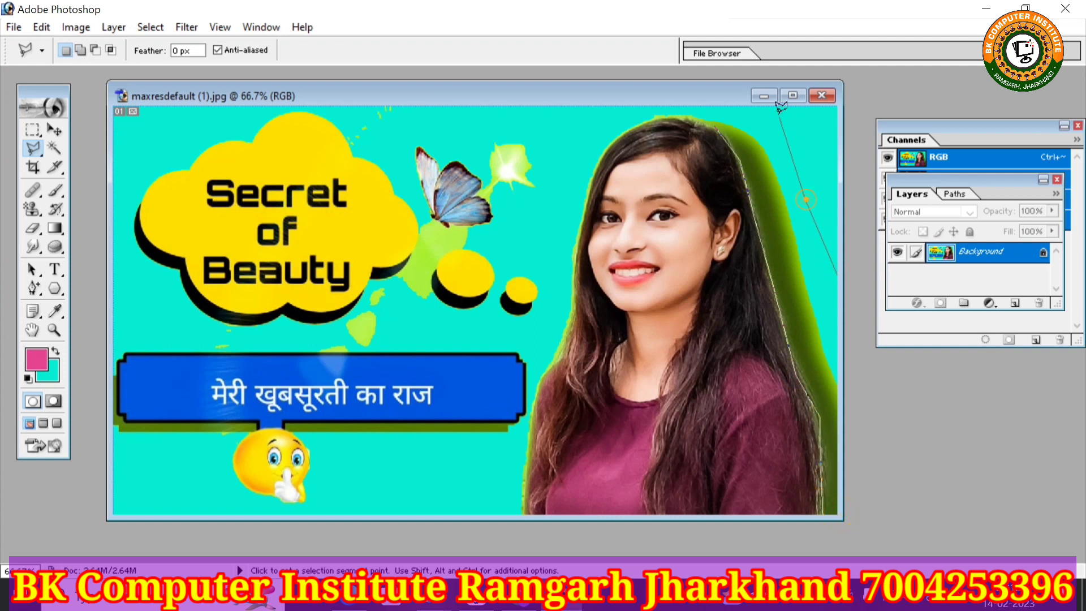
left_click(754, 112)
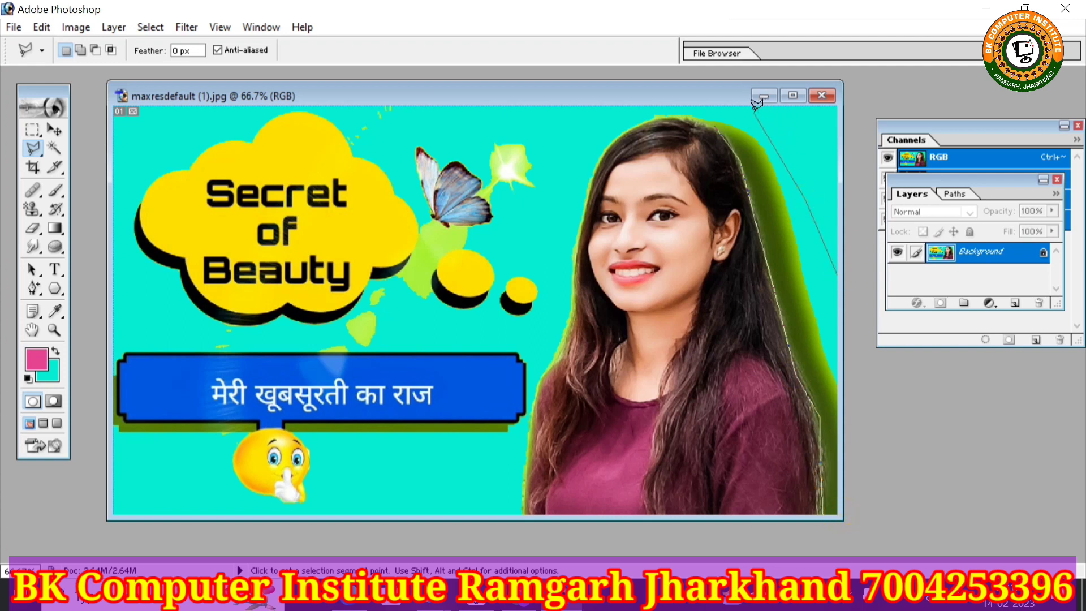
left_click(715, 132)
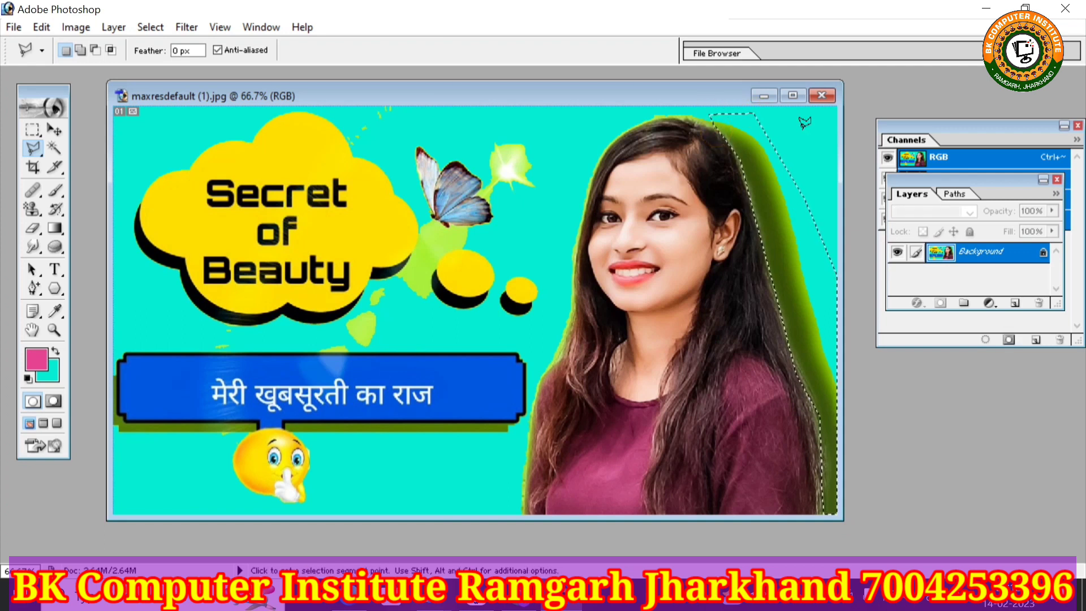
key("Delete")
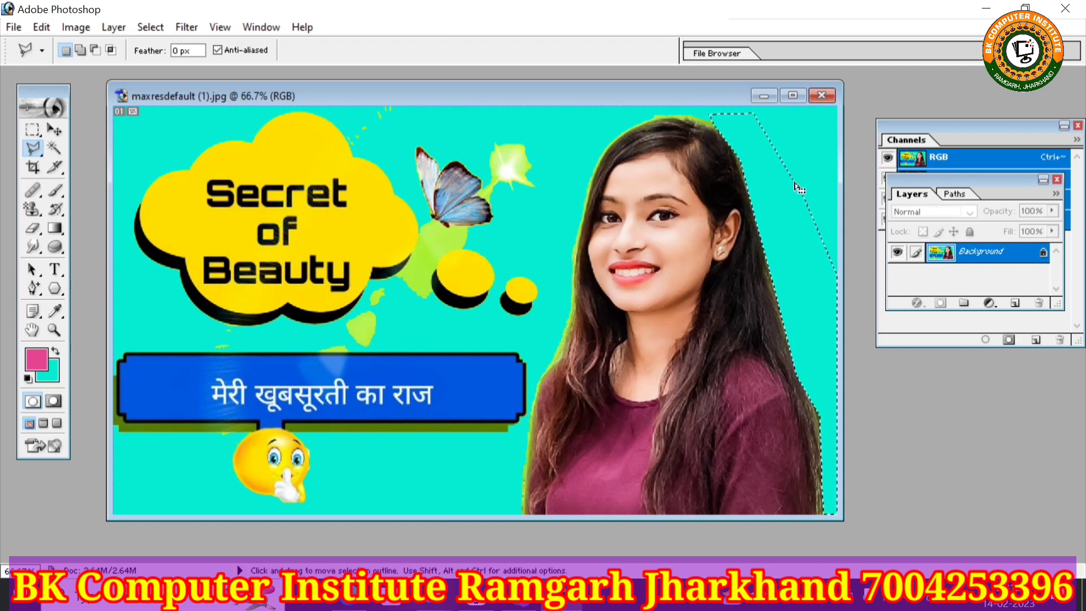
Step: Trace further polygonal outlines around the top of the hair, dismissing the no-pixels-selected warning
left_click(795, 145)
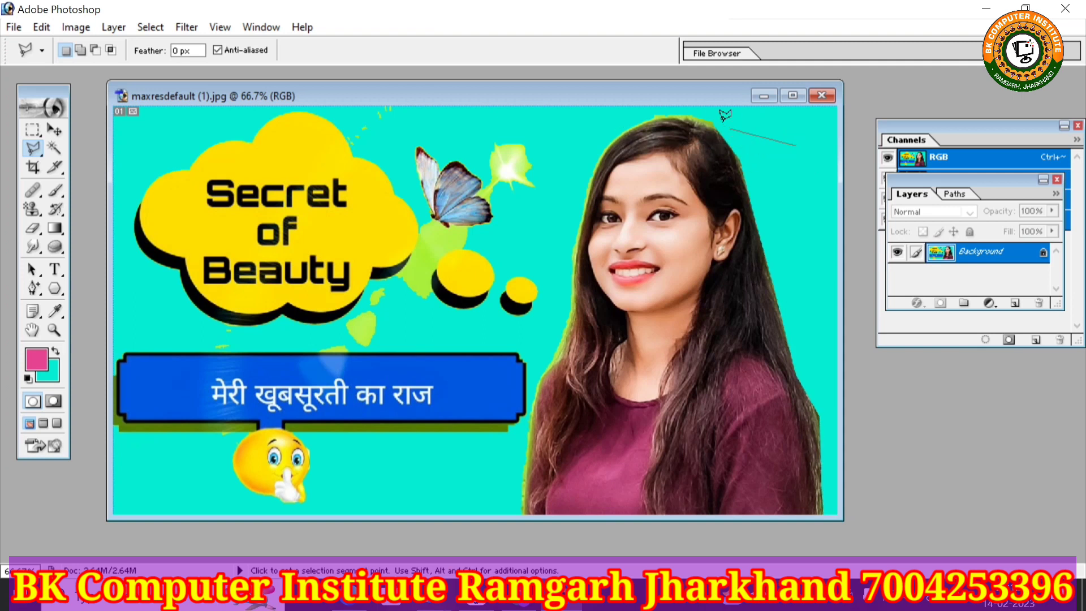
left_click(702, 124)
left_click(658, 121)
left_click(605, 142)
left_click(585, 199)
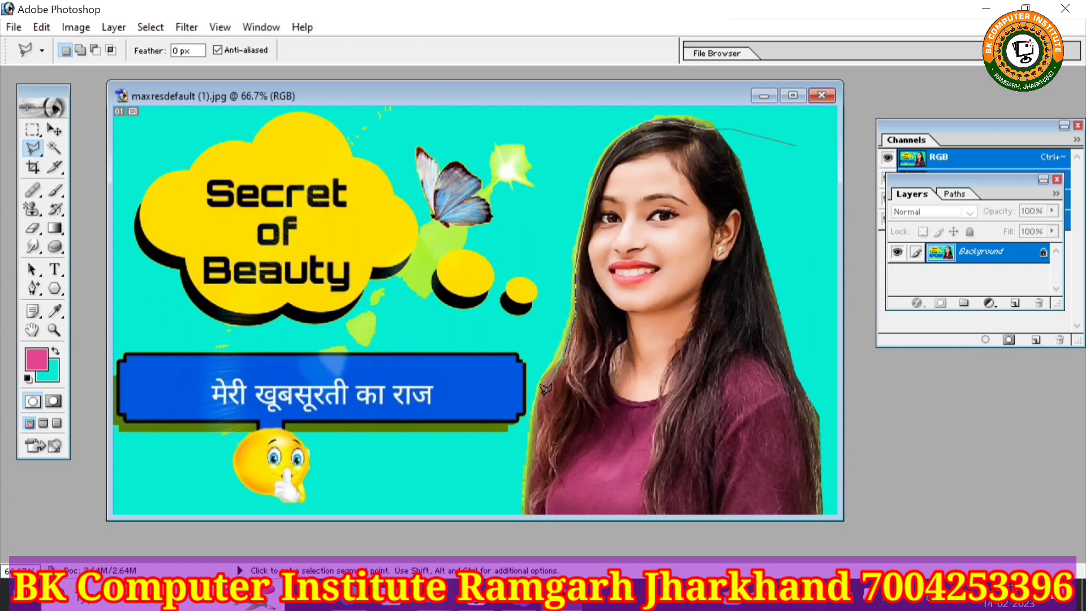
left_click(787, 148)
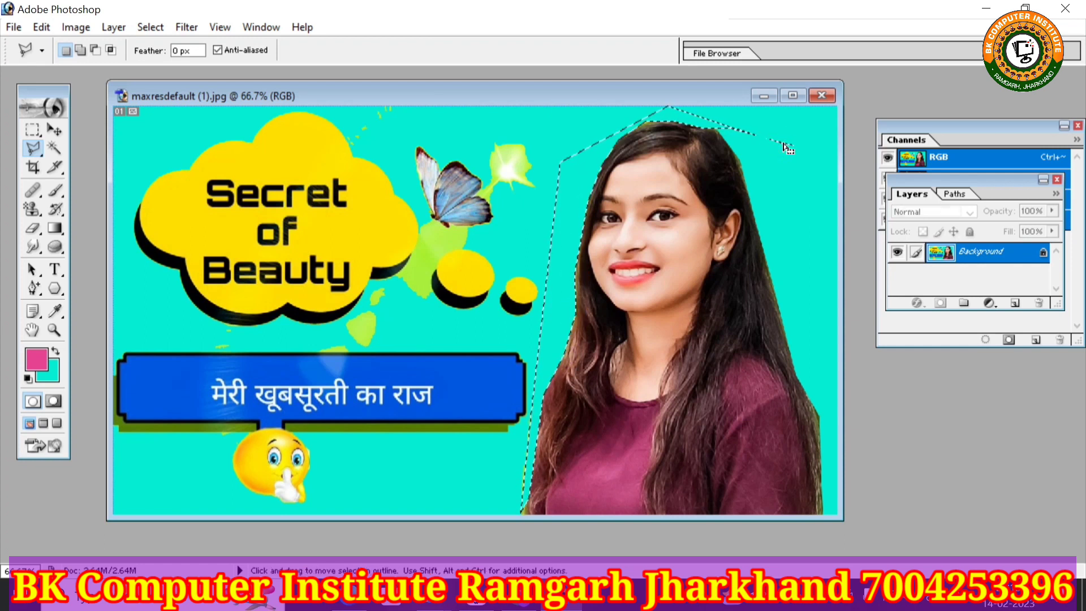
left_click(827, 224)
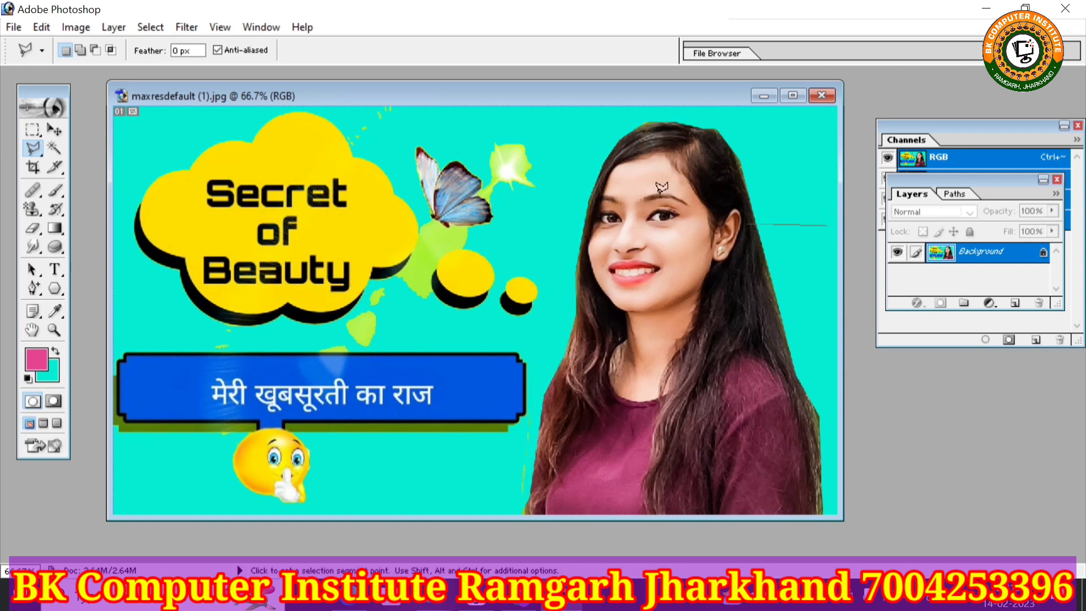
double_click(778, 143)
left_click(544, 233)
left_click(55, 148)
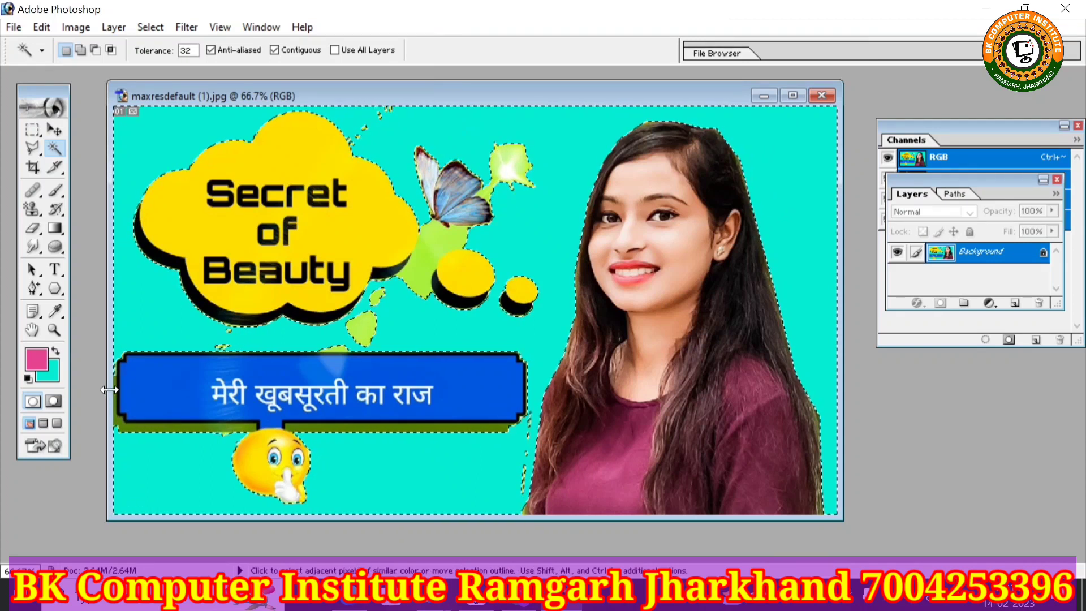
Step: Set the background colour to bright green, fill the selected cyan backdrop with it, and deselect
left_click(44, 376)
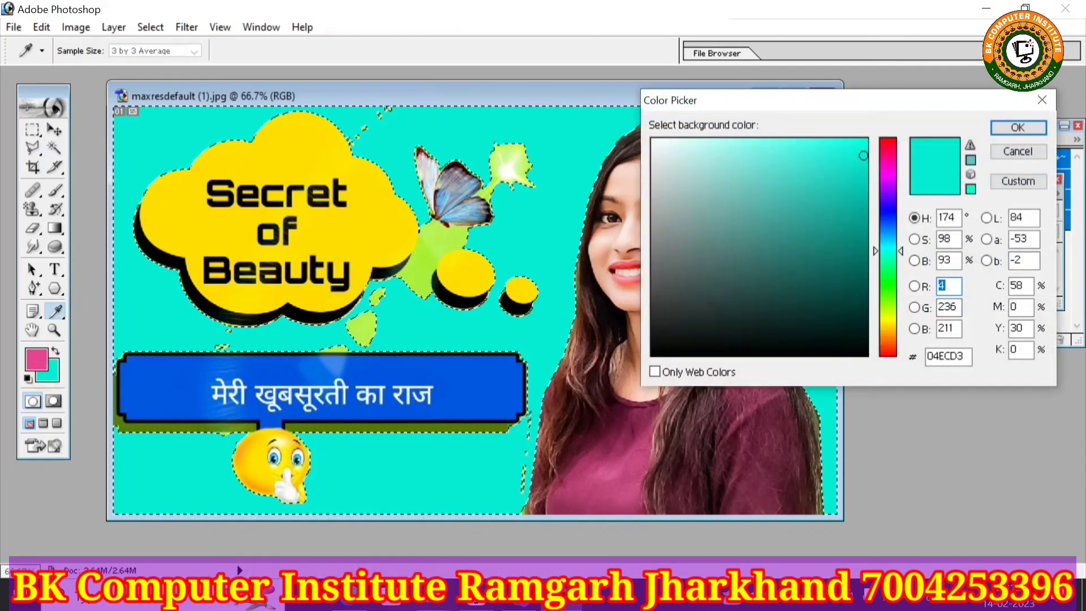
left_click(888, 313)
left_click(889, 292)
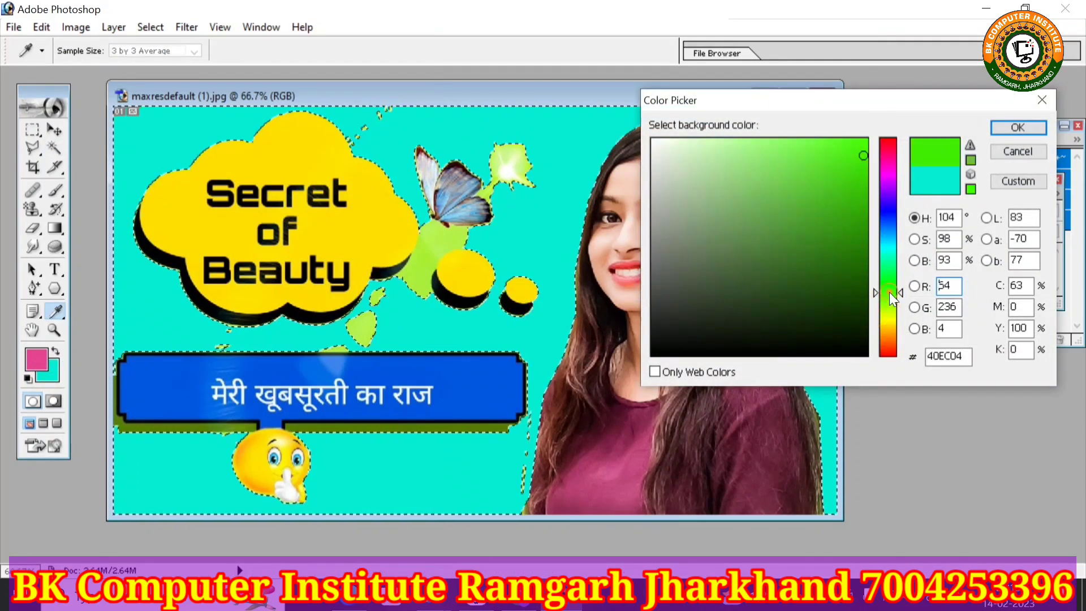
left_click(890, 280)
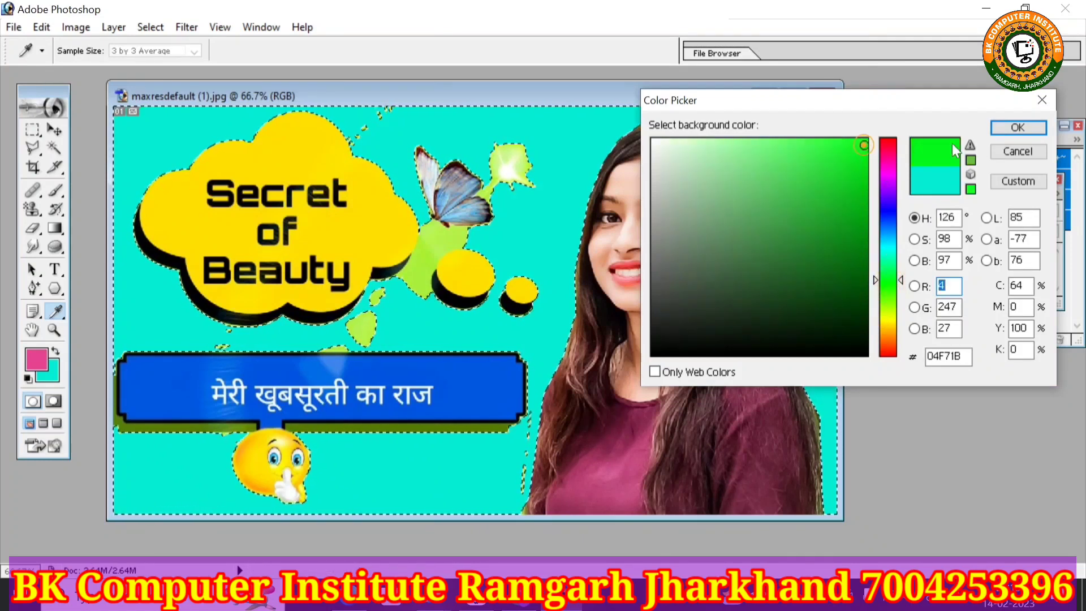
left_click(1016, 127)
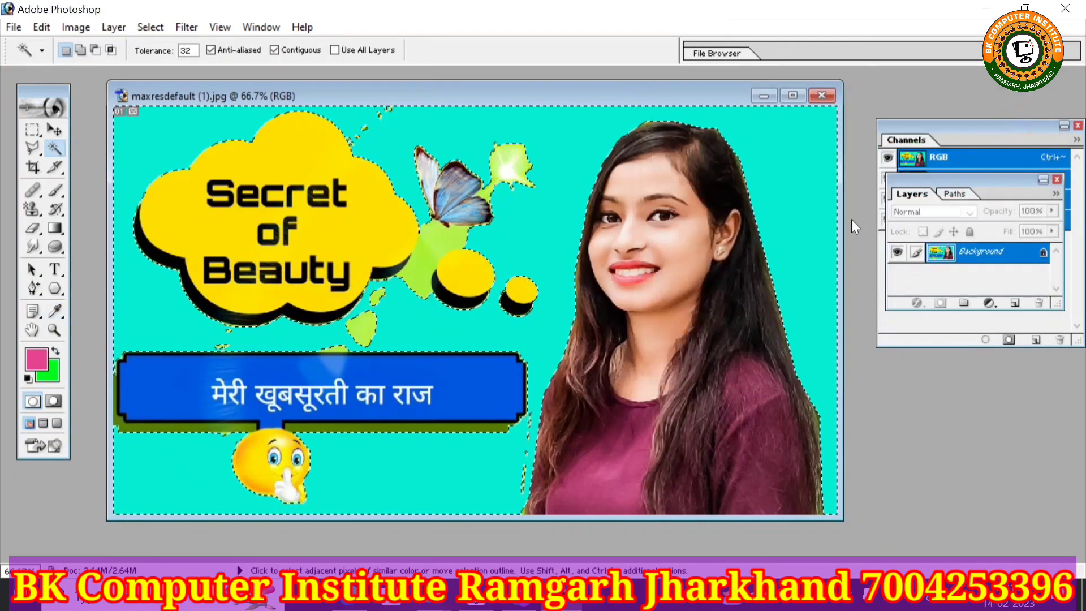
key("Delete")
key("ctrl+d")
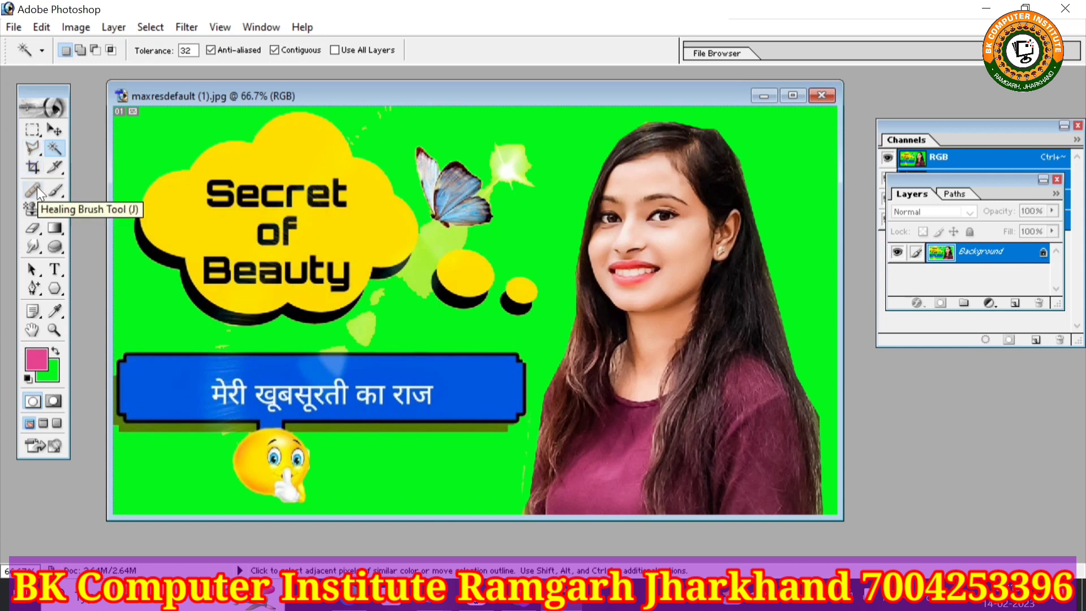
left_click(53, 228)
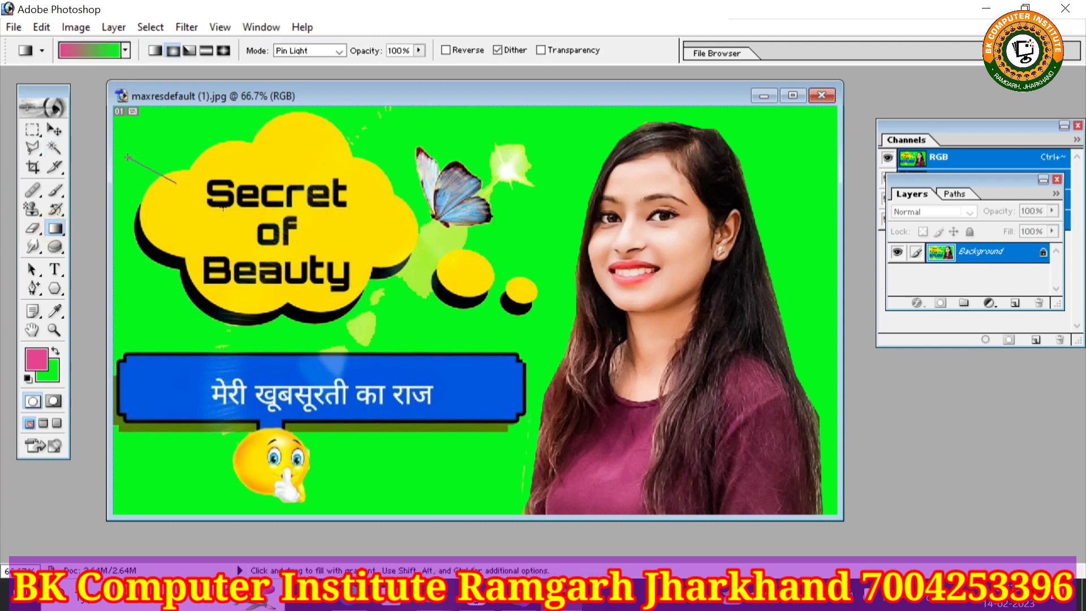
left_click_drag(223, 208, 535, 354)
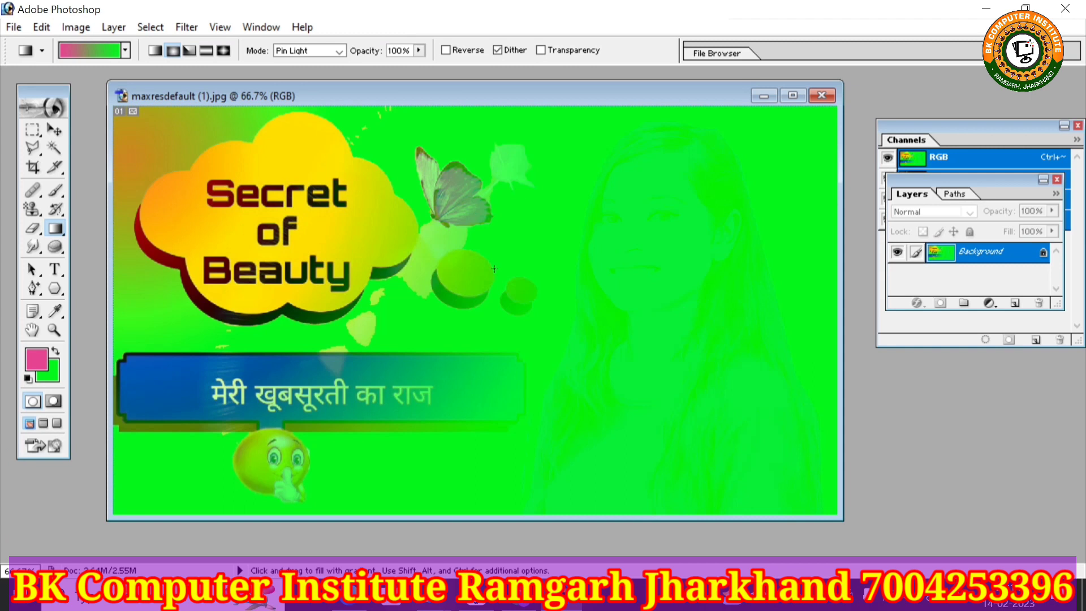
left_click(126, 50)
left_click(117, 84)
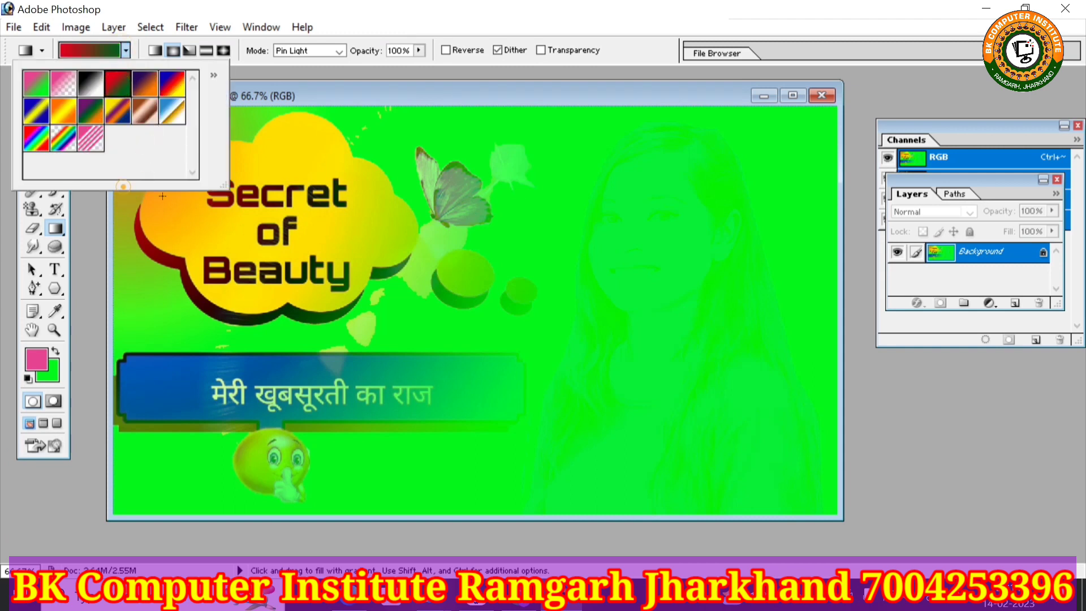
left_click(126, 196)
left_click_drag(146, 113, 708, 415)
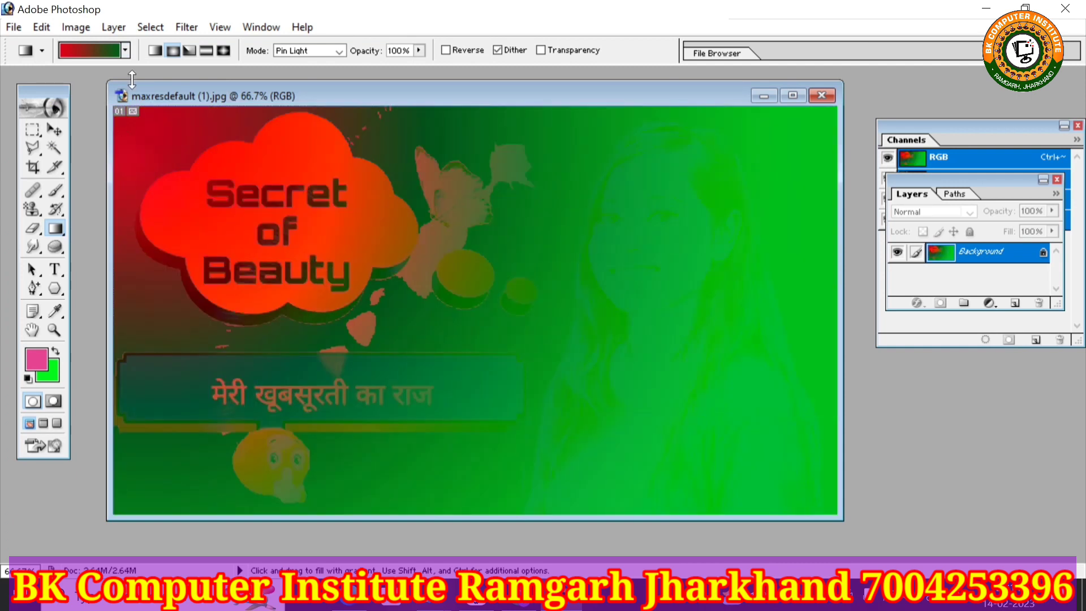
left_click(125, 50)
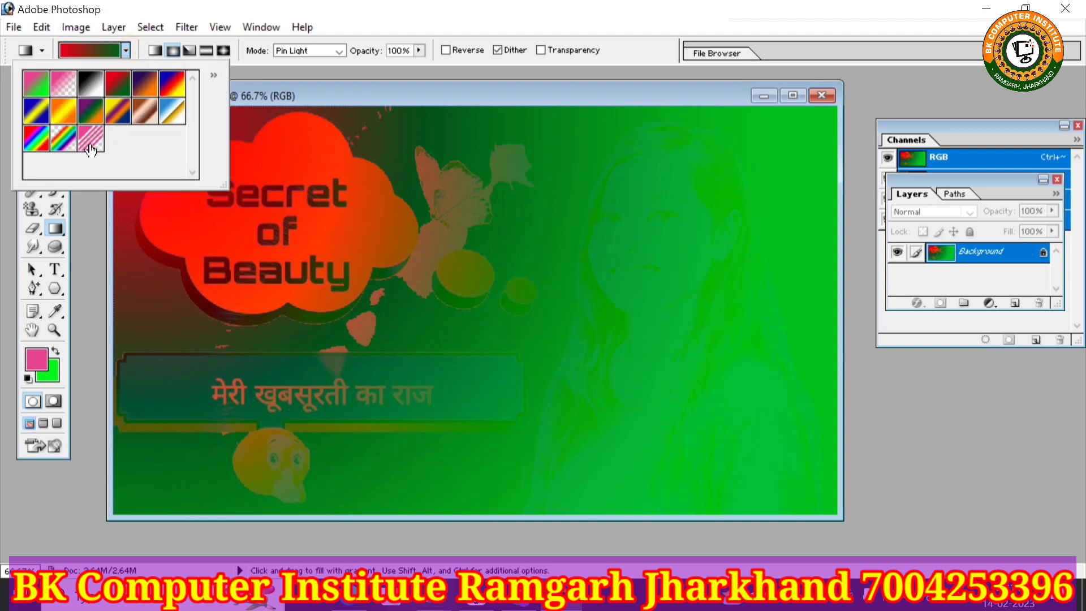
left_click(66, 141)
left_click(229, 189)
left_click_drag(234, 183, 668, 388)
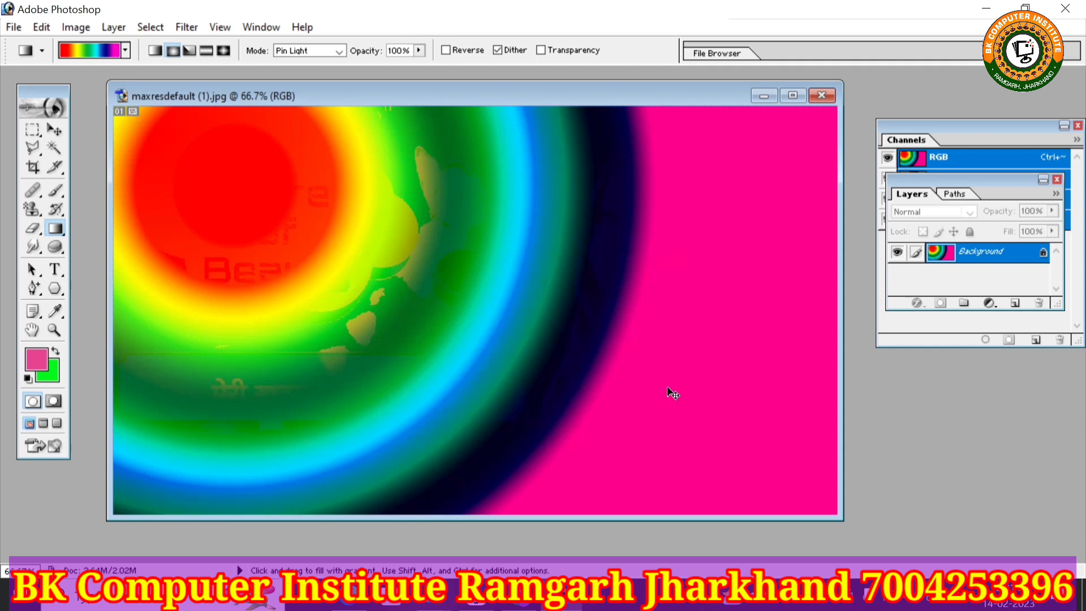
key("ctrl+z")
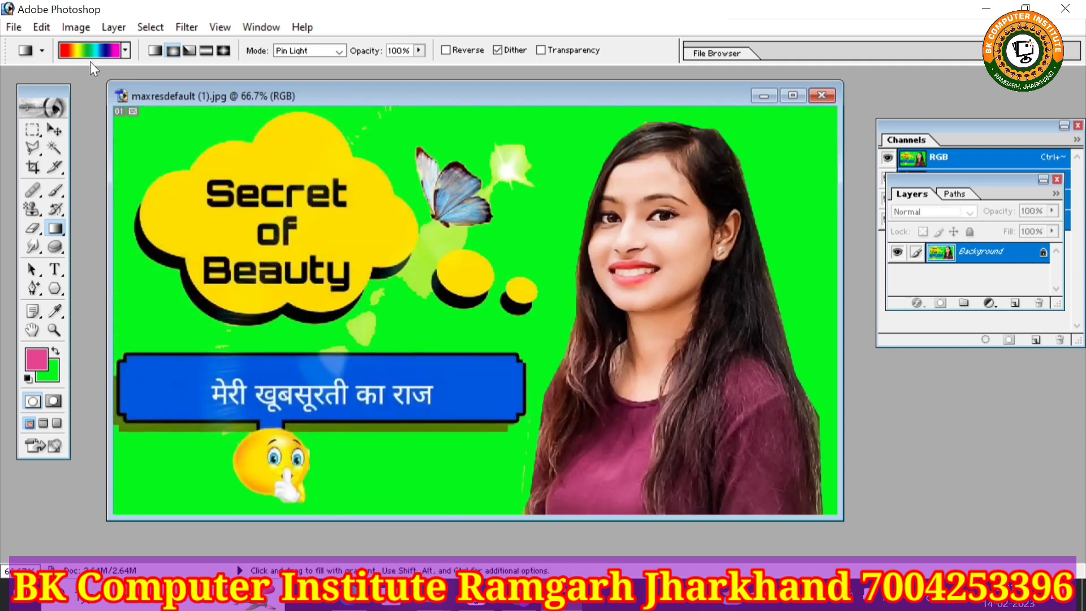
Step: Apply a linear then radial rainbow gradient, ending with the red centre at the upper right
left_click(154, 50)
left_click_drag(162, 142, 707, 449)
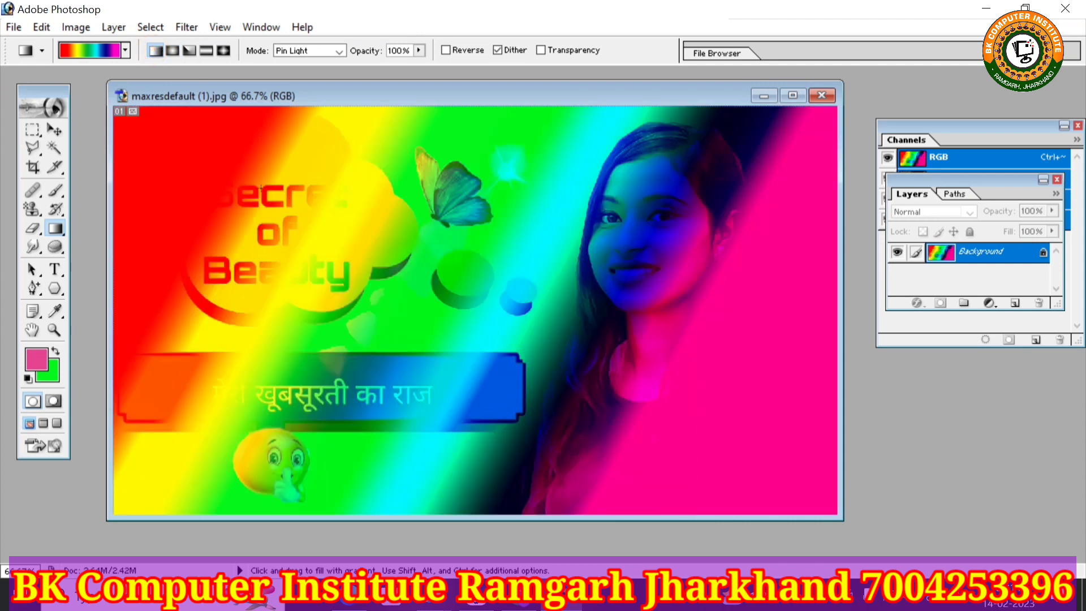
left_click(172, 50)
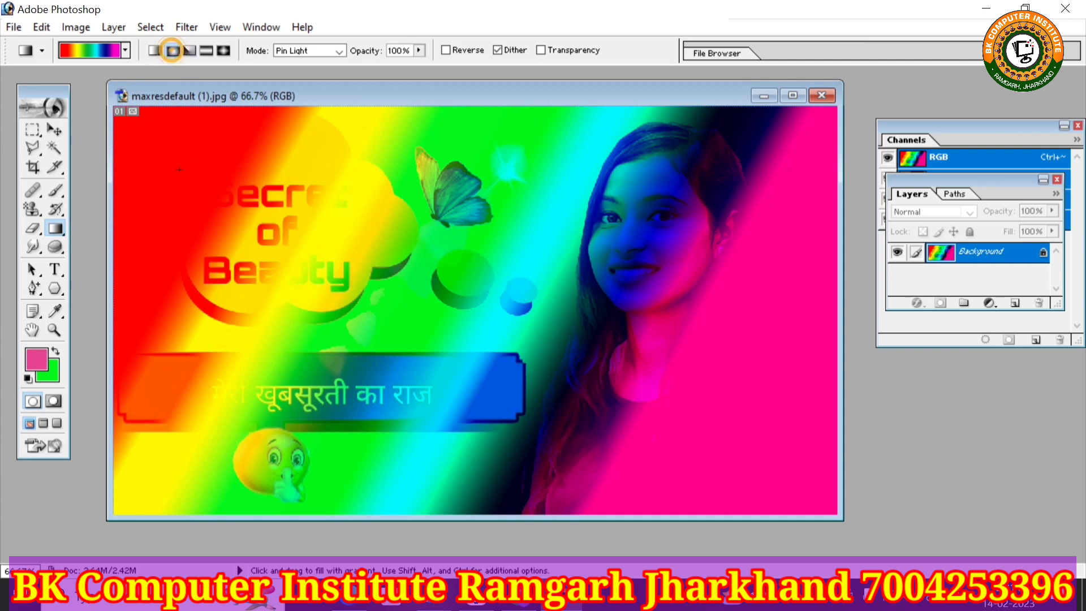
left_click_drag(179, 169, 747, 441)
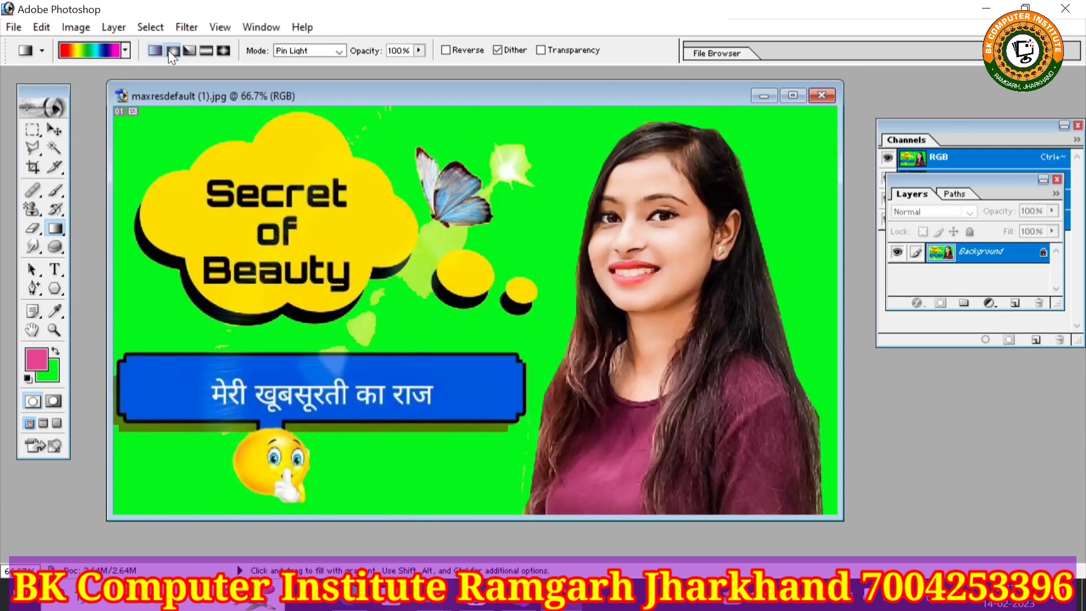
left_click(169, 50)
left_click_drag(400, 276, 734, 462)
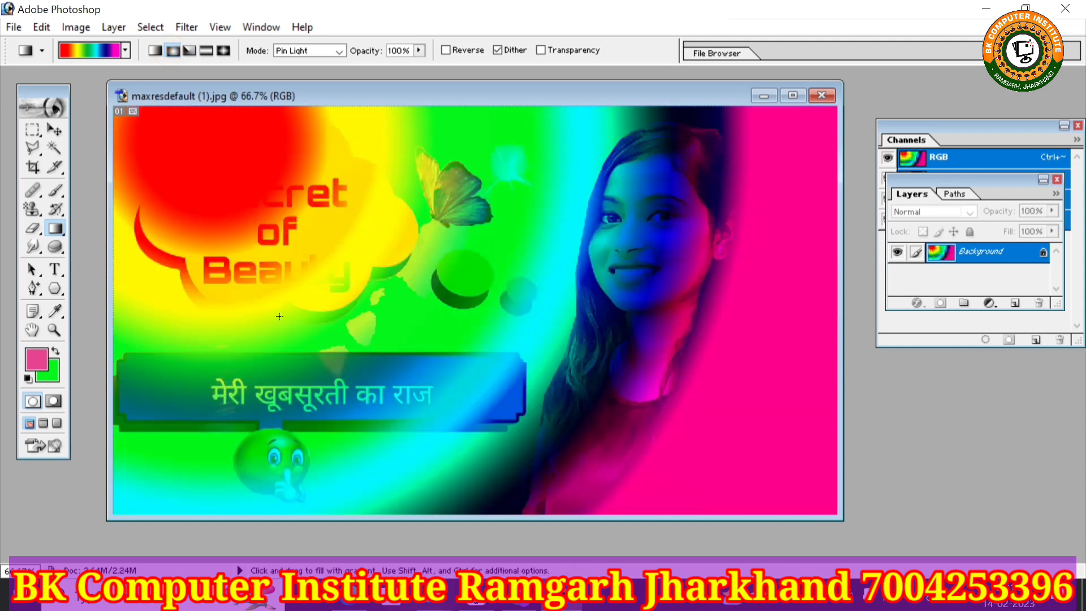
left_click_drag(615, 125, 161, 488)
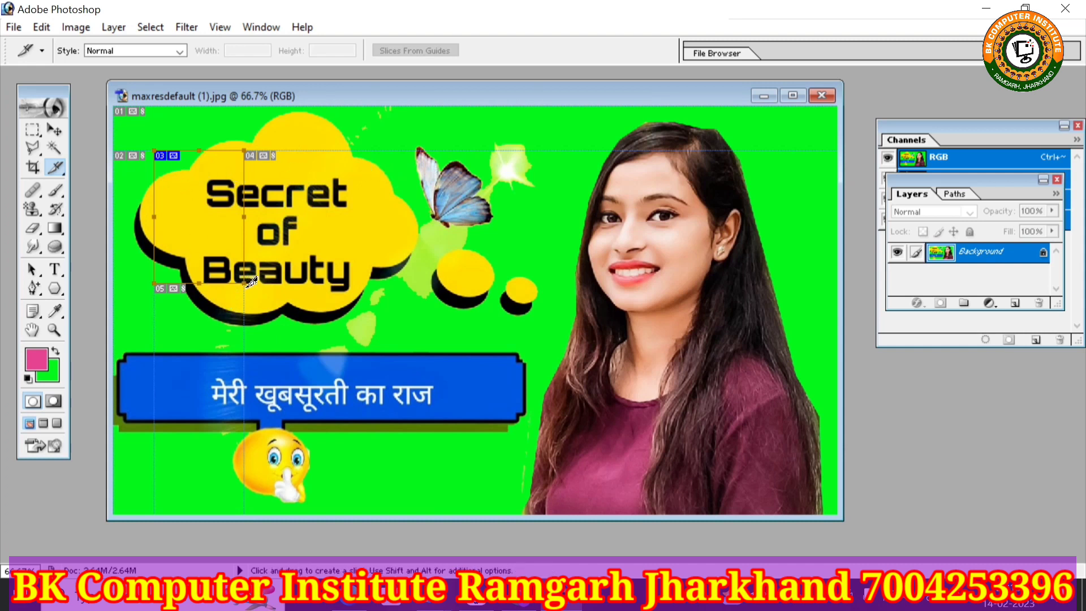
Step: Draw a slice below the cloud, then delete it and slice 03
left_click_drag(244, 283, 471, 351)
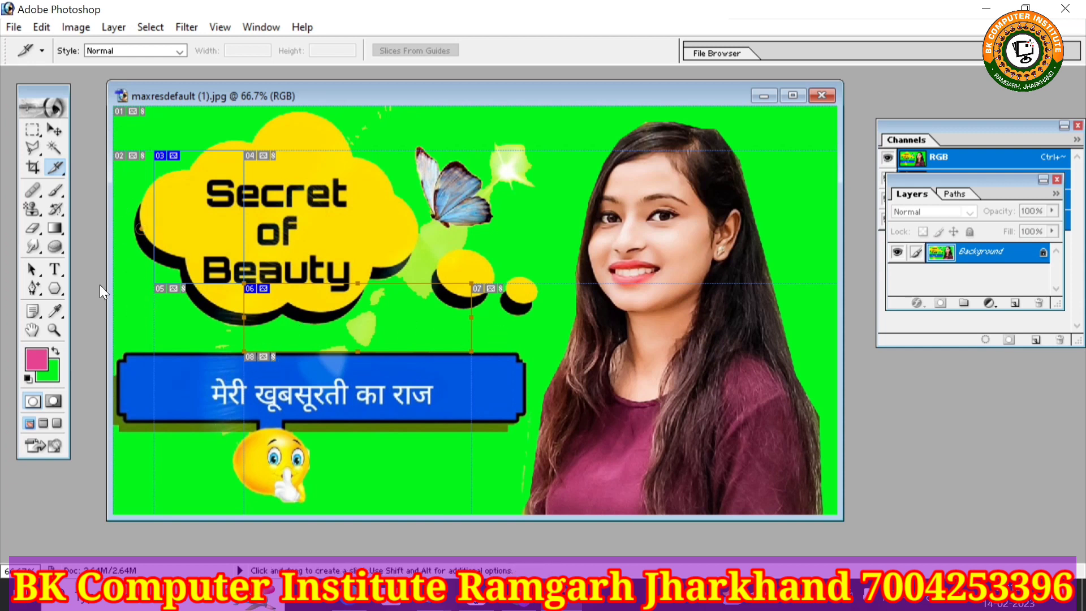
key("Delete")
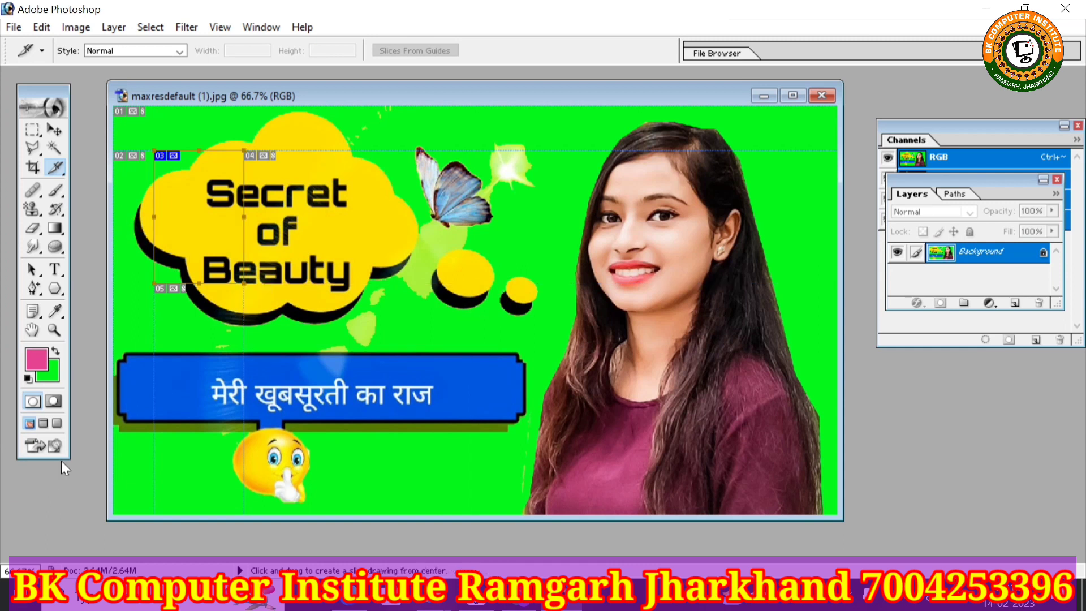
key("Delete")
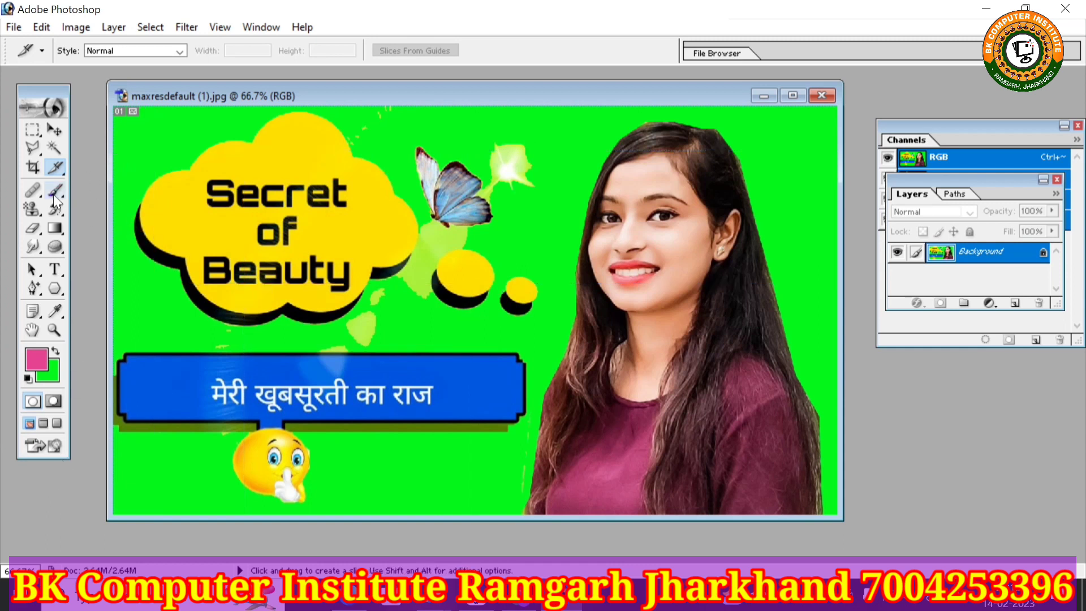
Step: Brush soft pink strokes left of the cloud and a pink zigzag across the lower image
left_click(53, 192)
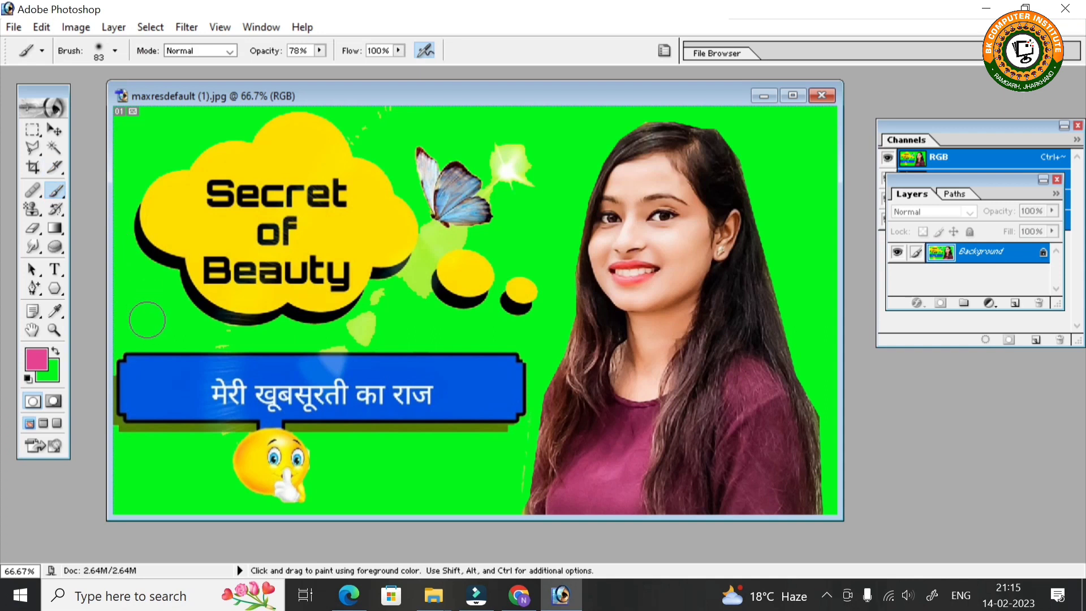
mouse_move(147, 320)
left_mouse_down()
mouse_move(157, 126)
mouse_move(139, 122)
left_mouse_up()
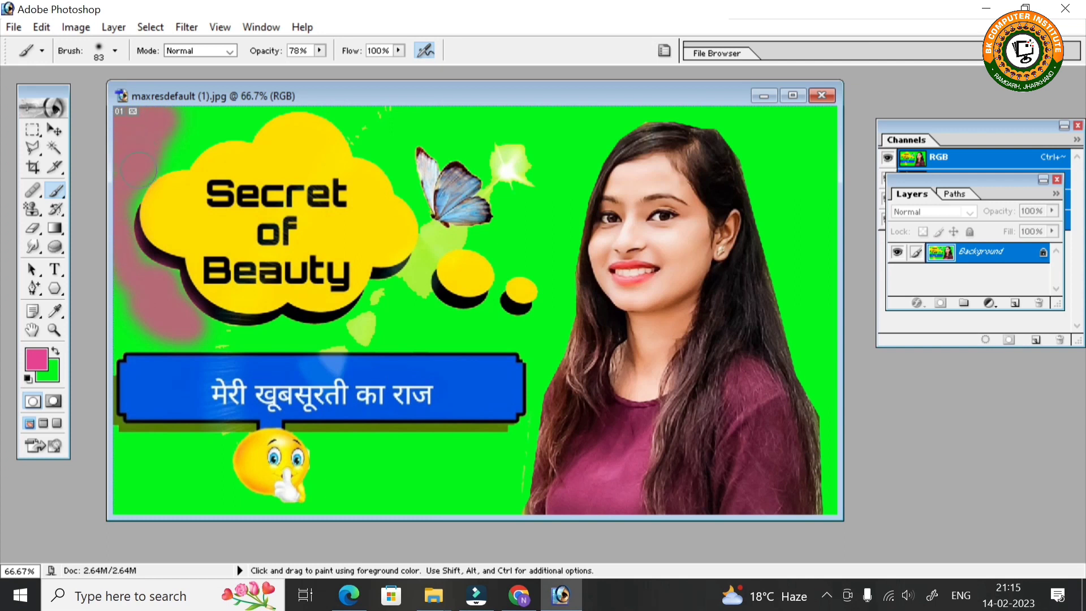
mouse_move(139, 170)
left_mouse_down()
mouse_move(277, 118)
mouse_move(151, 126)
mouse_move(418, 119)
mouse_move(542, 141)
mouse_move(333, 138)
left_mouse_up()
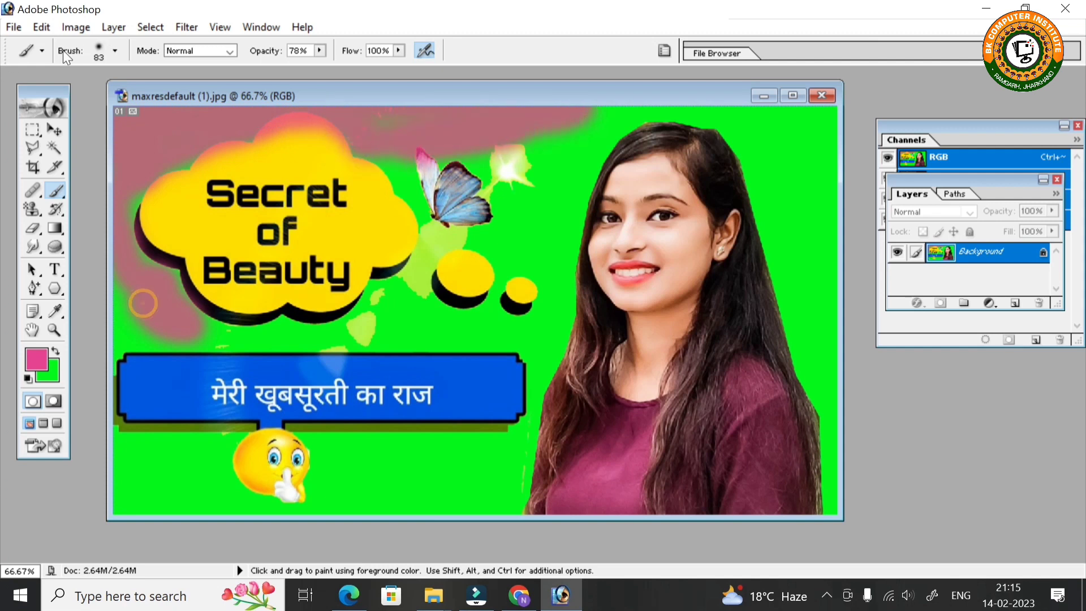
left_click(43, 51)
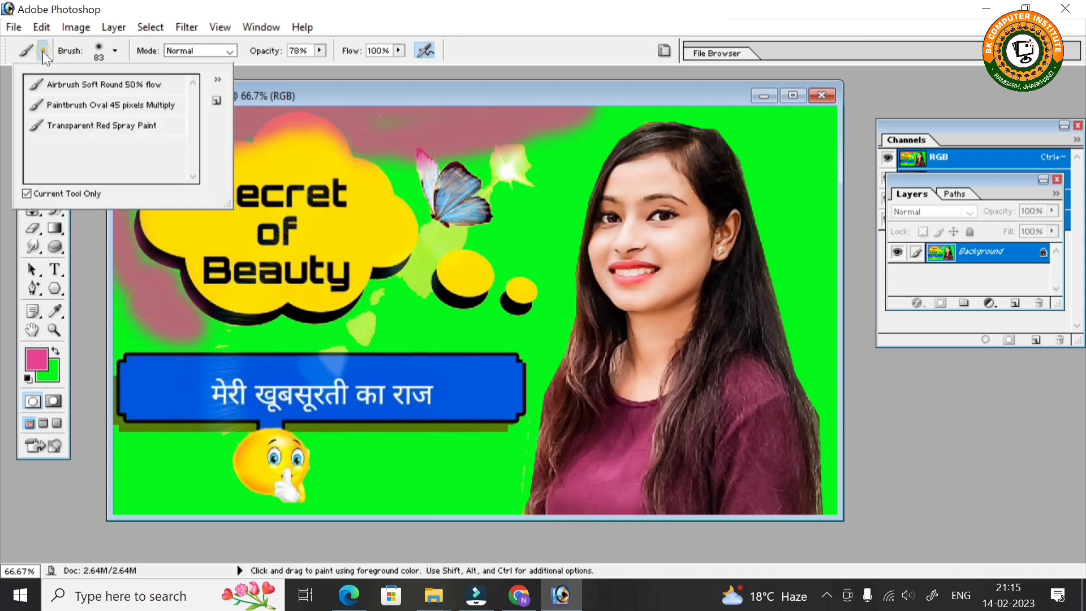
left_click(115, 51)
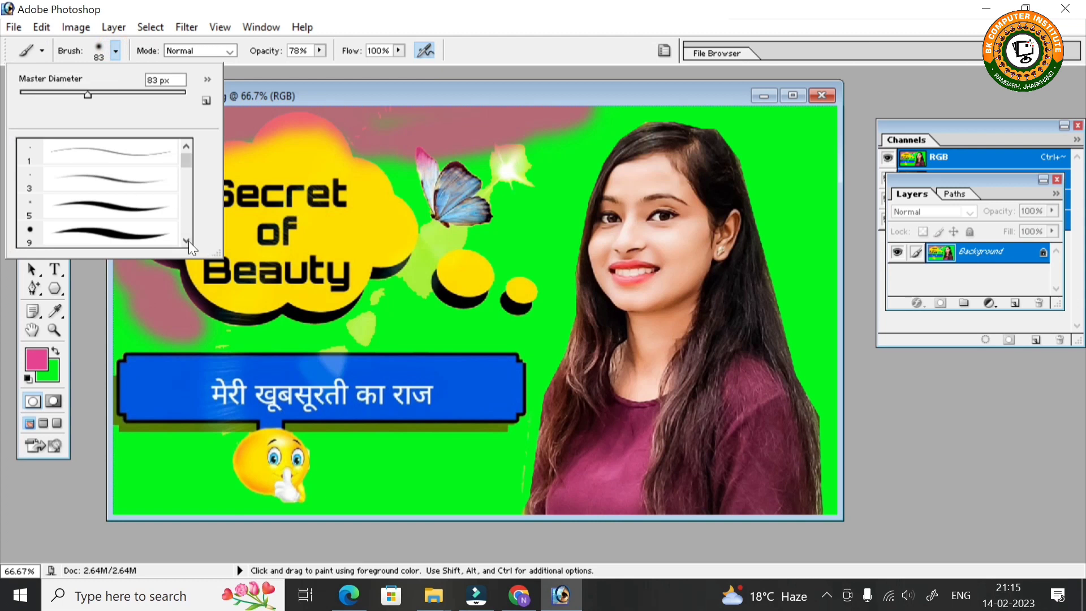
left_click_drag(188, 241, 188, 241)
left_click(172, 328)
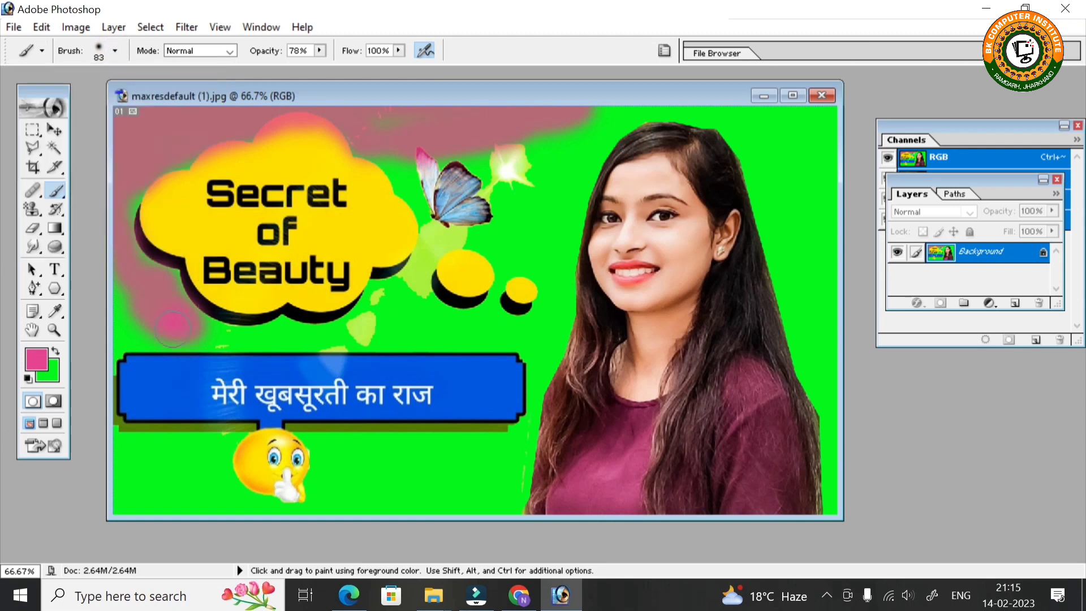
left_click_drag(164, 439, 495, 419)
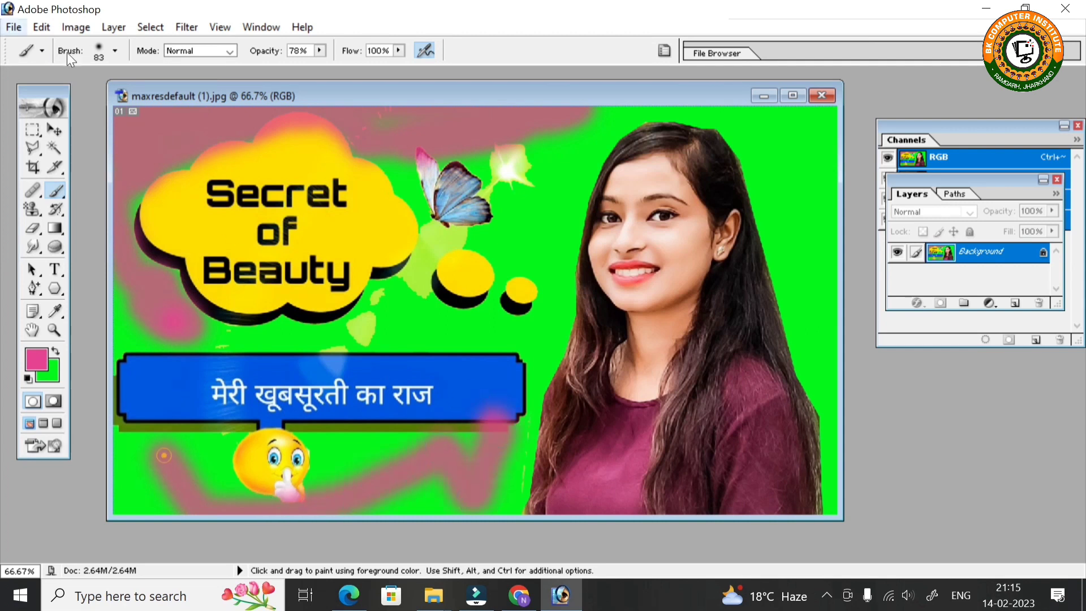
Step: Switch to a 17 px brush and paint a thin pink zigzag beside the cloud
left_click(115, 51)
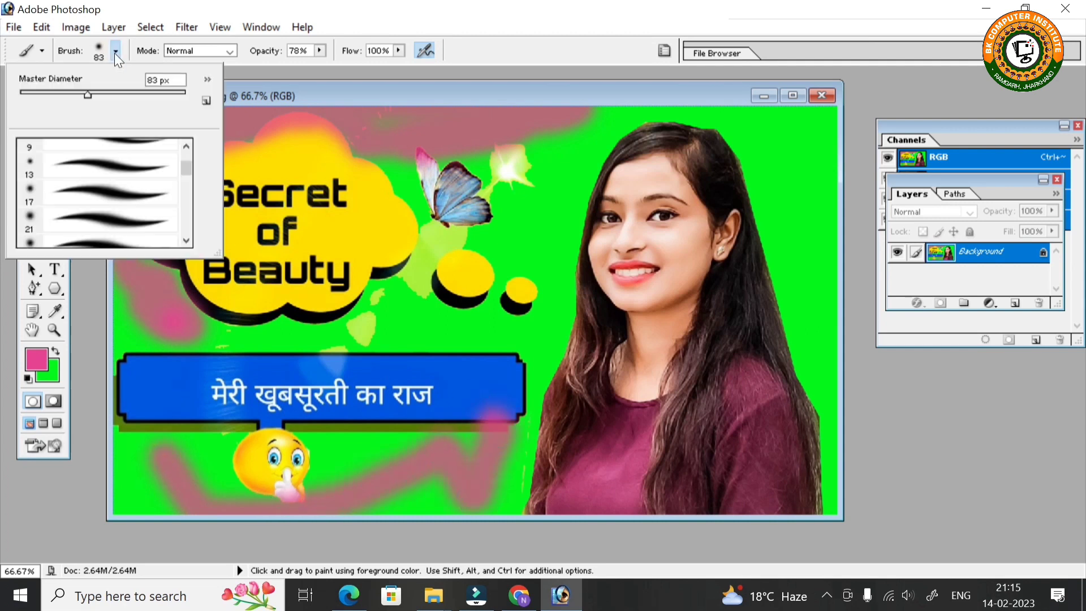
left_click(135, 194)
left_click(344, 255)
mouse_move(370, 293)
left_mouse_down()
mouse_move(565, 323)
mouse_move(596, 134)
left_mouse_up()
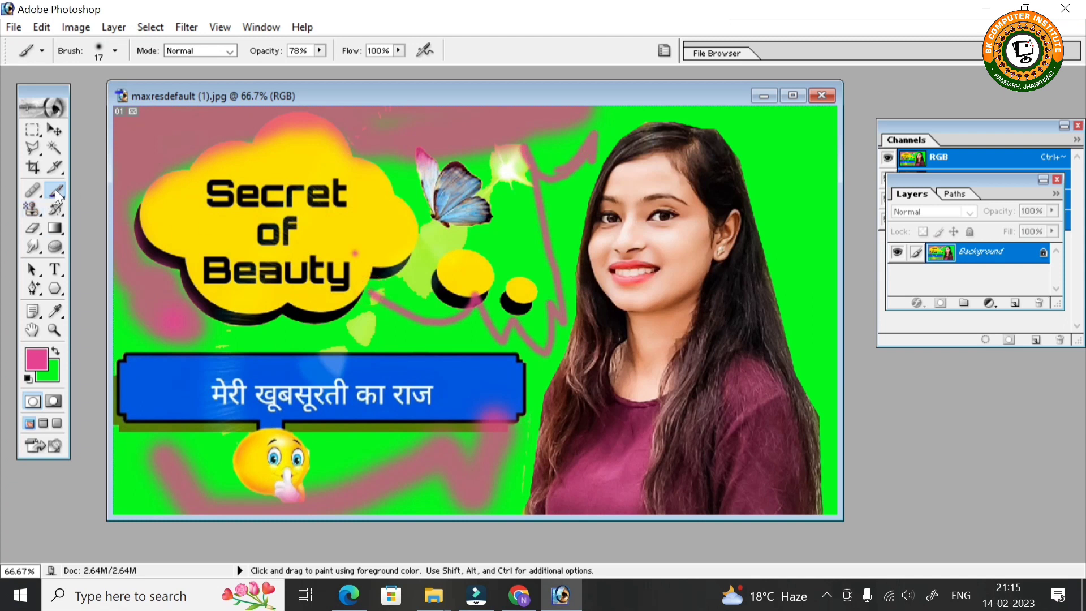
Step: Use the History Brush to restore green near the butterfly, the dots and right of the hair
left_click(55, 209)
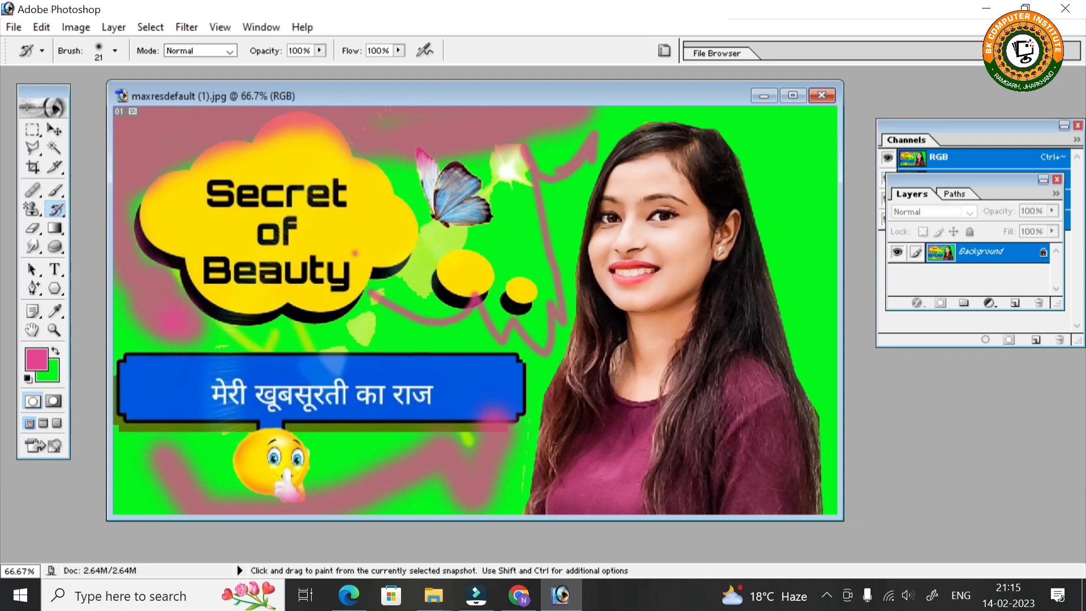
left_click_drag(435, 333, 447, 314)
mouse_move(527, 198)
left_mouse_down()
mouse_move(537, 282)
mouse_move(580, 235)
left_mouse_up()
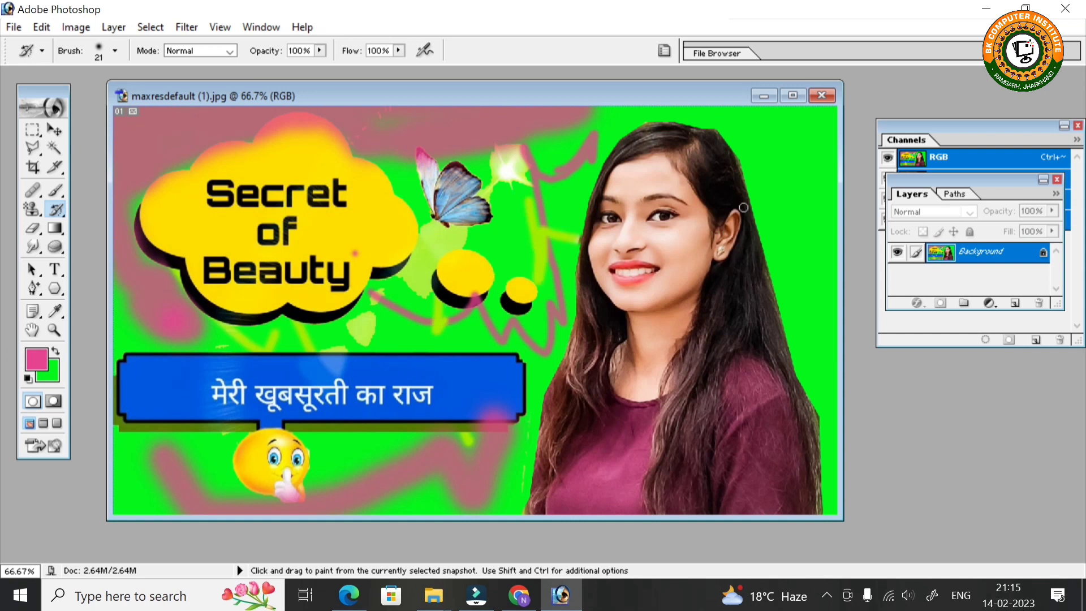
left_click_drag(780, 139, 835, 243)
left_click_drag(780, 202, 825, 346)
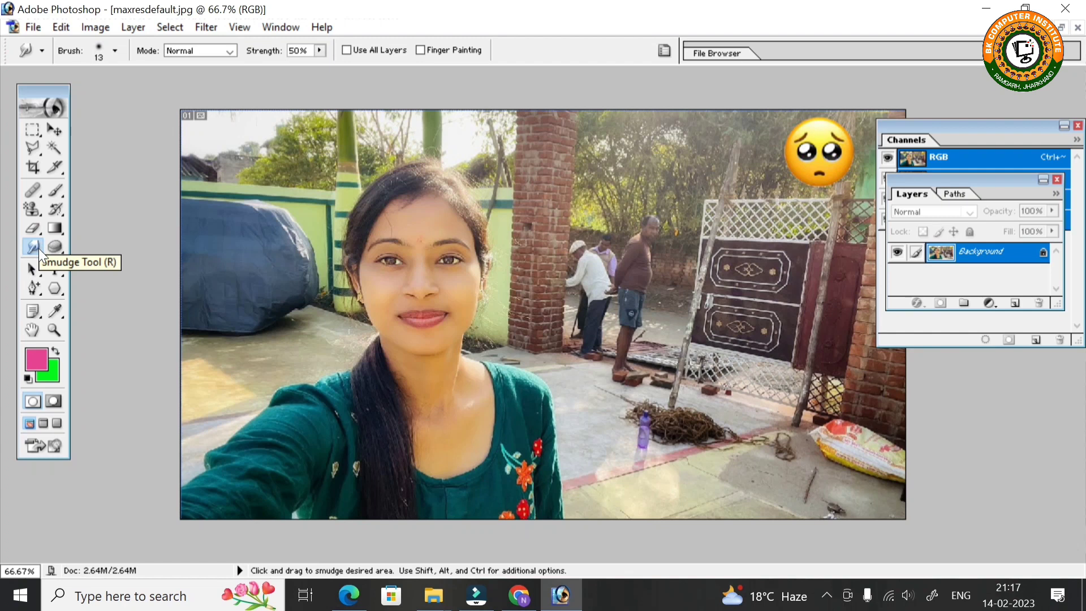
Step: Smear the selfie's nose ring and lower lip downward with a 34 px Smudge brush
left_click(32, 215)
key("r")
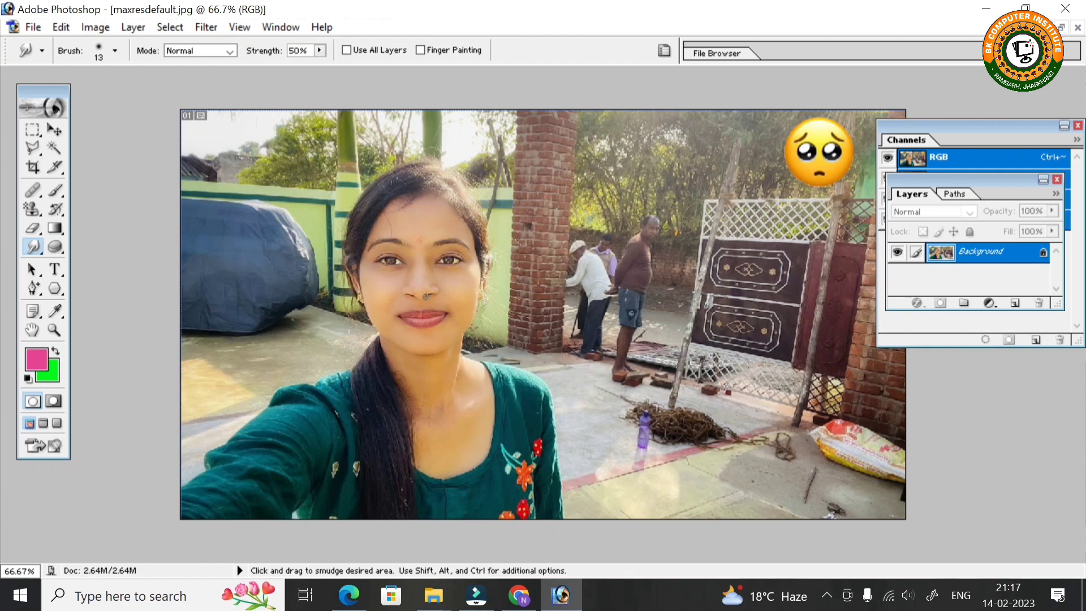
left_click(95, 50)
left_click(46, 91)
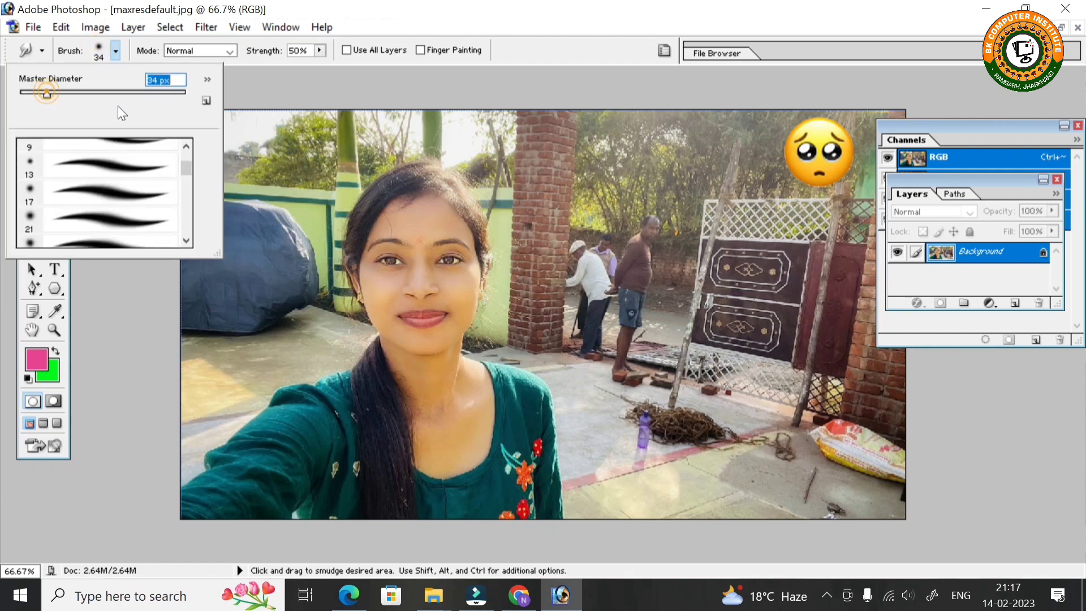
left_click(423, 308)
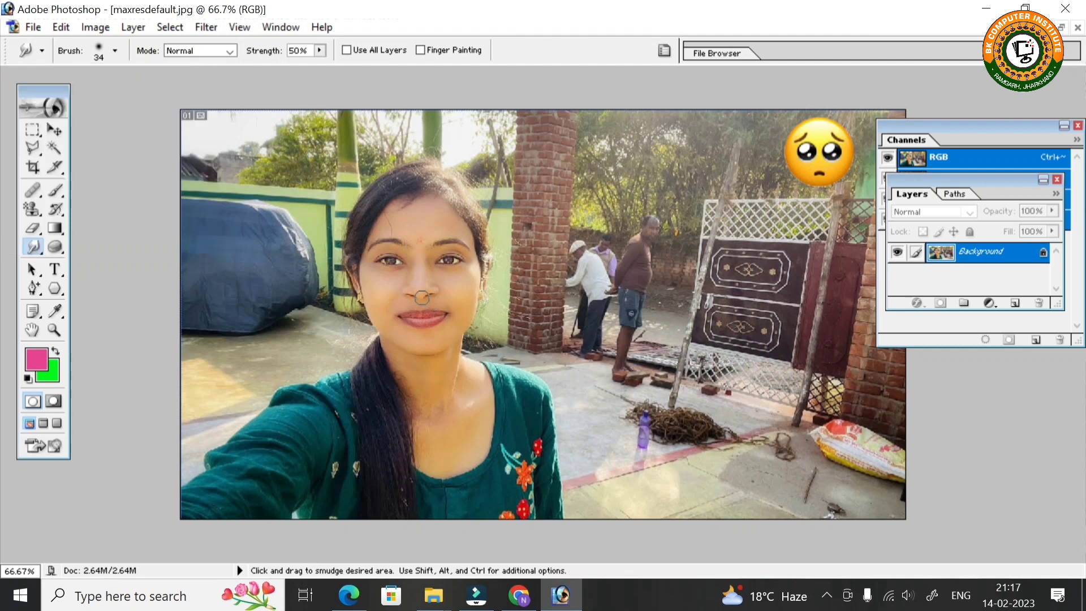
left_click_drag(421, 300, 423, 316)
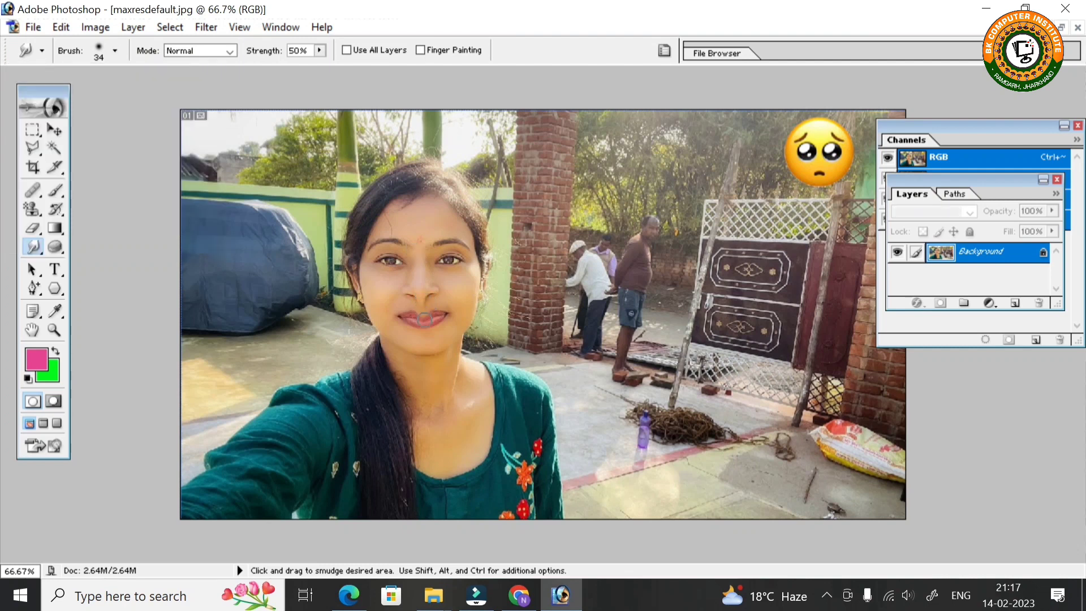
left_click_drag(427, 325, 426, 345)
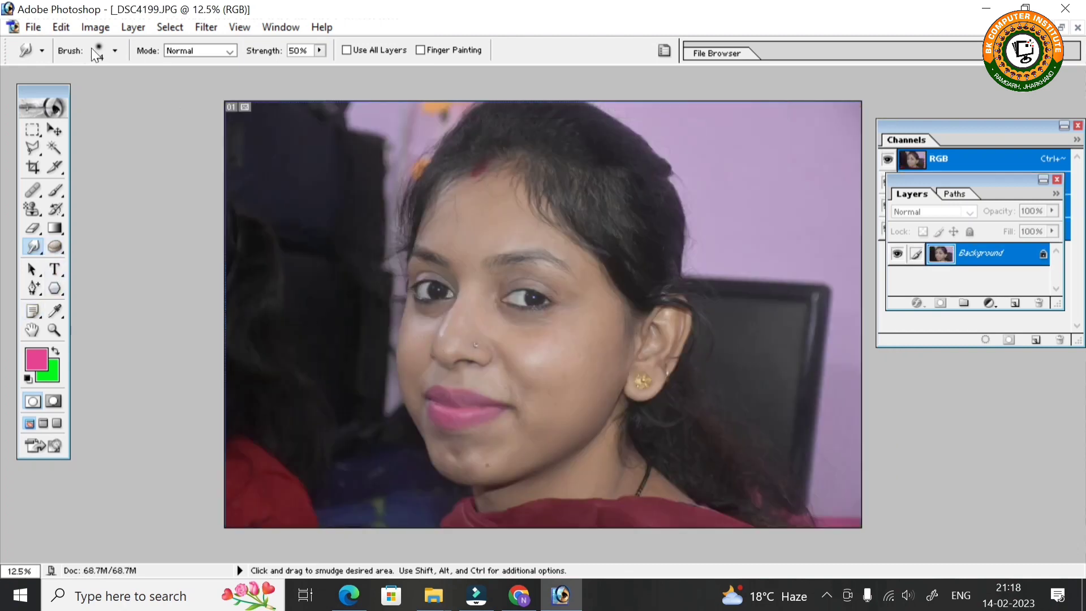
Step: Adjust the Smudge brush size, settling on 151 px
left_click(115, 50)
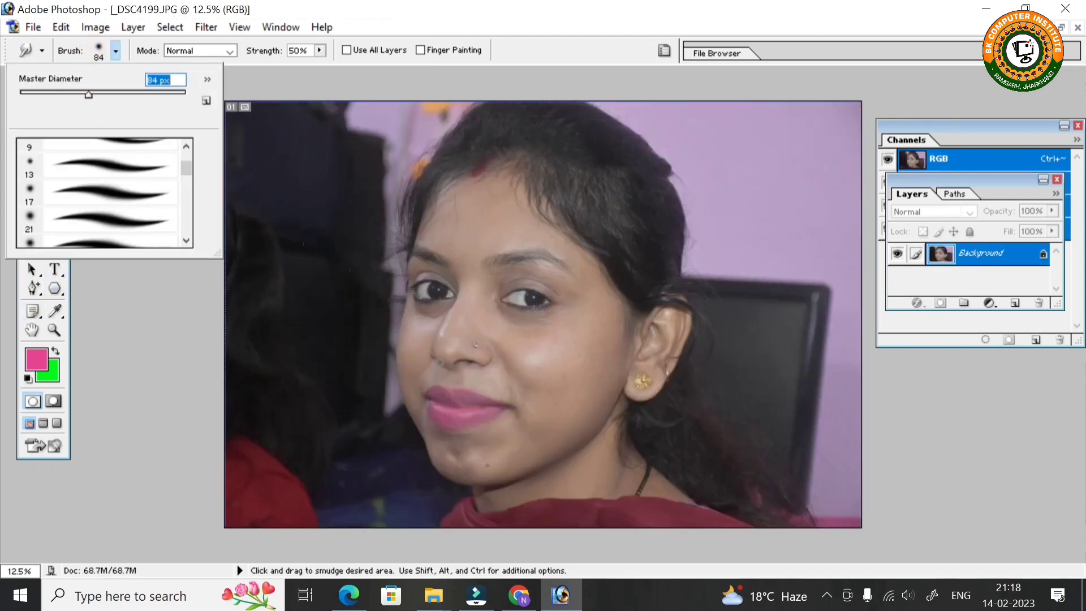
key("Return")
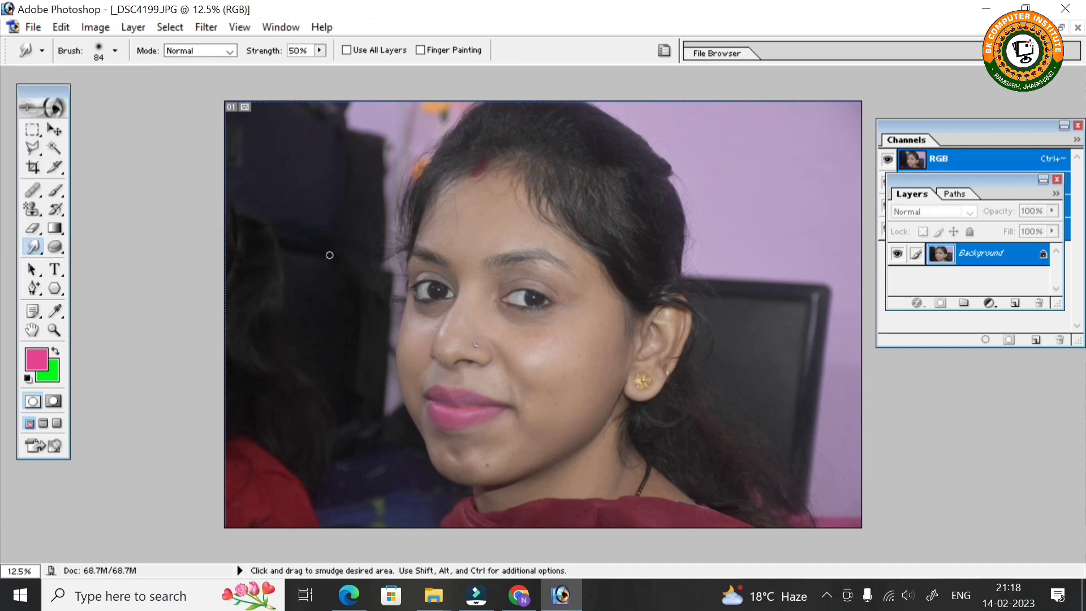
left_click(97, 49)
left_click_drag(90, 92, 121, 93)
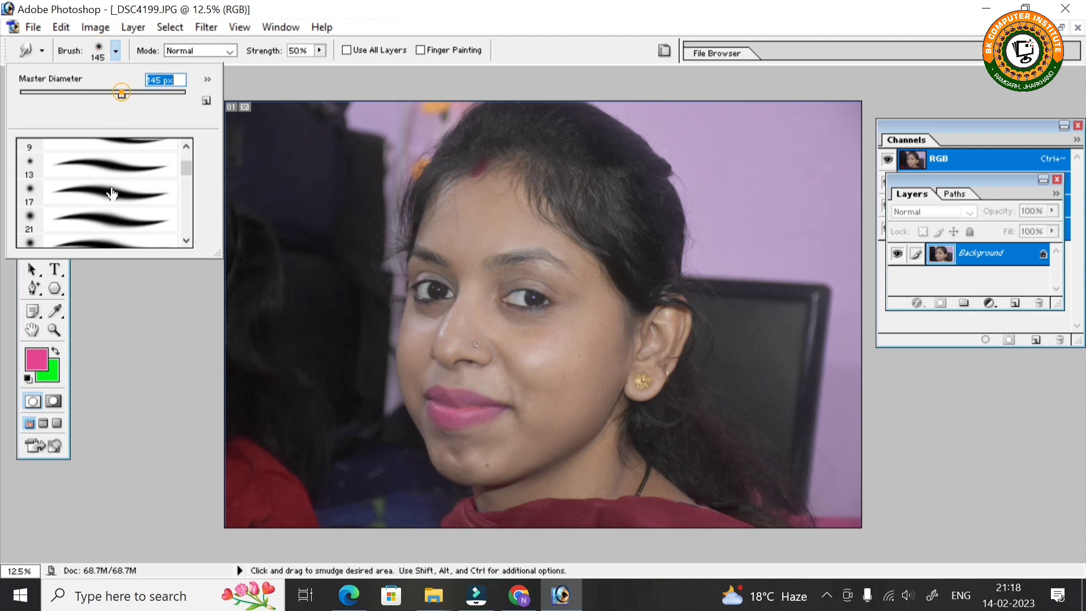
scroll(121, 177, "up", 2)
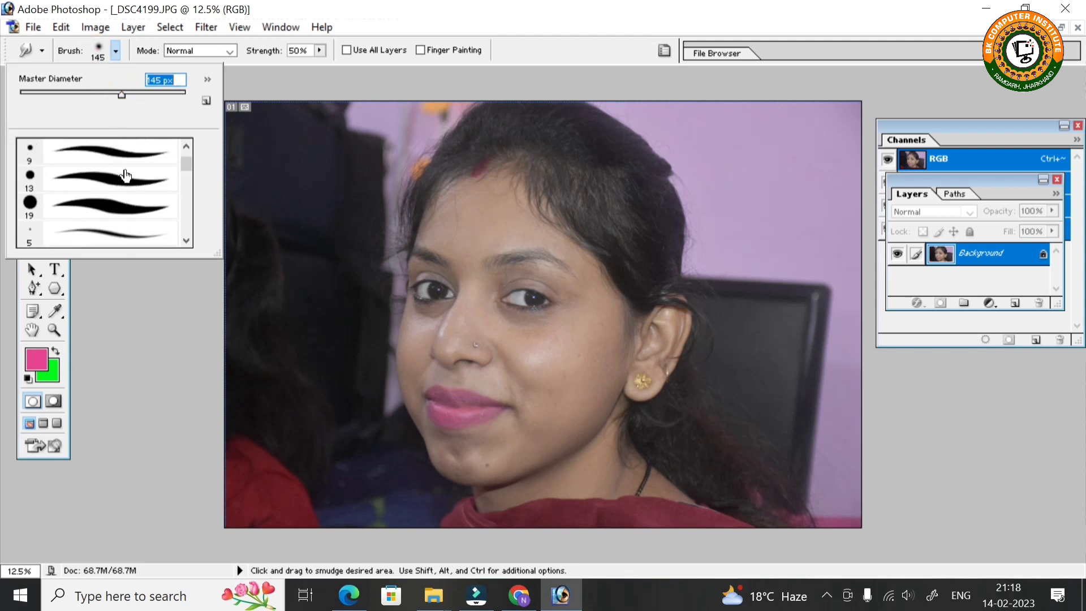
left_click(103, 205)
key("Return")
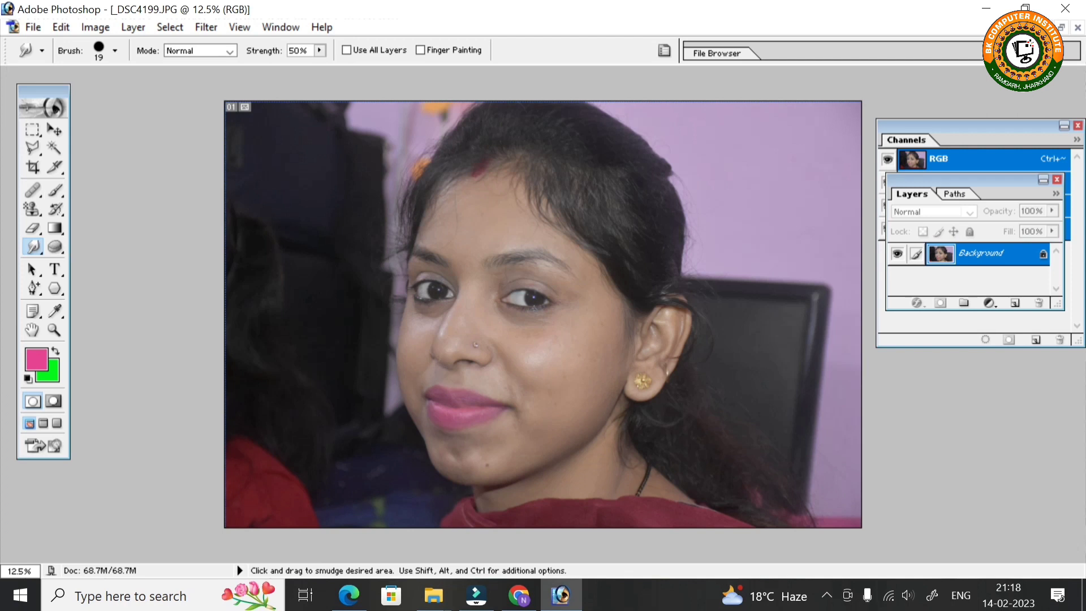
left_click(115, 51)
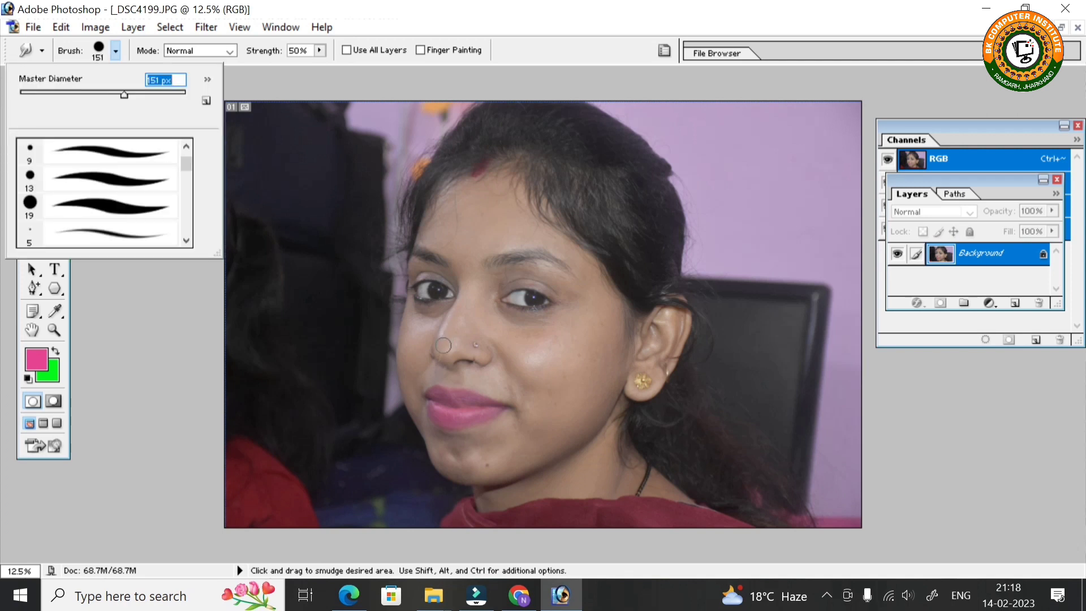
key("Return")
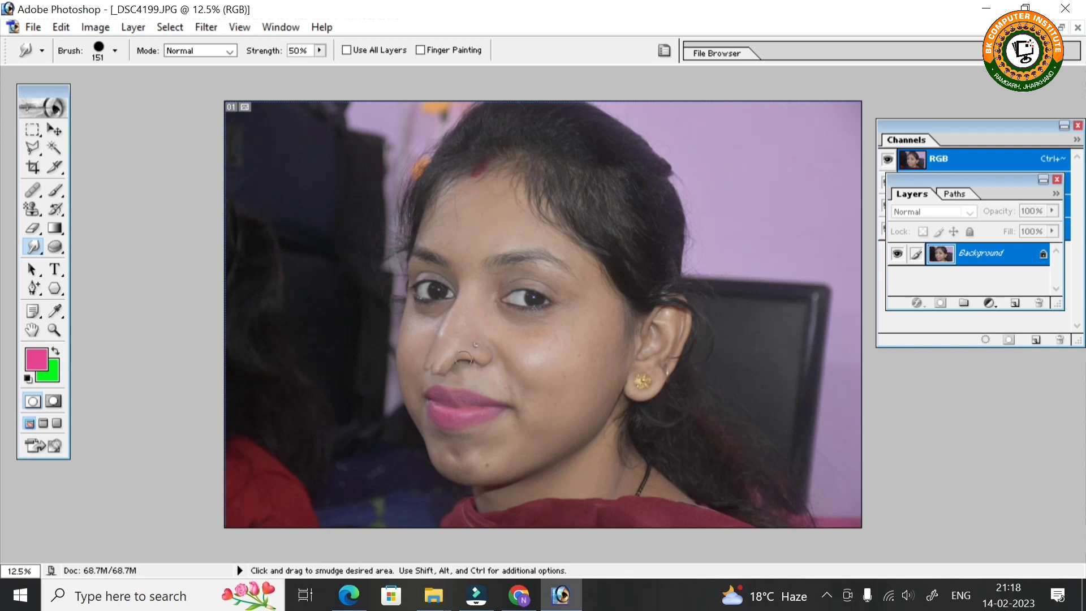
Step: Smudge the _DSC4199 nose ring and lower lip, then undo both strokes
mouse_move(464, 357)
left_mouse_down()
mouse_move(452, 372)
mouse_move(483, 390)
left_mouse_up()
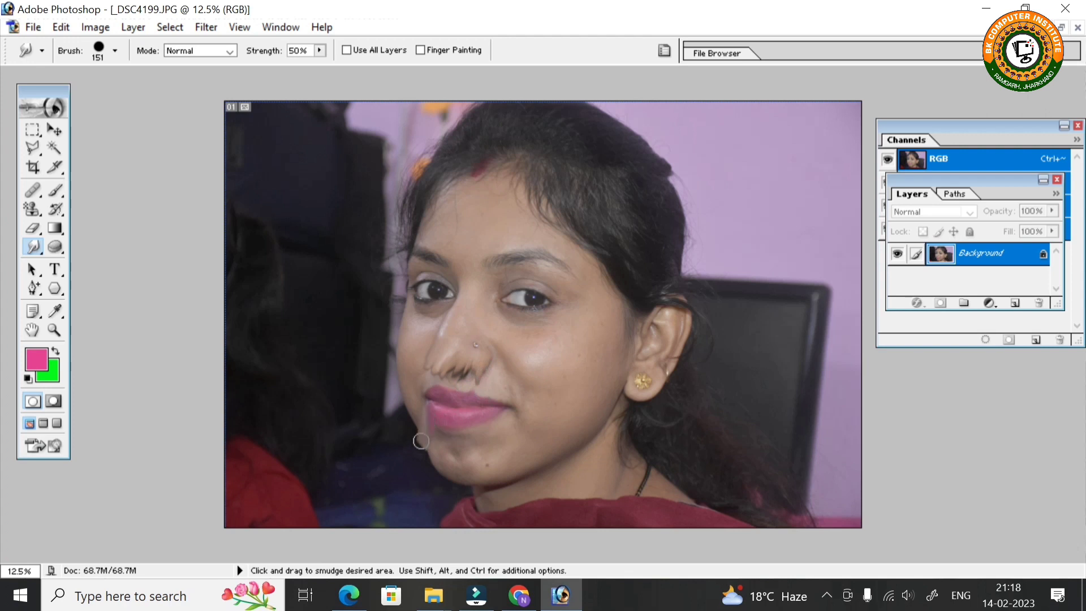
left_click_drag(427, 423, 455, 442)
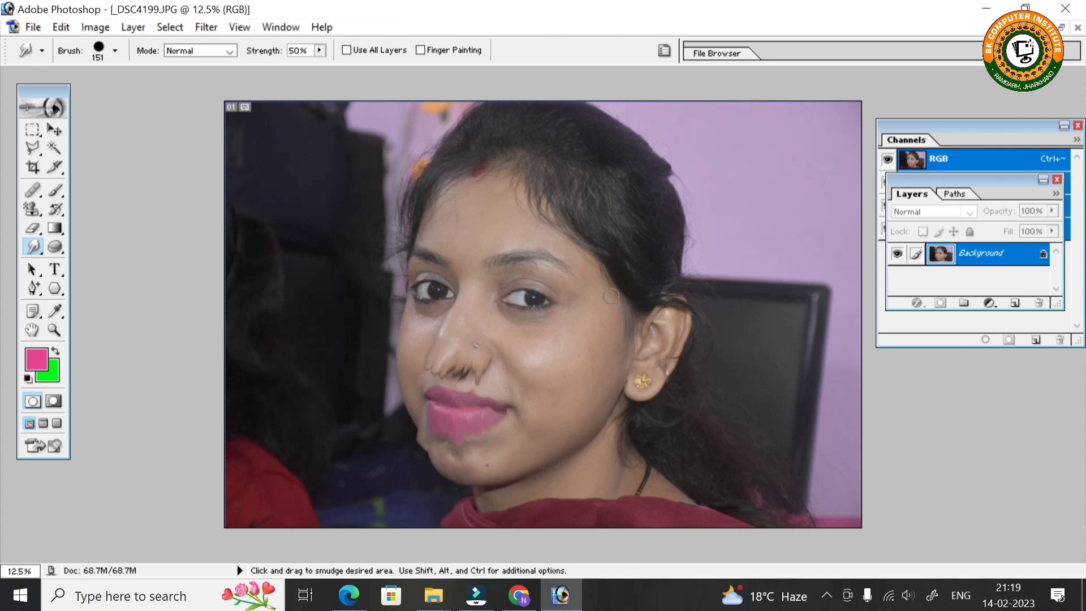
key("ctrl")
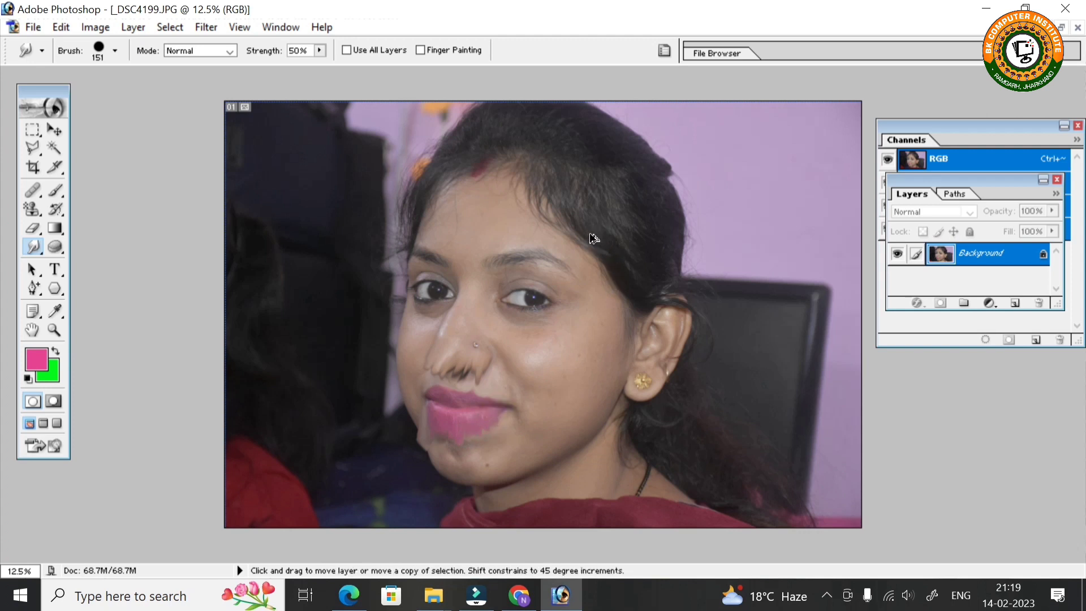
key("ctrl+alt+z")
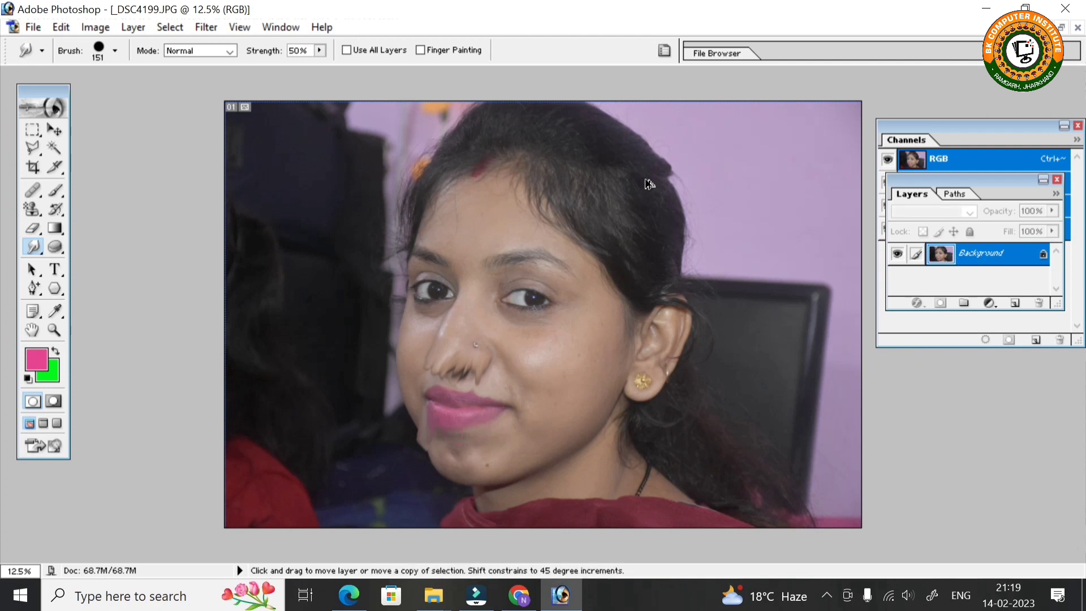
key("ctrl+alt+z")
key("ctrl+alt+z")
key("ctrl+alt+z")
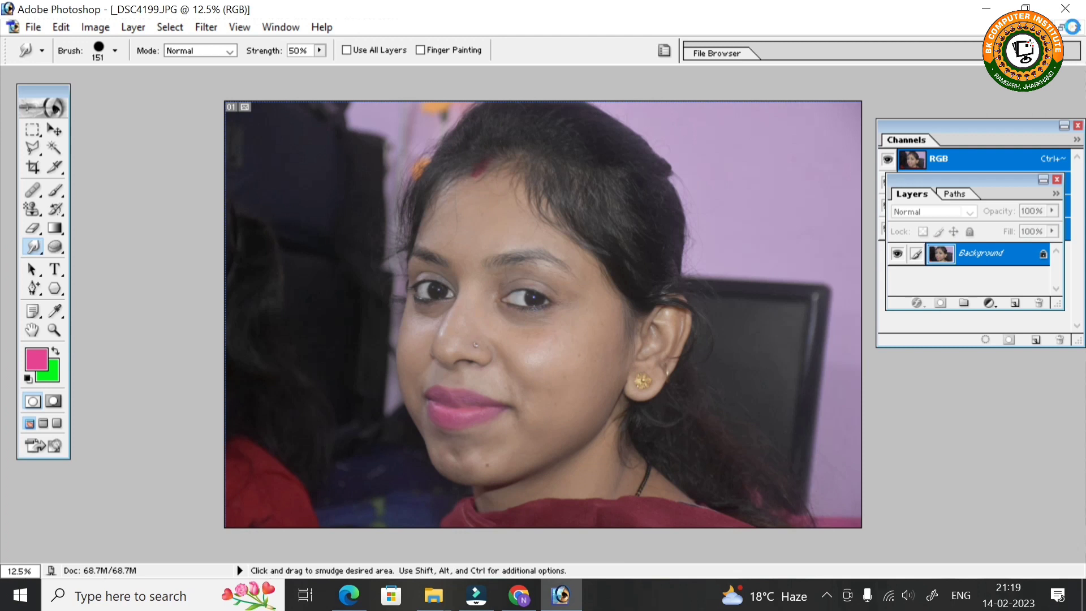
Step: Close _DSC4199.JPG without saving the changes
key("ctrl+w")
key("n")
key("o")
left_click(102, 43)
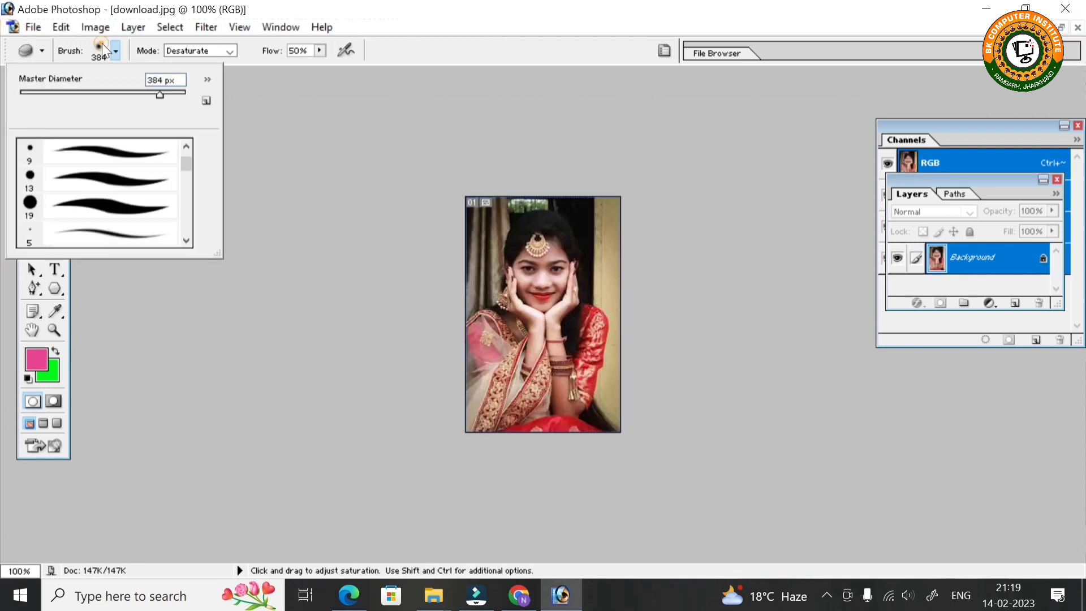
Step: Desaturate the girl's cheeks, nose, eyes and face with a 38 px Sponge brush
left_click(49, 93)
left_click(300, 210)
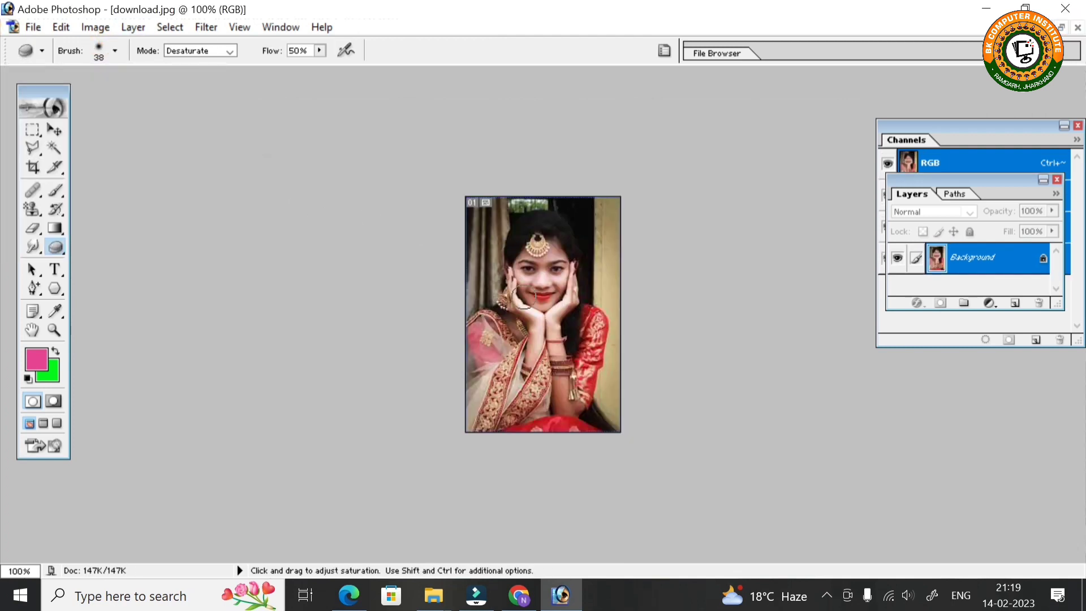
left_click_drag(520, 296, 543, 269)
left_click_drag(511, 294, 536, 245)
Step: Switch to the Burn tool and set its brush to 97 px
left_click(55, 249)
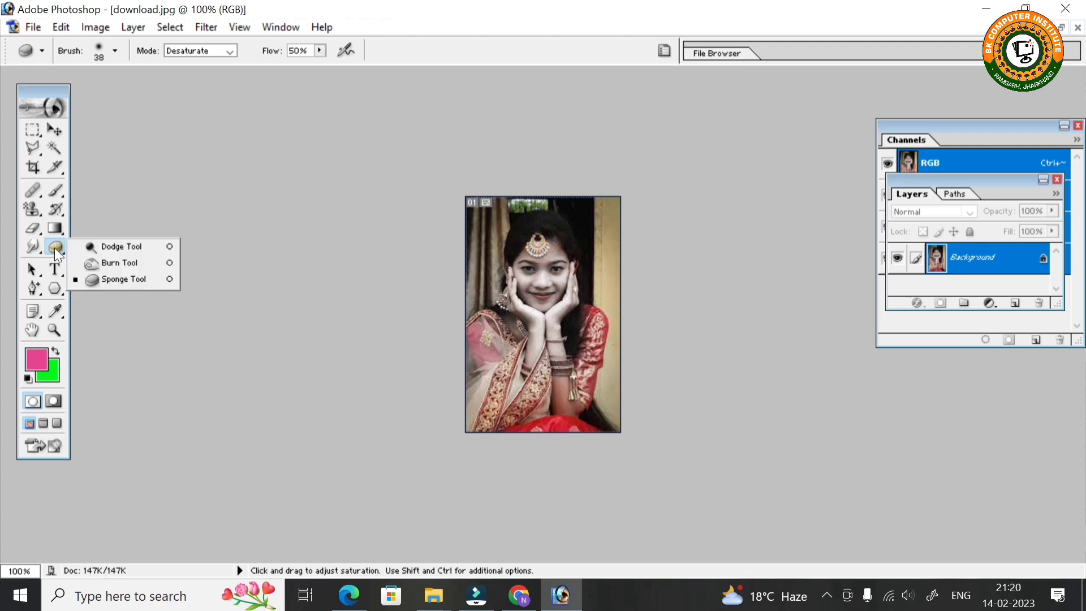
left_click(130, 267)
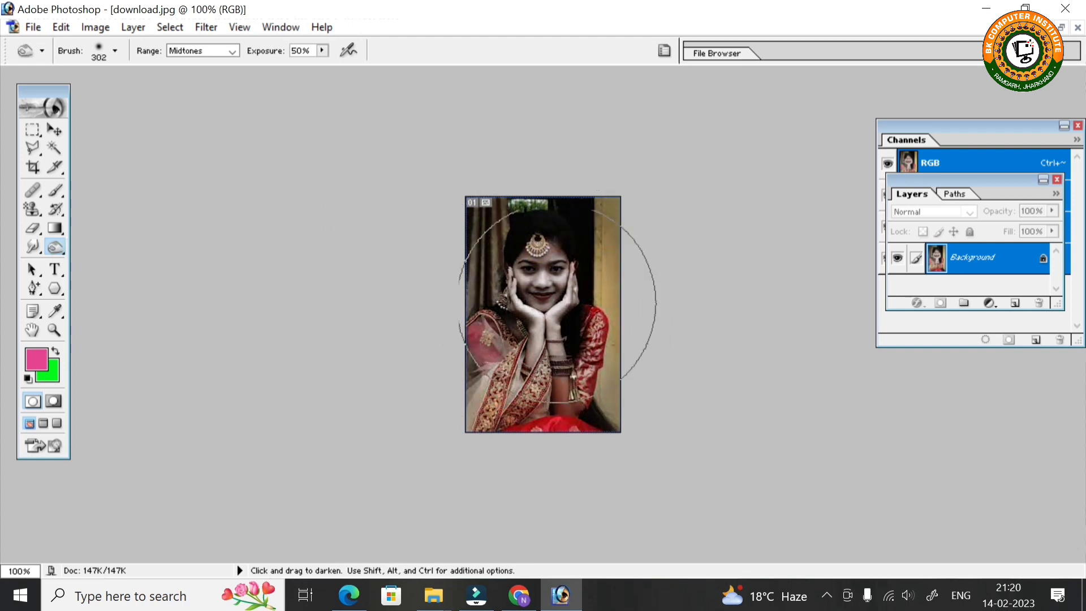
left_click(96, 49)
left_click_drag(90, 92, 99, 93)
key("Return")
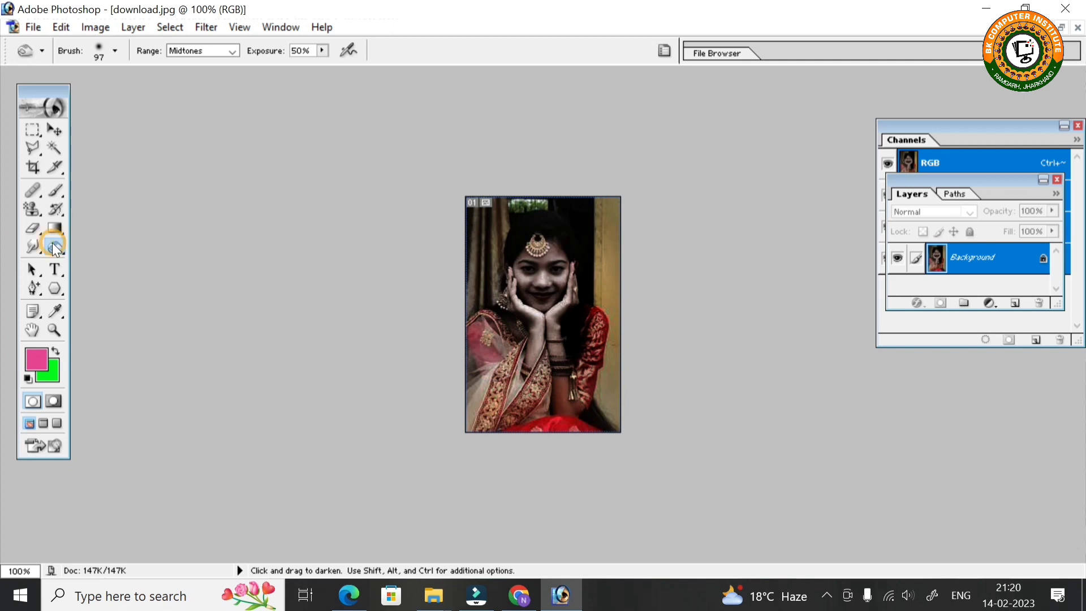
Step: Brighten the girl's face, forehead and chest with a 64 px Dodge brush
left_click_drag(52, 242, 116, 279)
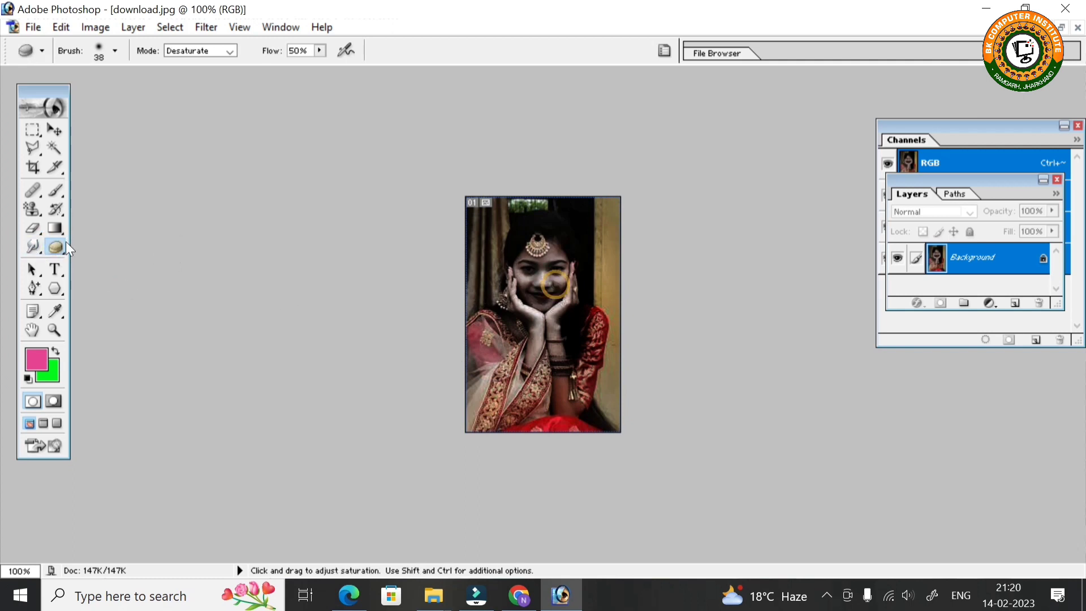
left_click_drag(66, 242, 113, 245)
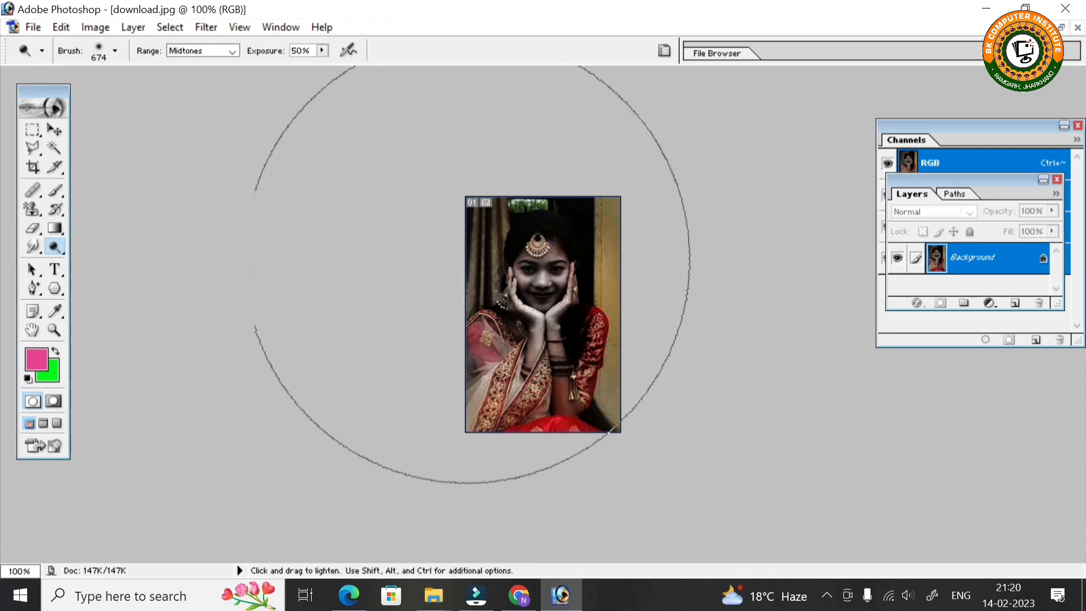
left_click(99, 52)
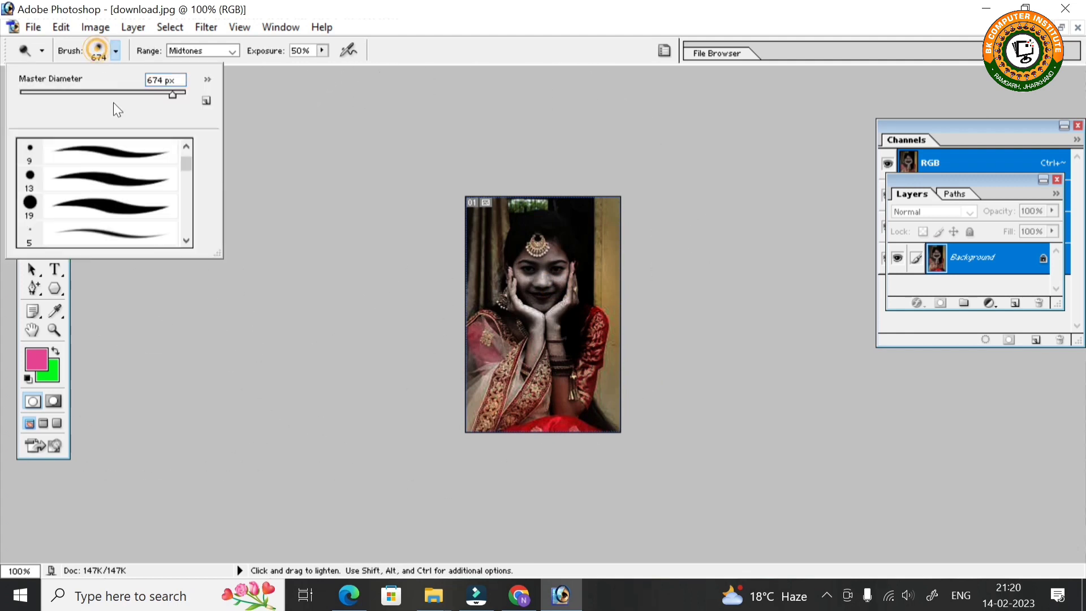
left_click(72, 92)
left_click(535, 306)
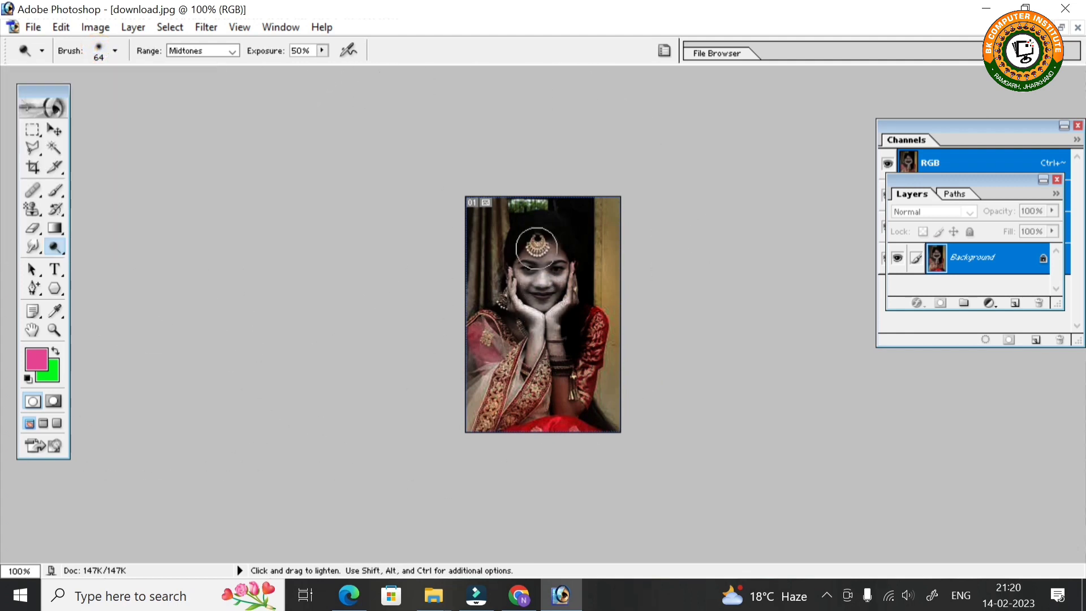
mouse_move(536, 248)
left_mouse_down()
mouse_move(476, 380)
mouse_move(553, 290)
left_mouse_up()
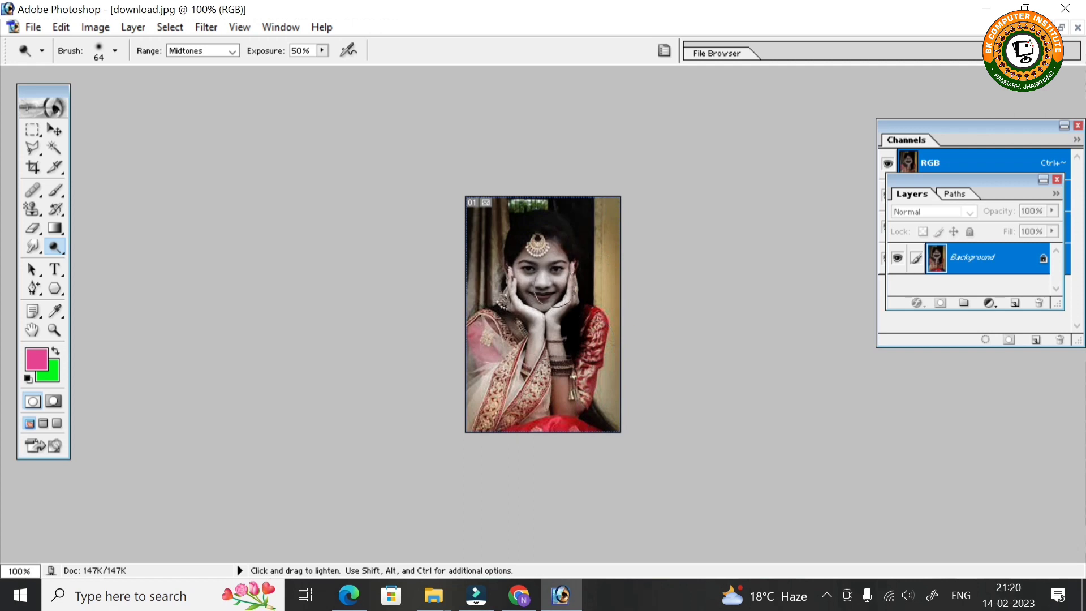
left_click(33, 27)
Step: Open f1426650efa41eb881219ba212119c07.jpg, the girl in white, and maximize its window
left_click(62, 65)
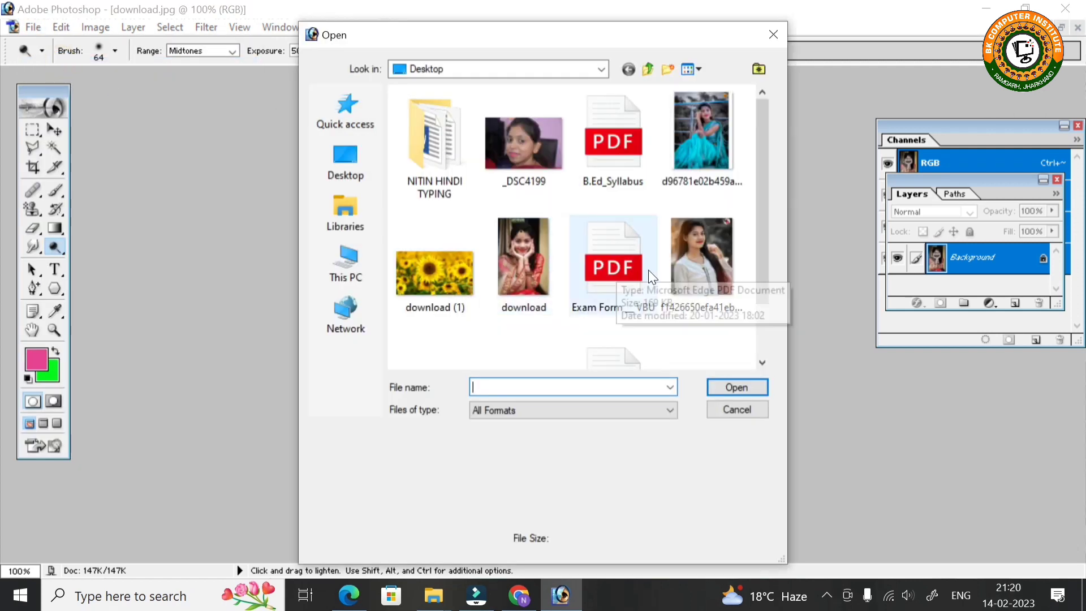
left_click(662, 267)
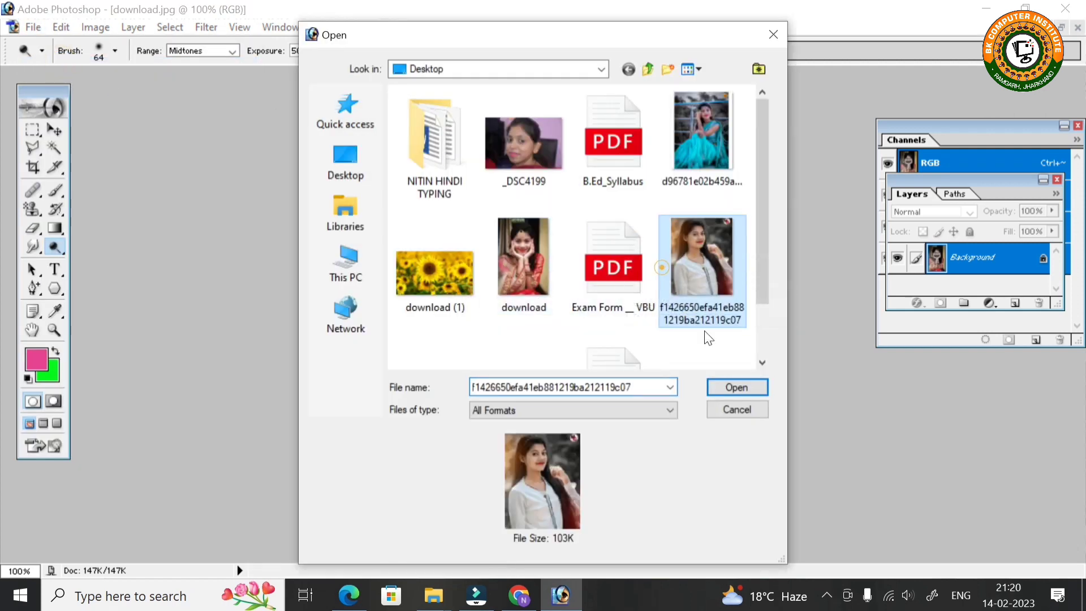
left_click(737, 388)
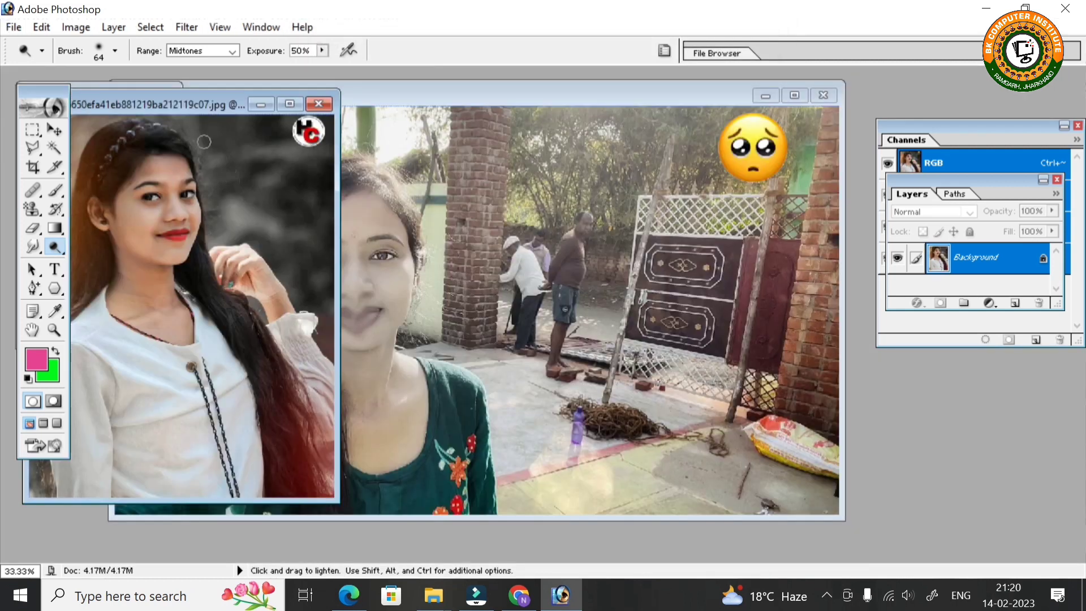
double_click(170, 104)
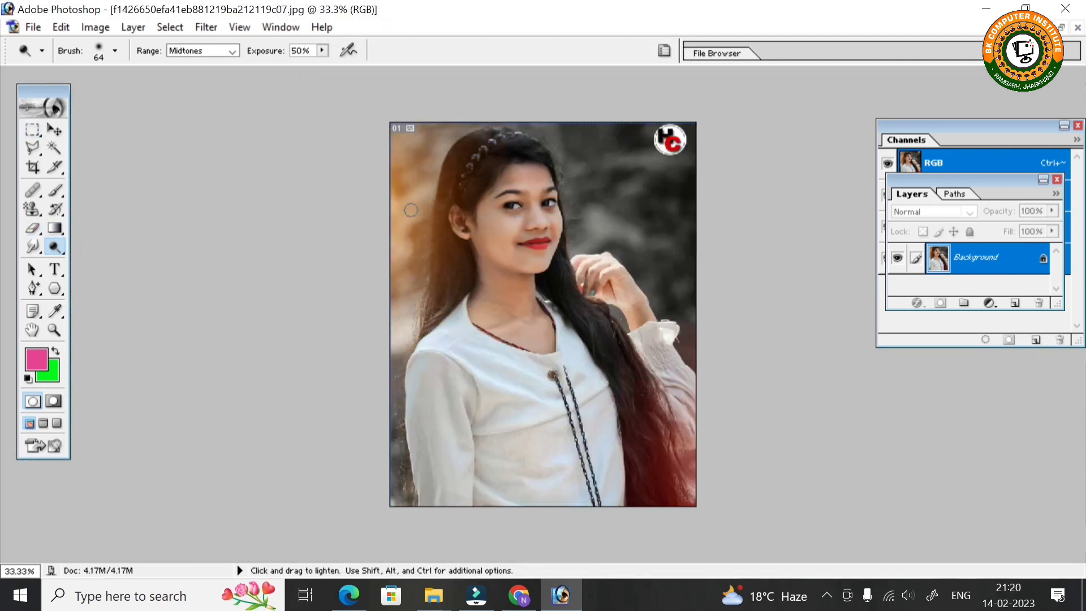
Step: Lighten her face, cheek and chin with the Dodge tool, enlarged to 163 px
left_click_drag(497, 217, 463, 247)
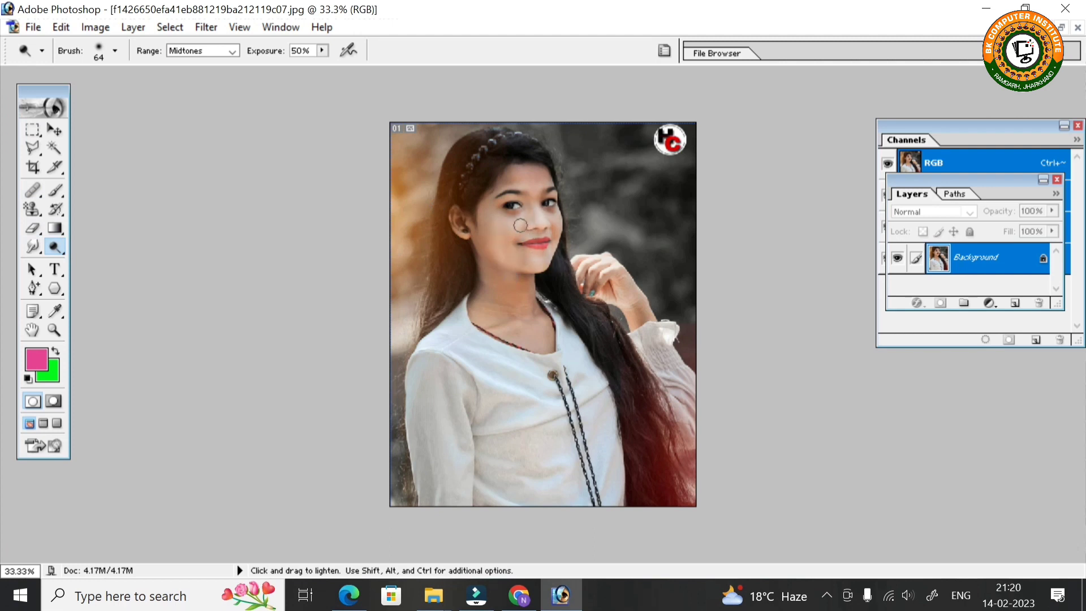
left_click(95, 47)
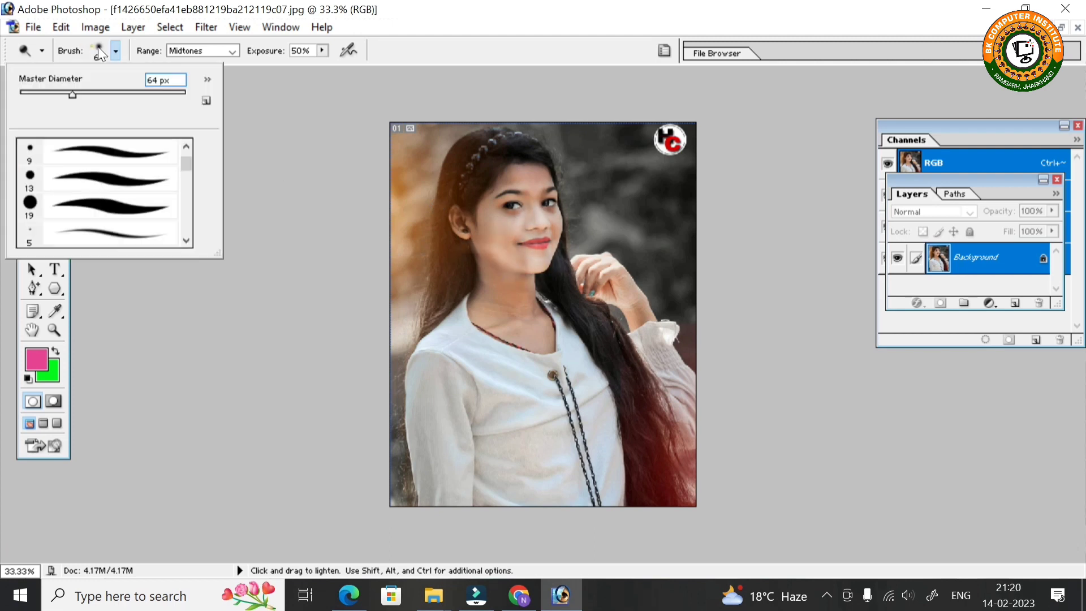
left_click(129, 94)
mouse_move(507, 239)
left_mouse_down()
mouse_move(527, 243)
mouse_move(546, 193)
mouse_move(595, 331)
mouse_move(654, 140)
mouse_move(425, 260)
left_mouse_up()
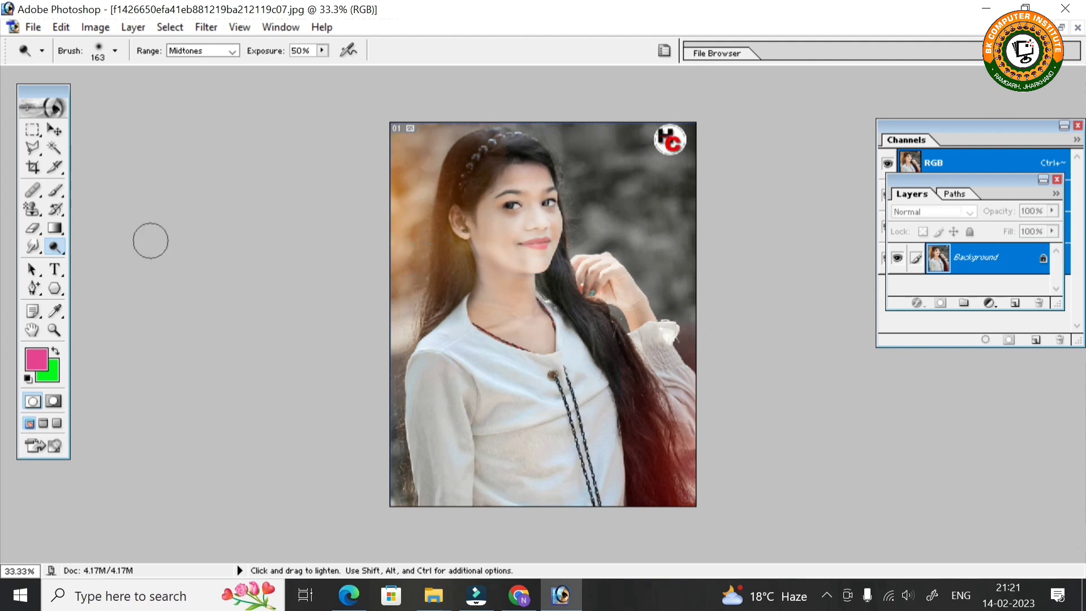
left_click(56, 270)
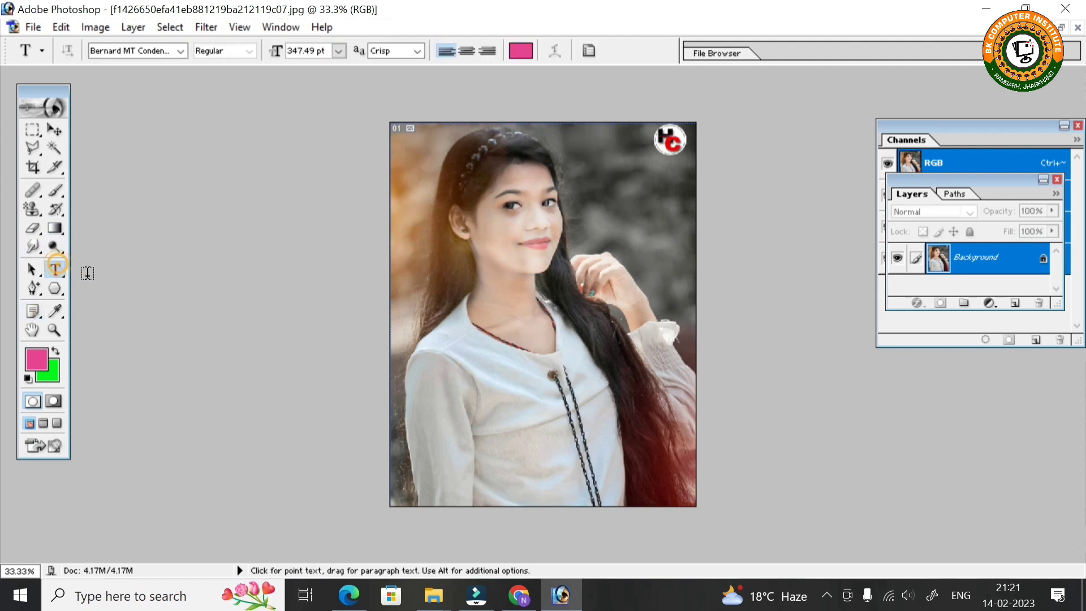
left_click(420, 365)
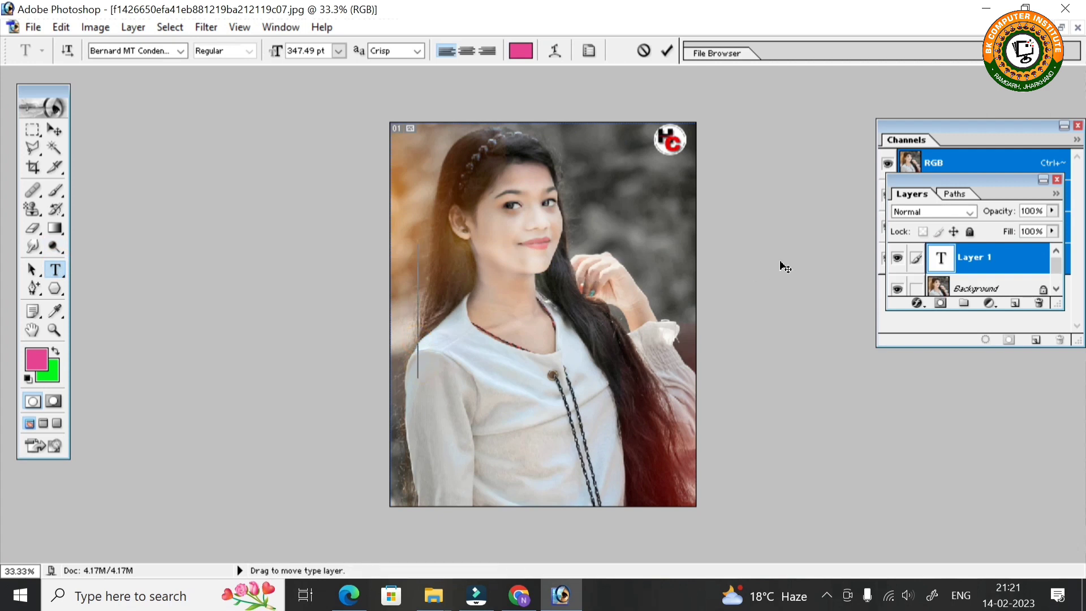
type("nik")
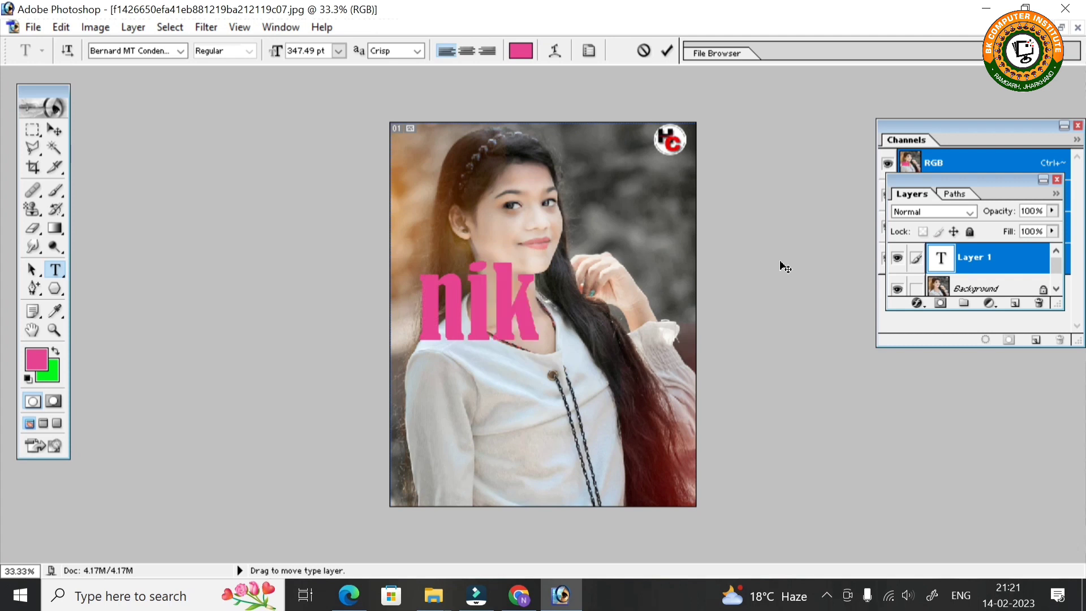
type("ki")
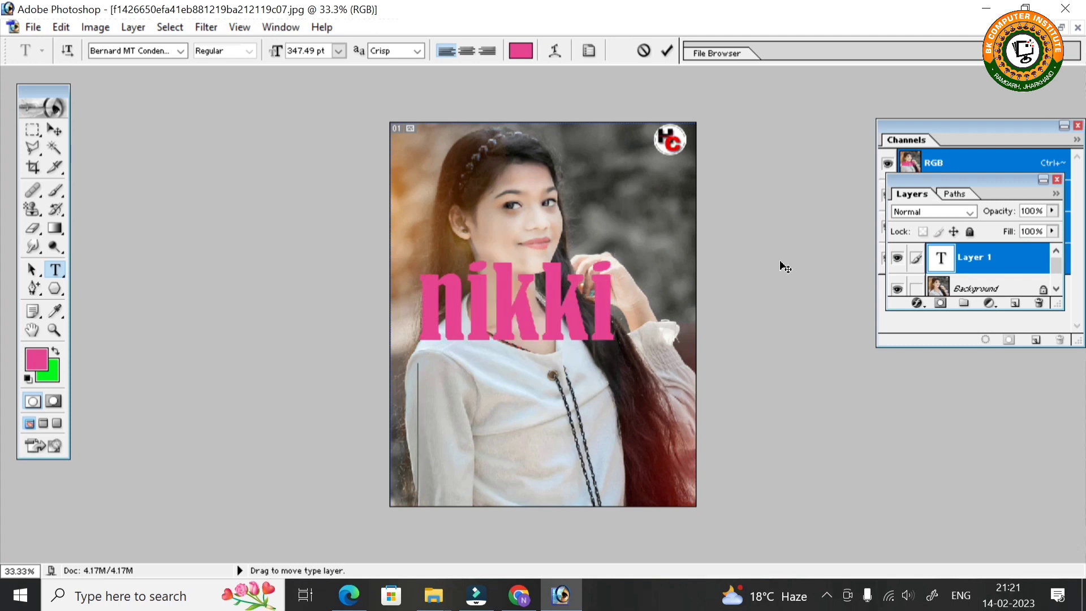
key("Return")
type("maht")
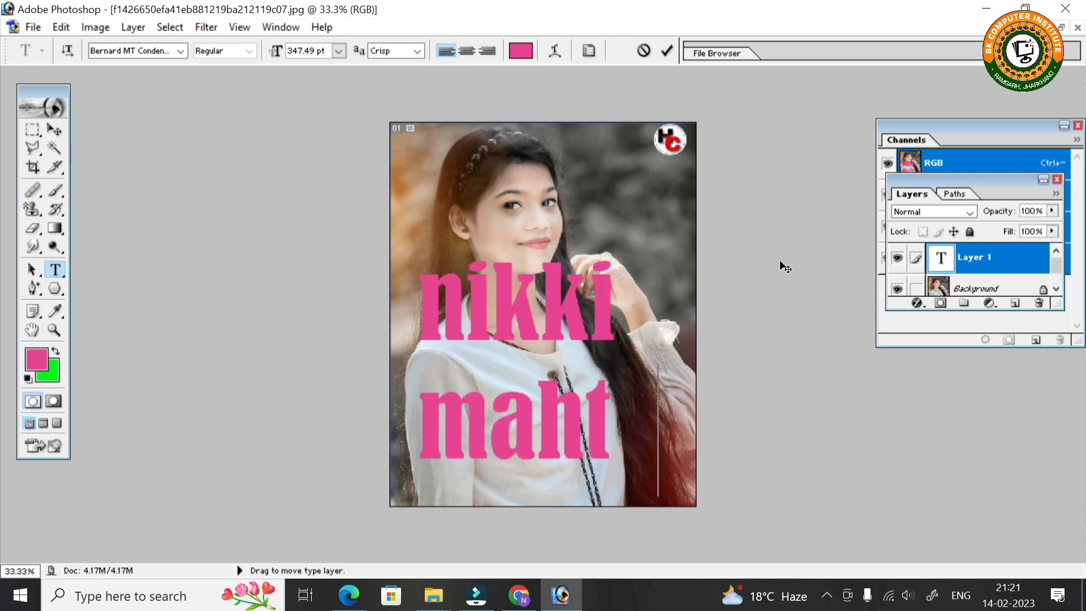
type("o")
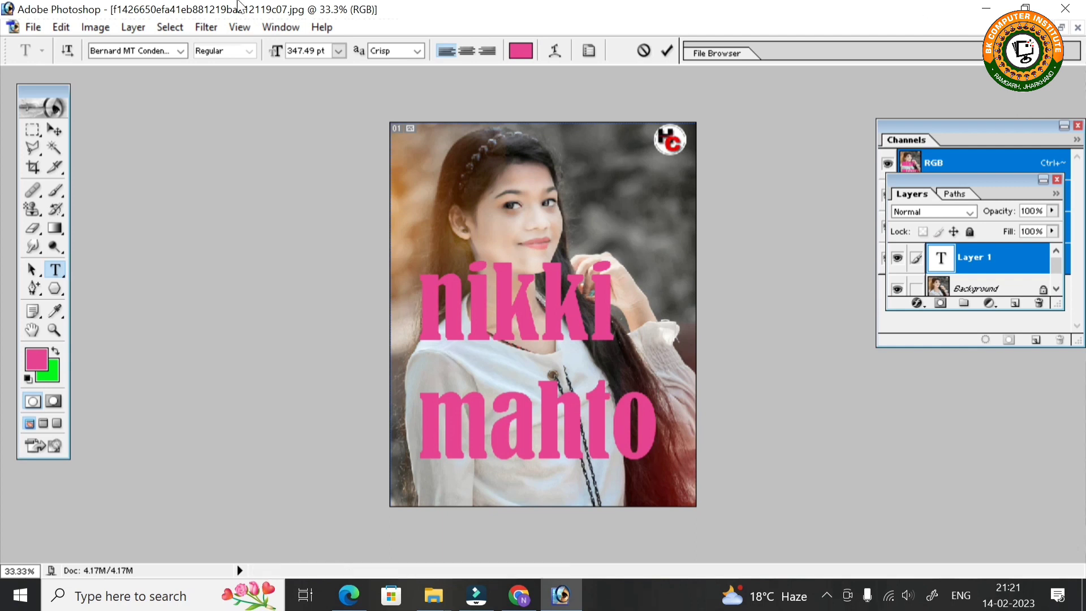
left_click(31, 131)
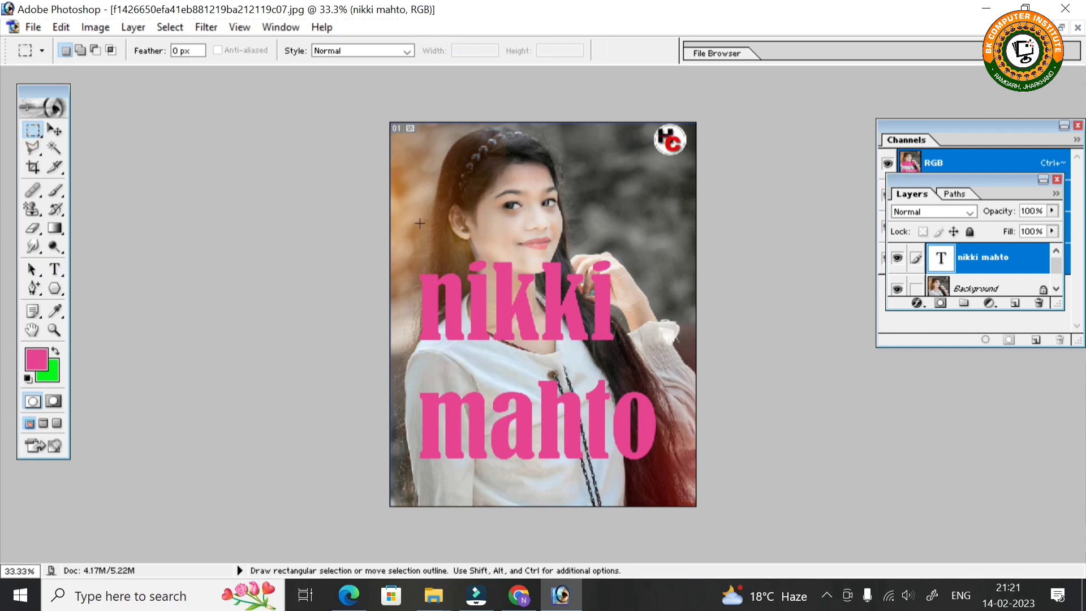
Step: Free-transform the name text smaller, move it to the upper right, and apply
key("ctrl+t")
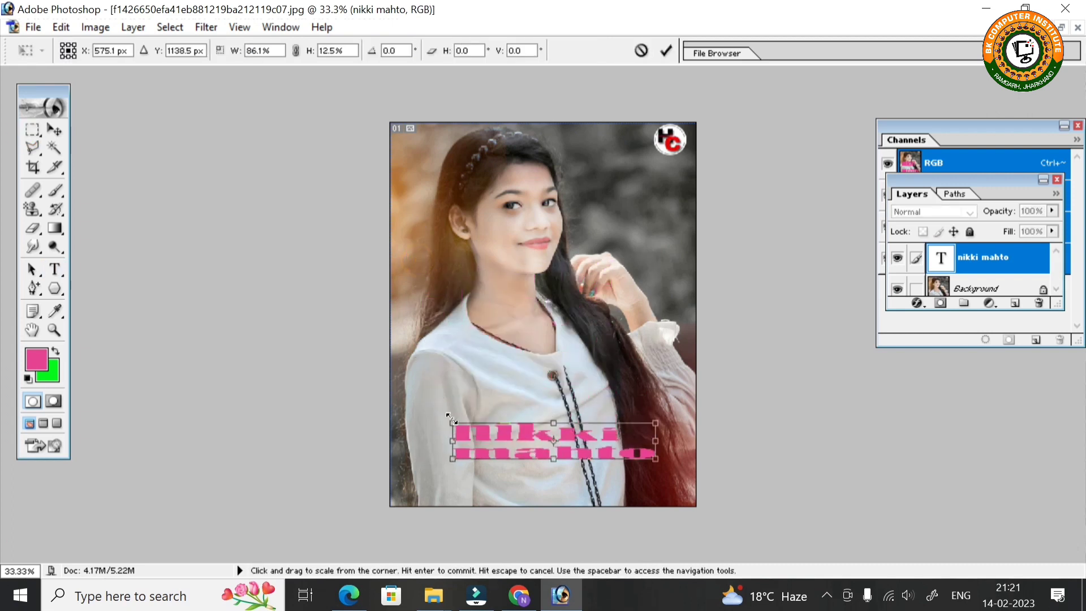
left_click_drag(416, 263, 454, 413)
left_click_drag(507, 451, 532, 202)
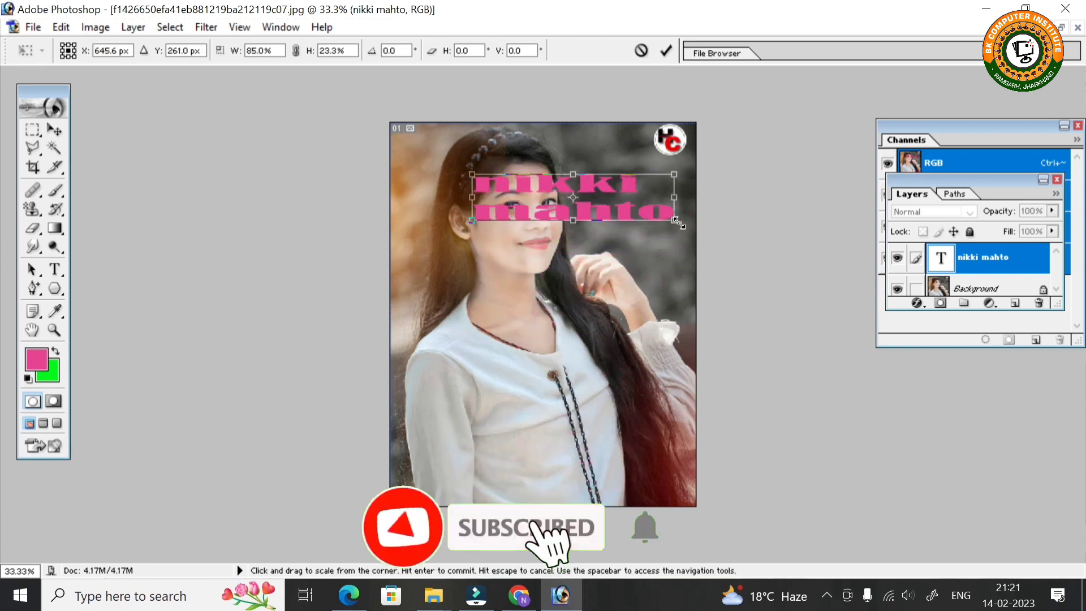
left_click_drag(672, 221, 582, 219)
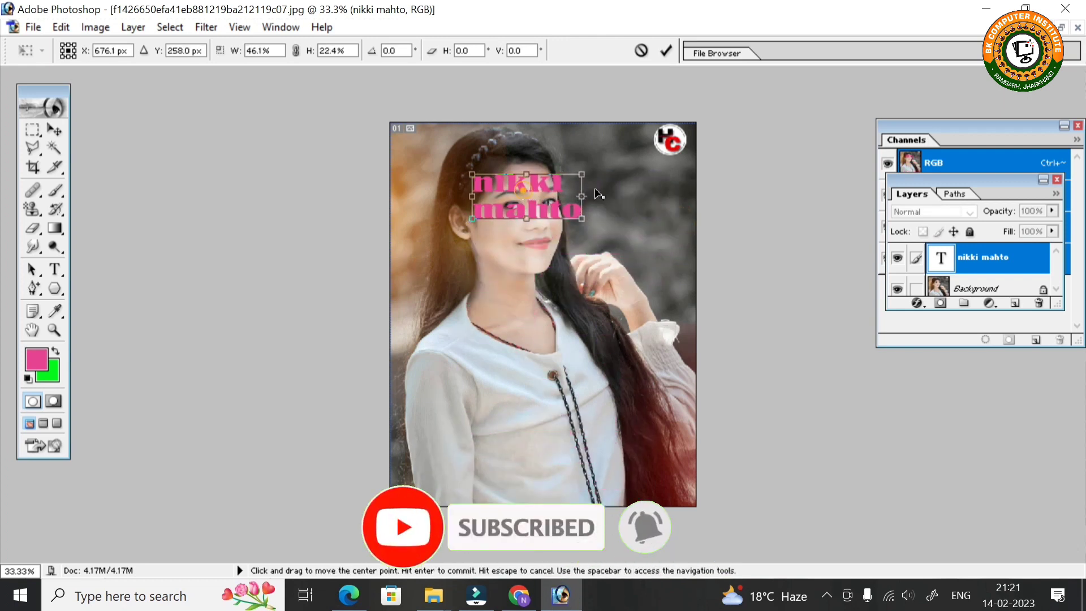
left_click_drag(526, 196, 607, 195)
left_click_drag(521, 182, 632, 188)
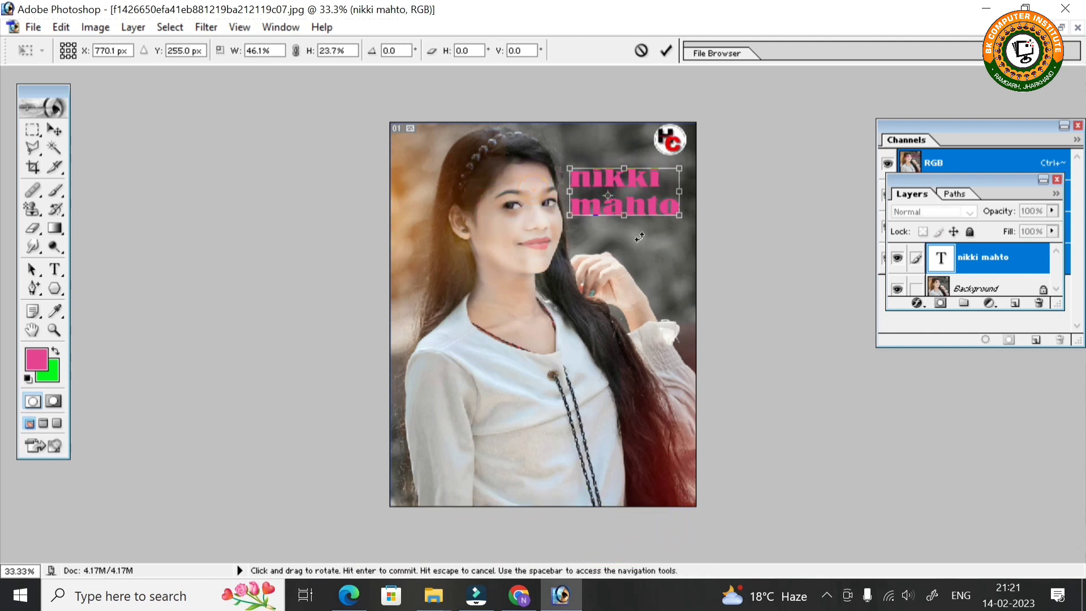
left_click(32, 130)
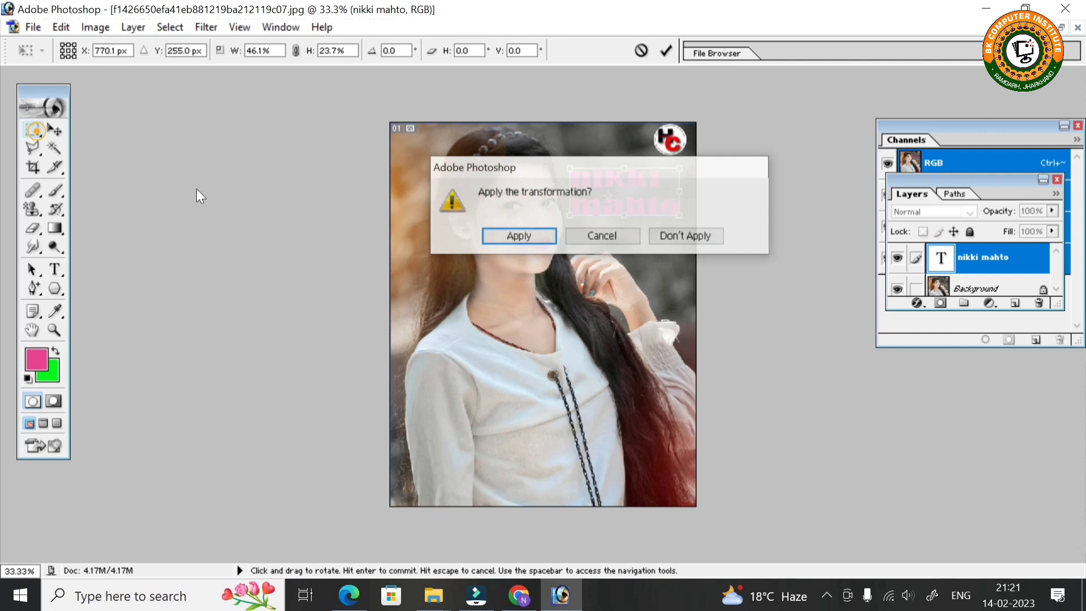
left_click(513, 236)
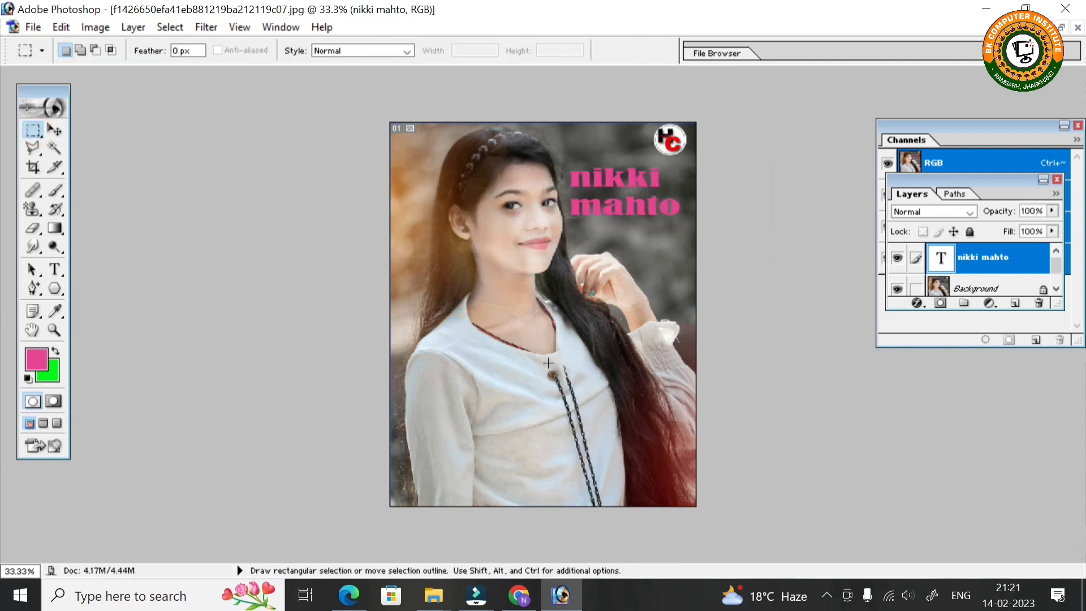
left_click(33, 271)
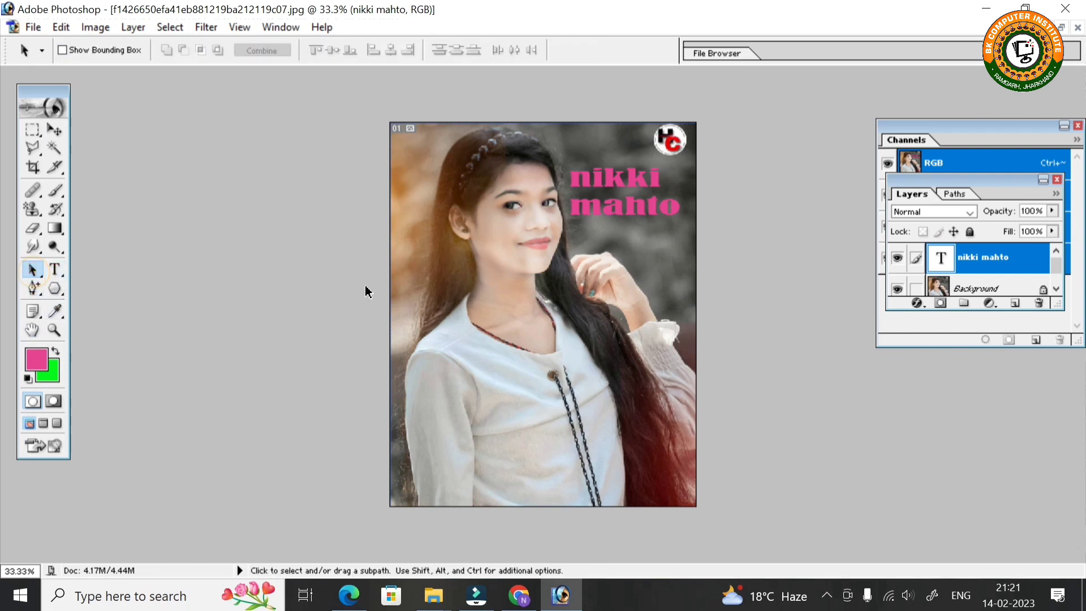
Step: Confirm green in the foreground Color Picker, then enter Quick Mask mode
left_click(396, 273)
left_click_drag(414, 288, 452, 365)
left_click(35, 333)
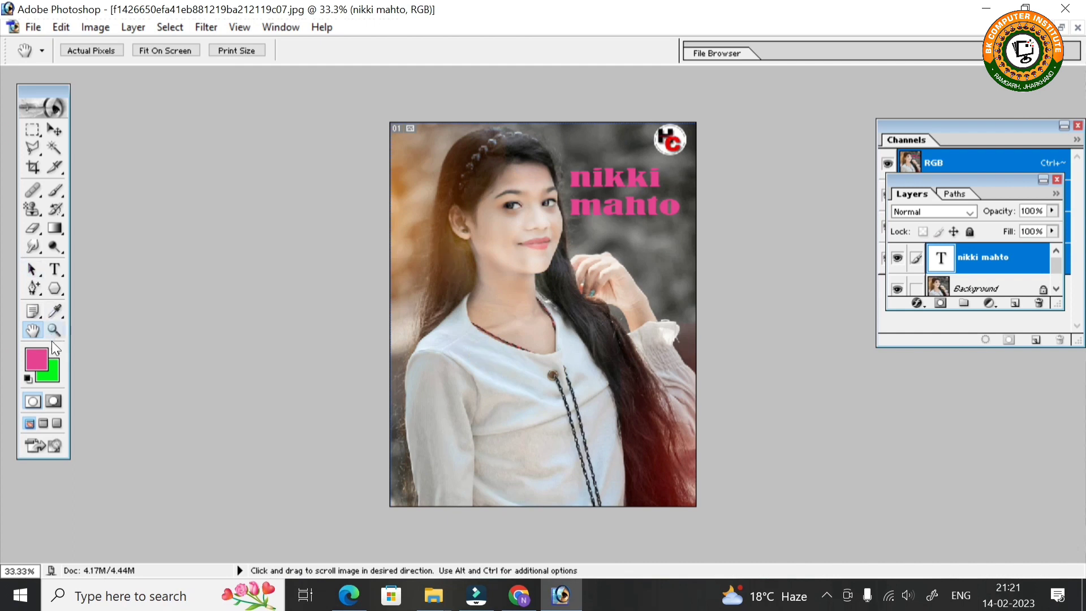
left_click(45, 374)
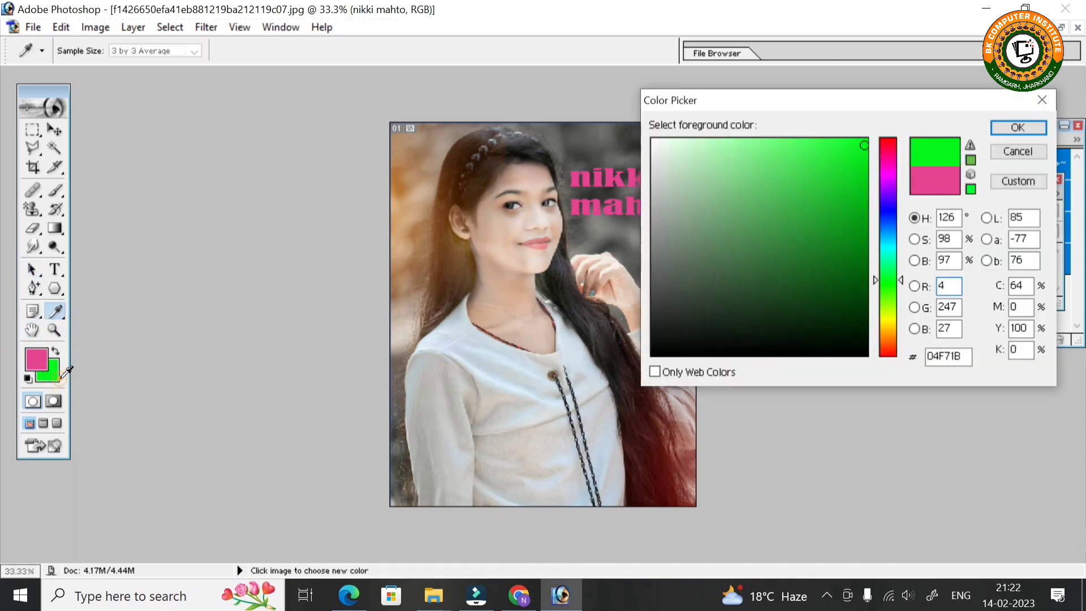
left_click(61, 377)
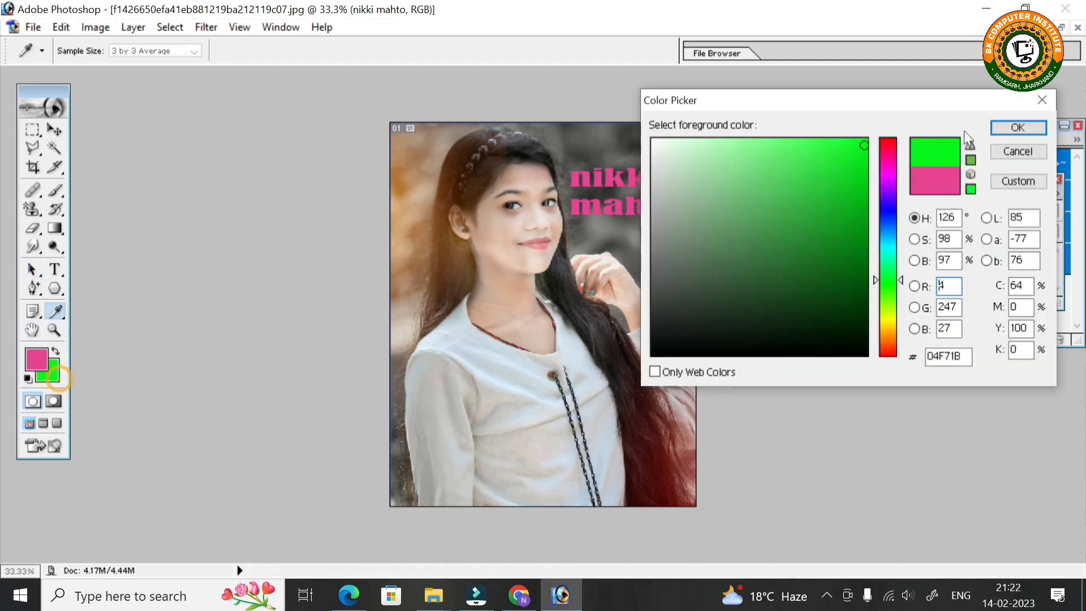
left_click(1016, 128)
key("h")
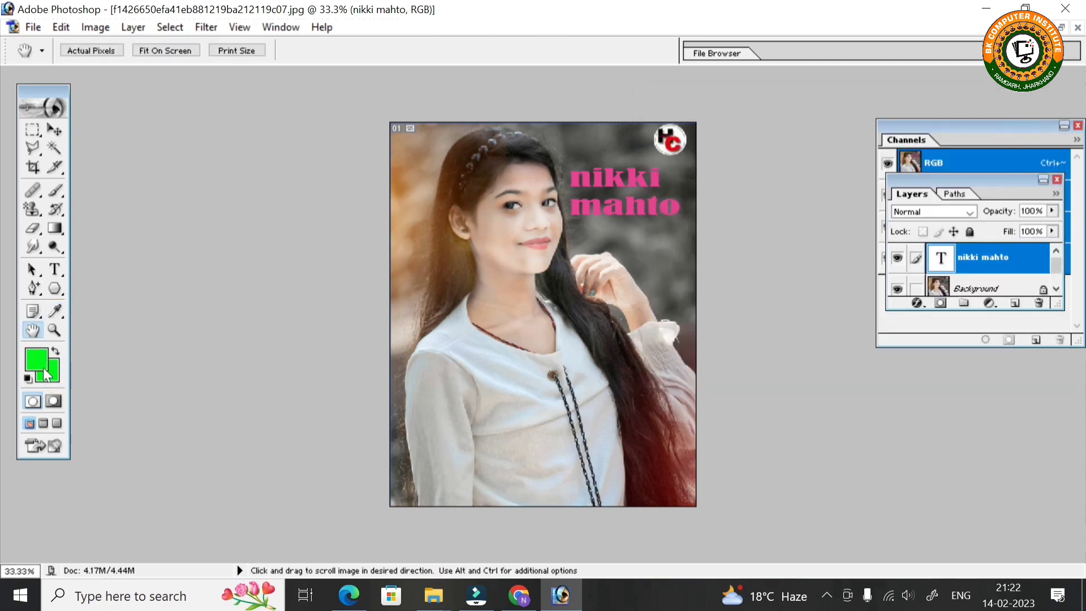
left_click(56, 402)
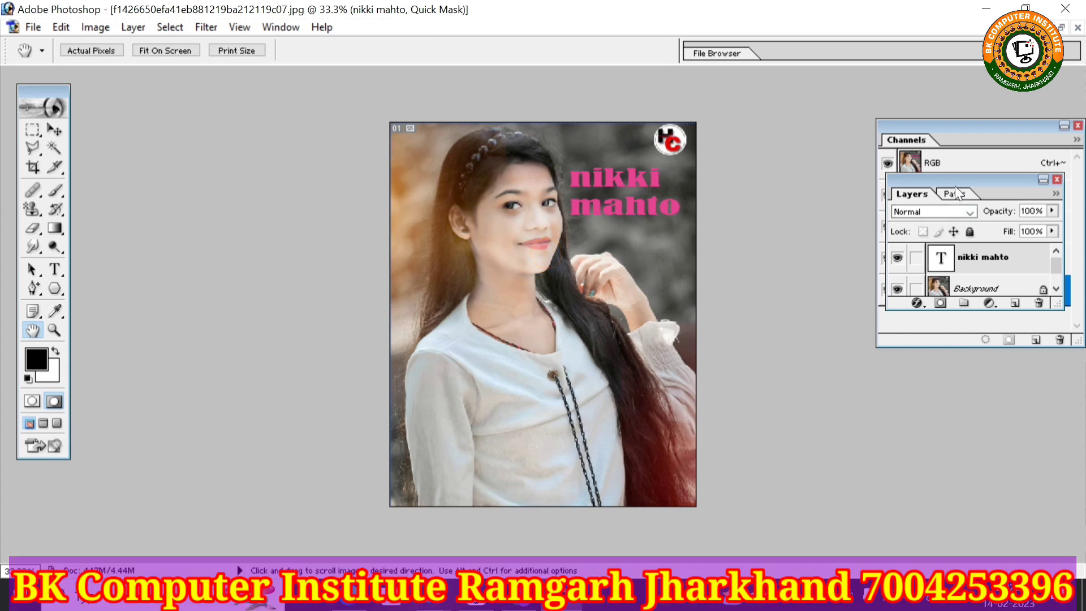
Step: Exit Quick Mask, cycle screen modes back to standard, and jump to ImageReady
left_click_drag(955, 182, 878, 190)
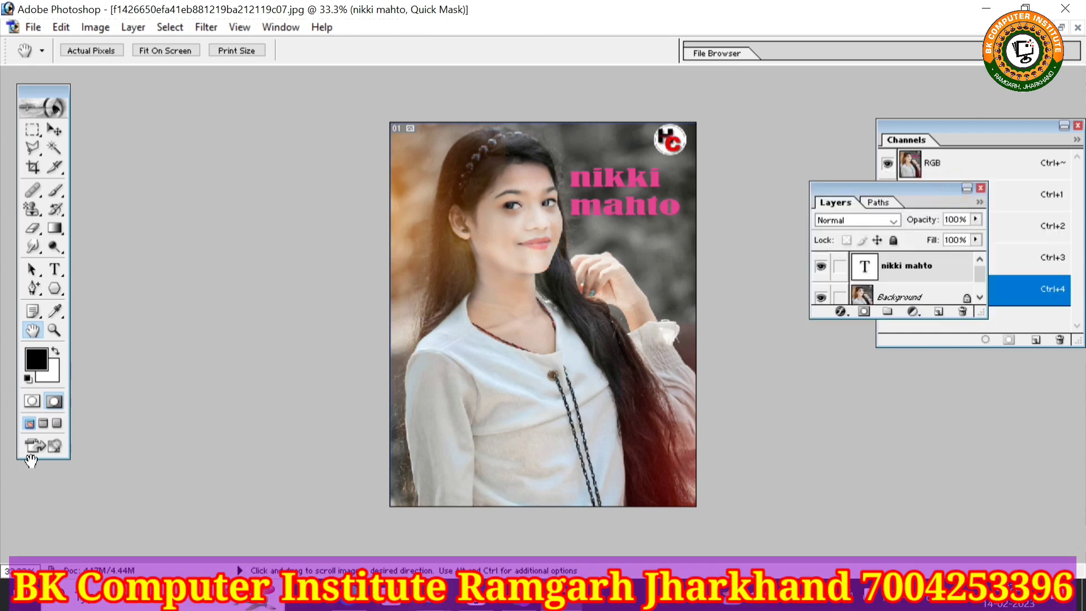
left_click(44, 424)
left_click(56, 423)
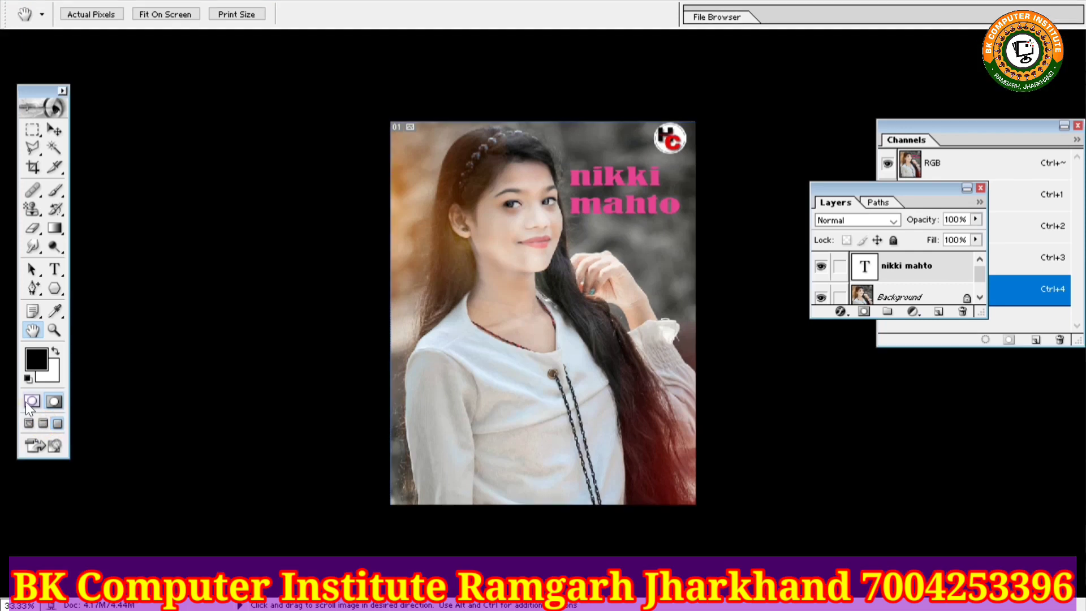
left_click(31, 401)
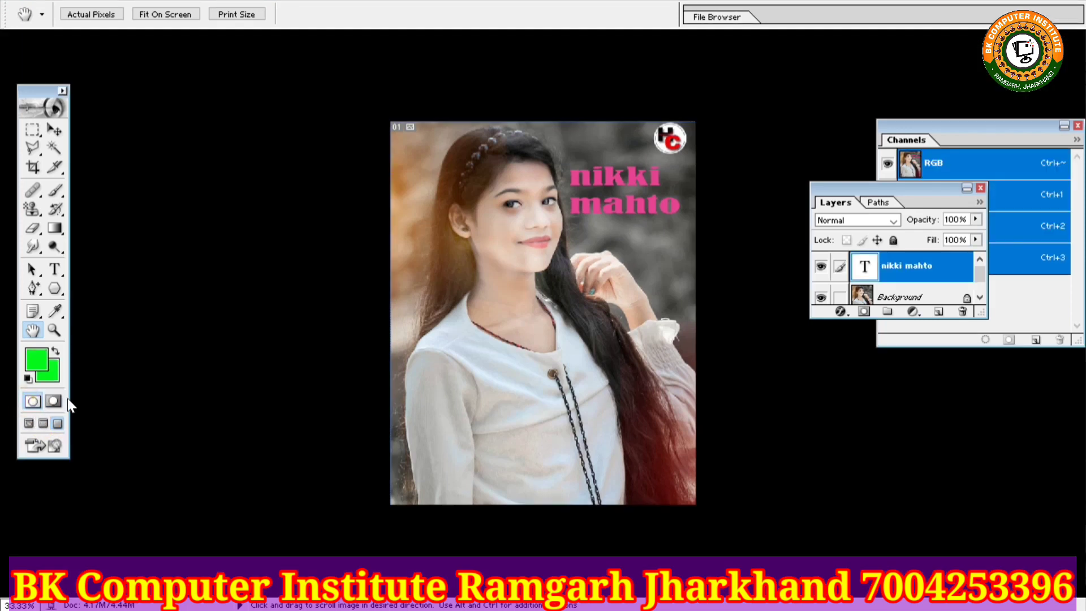
left_click(40, 424)
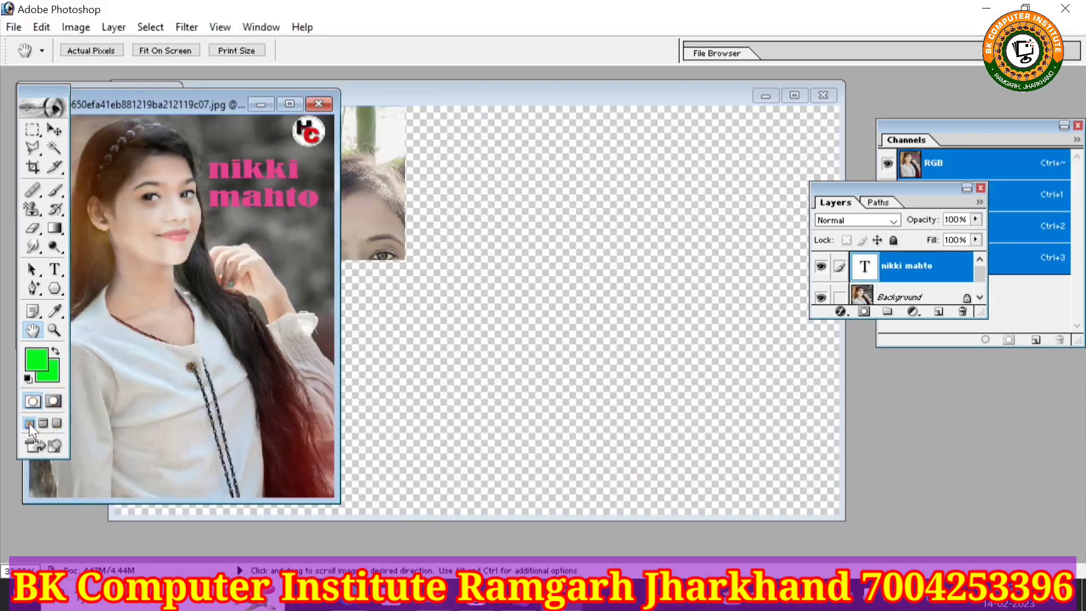
left_click(49, 404)
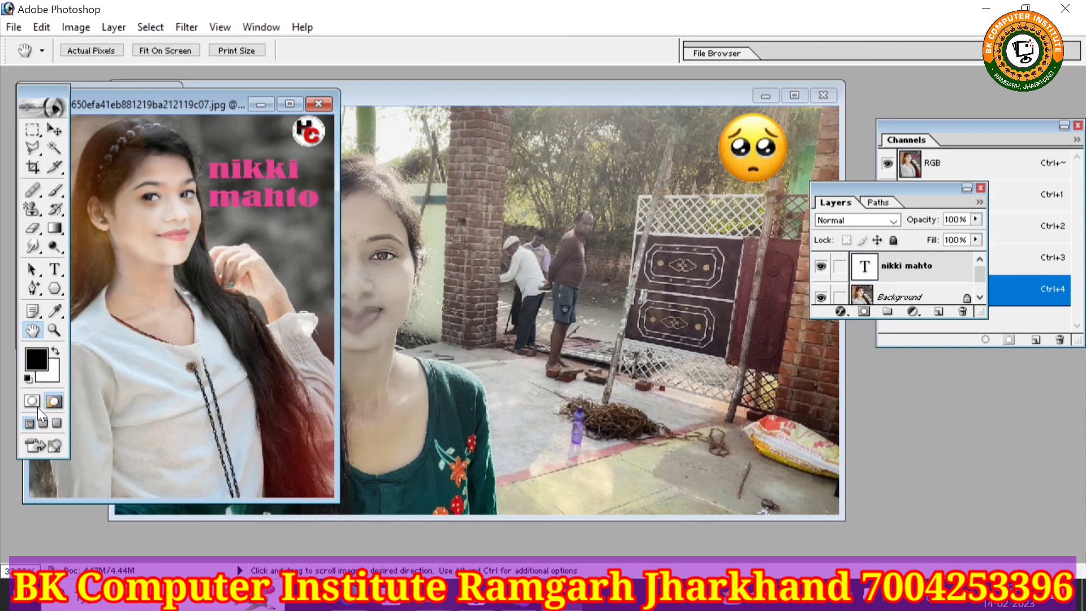
left_click(52, 443)
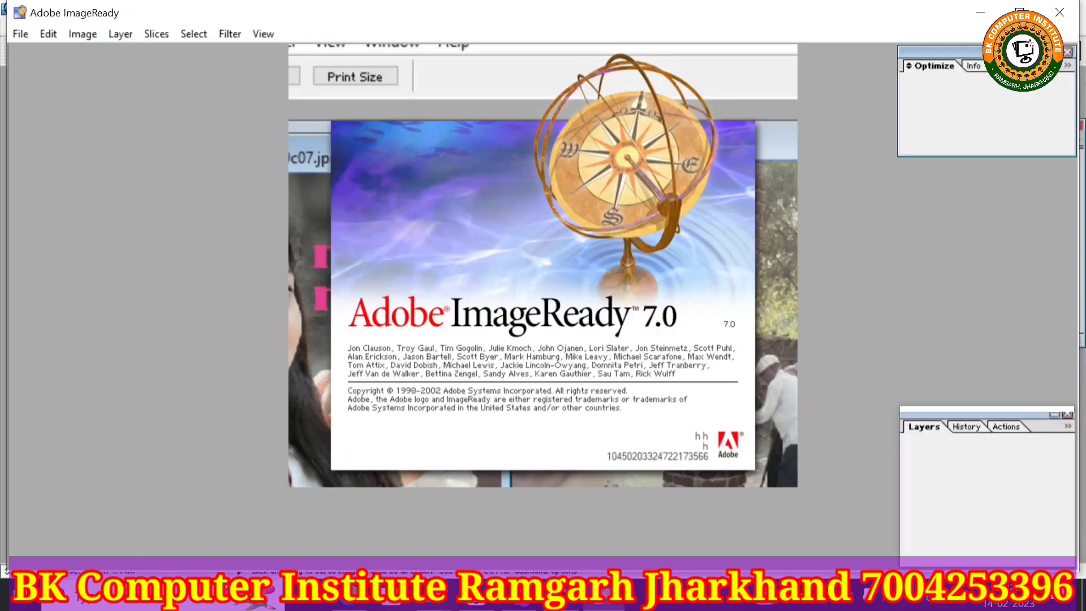